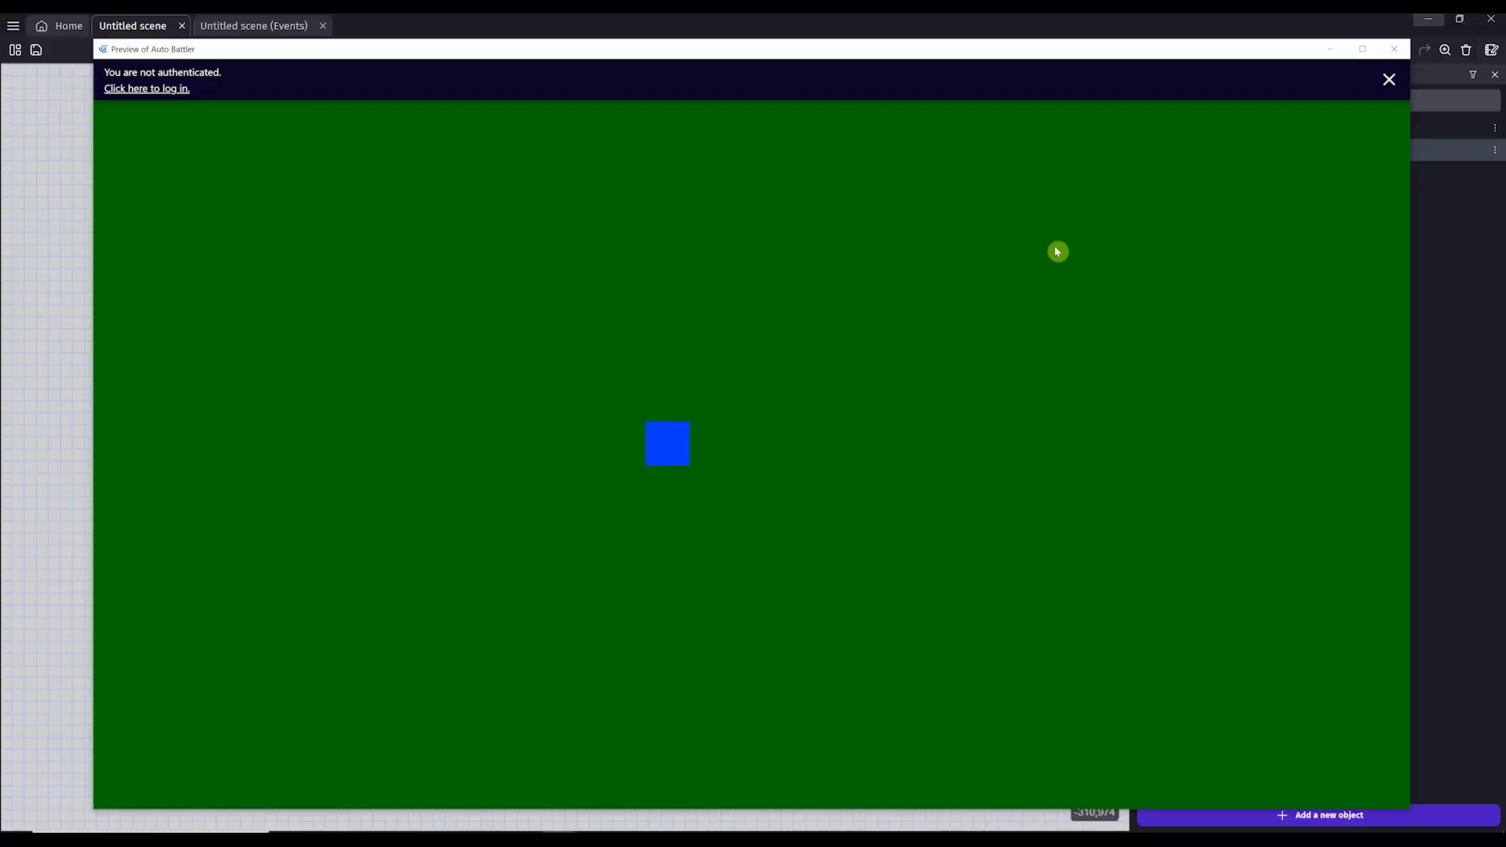
Close the preview, then add a new Sprite object with a first animation and start its image in Piskel
click(1392, 49)
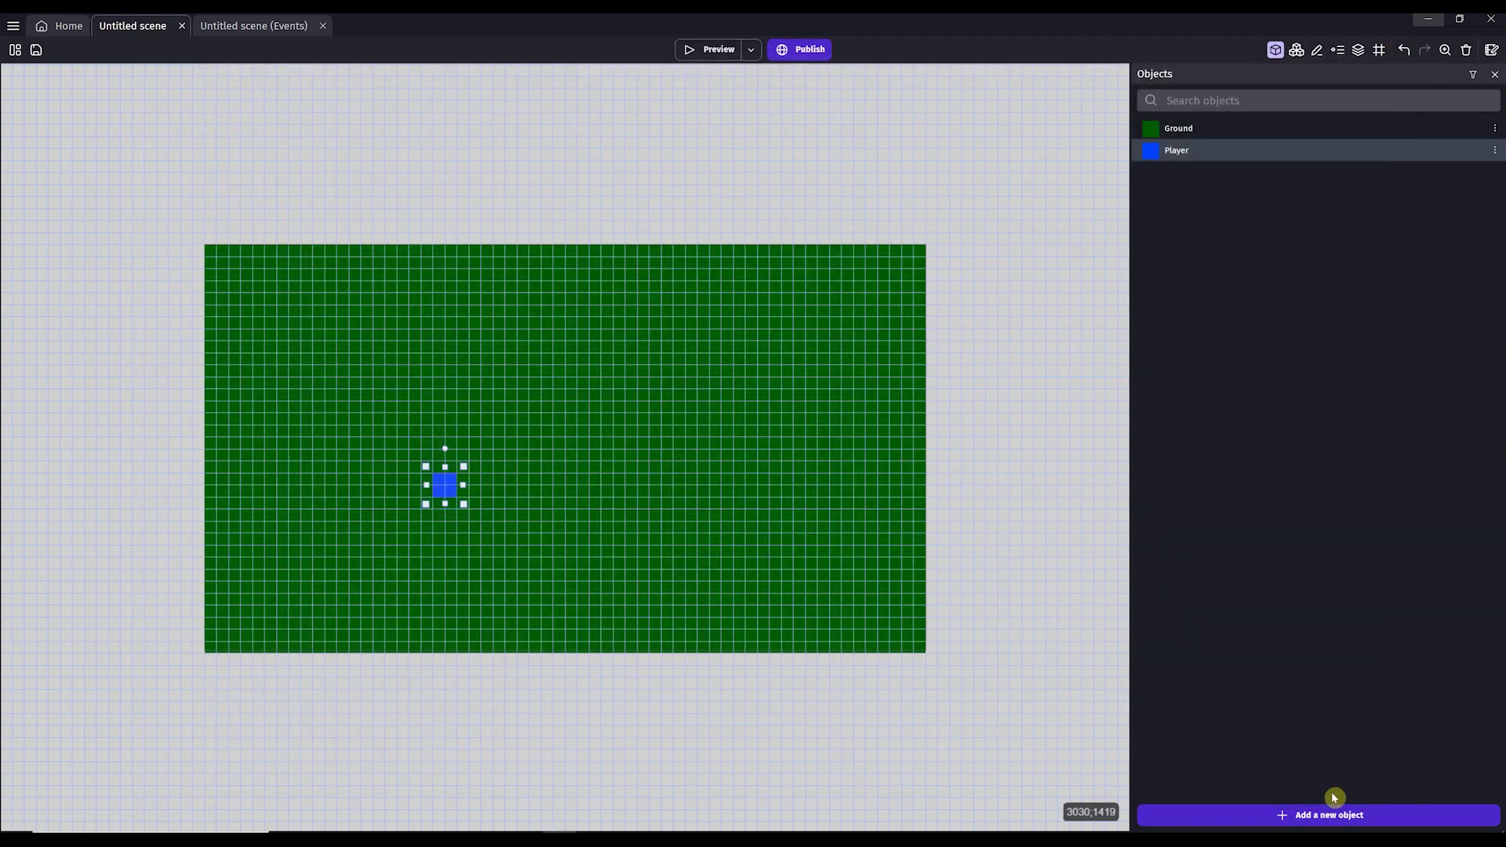
click(1319, 814)
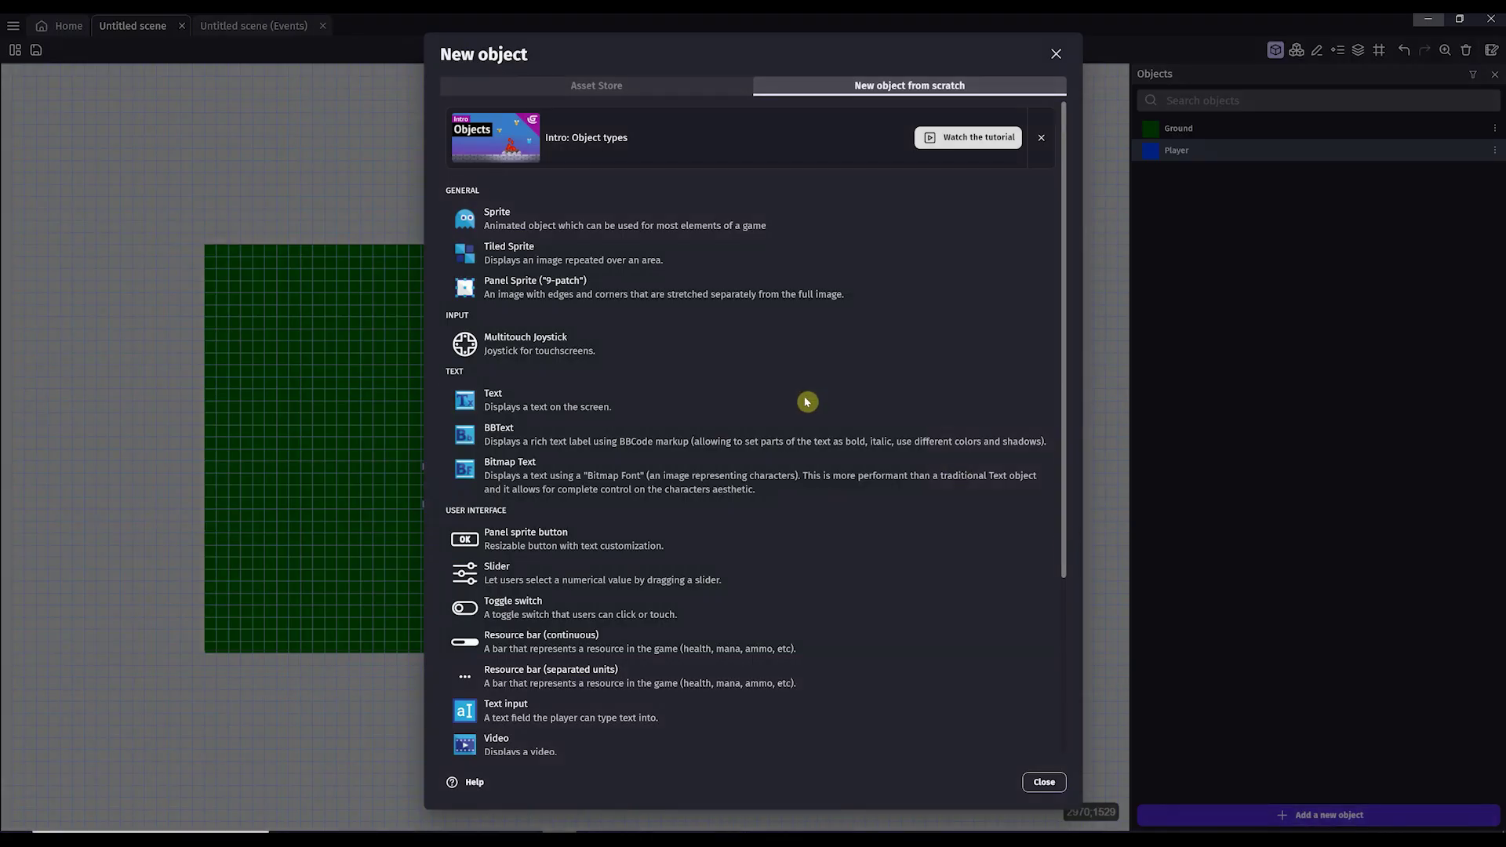
click(623, 218)
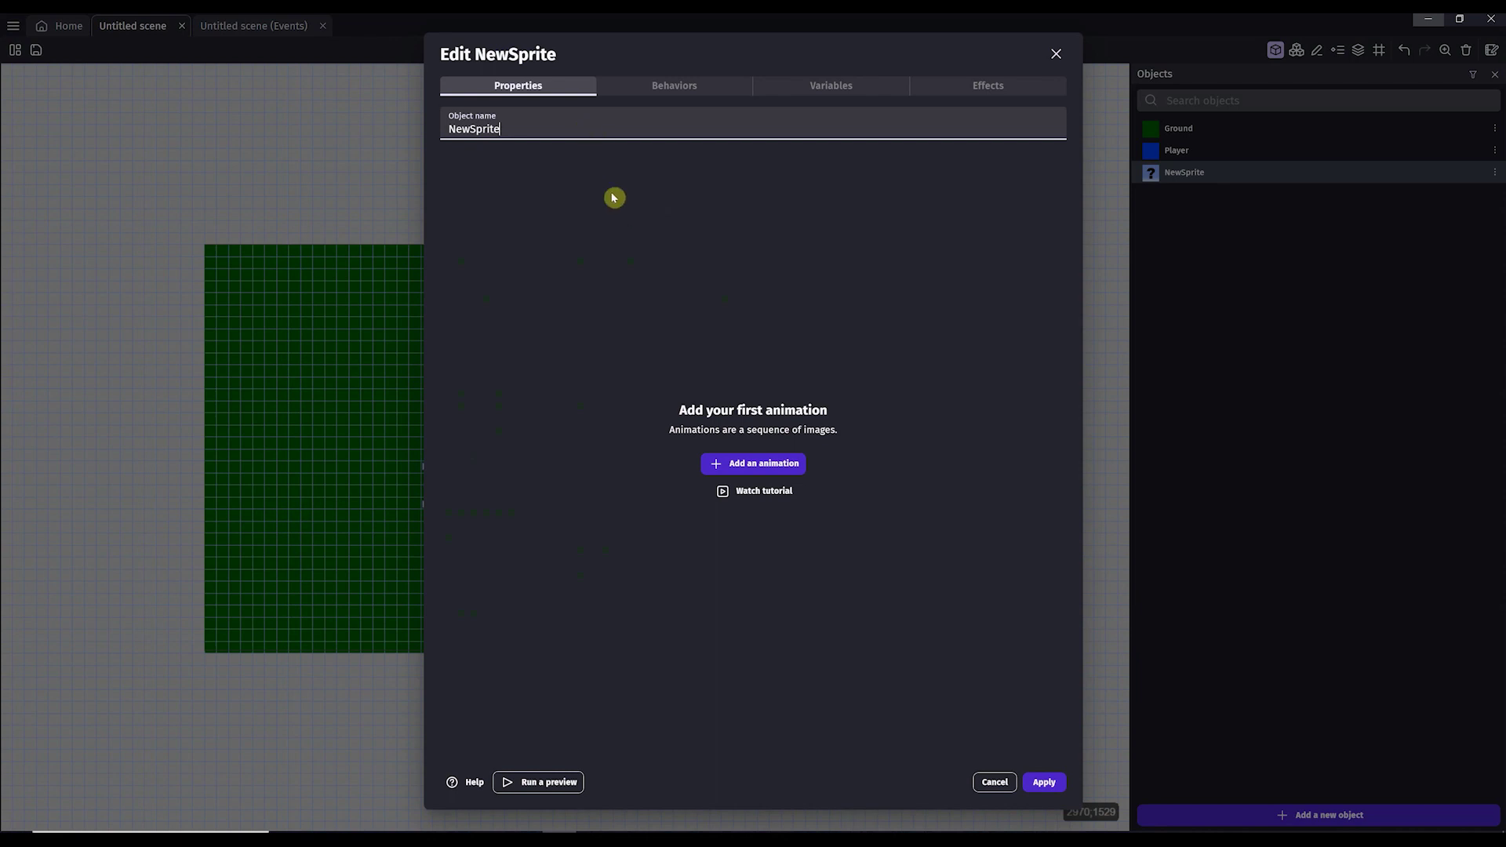
click(788, 463)
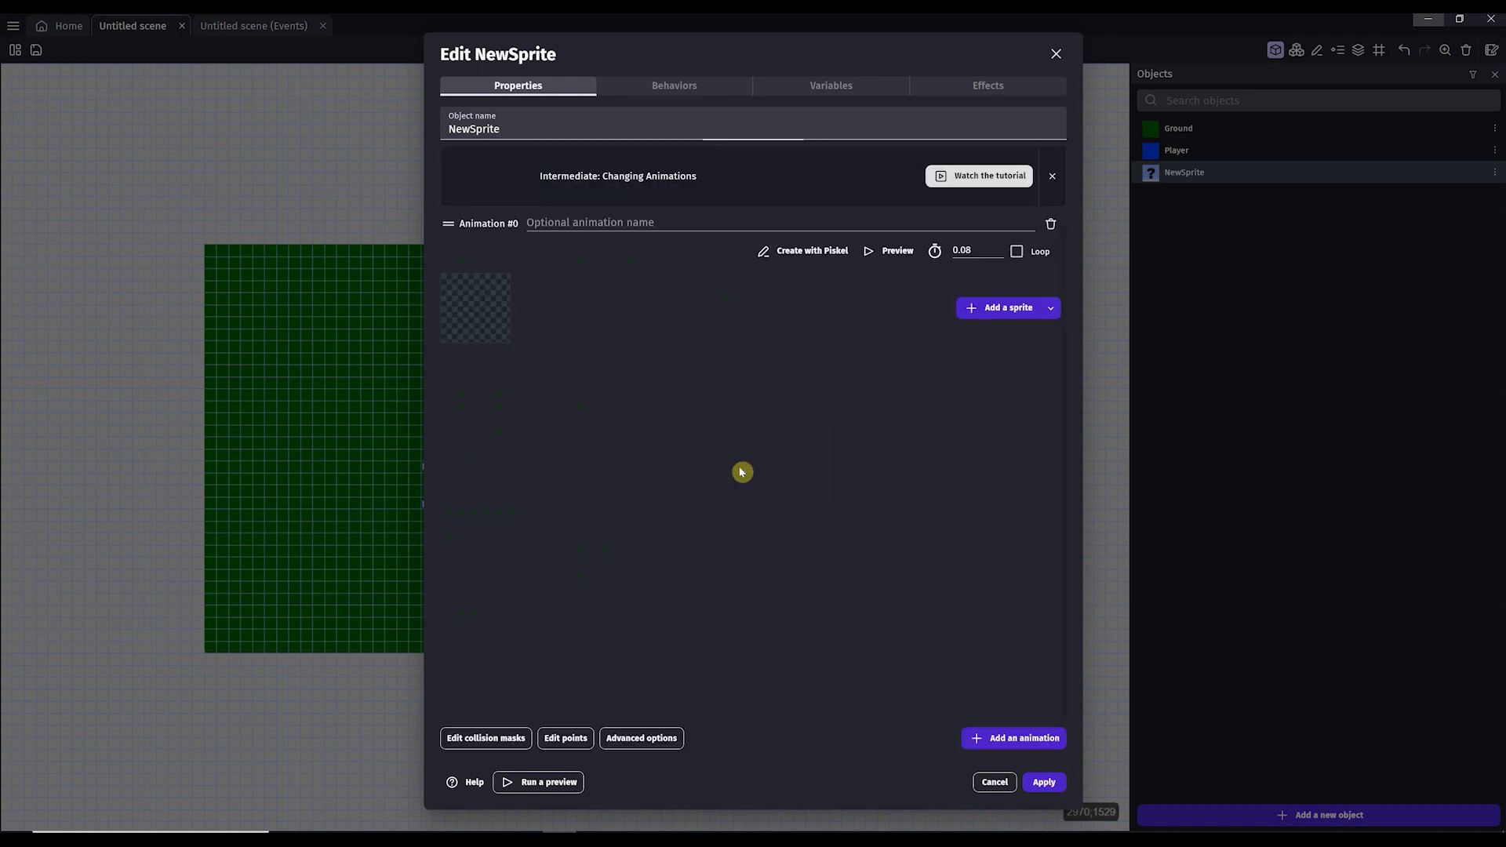
click(793, 261)
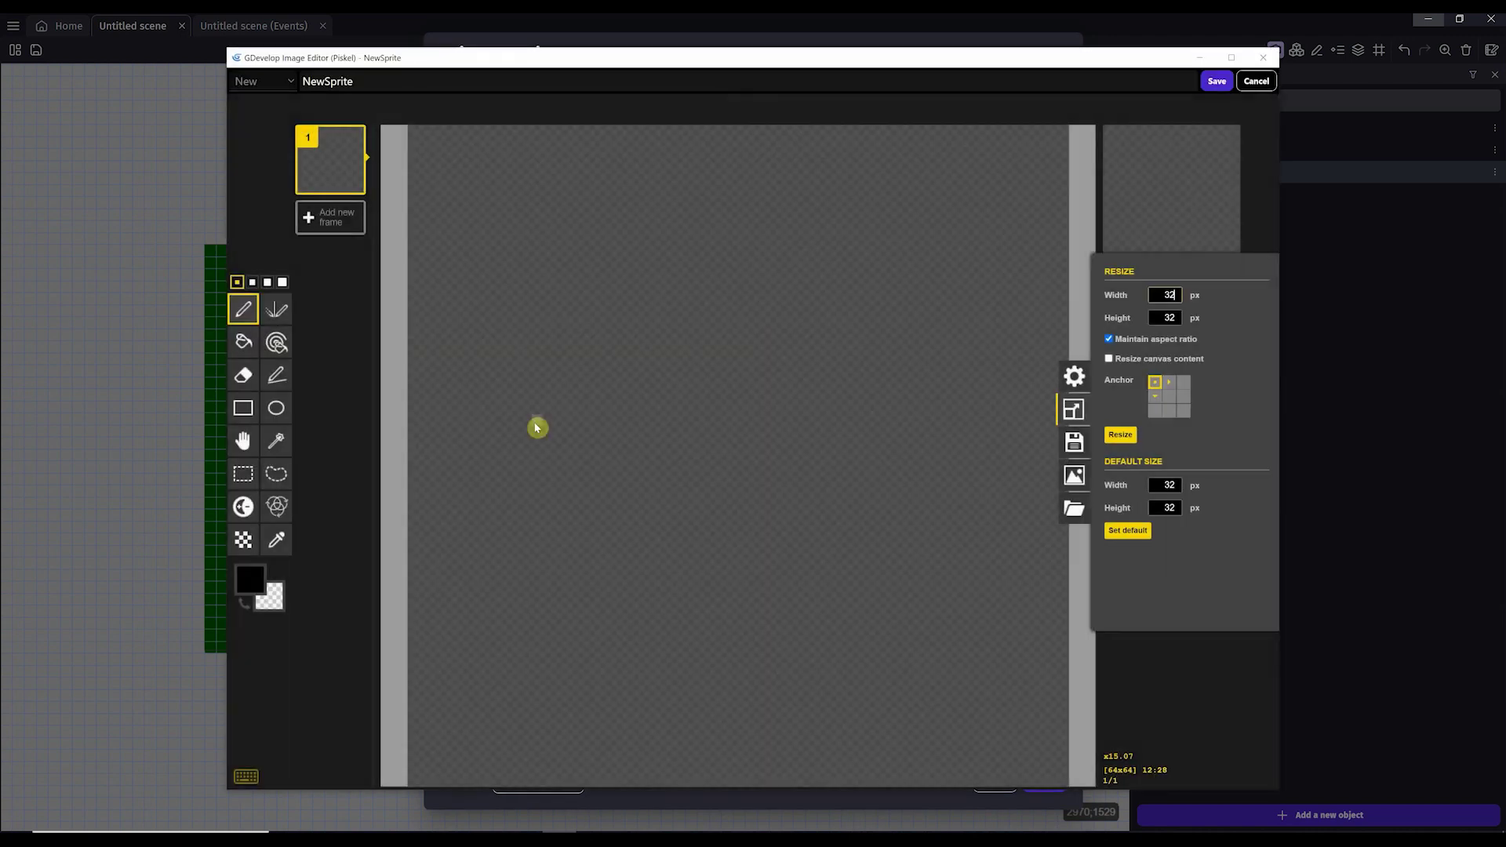
Fill the sprite's whole canvas with red (#b40000)
click(255, 582)
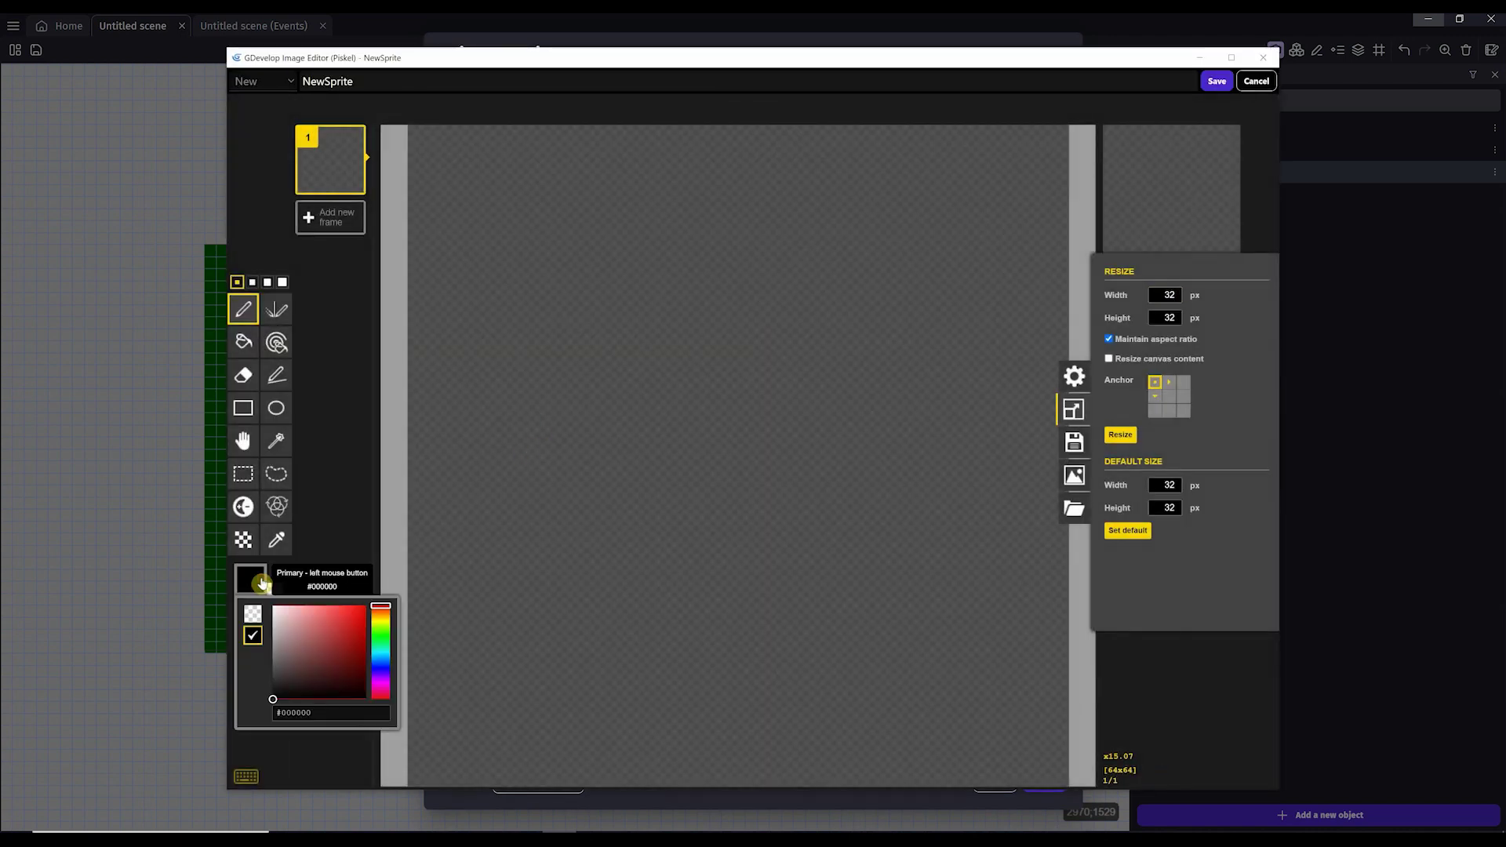
mouse_move(310, 624)
mouse_down()
mouse_move(396, 590)
mouse_move(357, 616)
mouse_move(382, 637)
mouse_up()
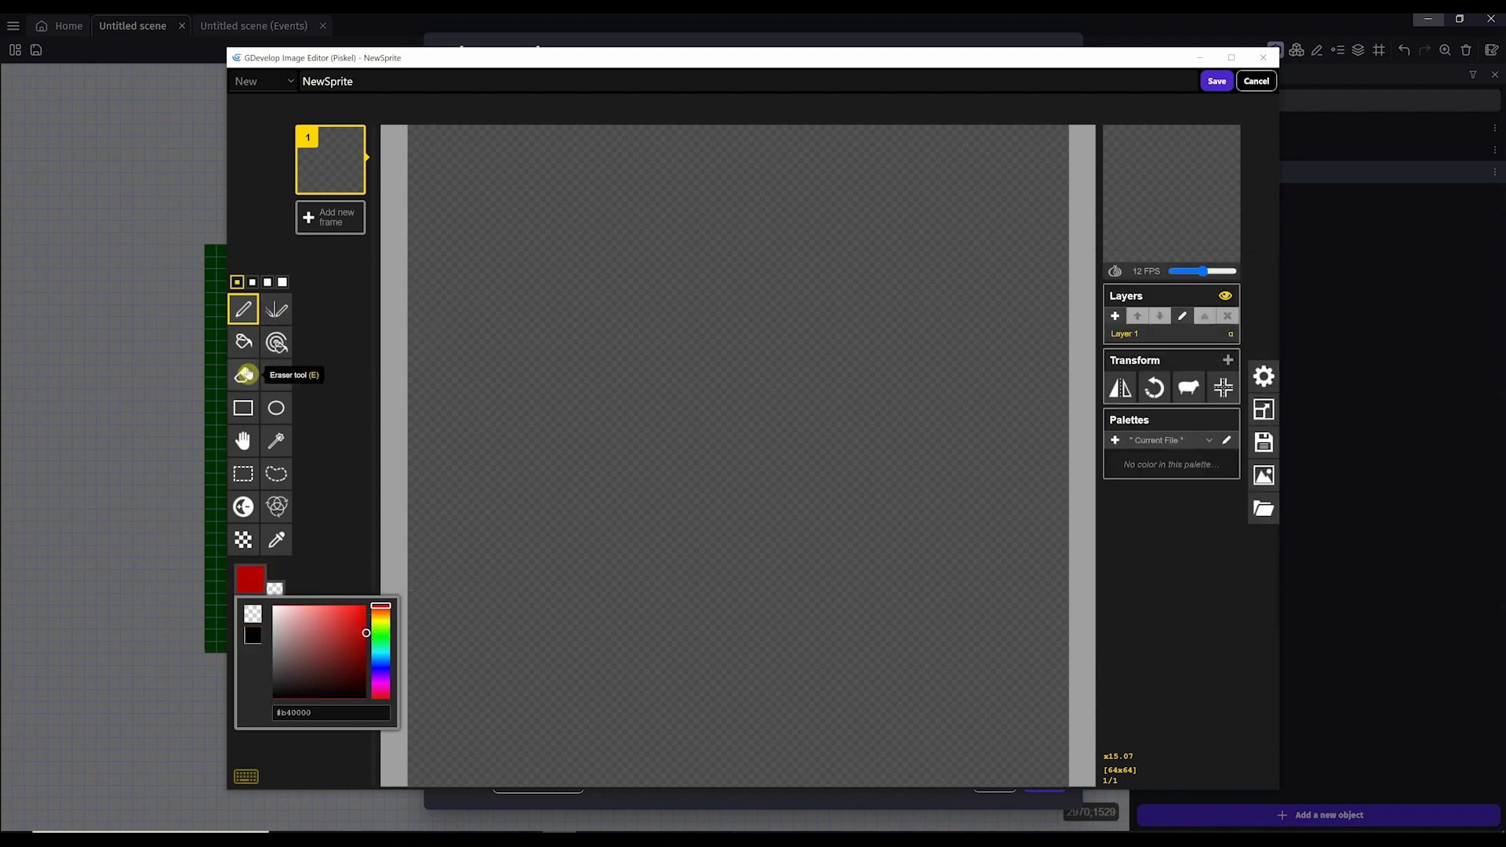
click(243, 341)
click(643, 367)
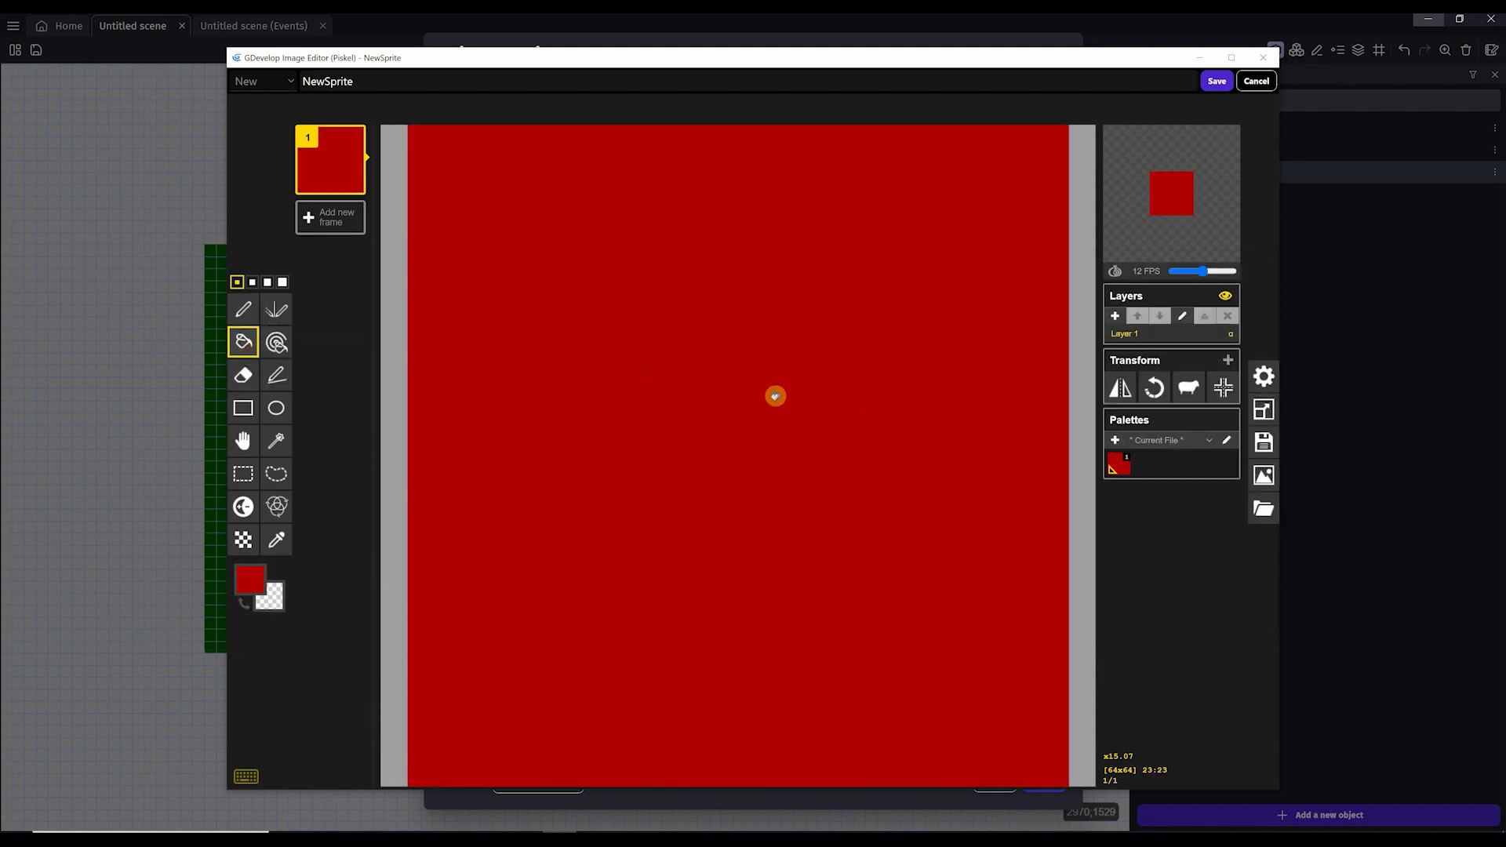
Save the red image and name the sprite's animation Enemy
click(1218, 81)
double_click(611, 224)
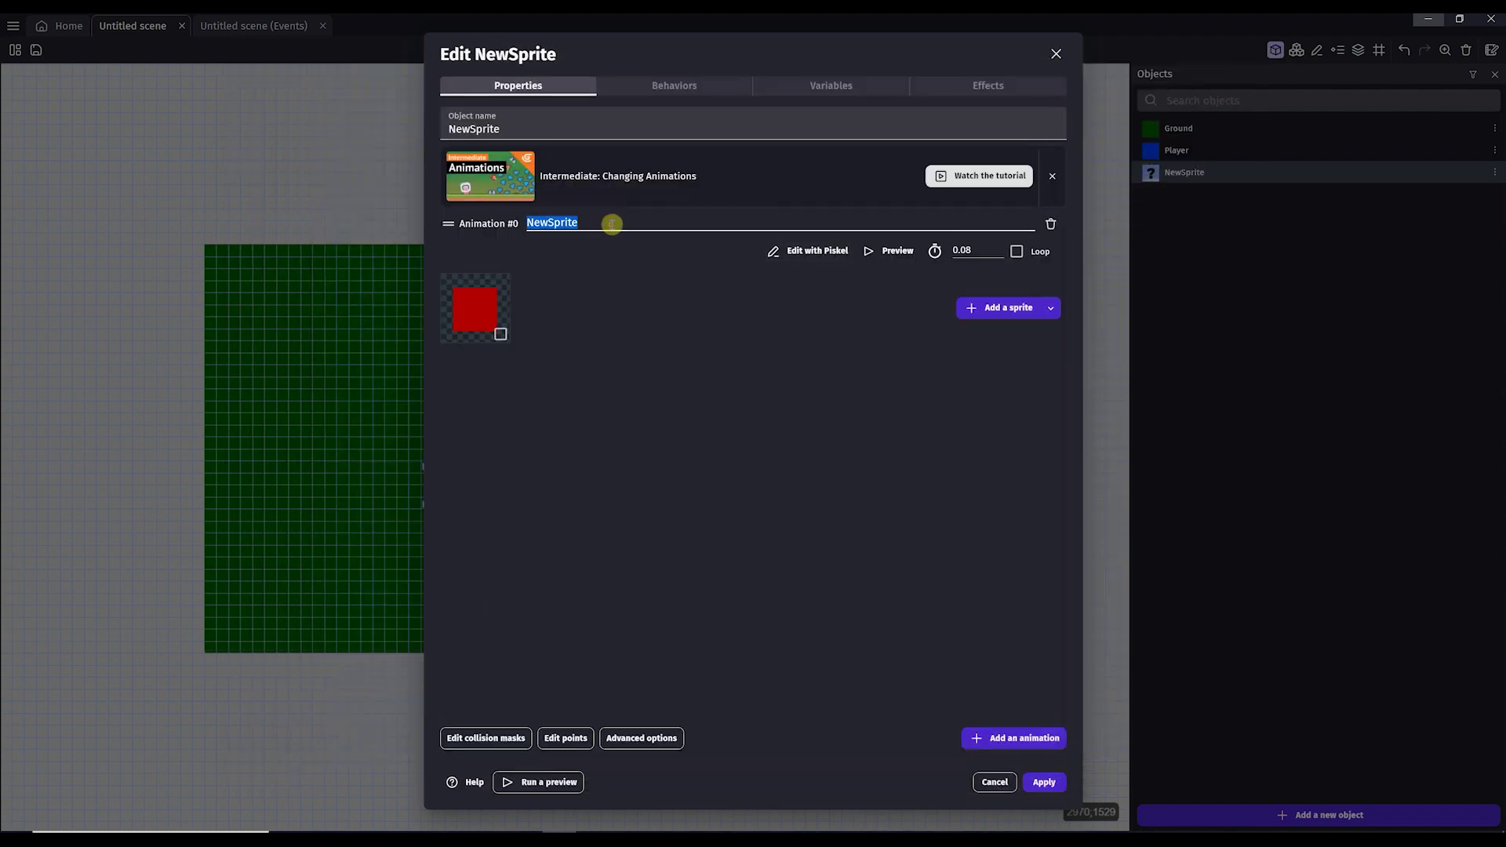
text(Enemy)
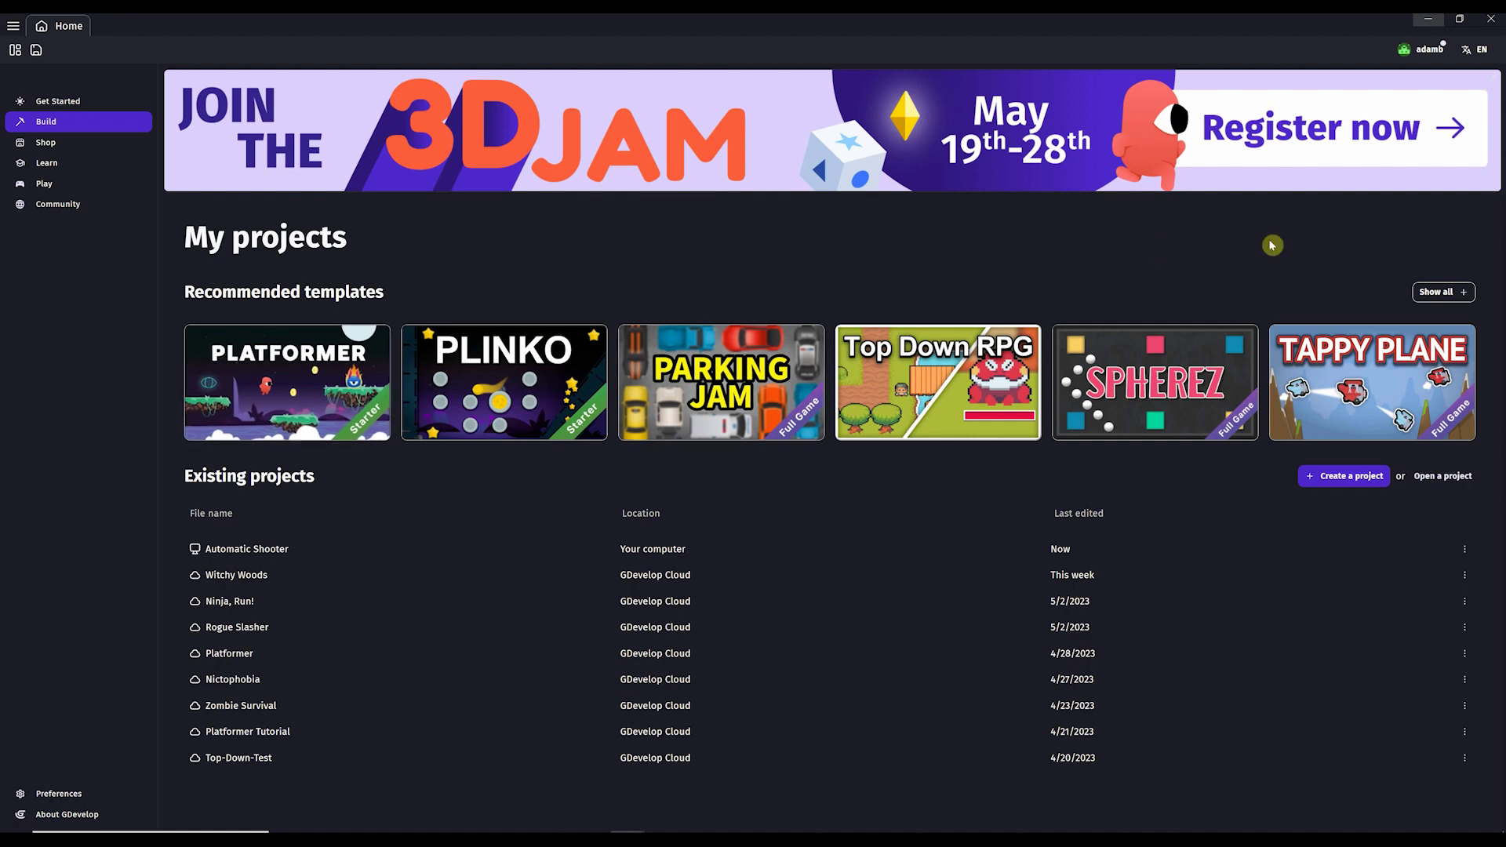
Start a new project and name it Auto Battler
click(1340, 483)
double_click(694, 342)
triple_click(694, 342)
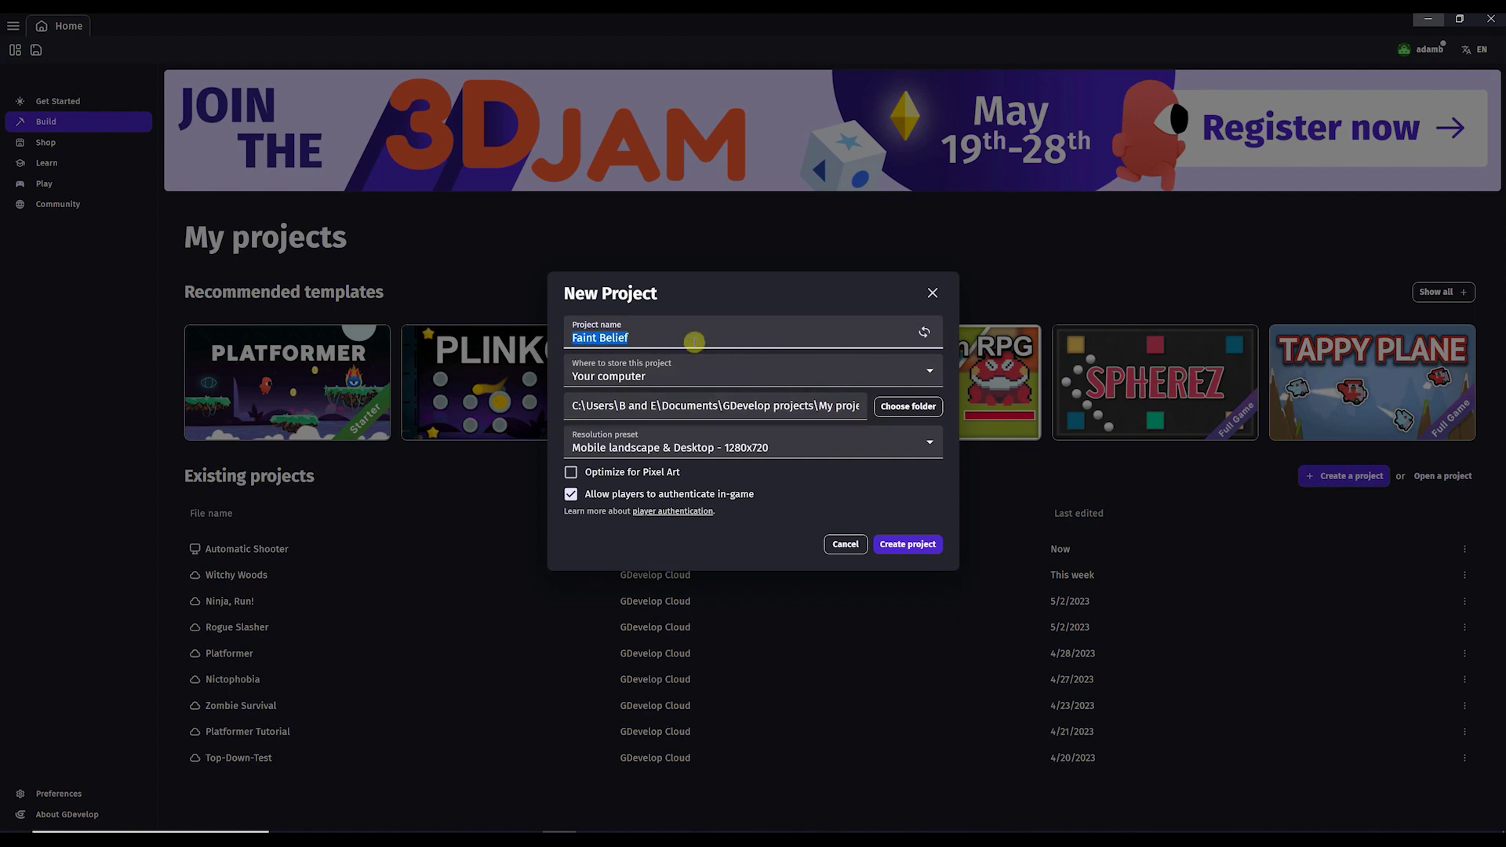
text(Auto Battler)
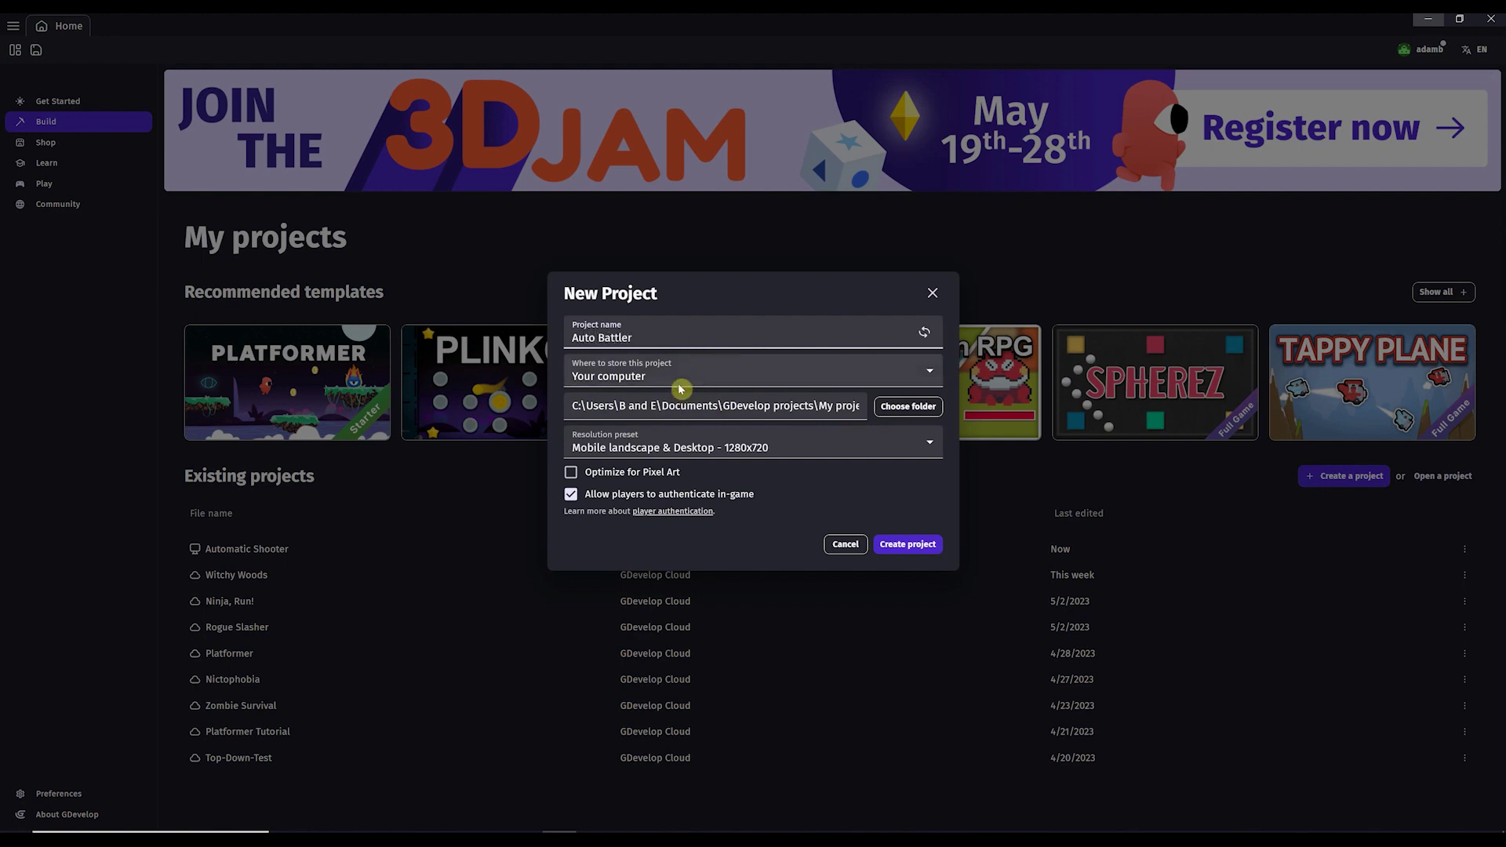
Set the resolution preset to Desktop Full HD - 1920x1080, toggle Optimize for Pixel Art, and create the project
click(705, 447)
click(695, 494)
click(573, 473)
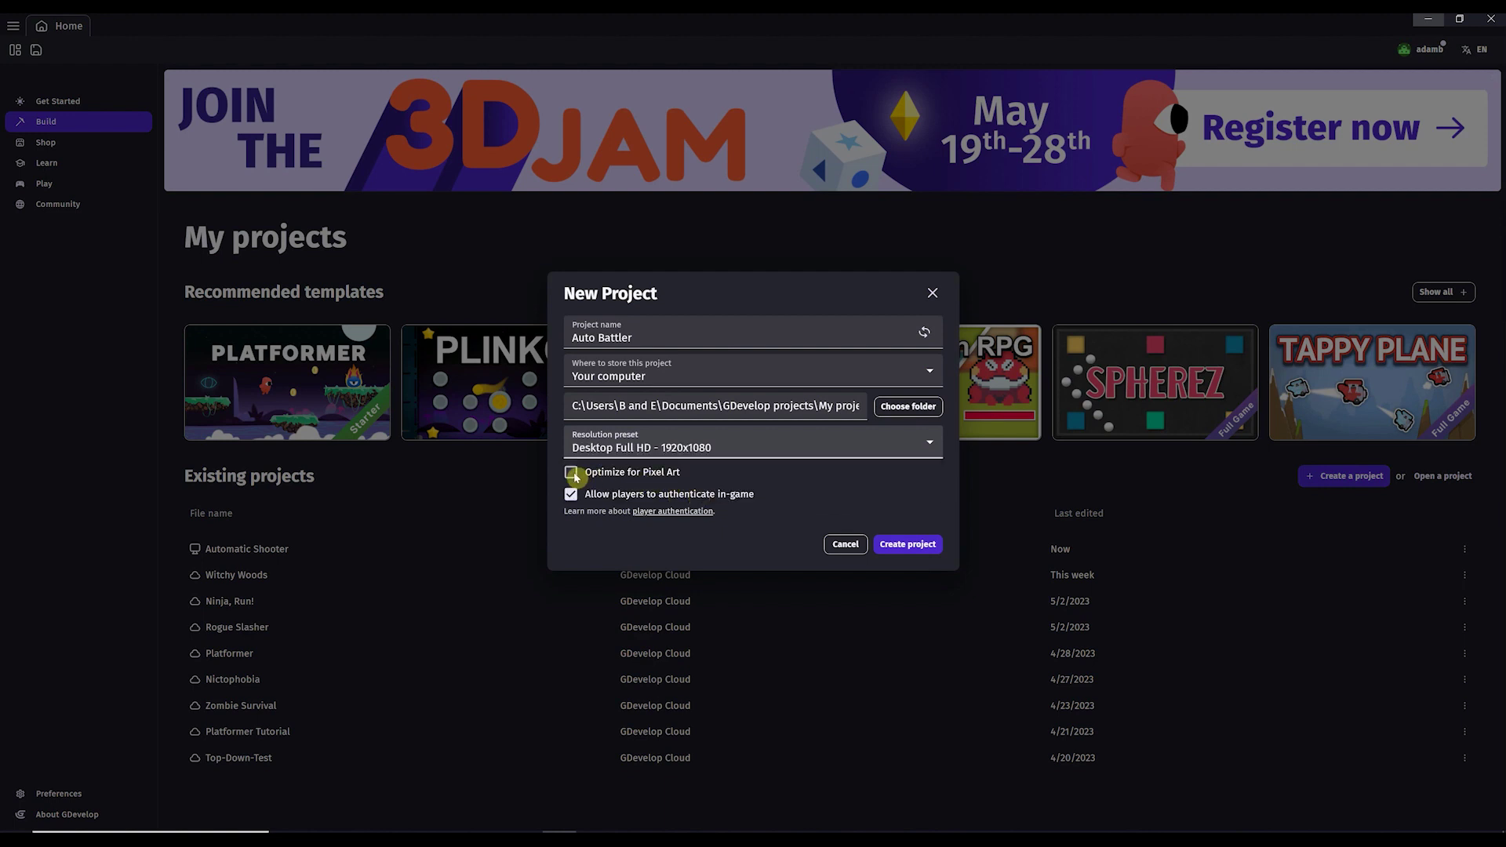
click(904, 545)
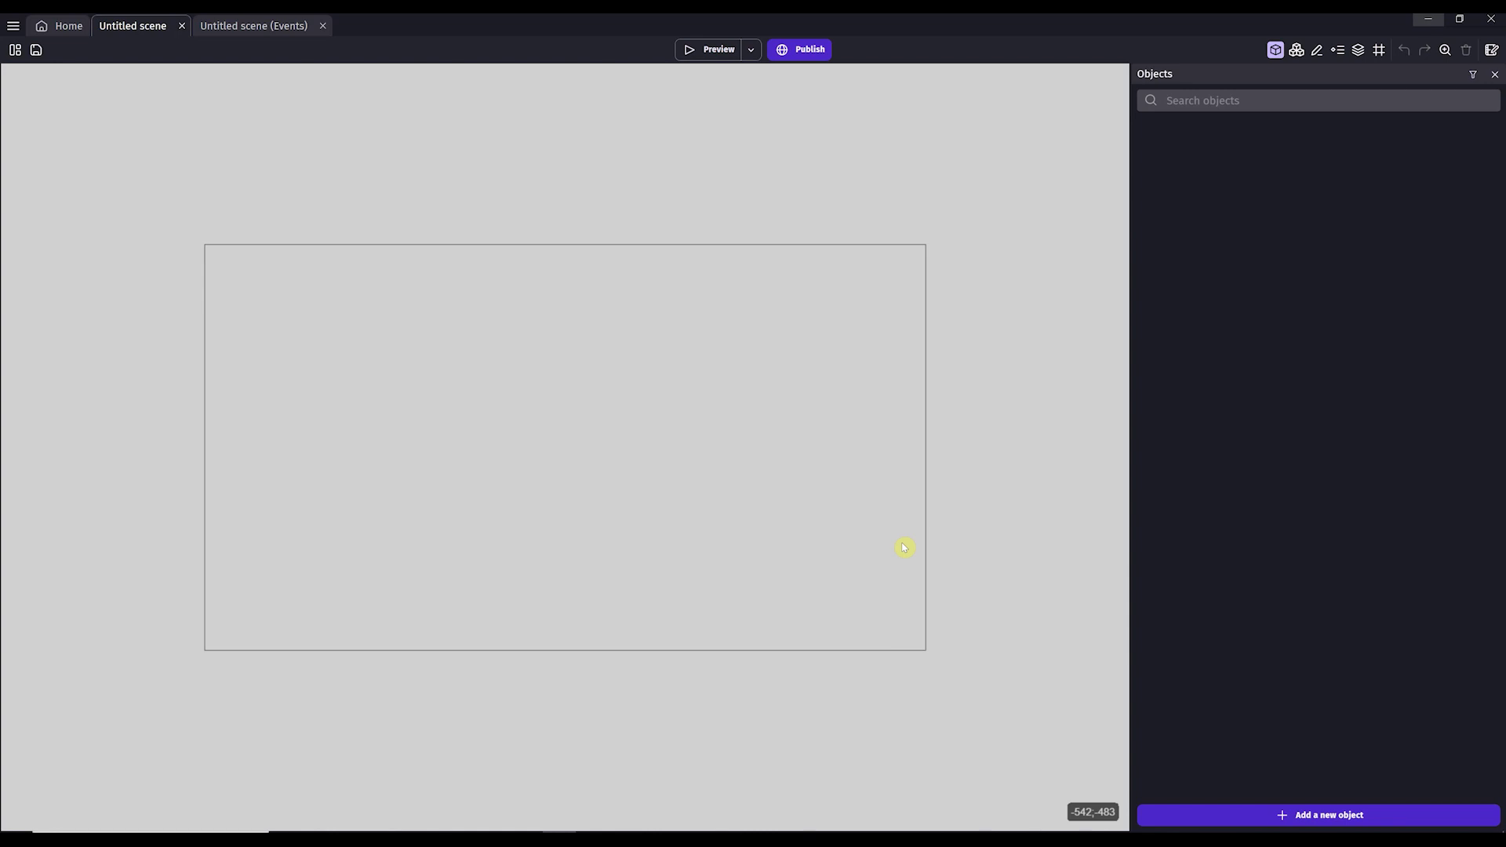
Add a new Tiled Sprite object and name it Ground
click(1308, 814)
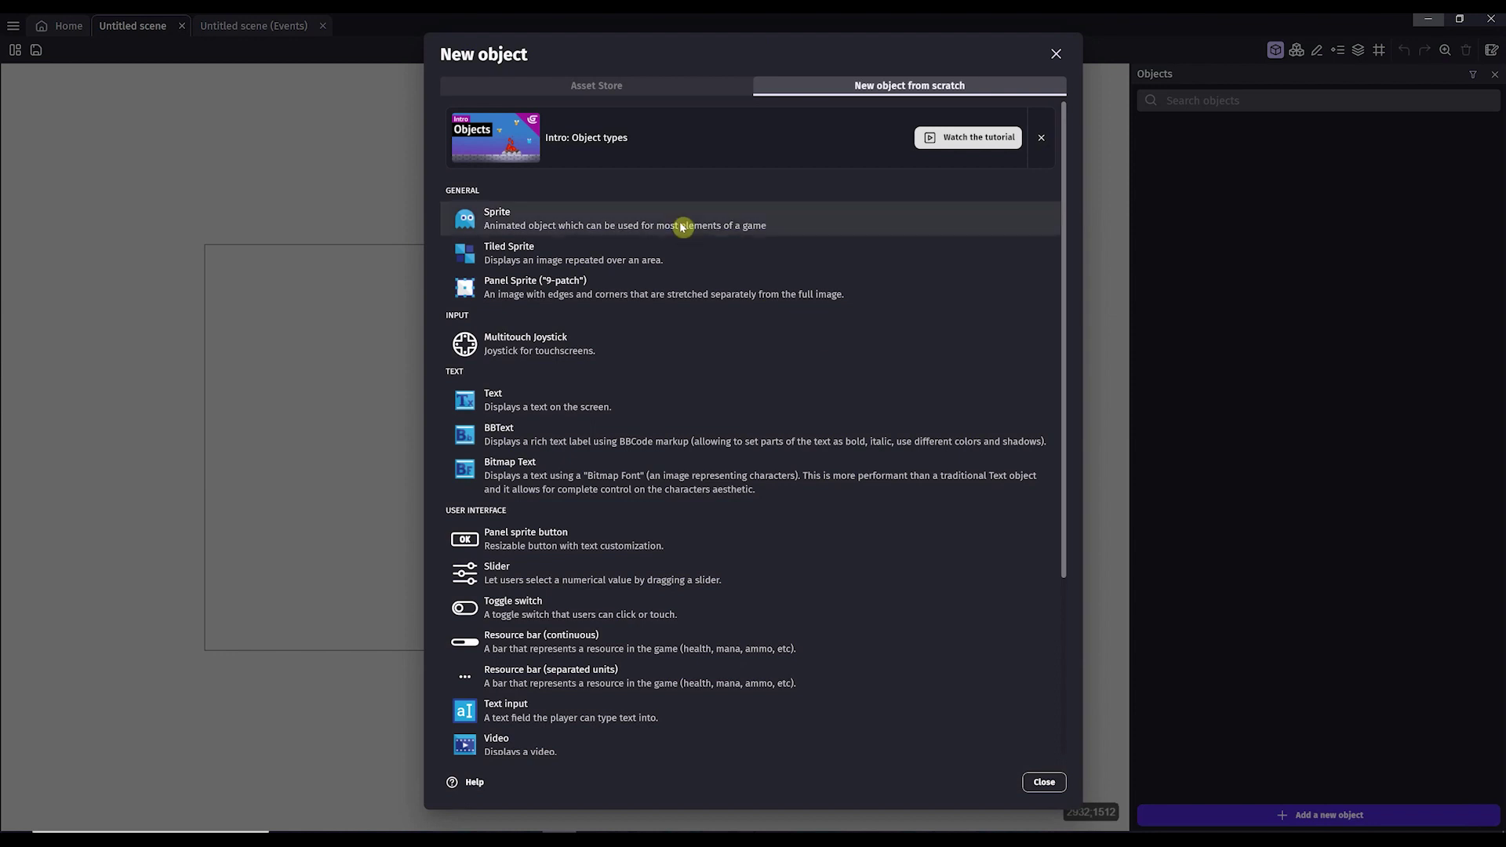
click(677, 262)
double_click(558, 127)
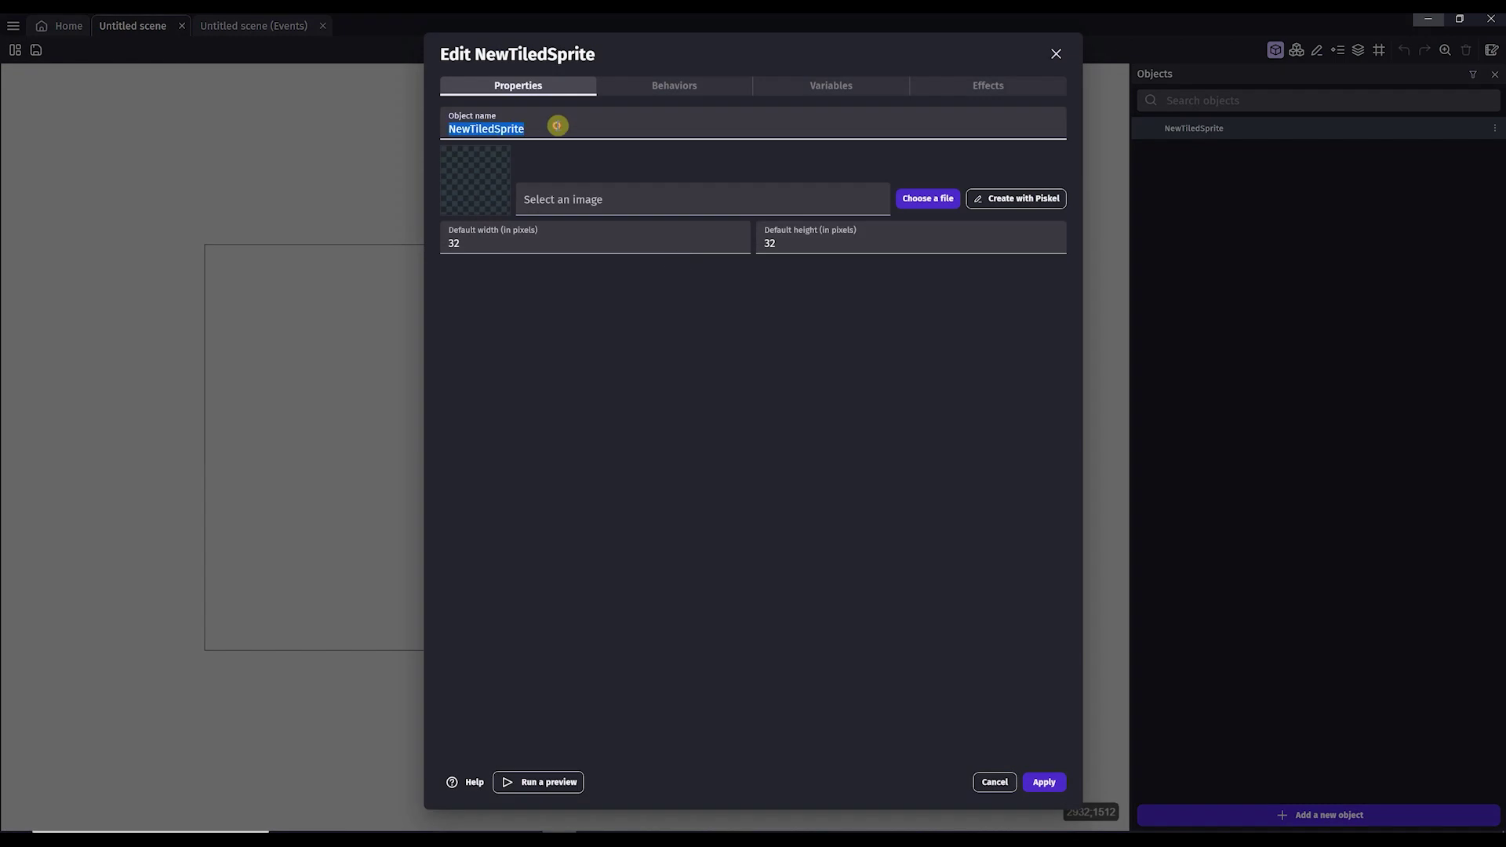
text(Ground)
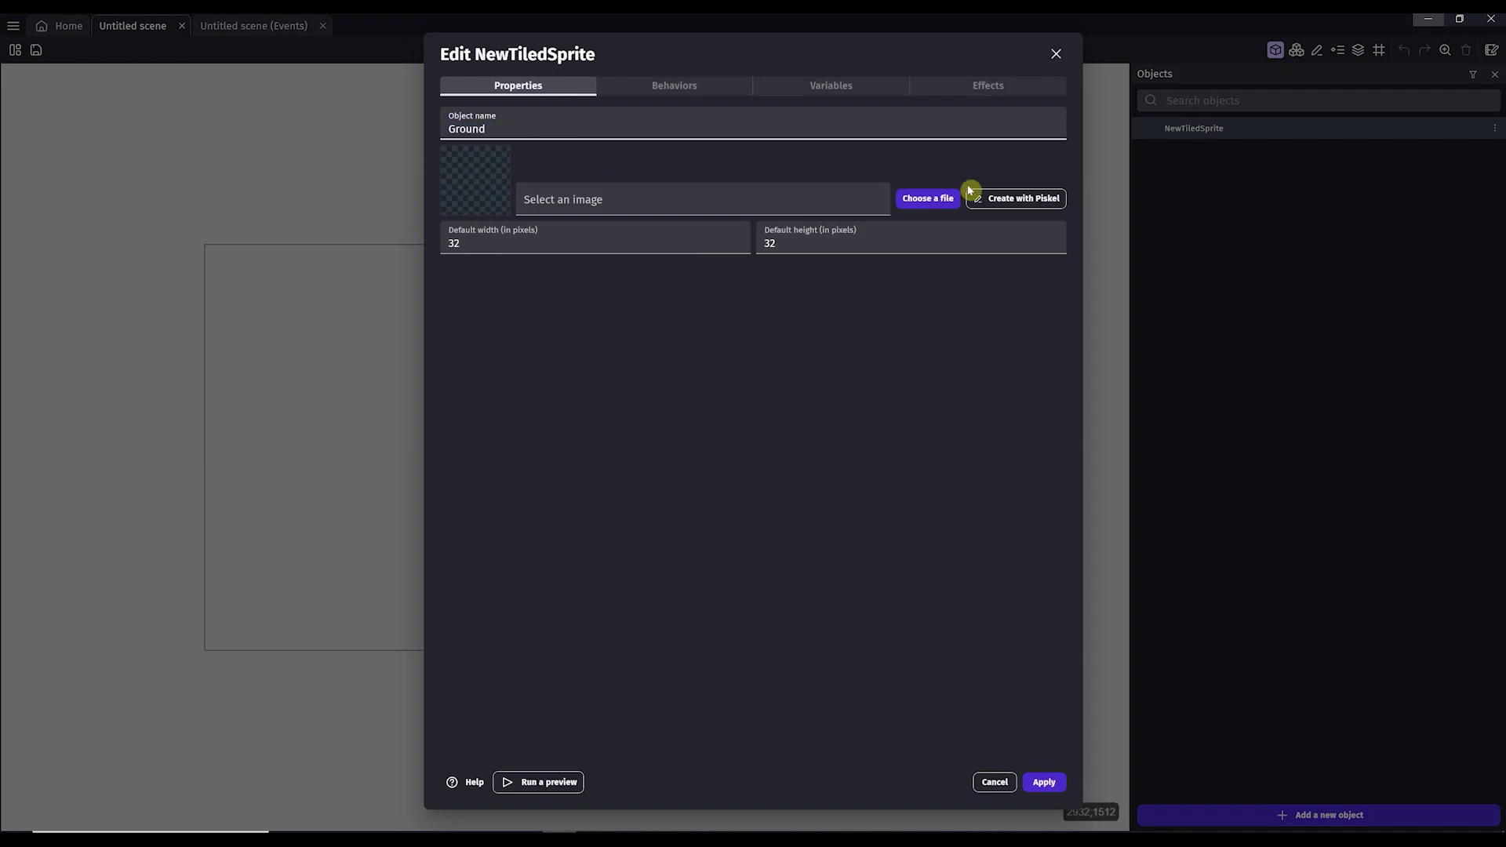
Create a Ground image in Piskel filled with dark green (#005e06), save it and apply the object's changes
click(1031, 200)
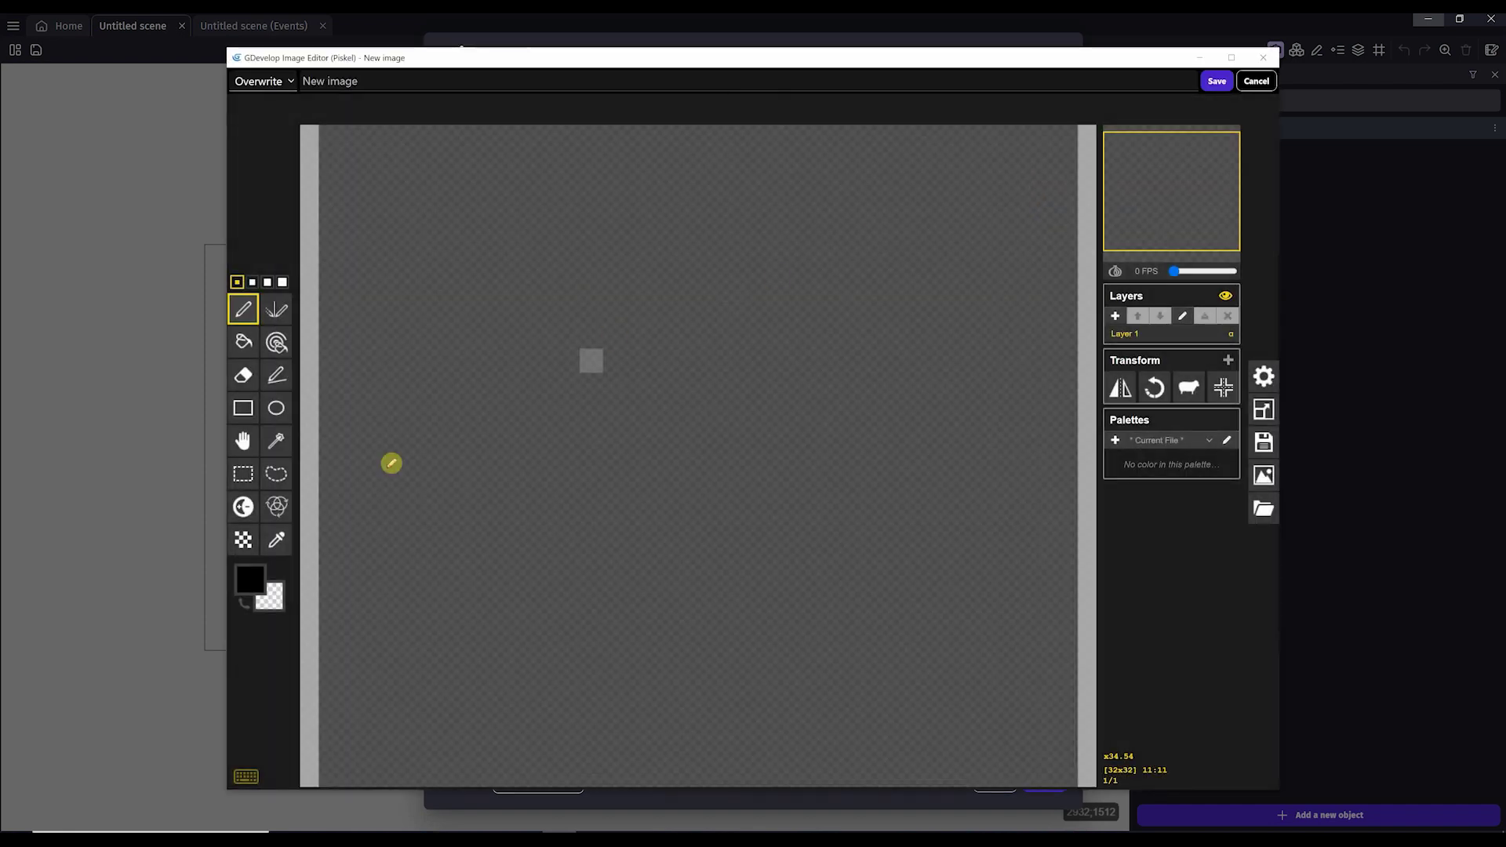
click(254, 583)
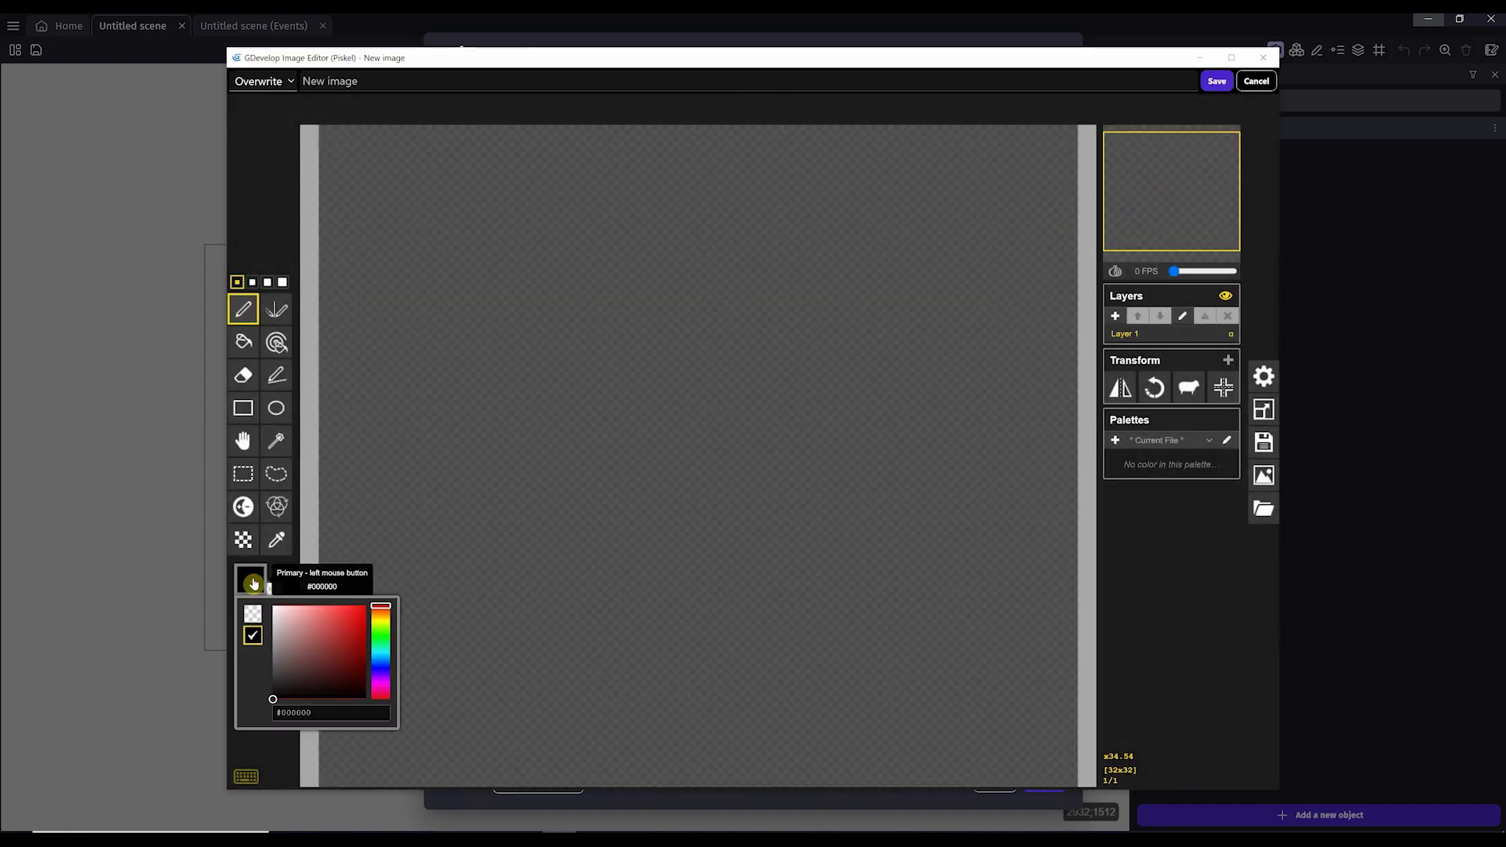
click(381, 638)
drag(350, 652, 366, 664)
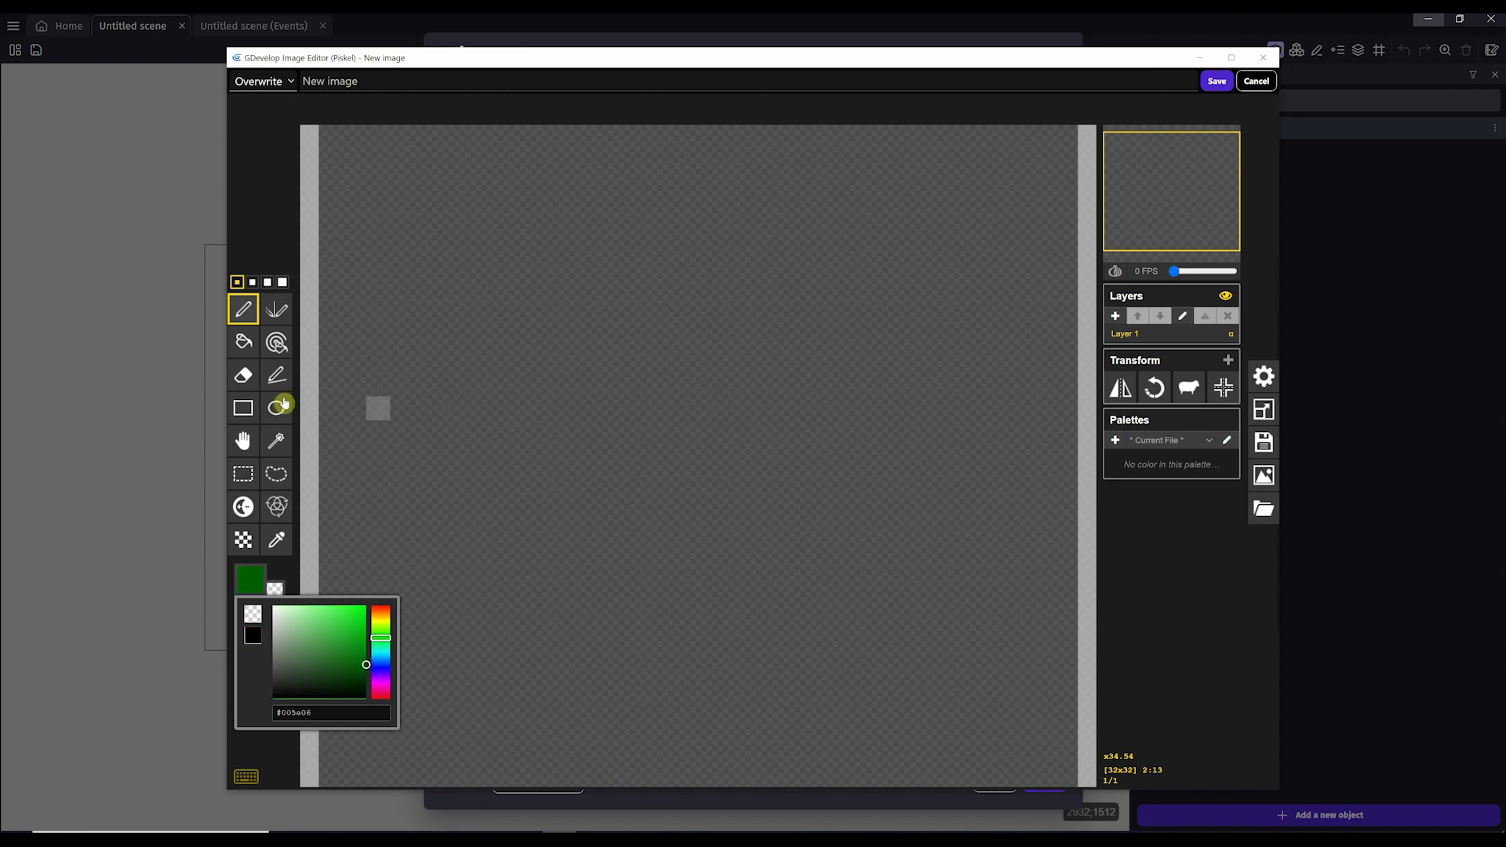
click(243, 341)
click(544, 388)
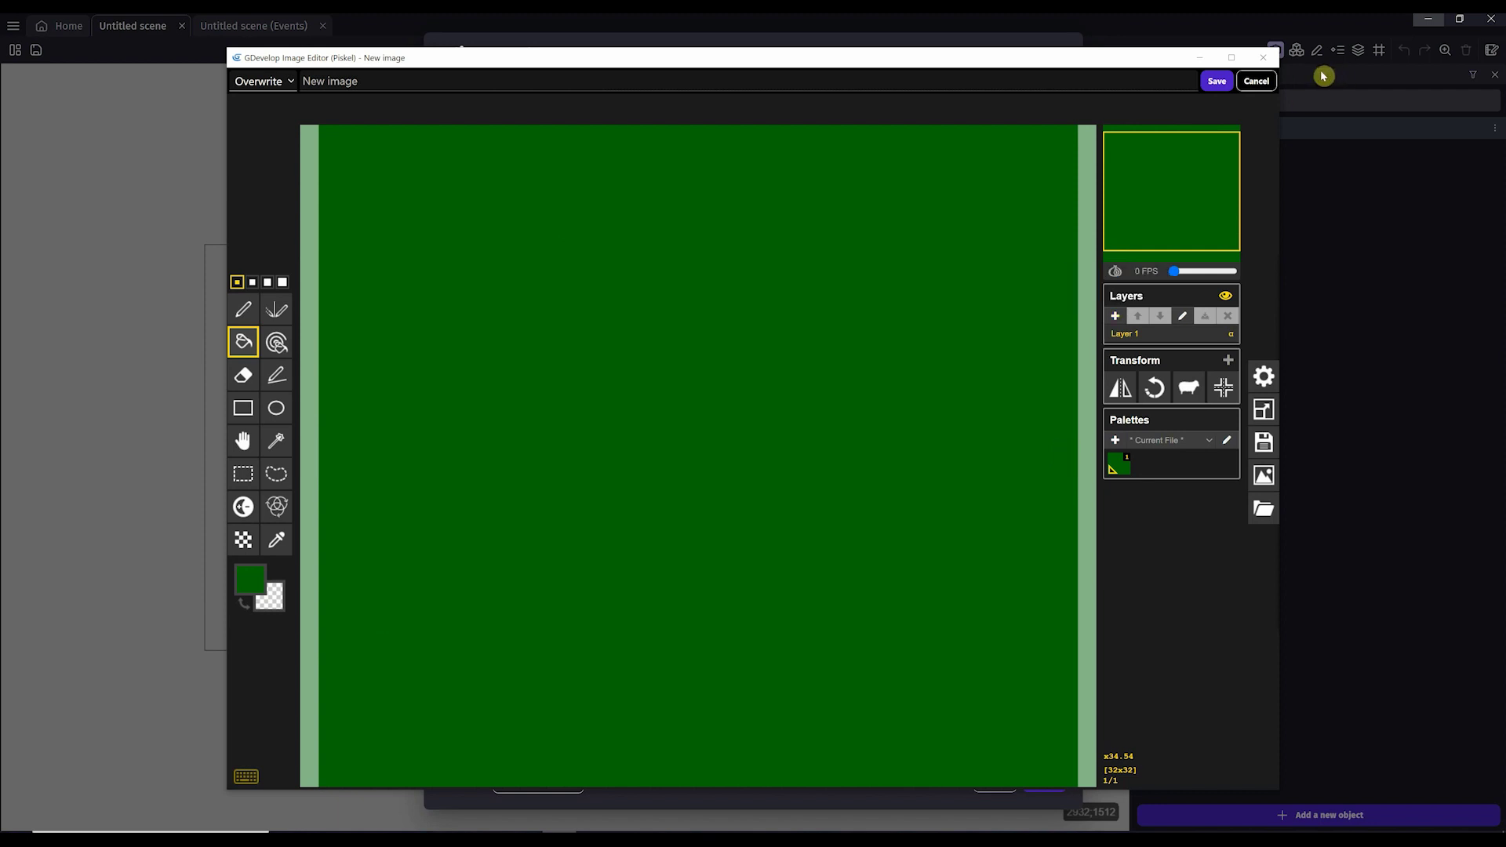
click(1214, 83)
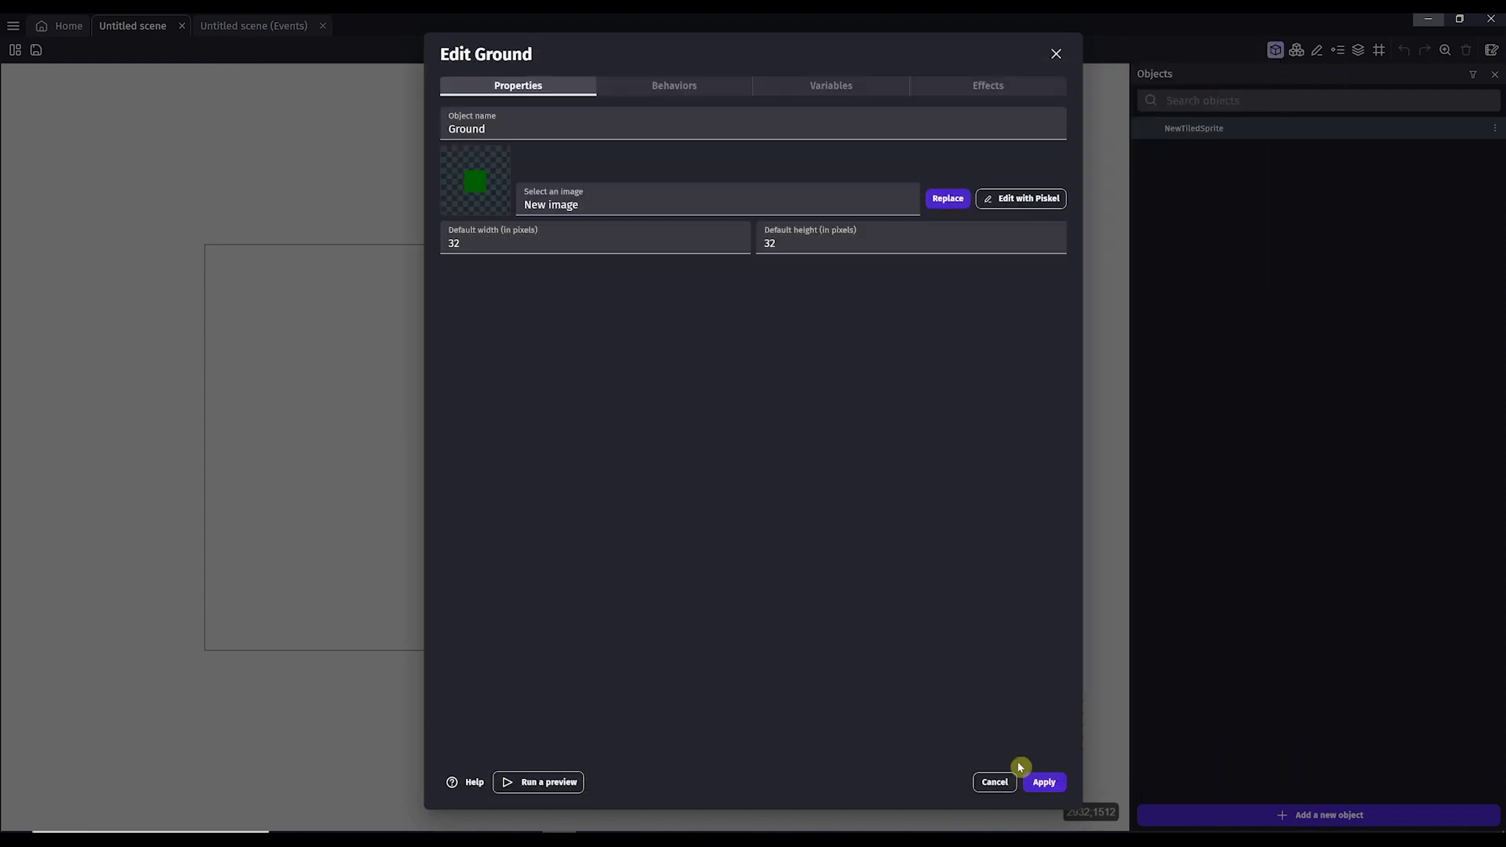
click(1044, 783)
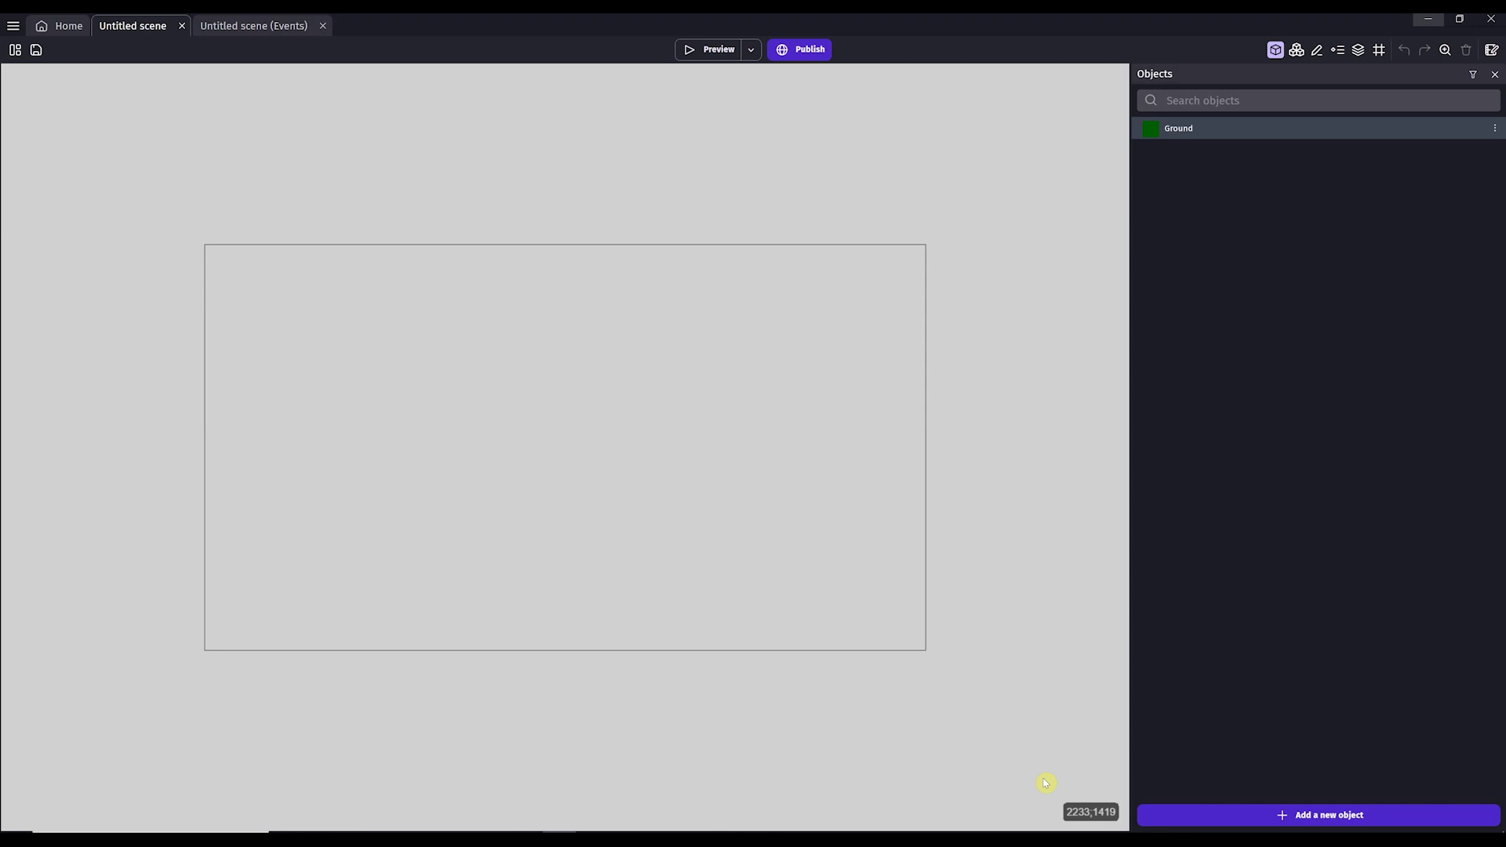
Place a Ground instance inside the game area of the scene and check it in a preview
drag(1169, 132, 894, 246)
drag(599, 412, 515, 414)
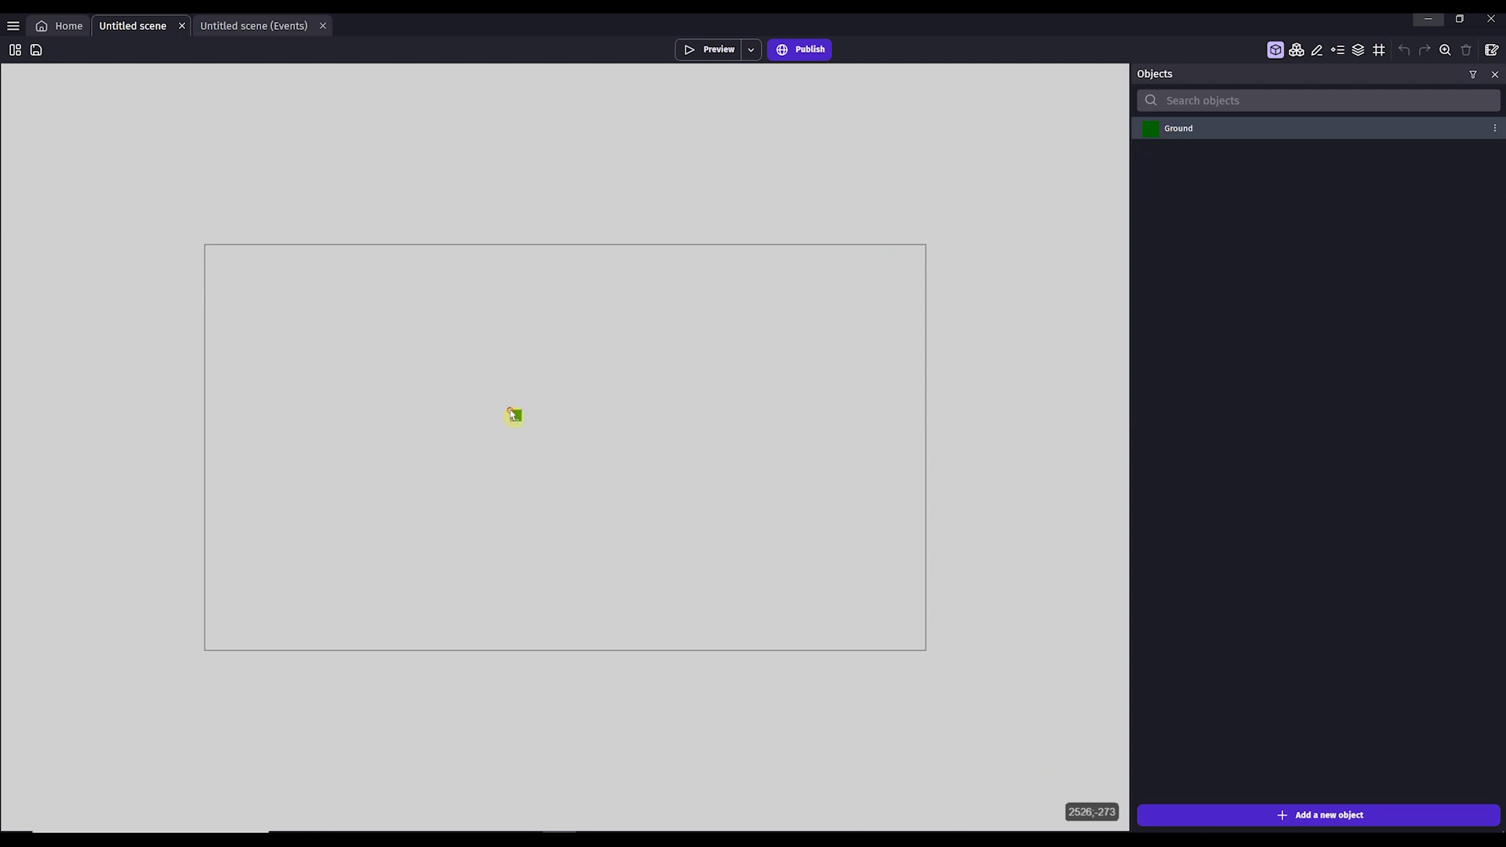
click(716, 50)
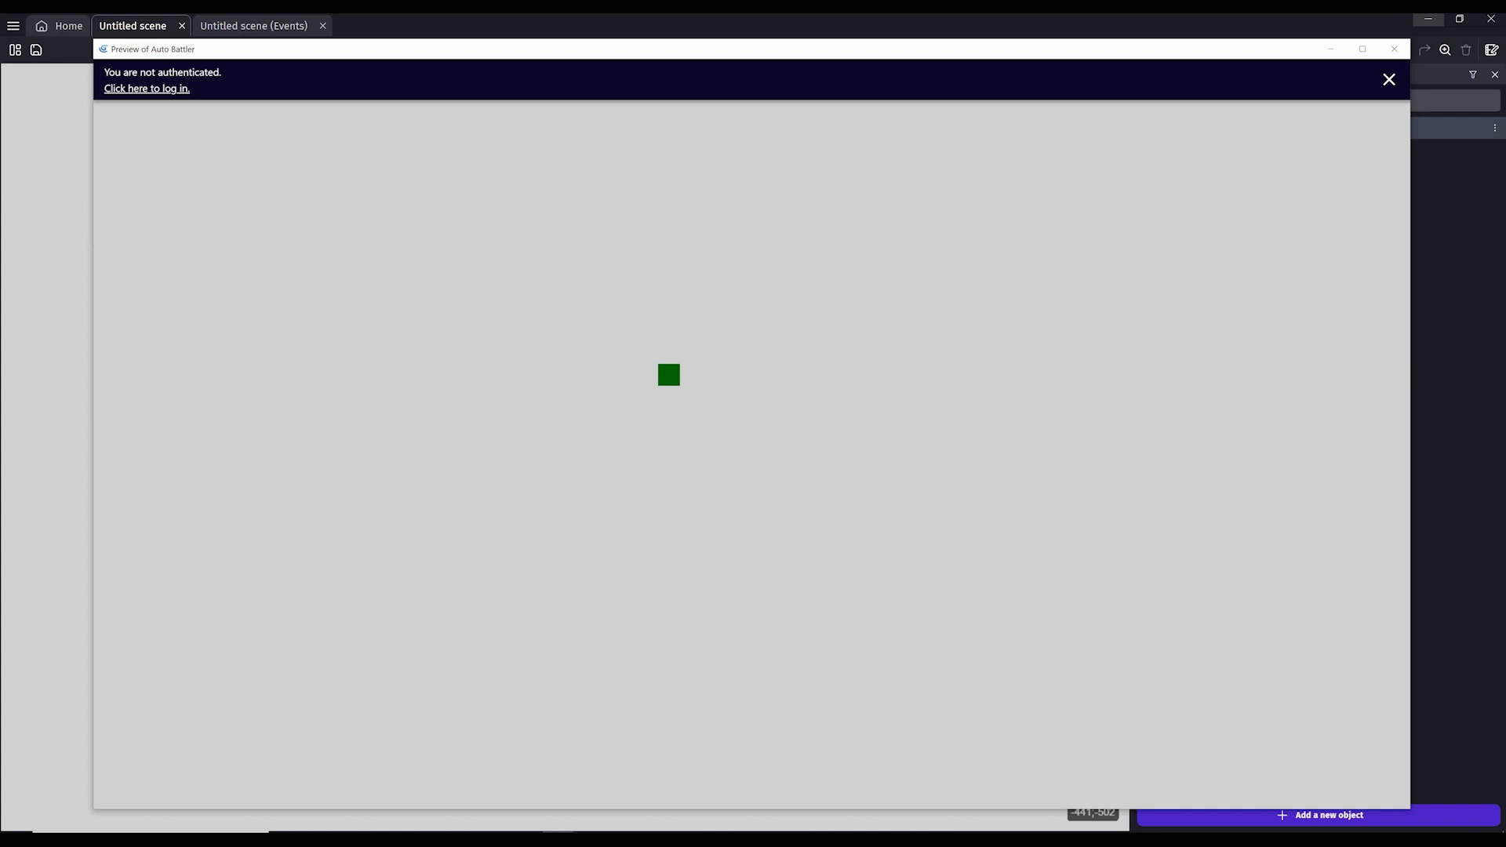
click(1394, 52)
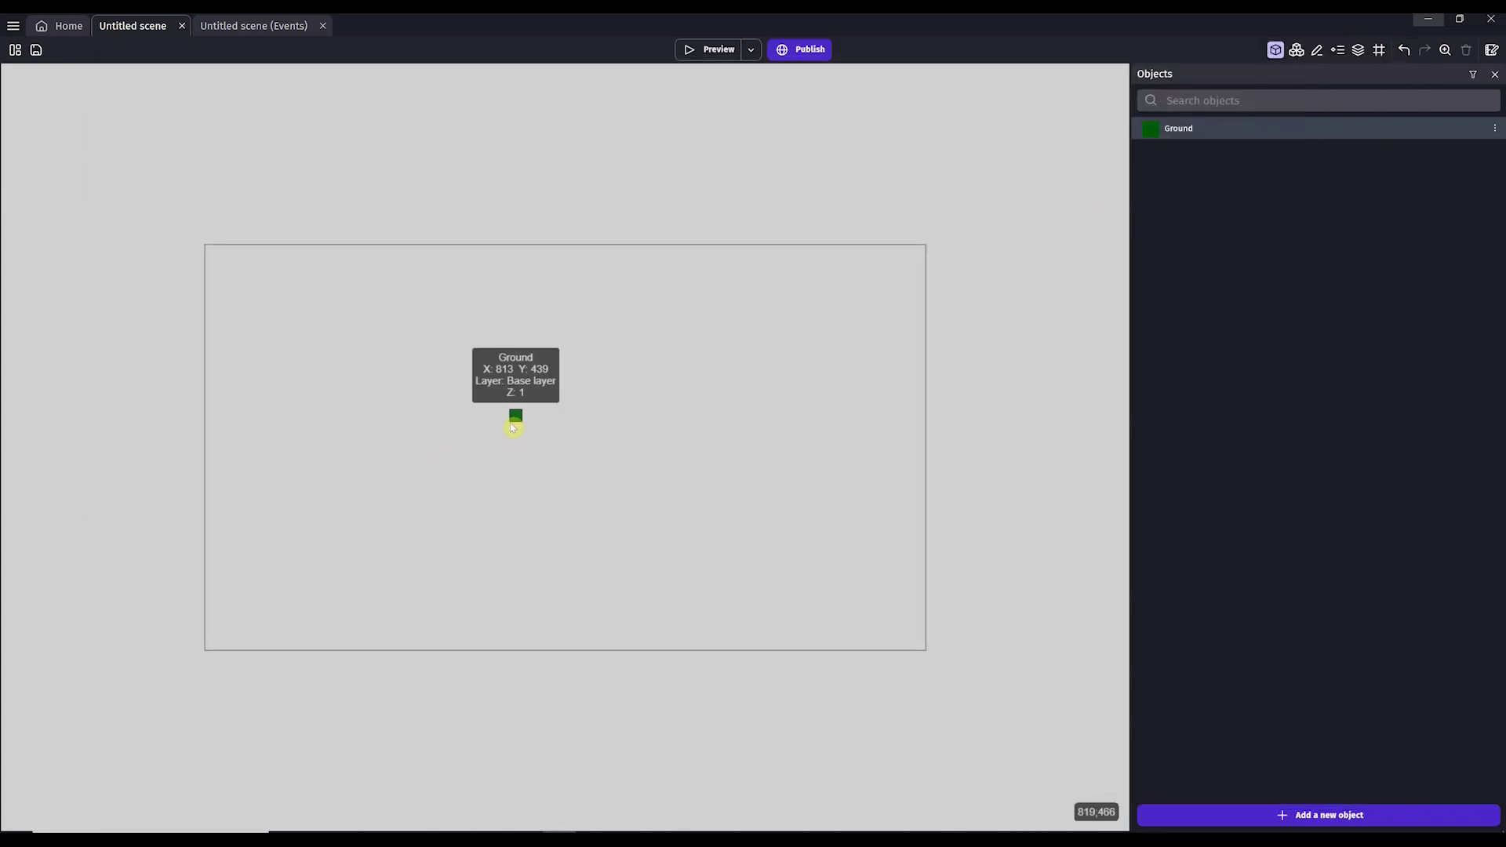
Stretch the Ground instance over the whole game area with the grid shown, and preview the scene
click(1379, 50)
click(1421, 89)
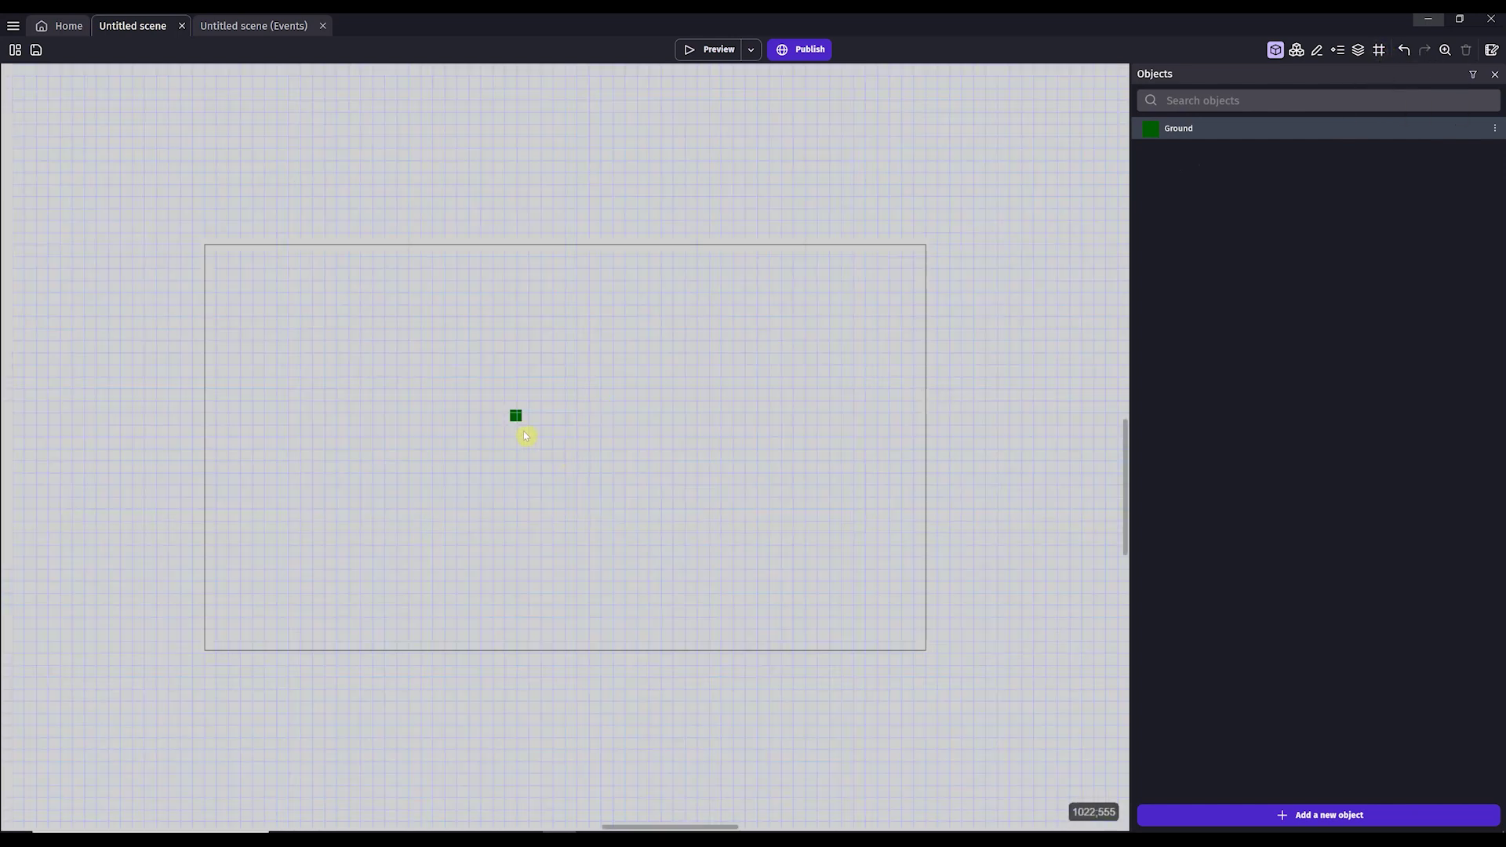
drag(517, 416, 929, 665)
click(694, 49)
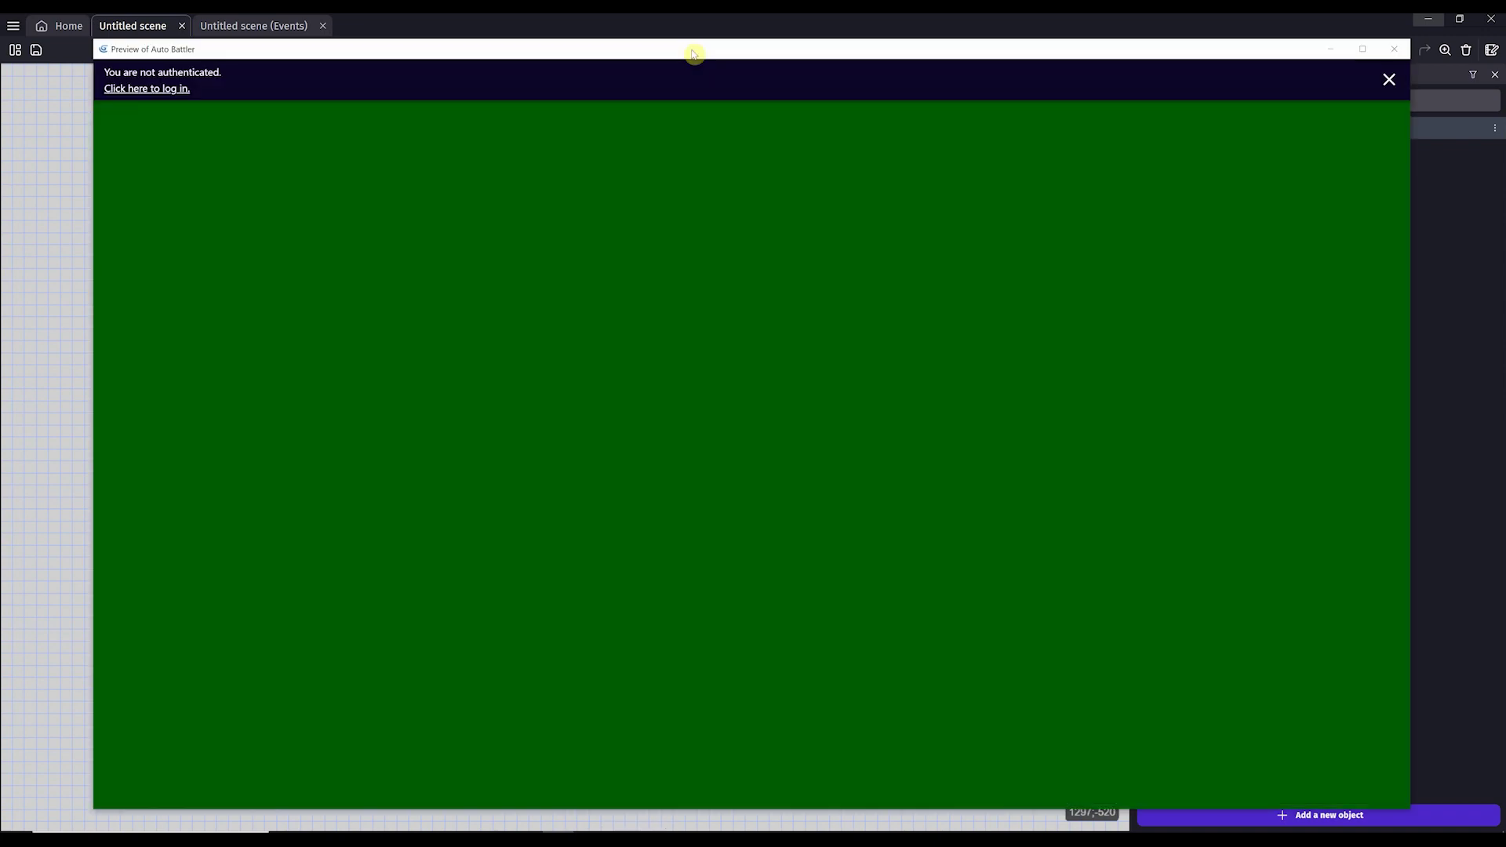
click(1393, 49)
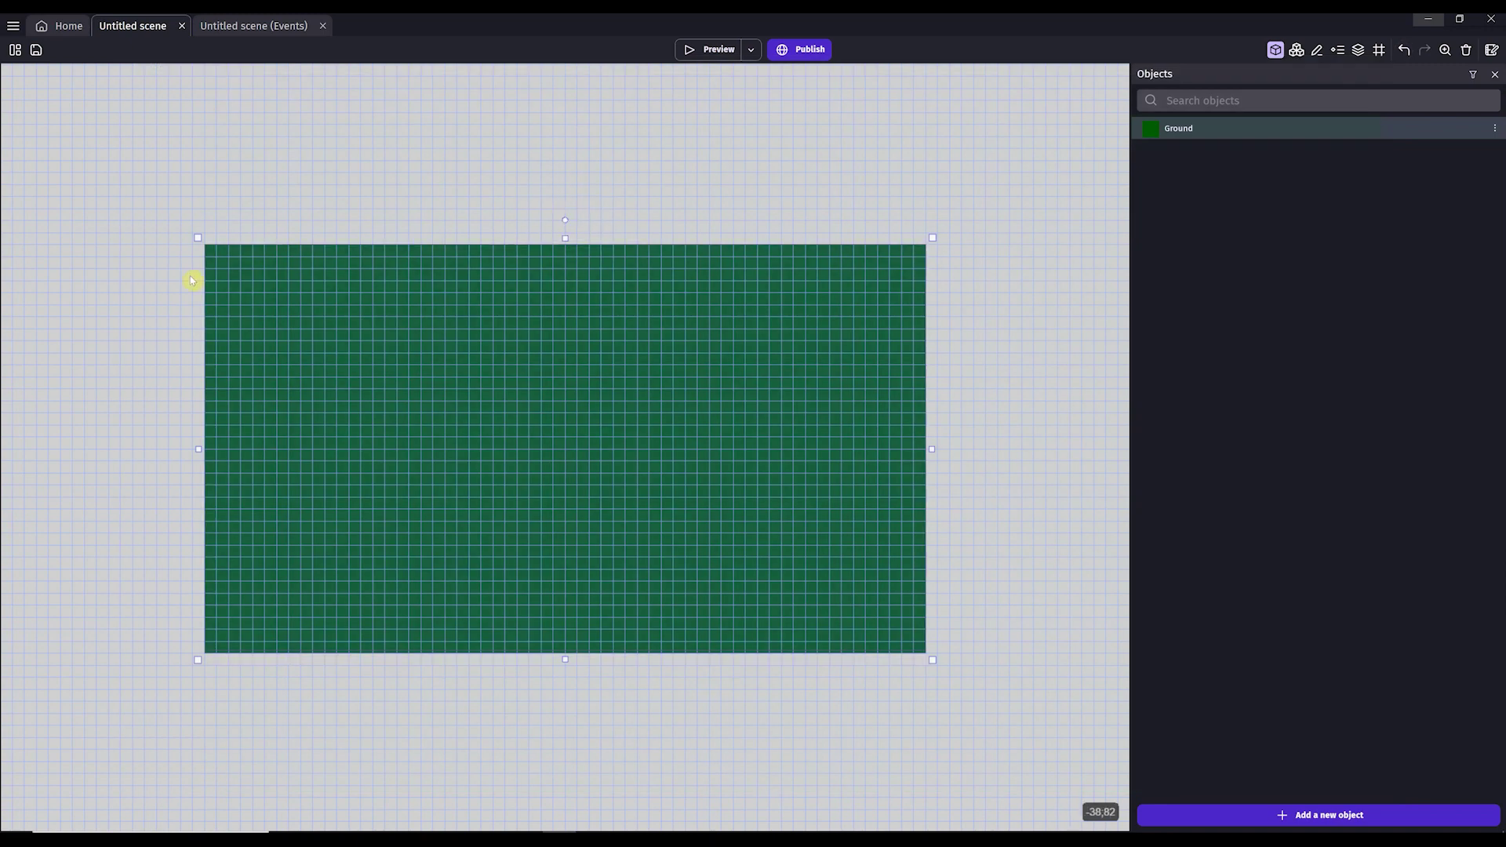
Add another object of type Sprite with a first animation and start creating its image in Piskel
click(1231, 815)
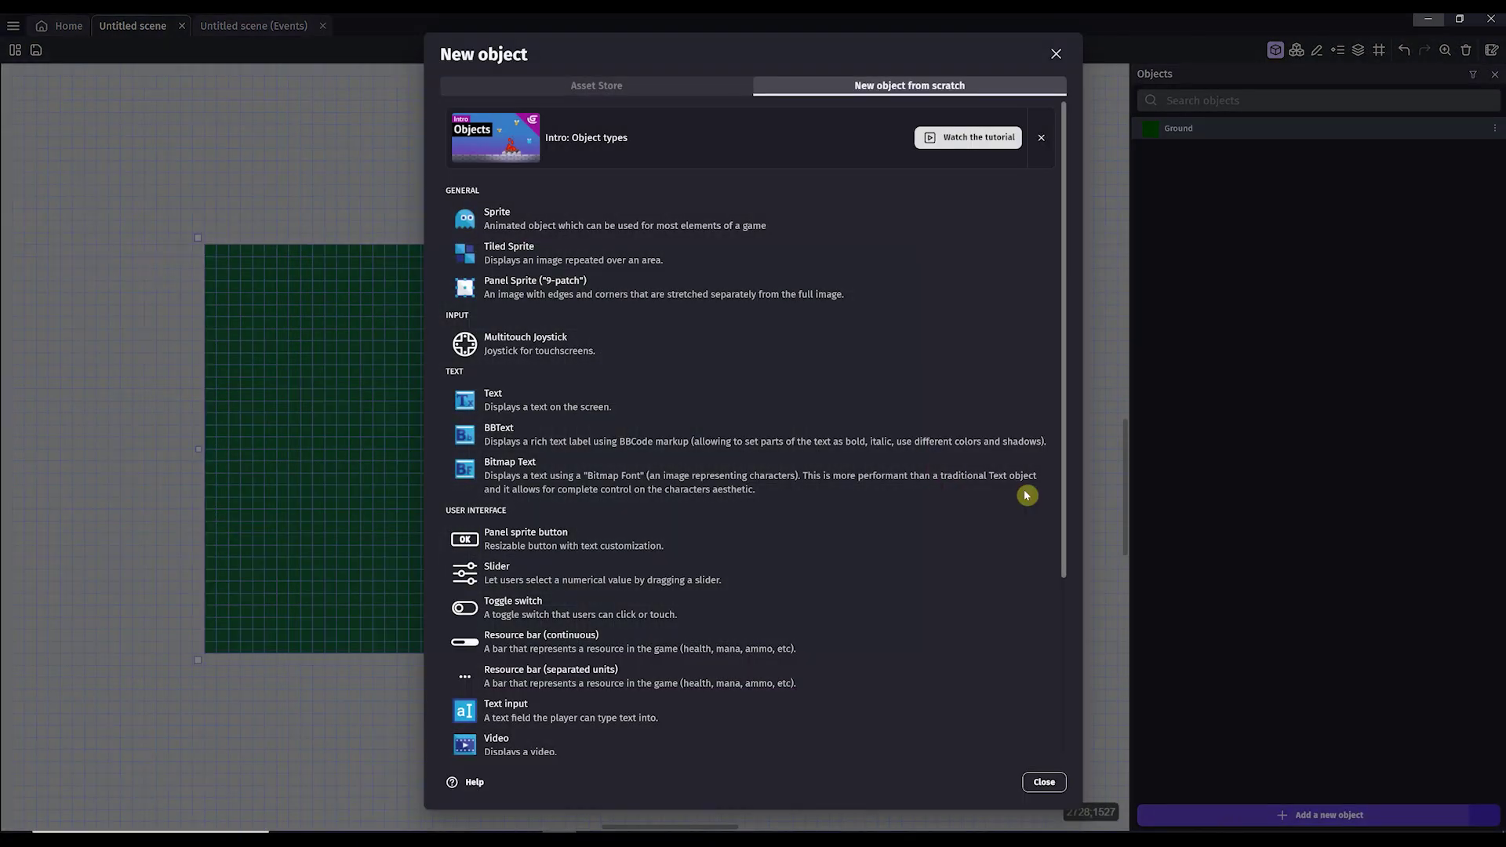
click(573, 228)
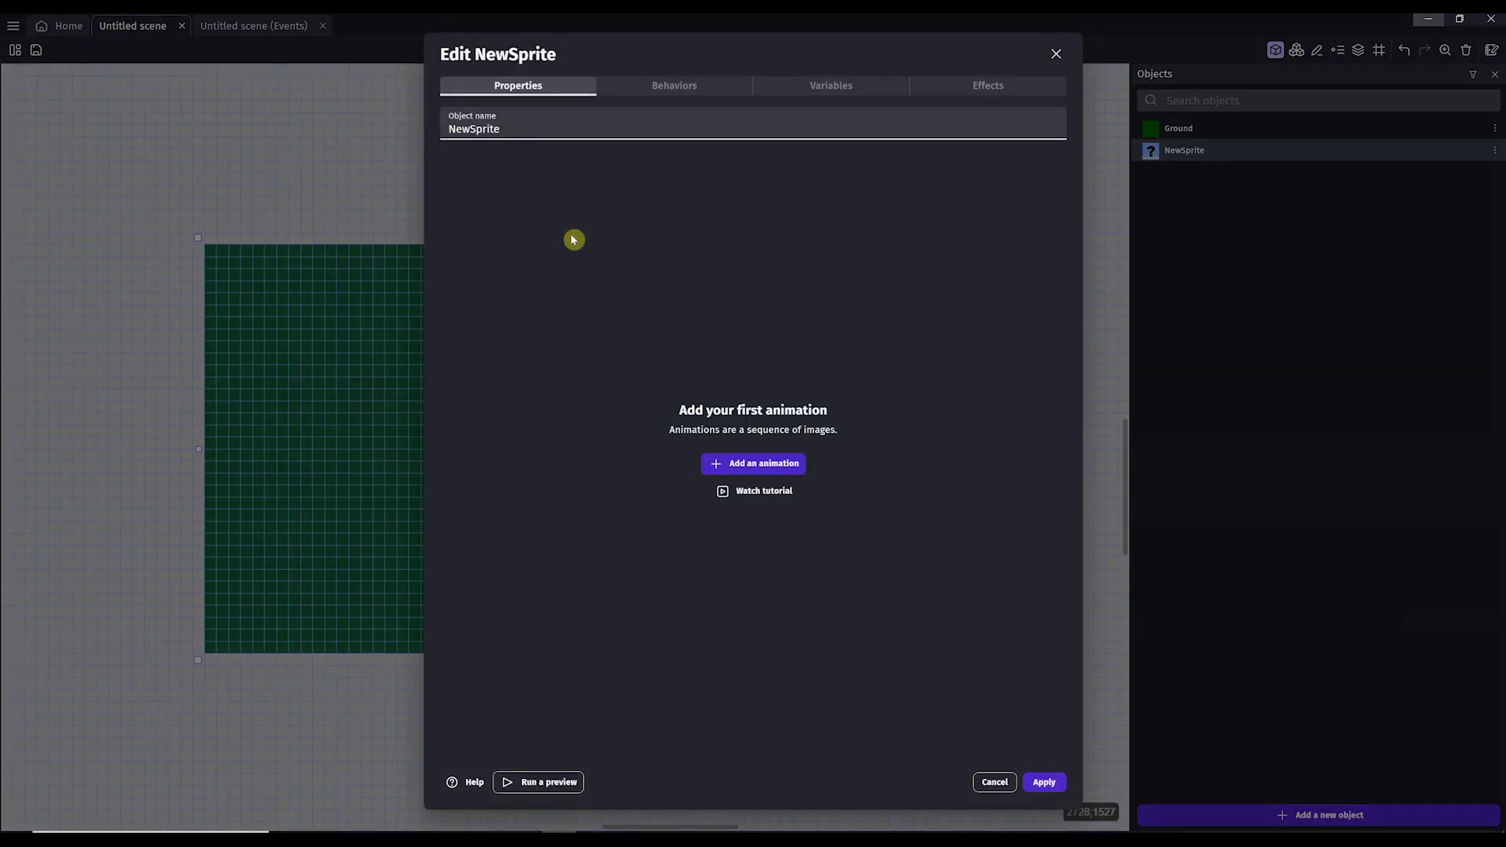
click(771, 468)
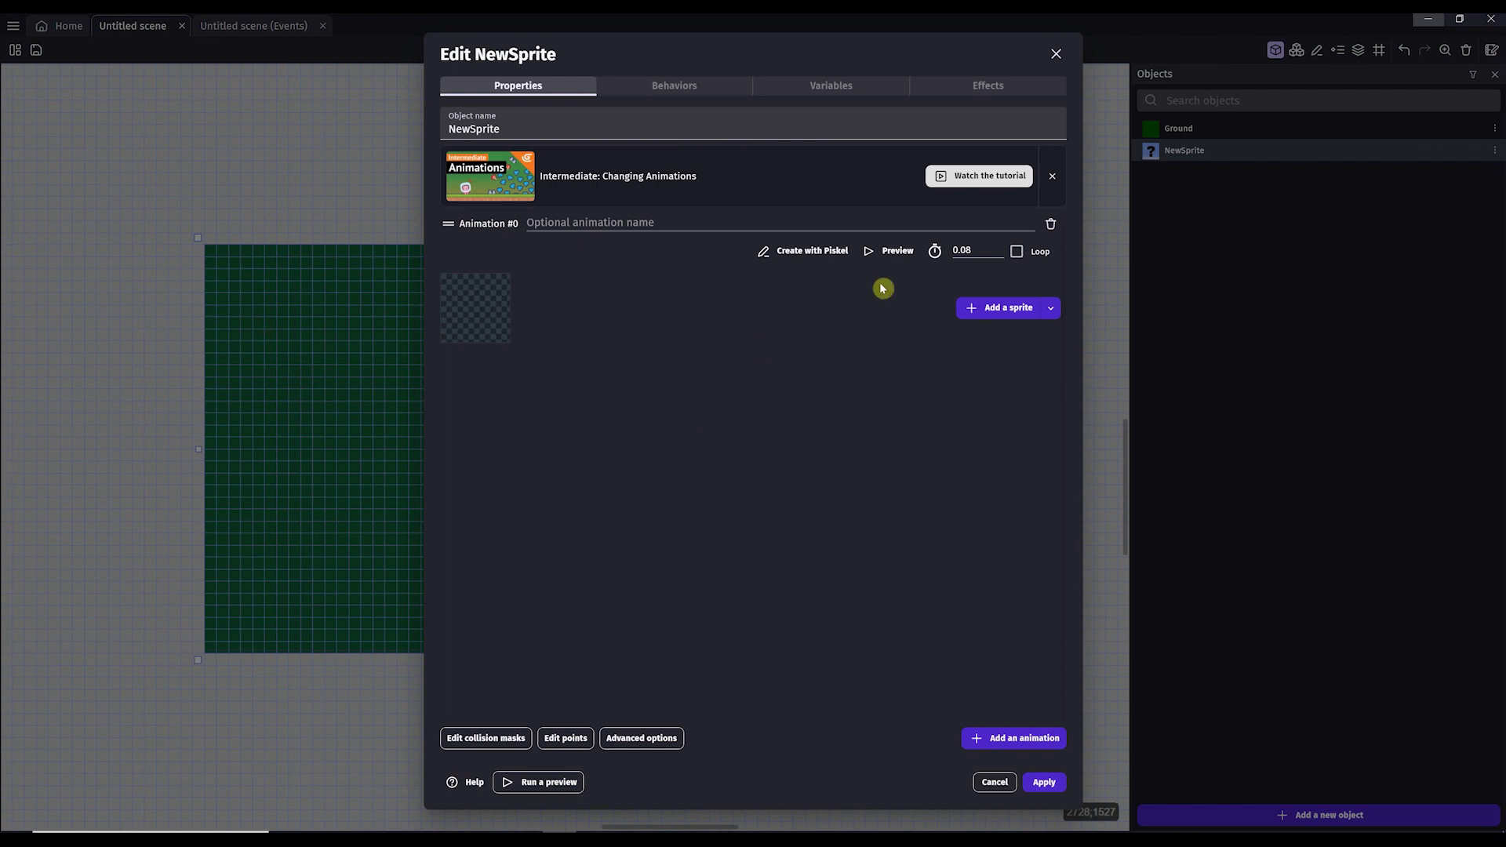
click(788, 250)
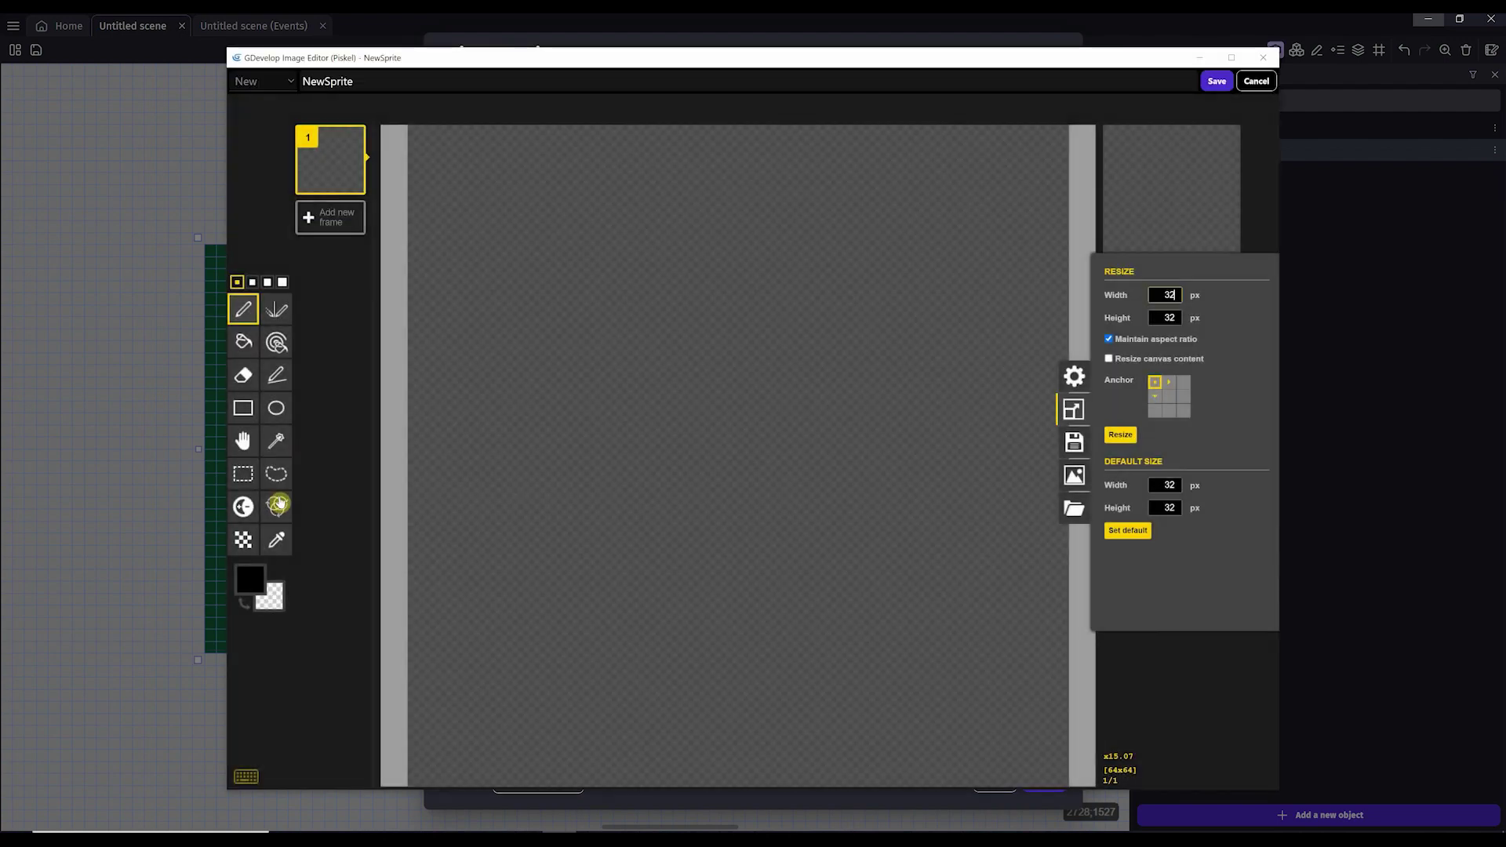
Fill the new sprite's canvas with blue (#0041ff), save the image and apply the object's changes
click(243, 342)
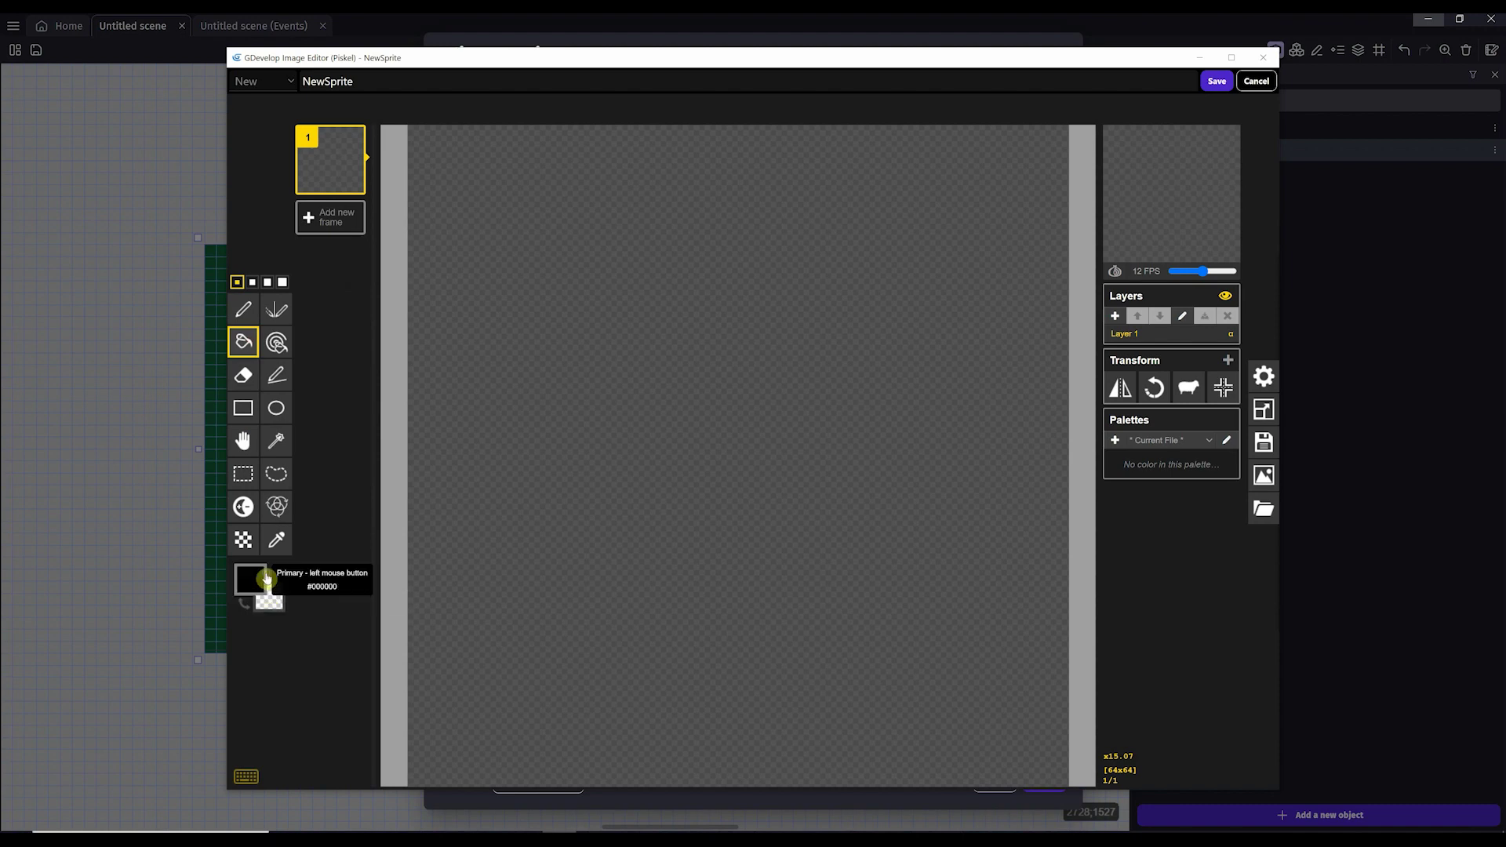
click(257, 578)
drag(380, 642, 380, 663)
click(351, 644)
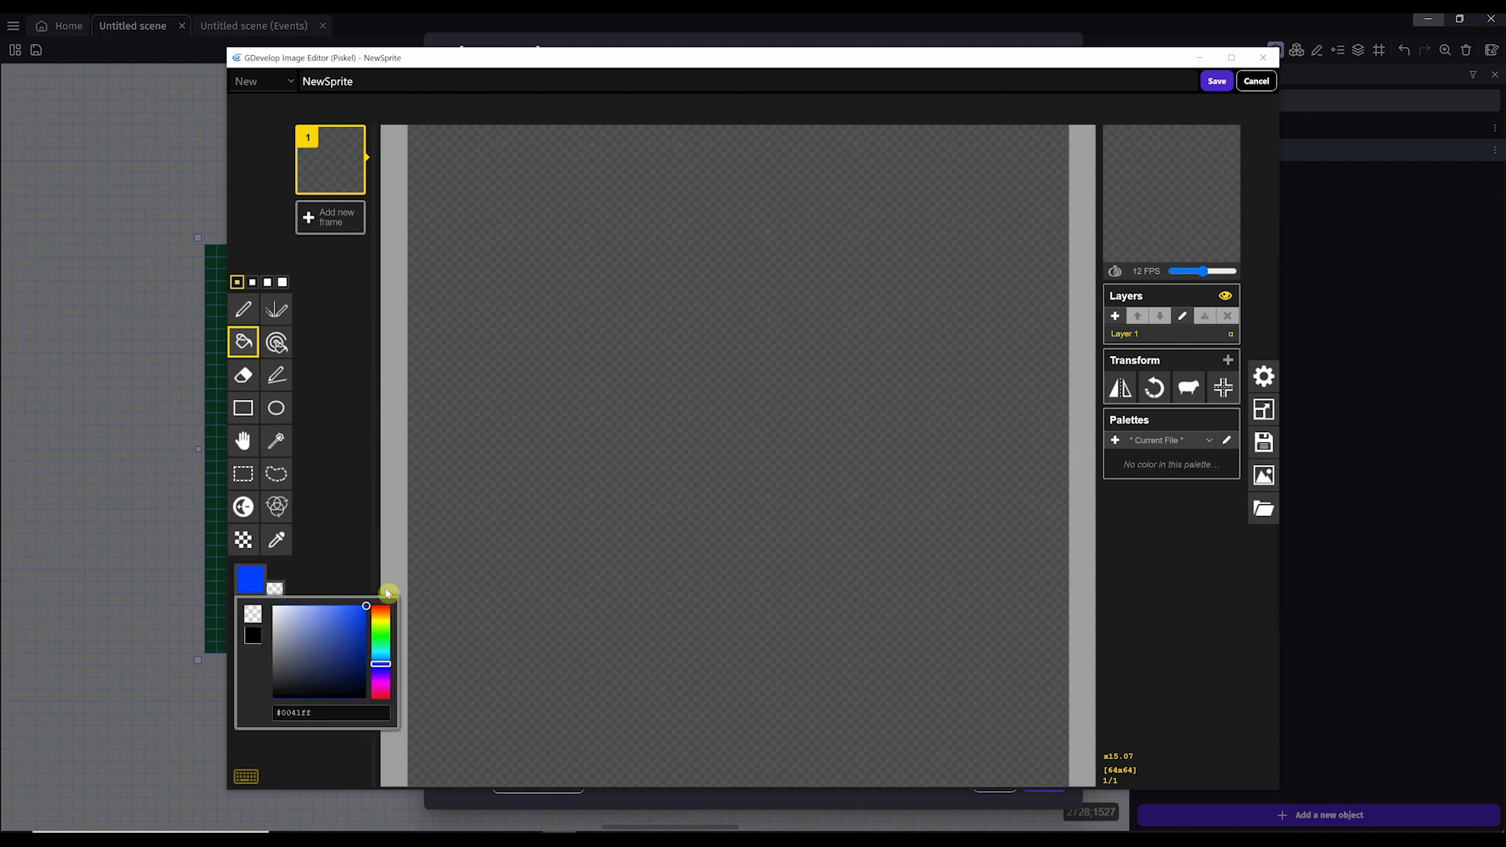
click(719, 490)
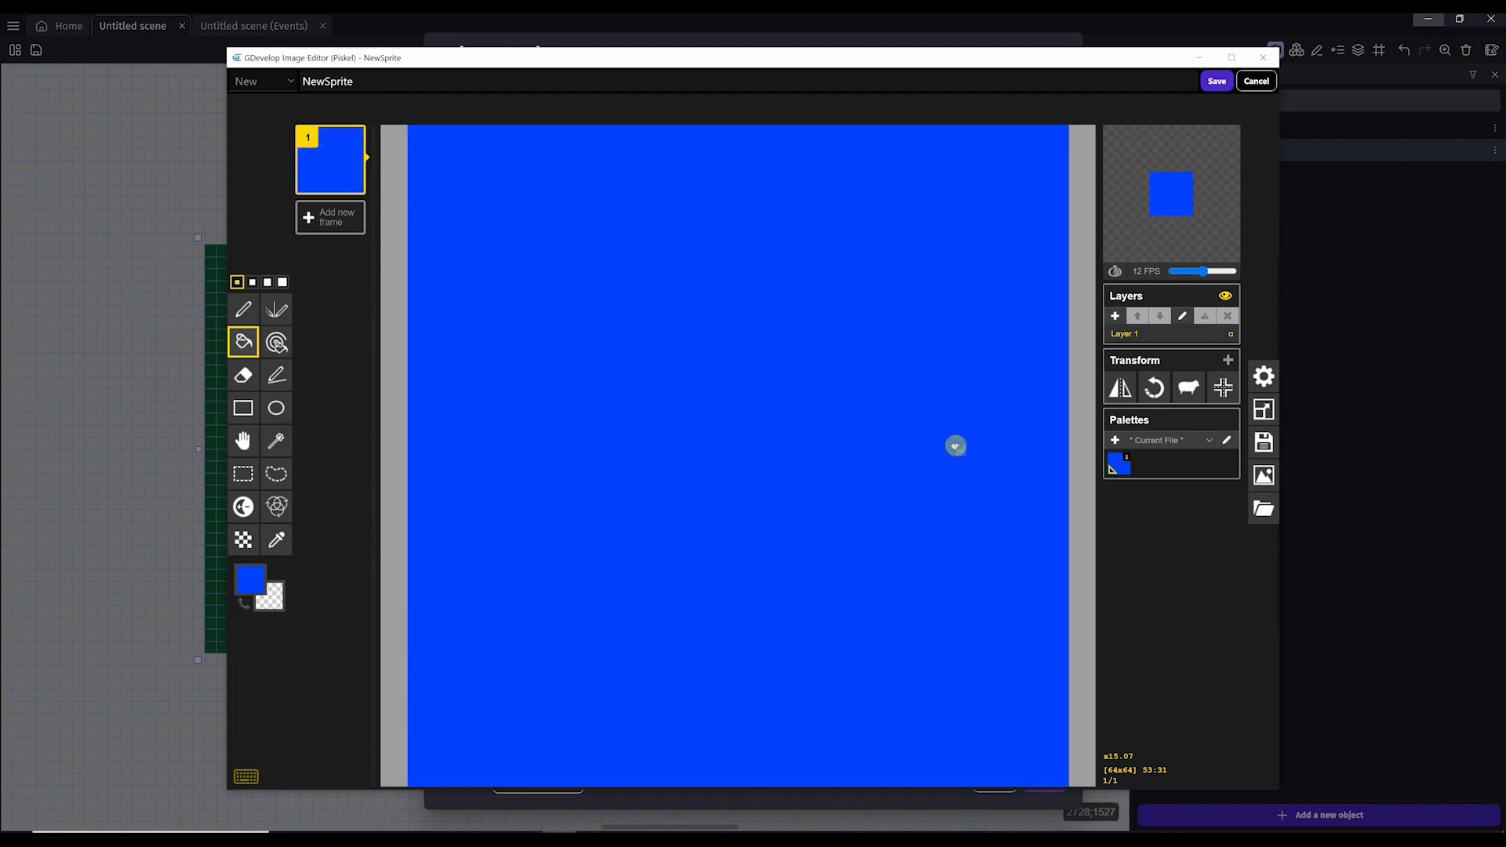
click(1216, 82)
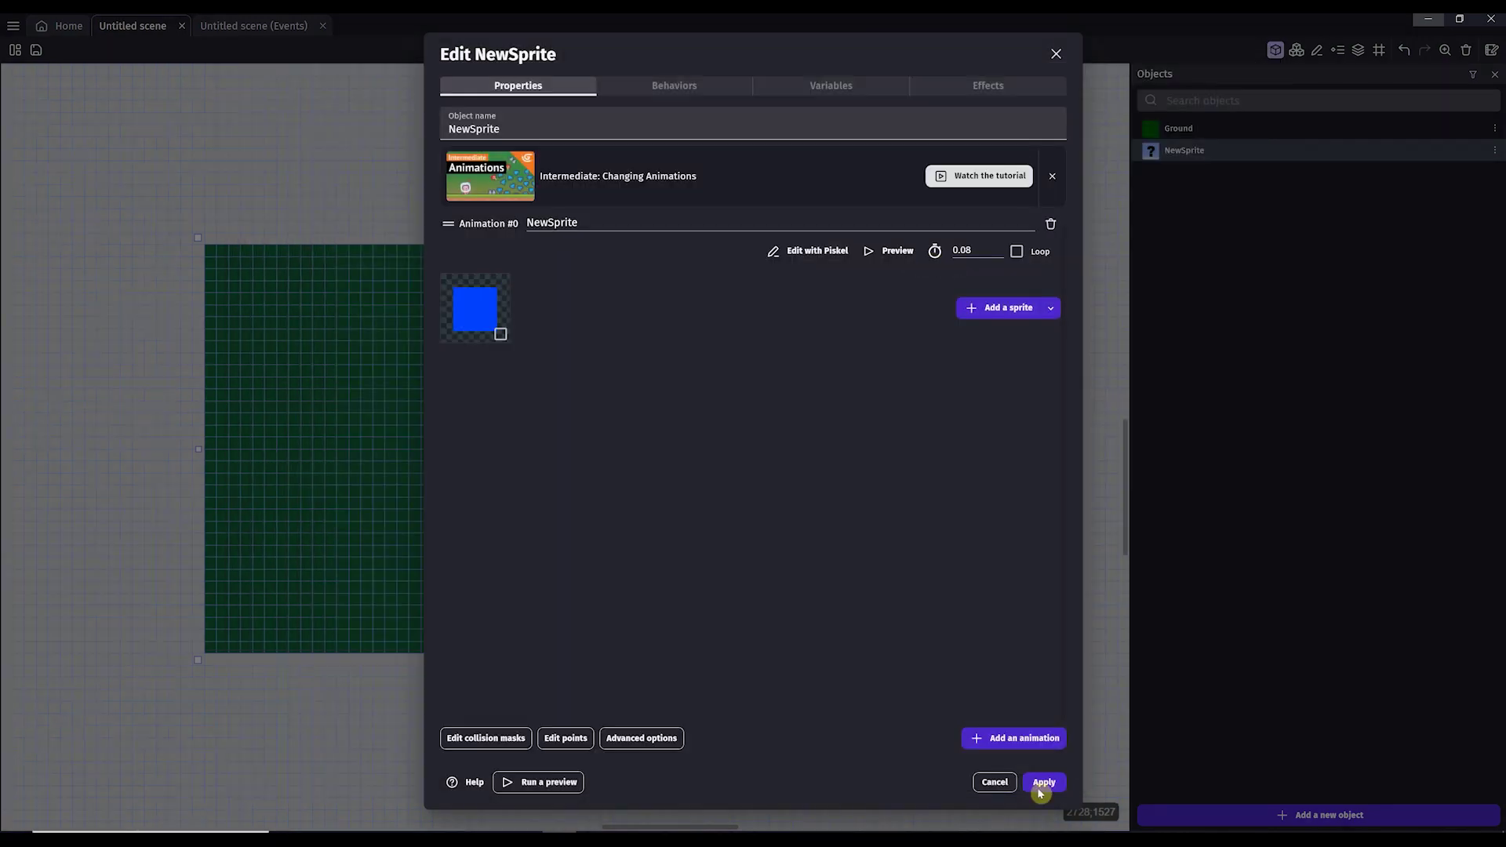
click(1043, 788)
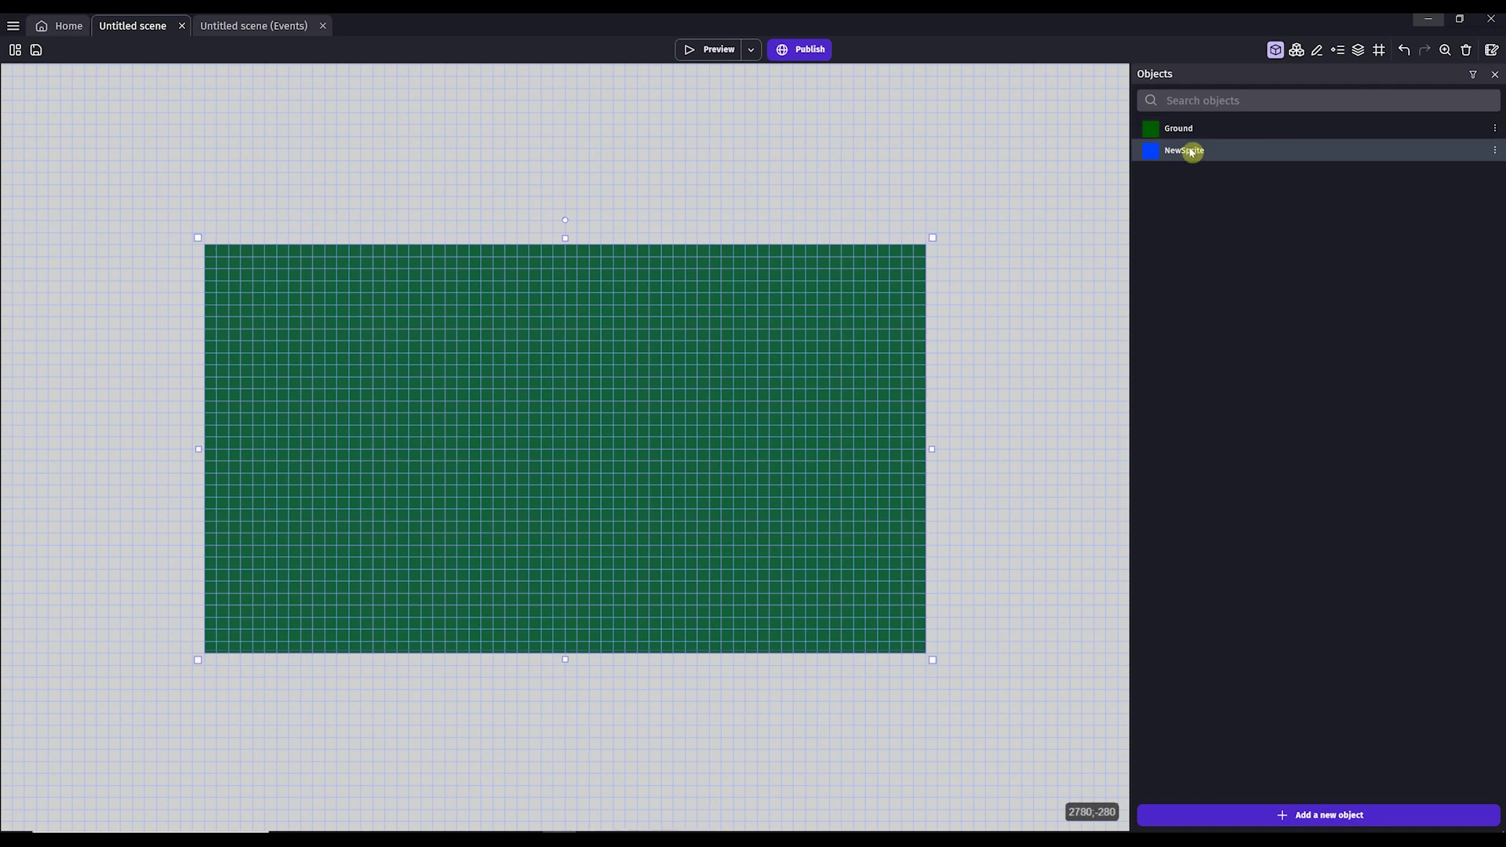
Place the blue sprite on the ground at X 608, Y 608 and check it in a preview
drag(735, 335, 434, 474)
click(716, 48)
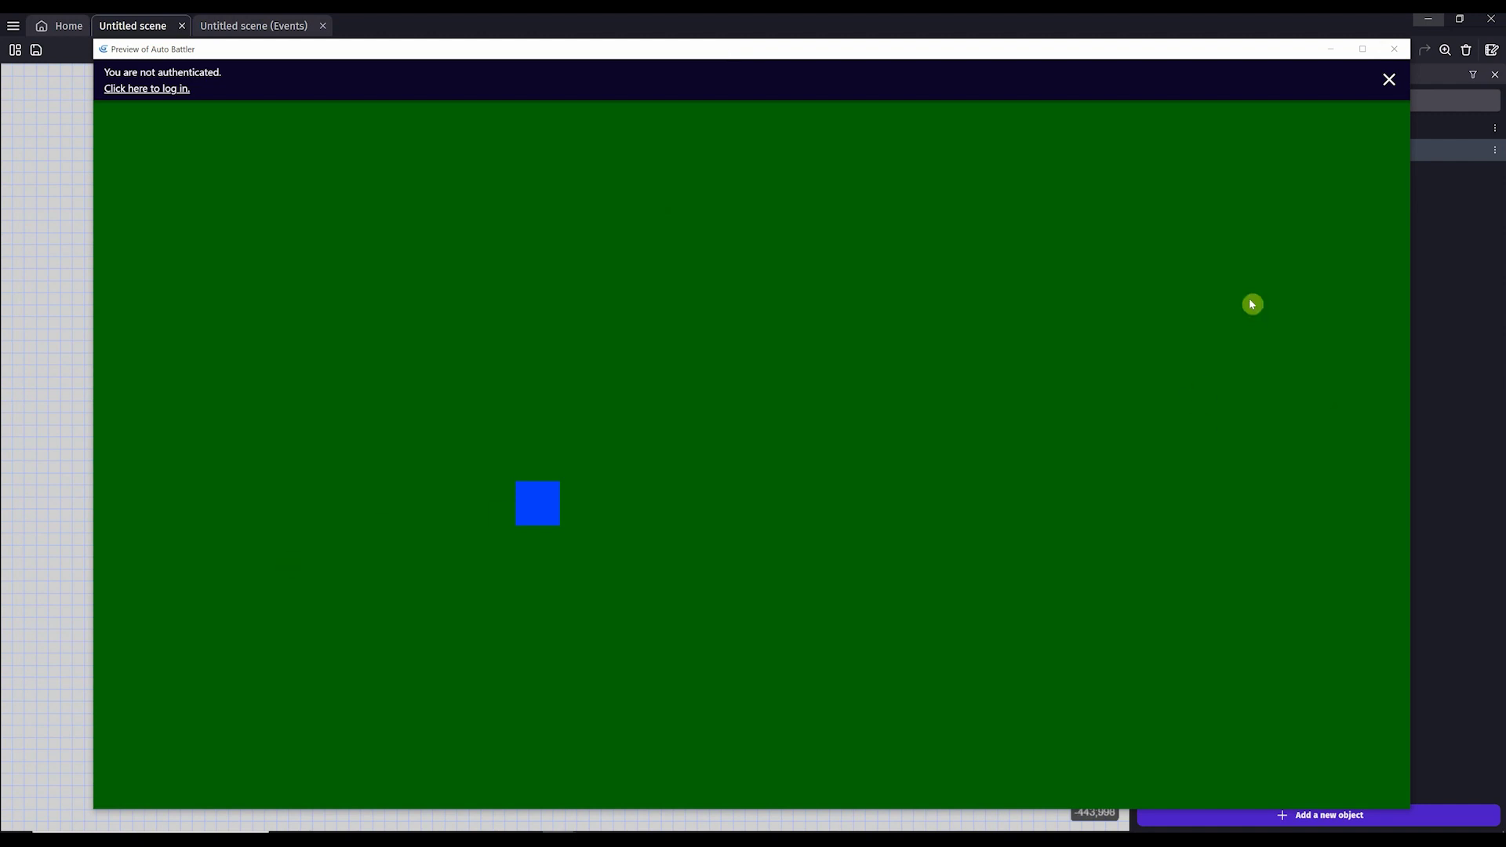
click(1393, 48)
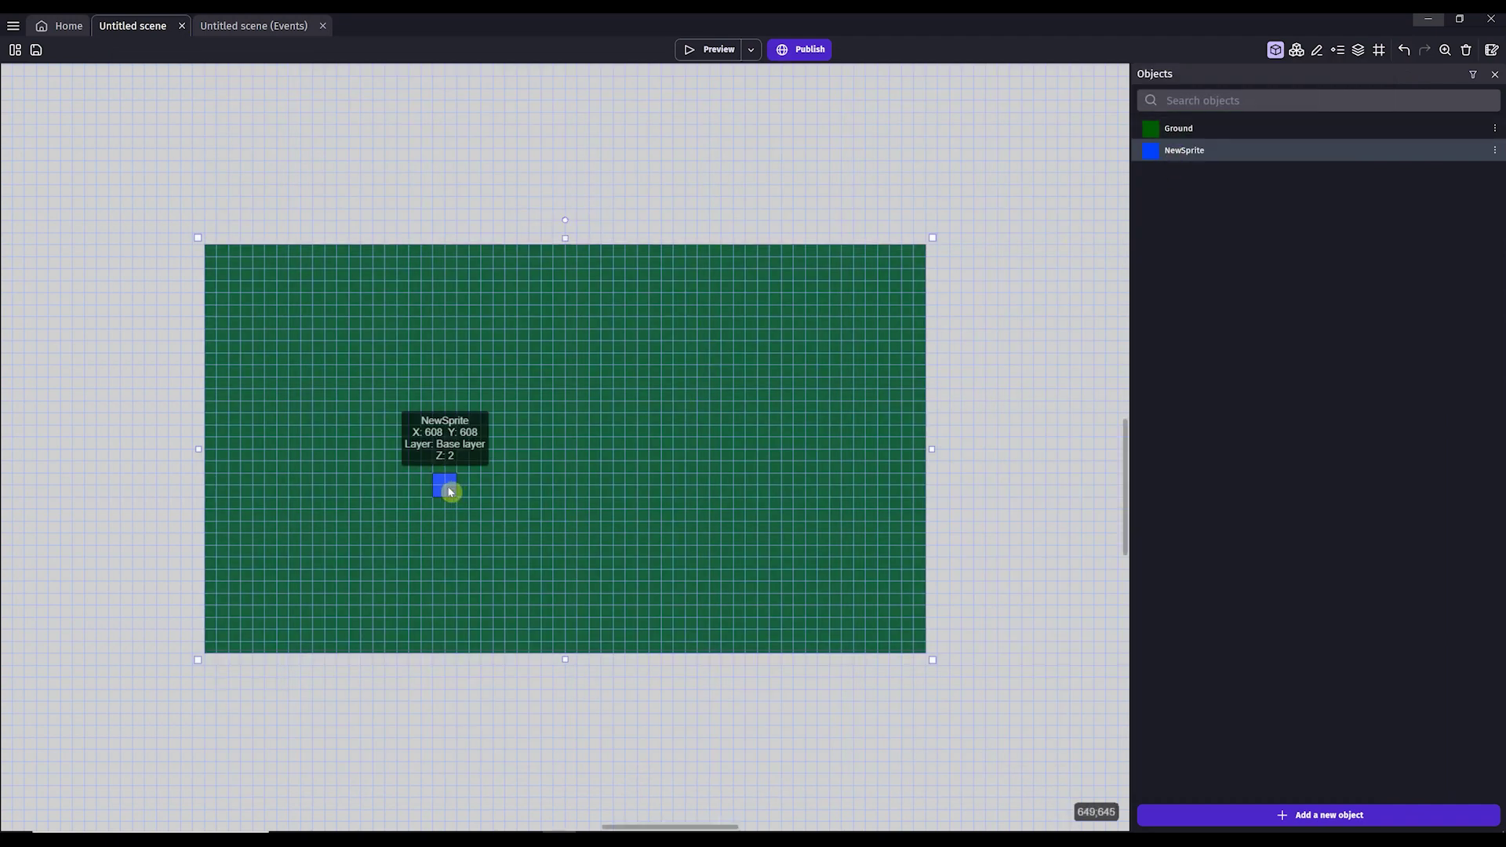
Rename the blue sprite object to Player and add the Top-down movement (4 or 8 directions) behavior to it
double_click(449, 487)
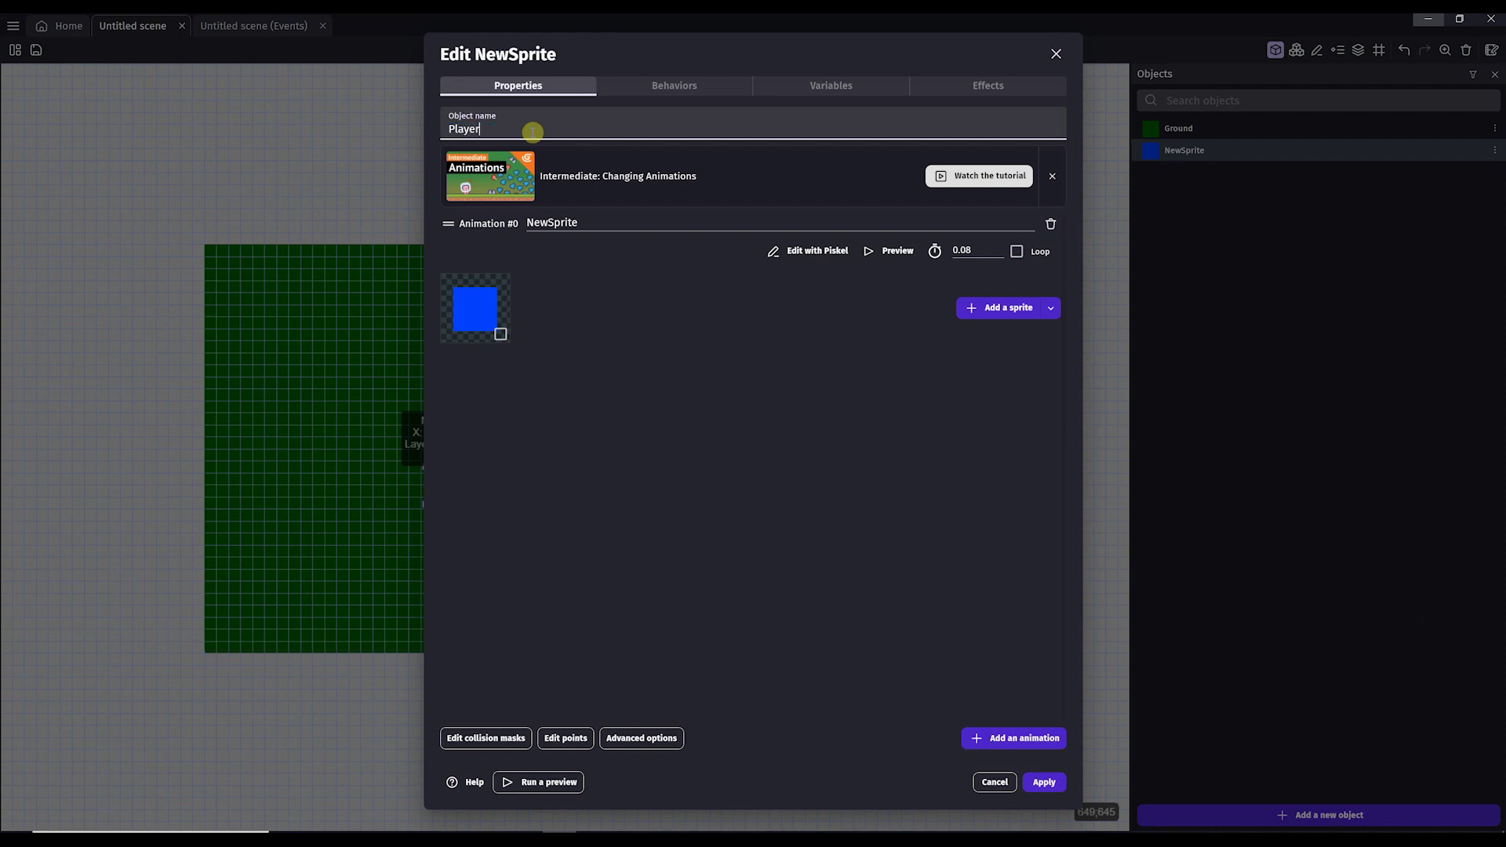
click(1043, 782)
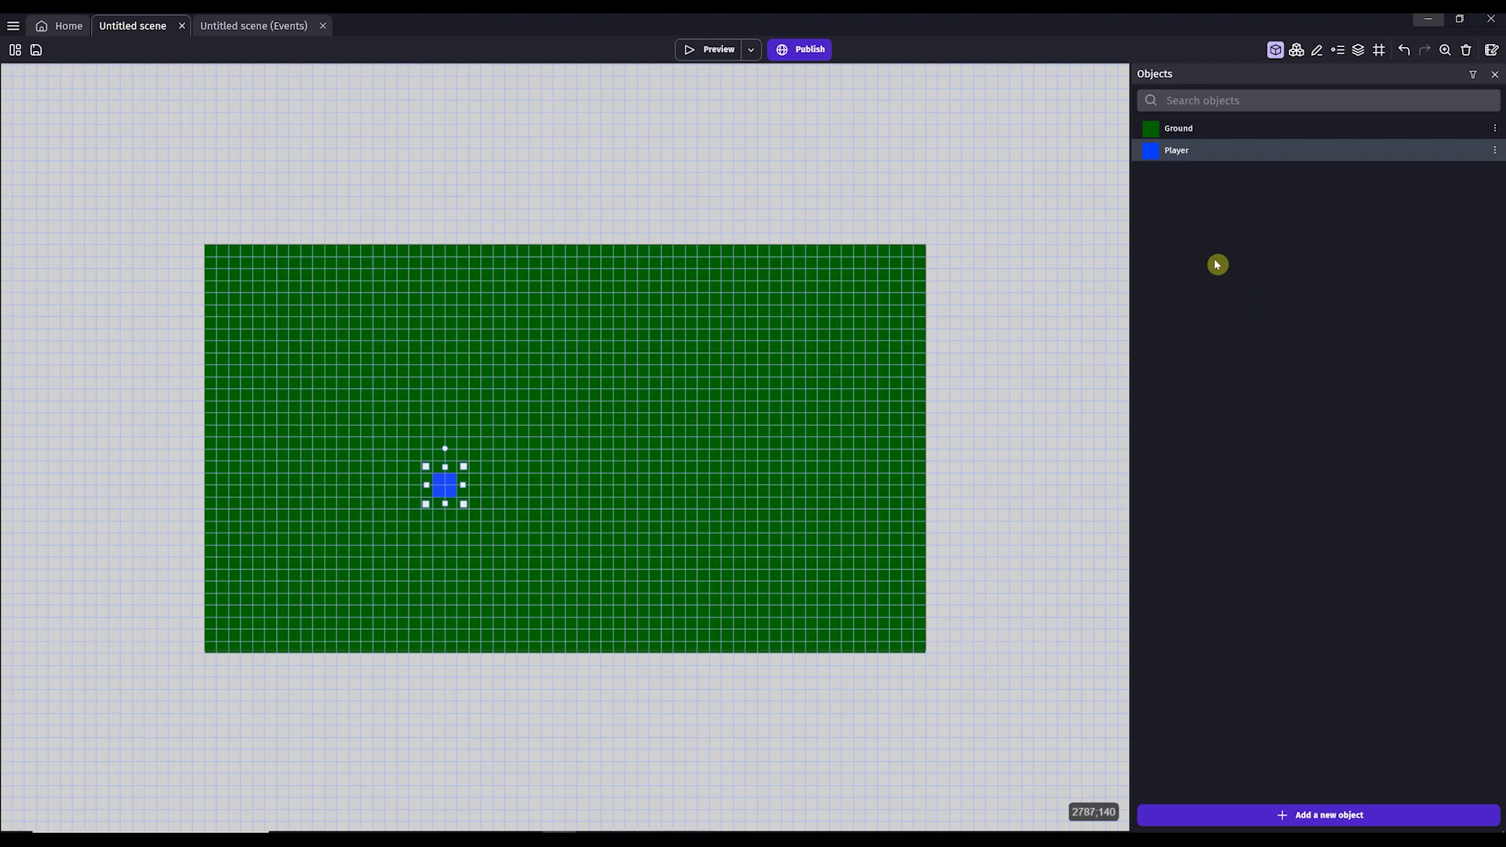
double_click(1183, 150)
click(687, 95)
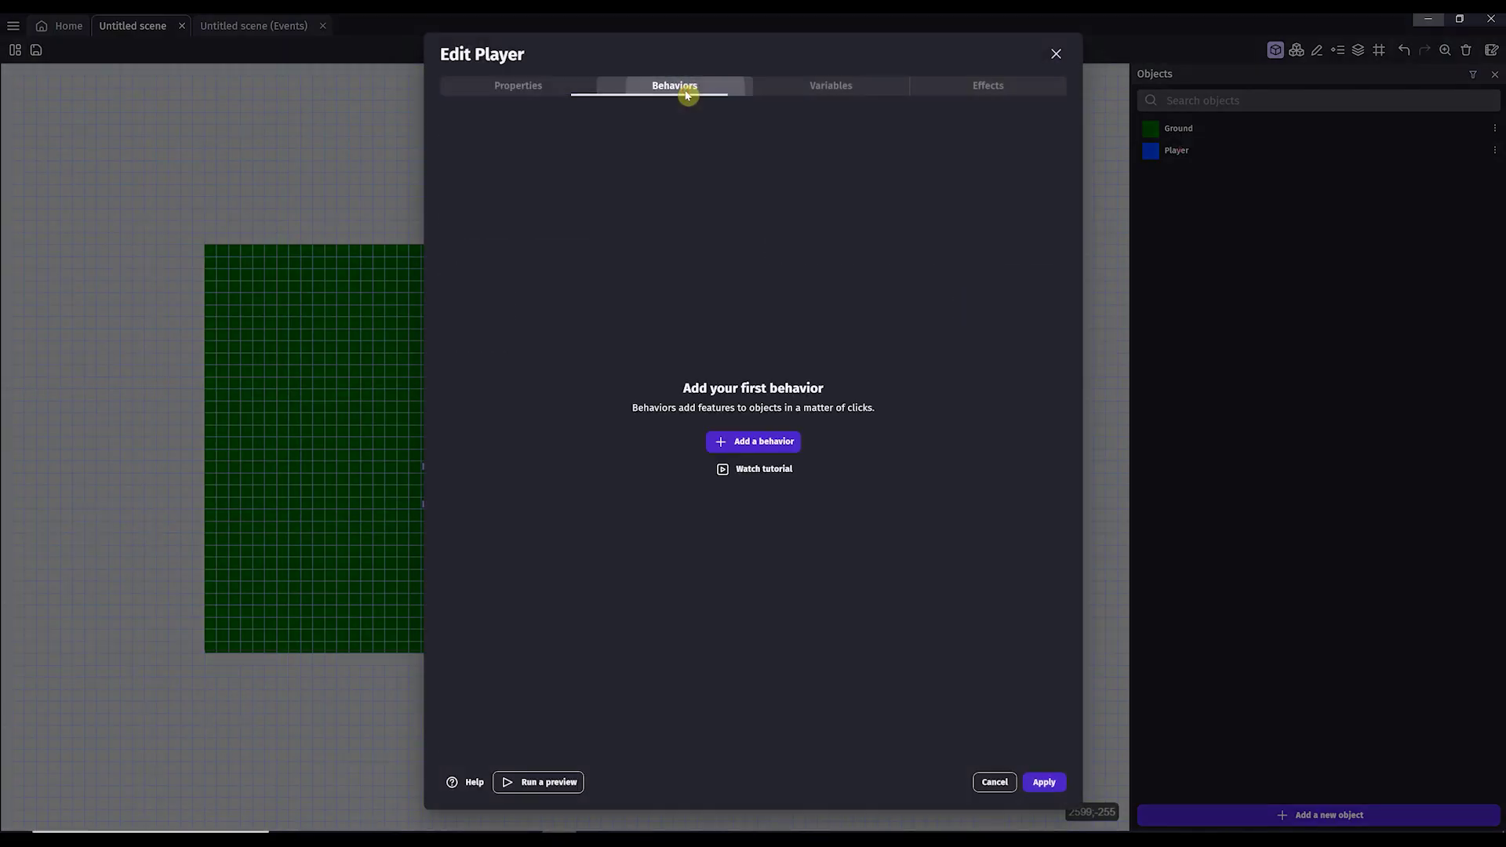
click(748, 444)
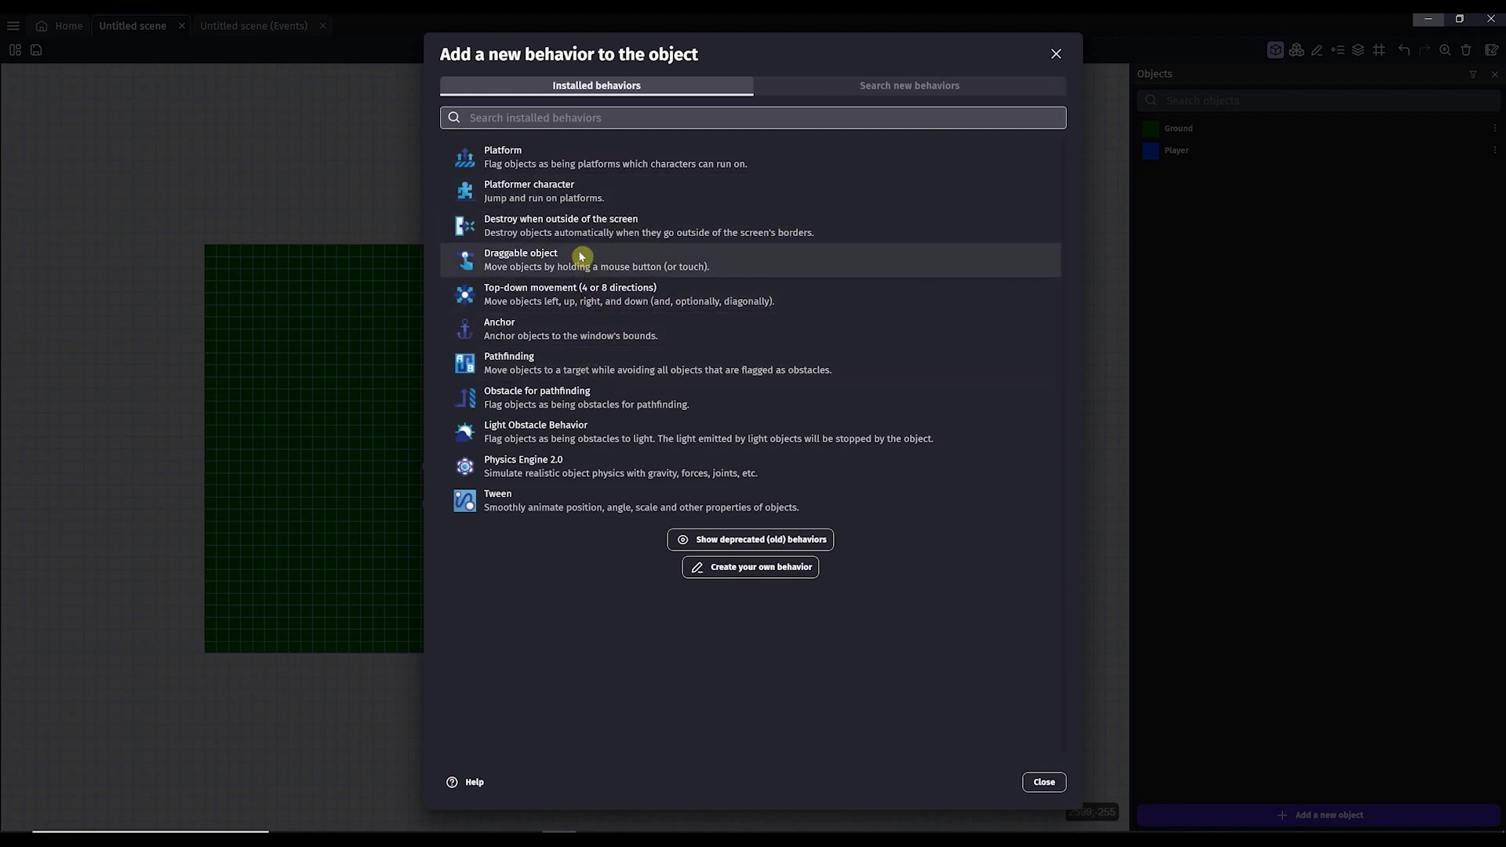
click(571, 294)
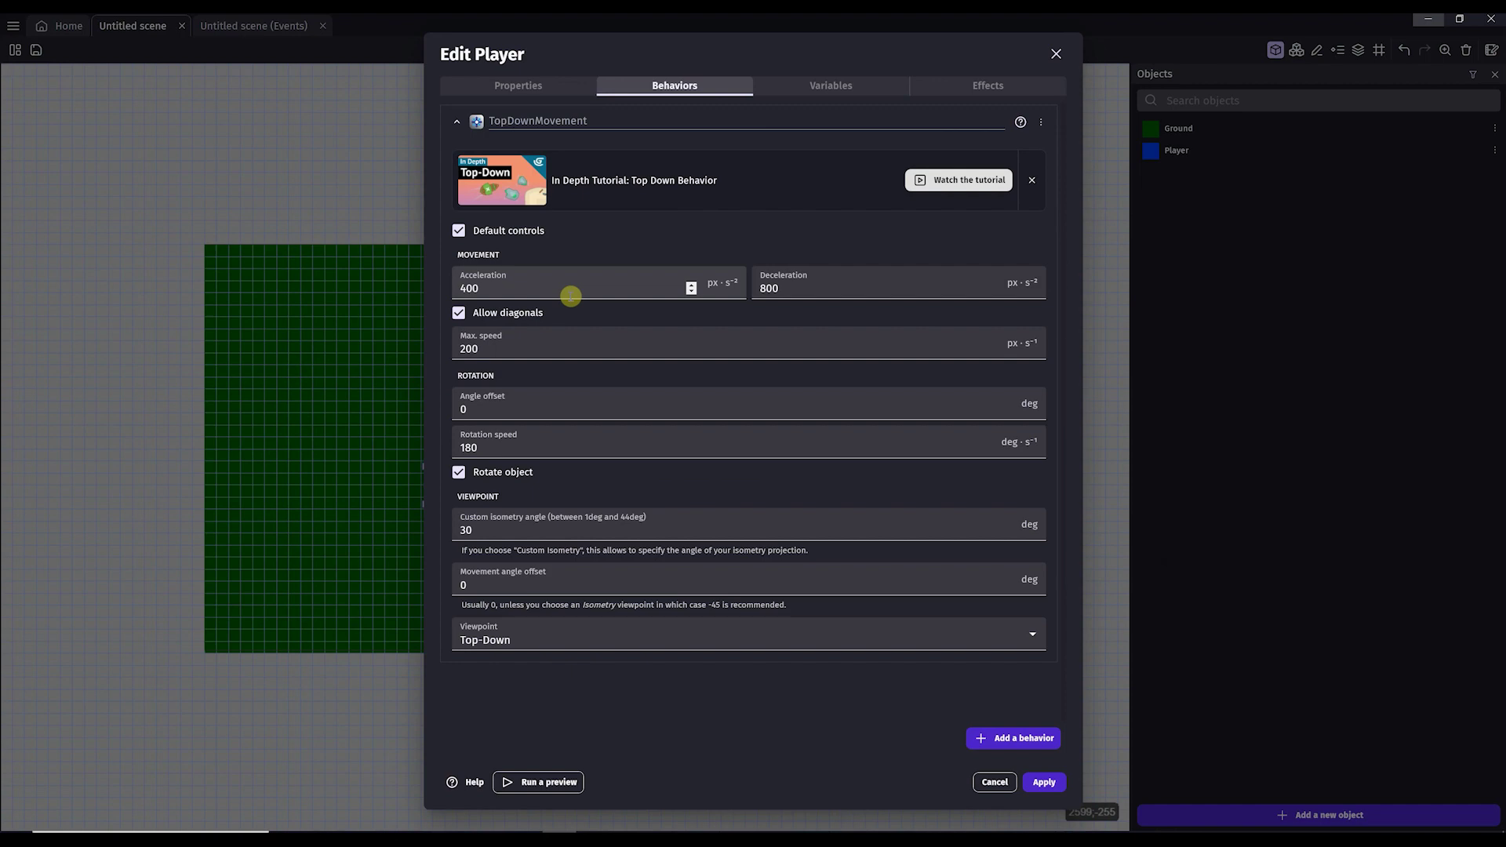
Set the Player's acceleration and deceleration to 10000, disable Rotate object and apply the changes
click(571, 295)
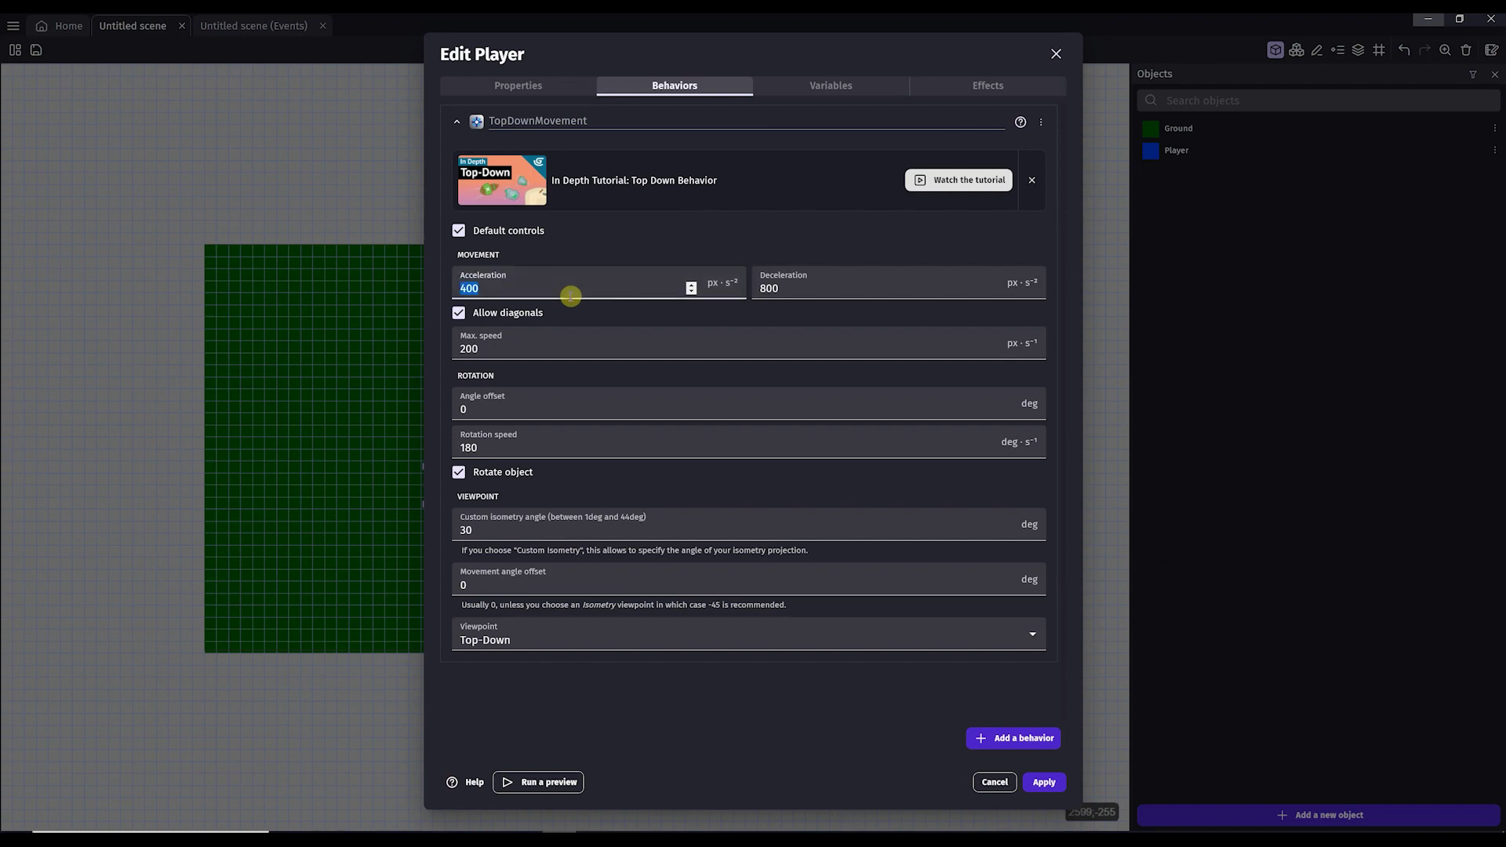
text(10000)
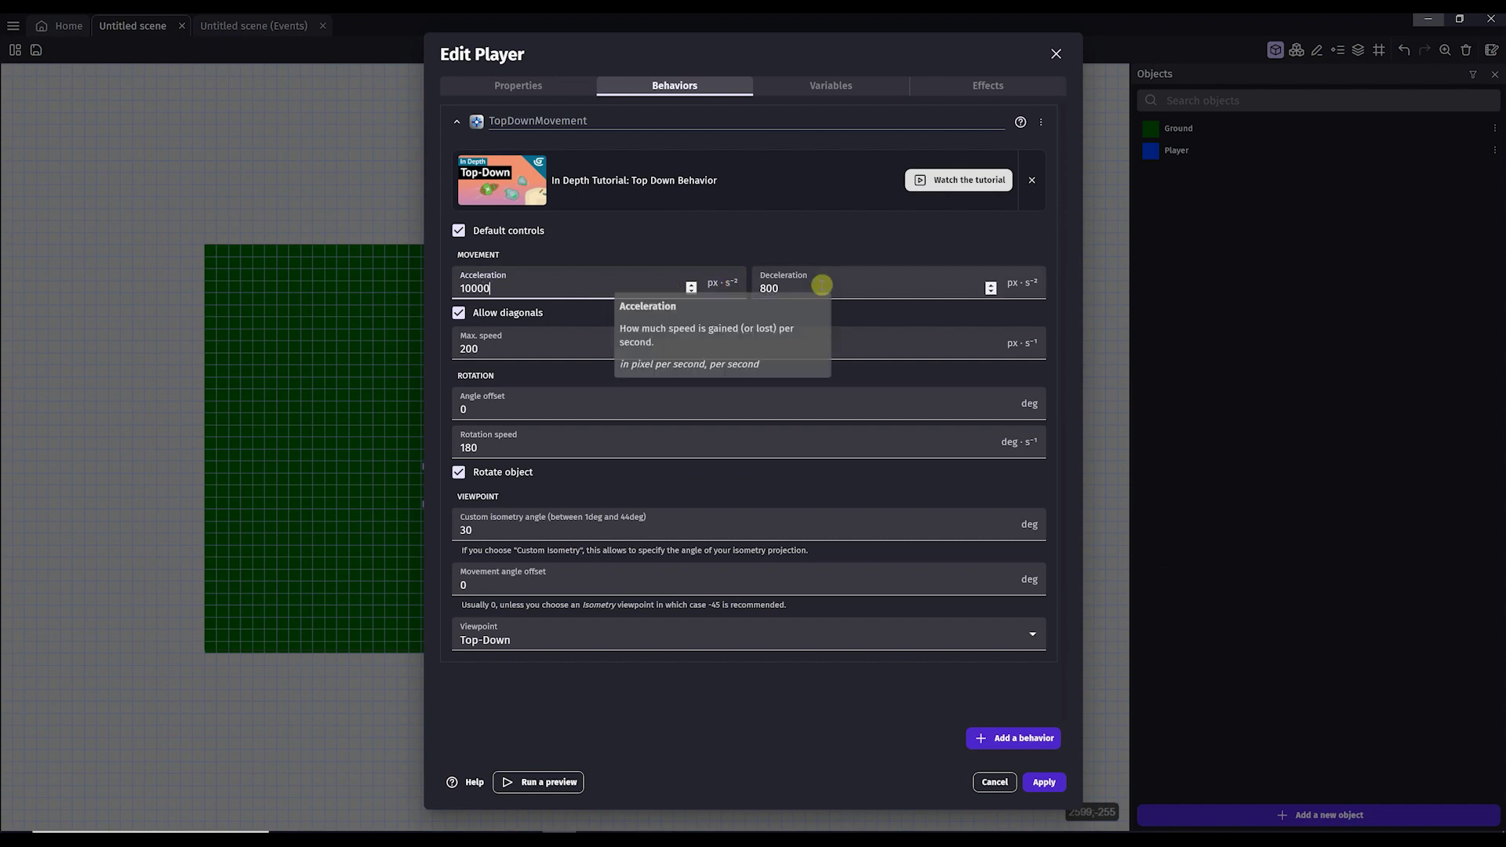
click(825, 298)
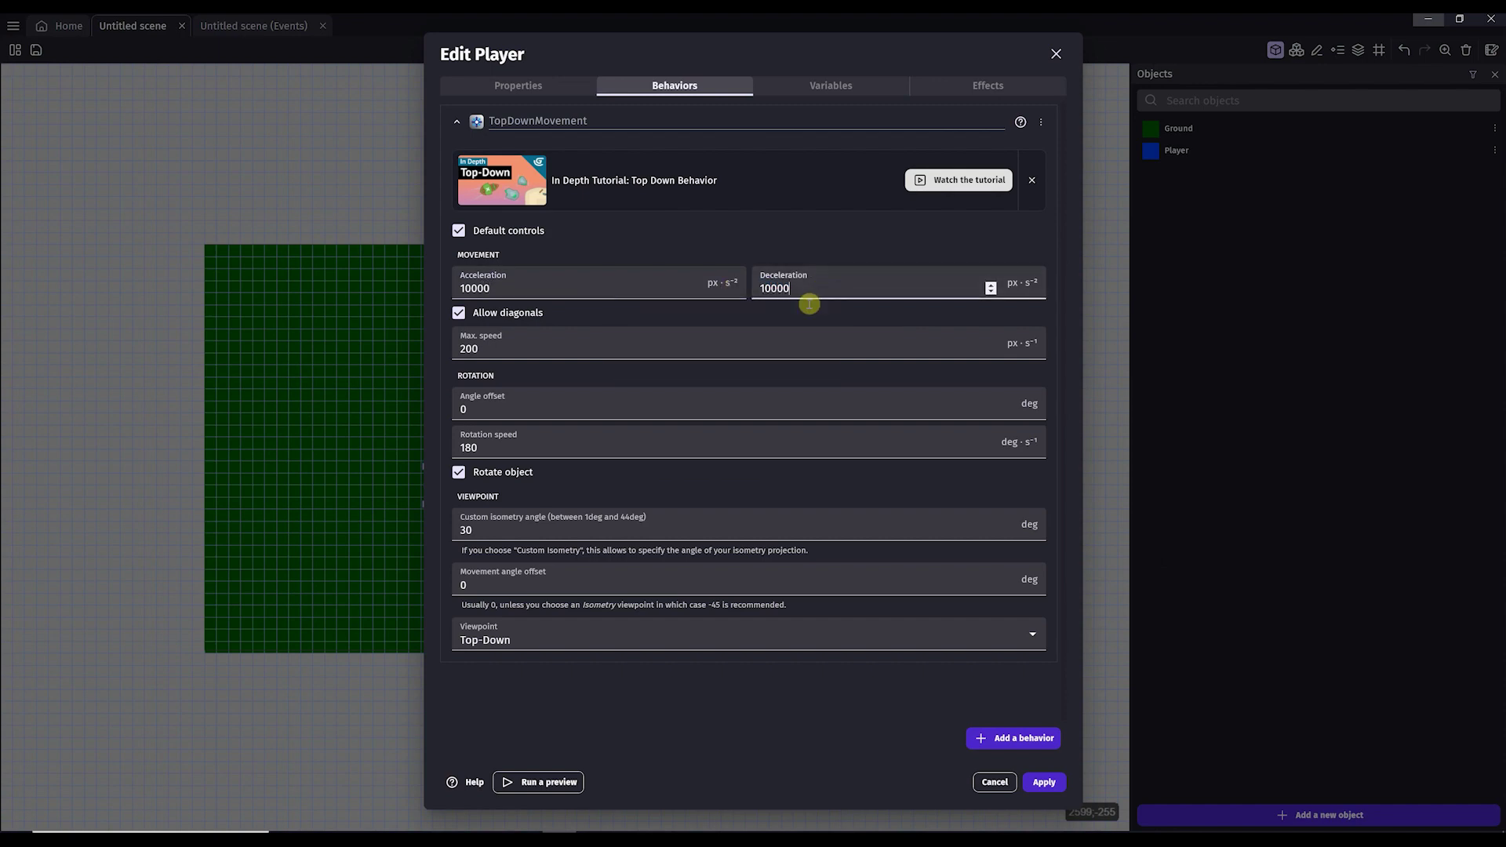
click(458, 472)
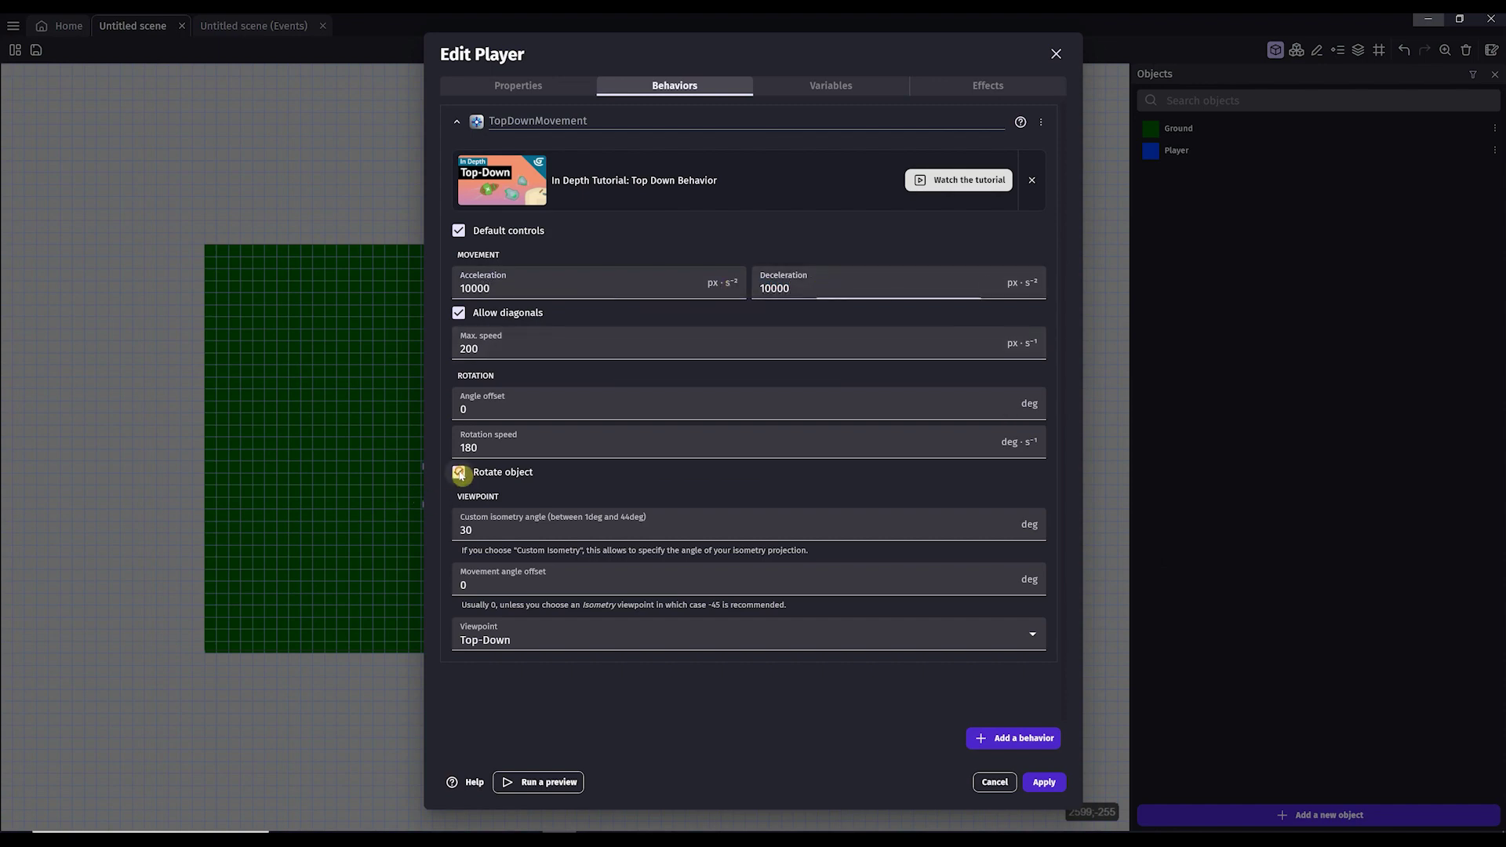
key(Return)
Preview the scene, test moving the Player in all four directions, and close the preview
click(708, 50)
key(Right)
key(Up)
key(Down)
key(Left)
key(Up)
key(Right)
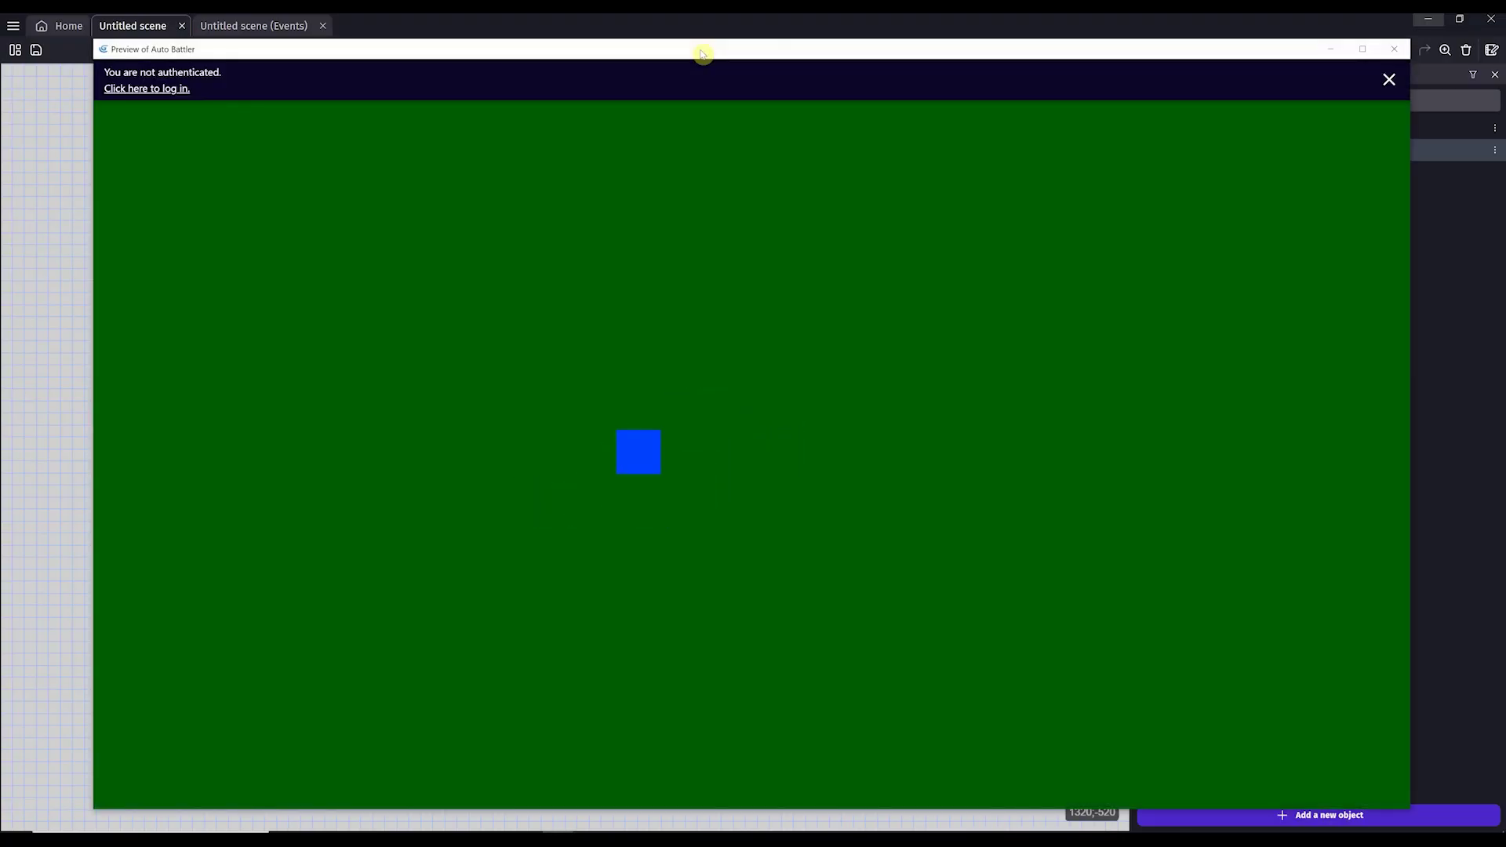
key(Left)
key(Down)
key(Right)
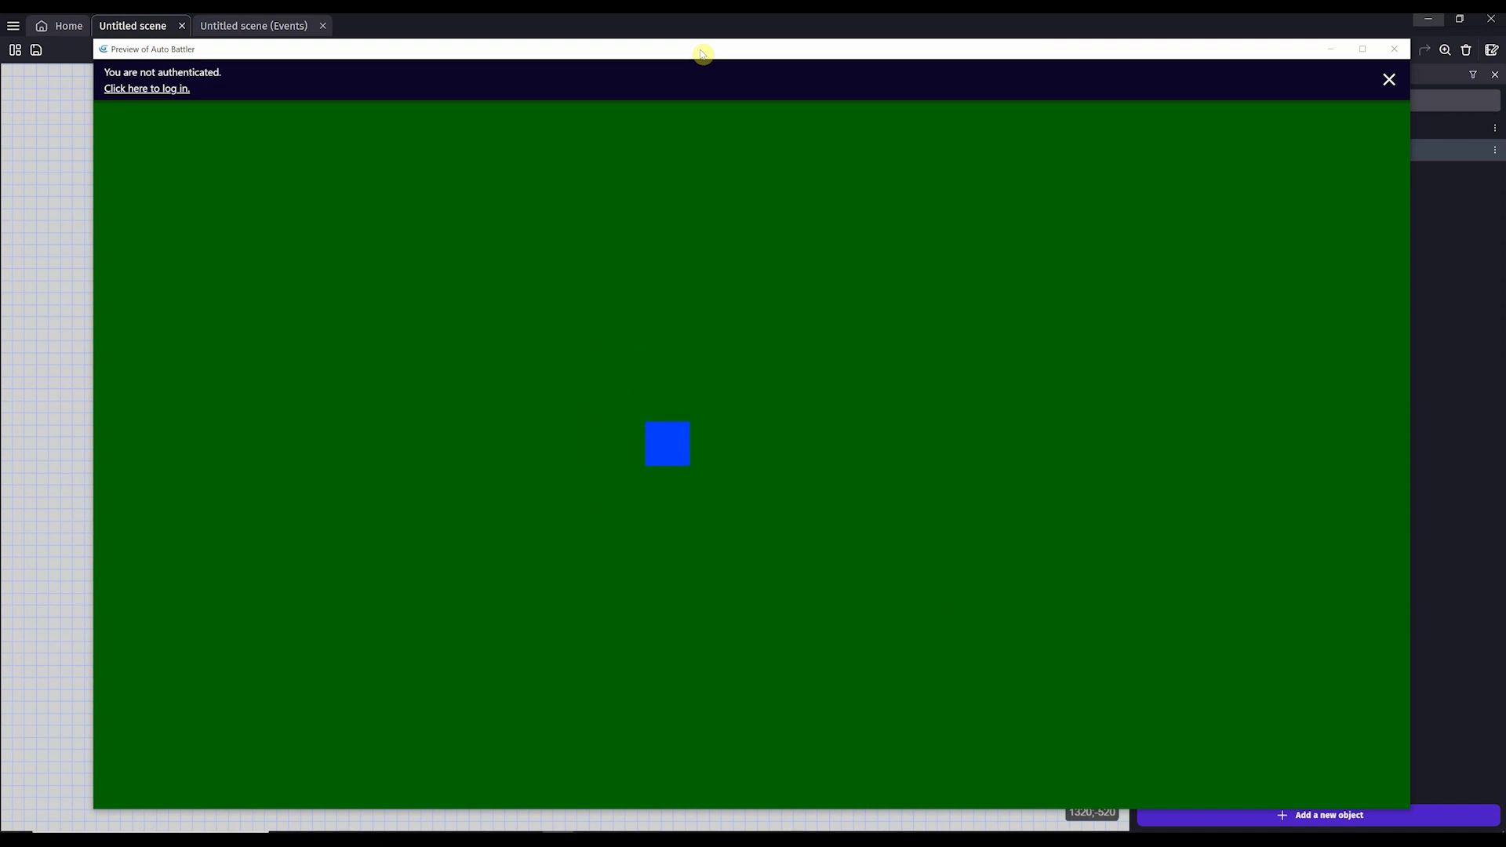
key(alt+F4)
Add another Sprite object with a first animation and start creating its image in Piskel
click(1323, 817)
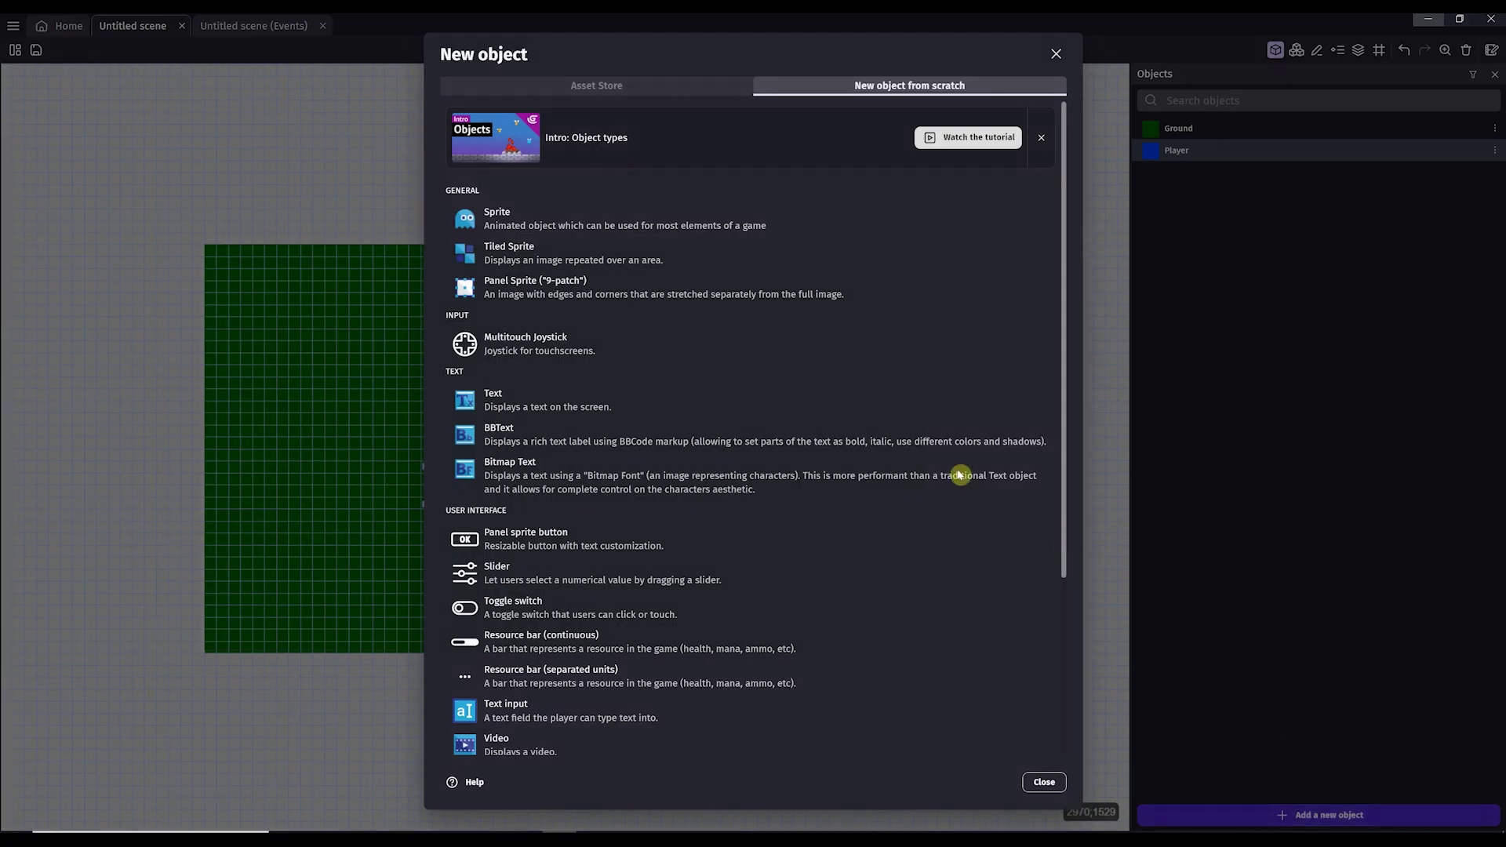
click(623, 217)
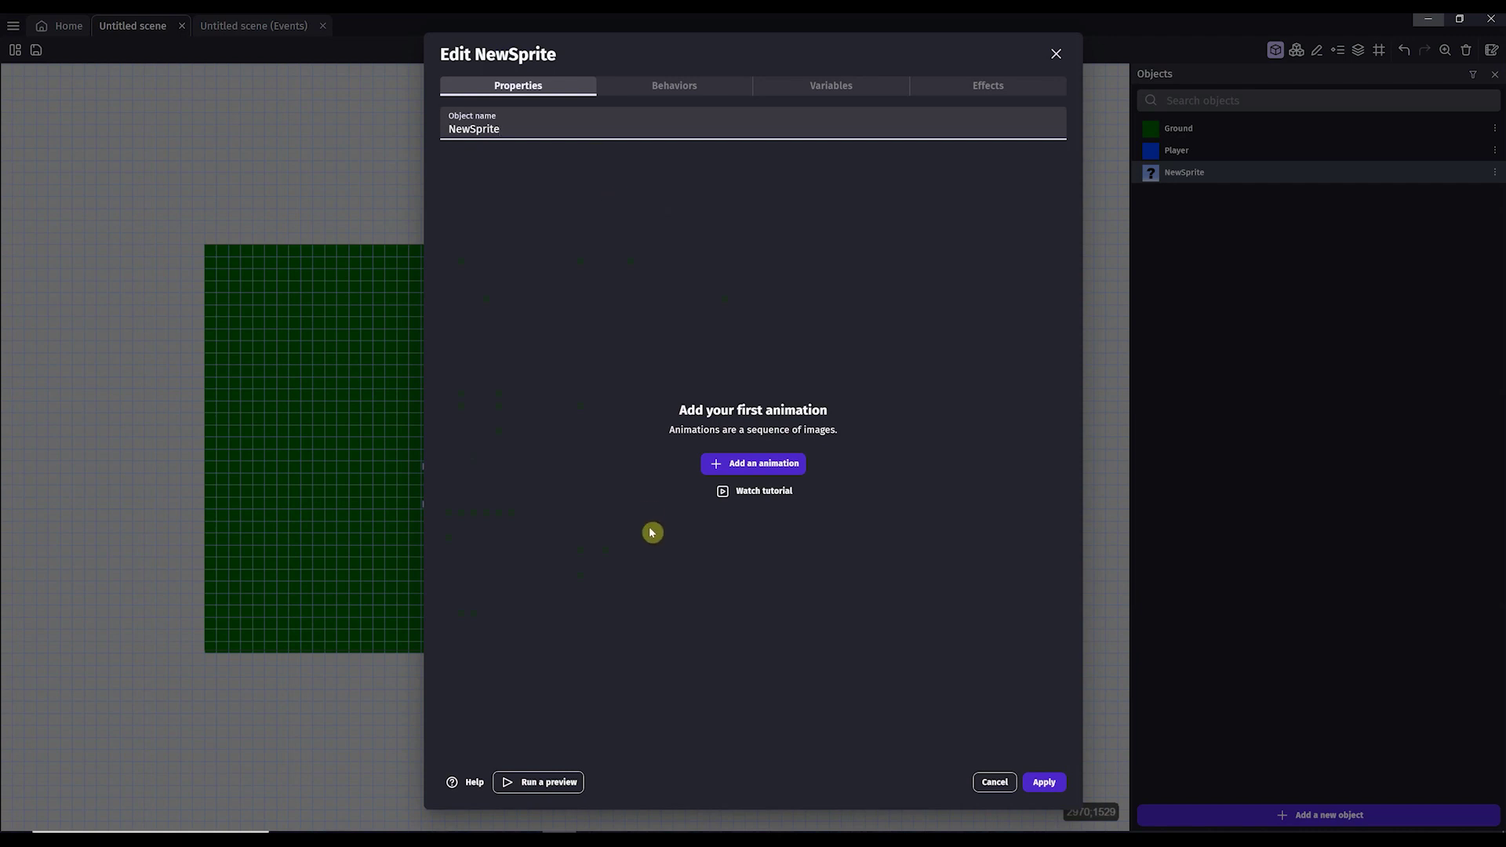
click(738, 465)
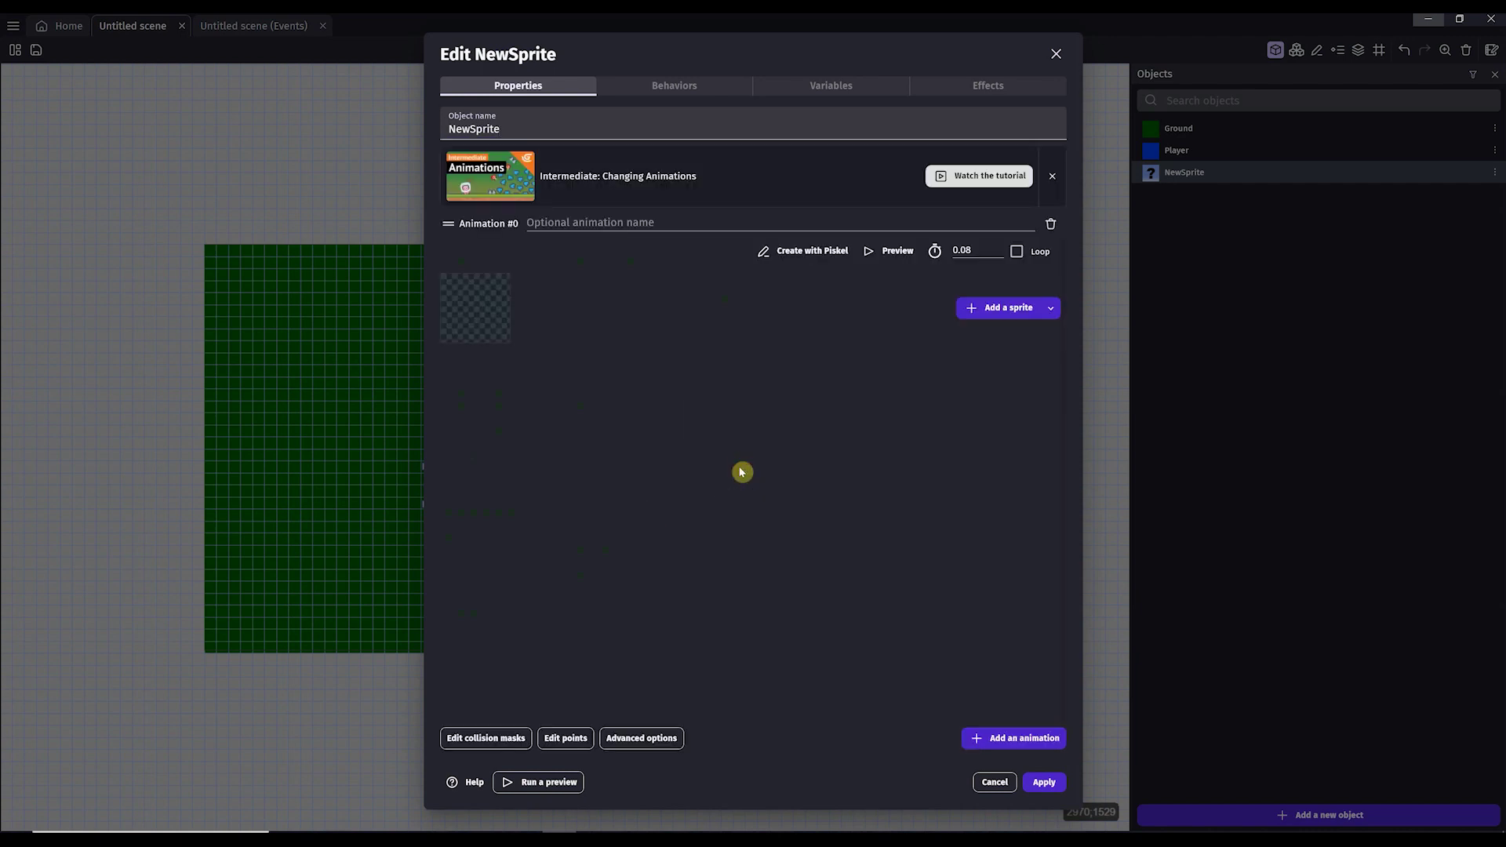
click(812, 250)
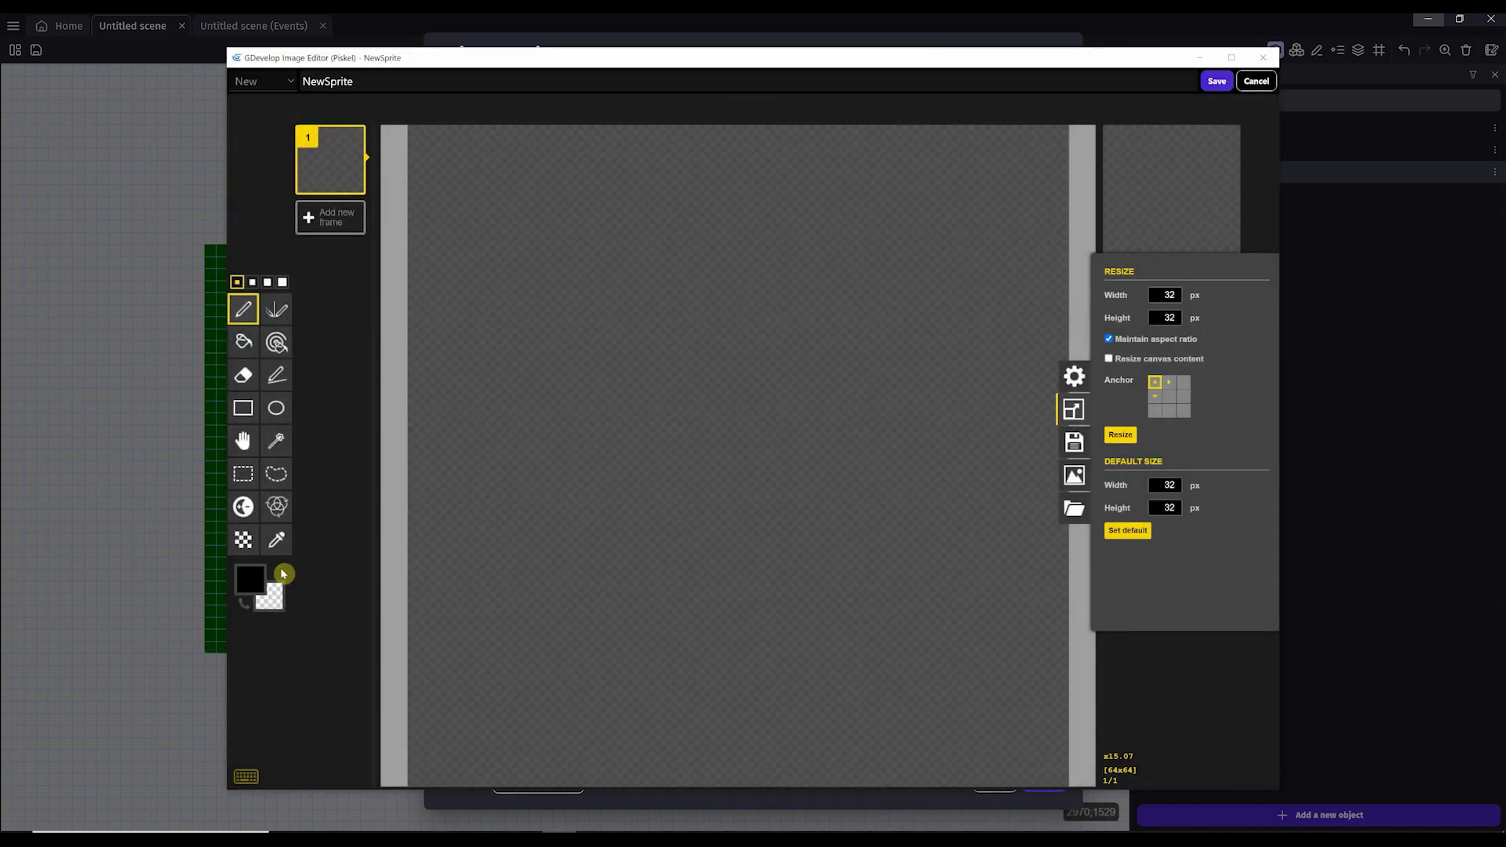
Fill the new sprite's canvas with dark red (#b40000) and save the image
click(264, 580)
mouse_move(305, 619)
mouse_down()
mouse_move(392, 589)
mouse_move(357, 623)
mouse_move(373, 624)
mouse_up()
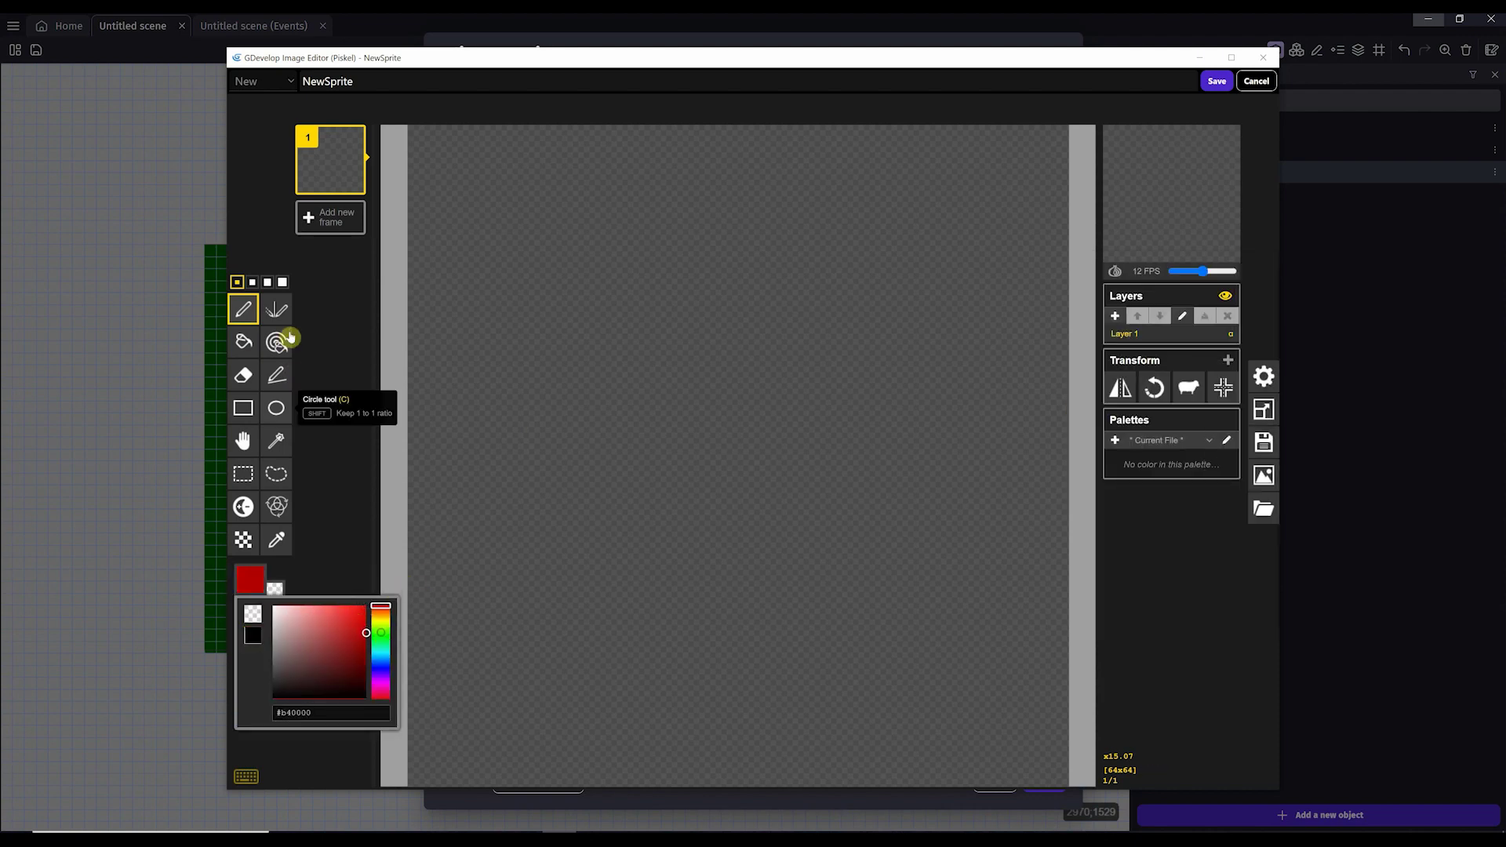
click(243, 342)
click(640, 369)
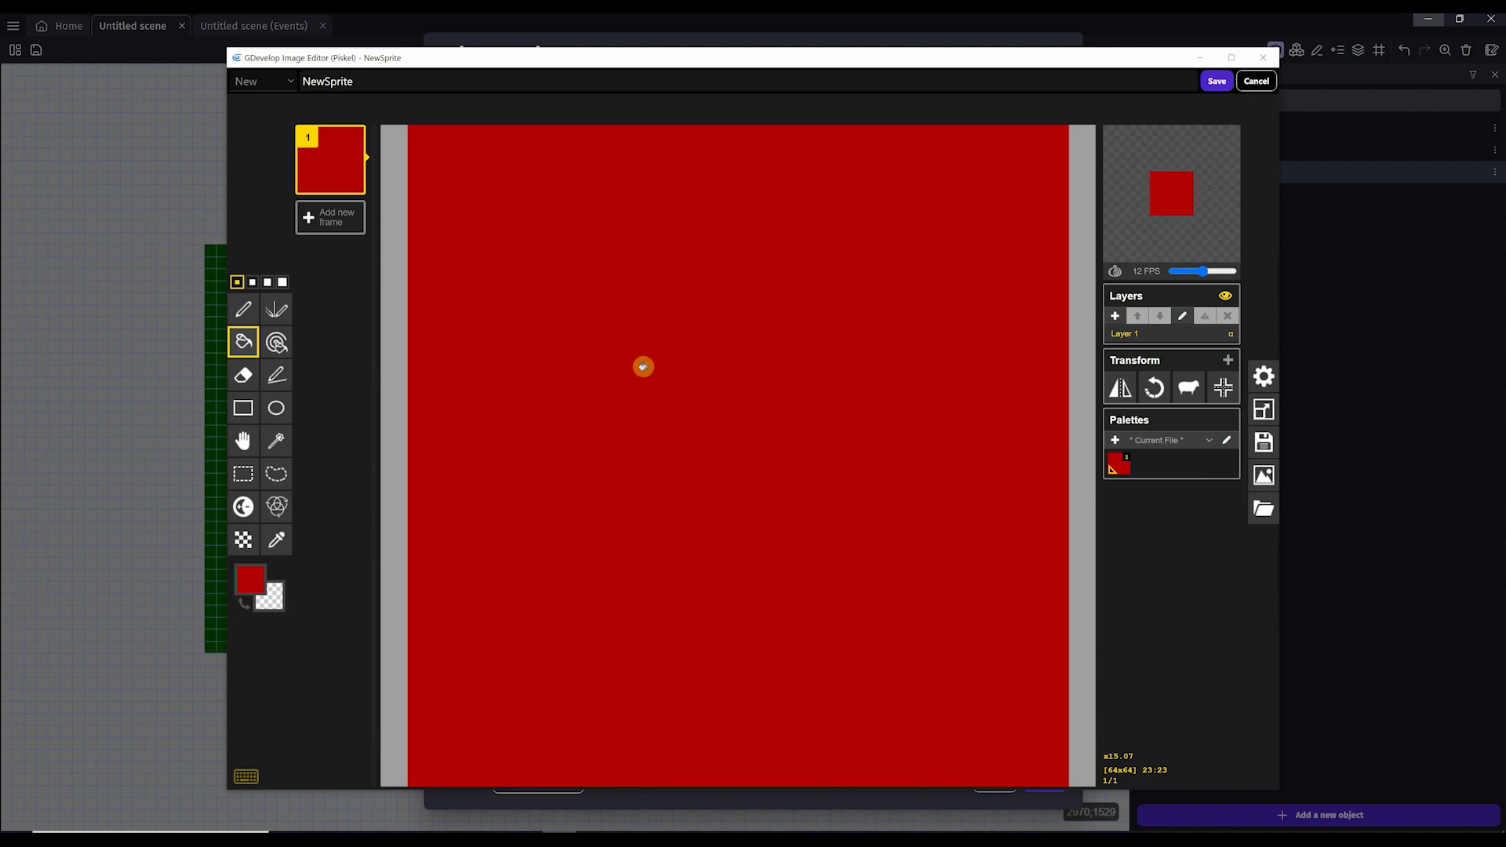
click(1217, 82)
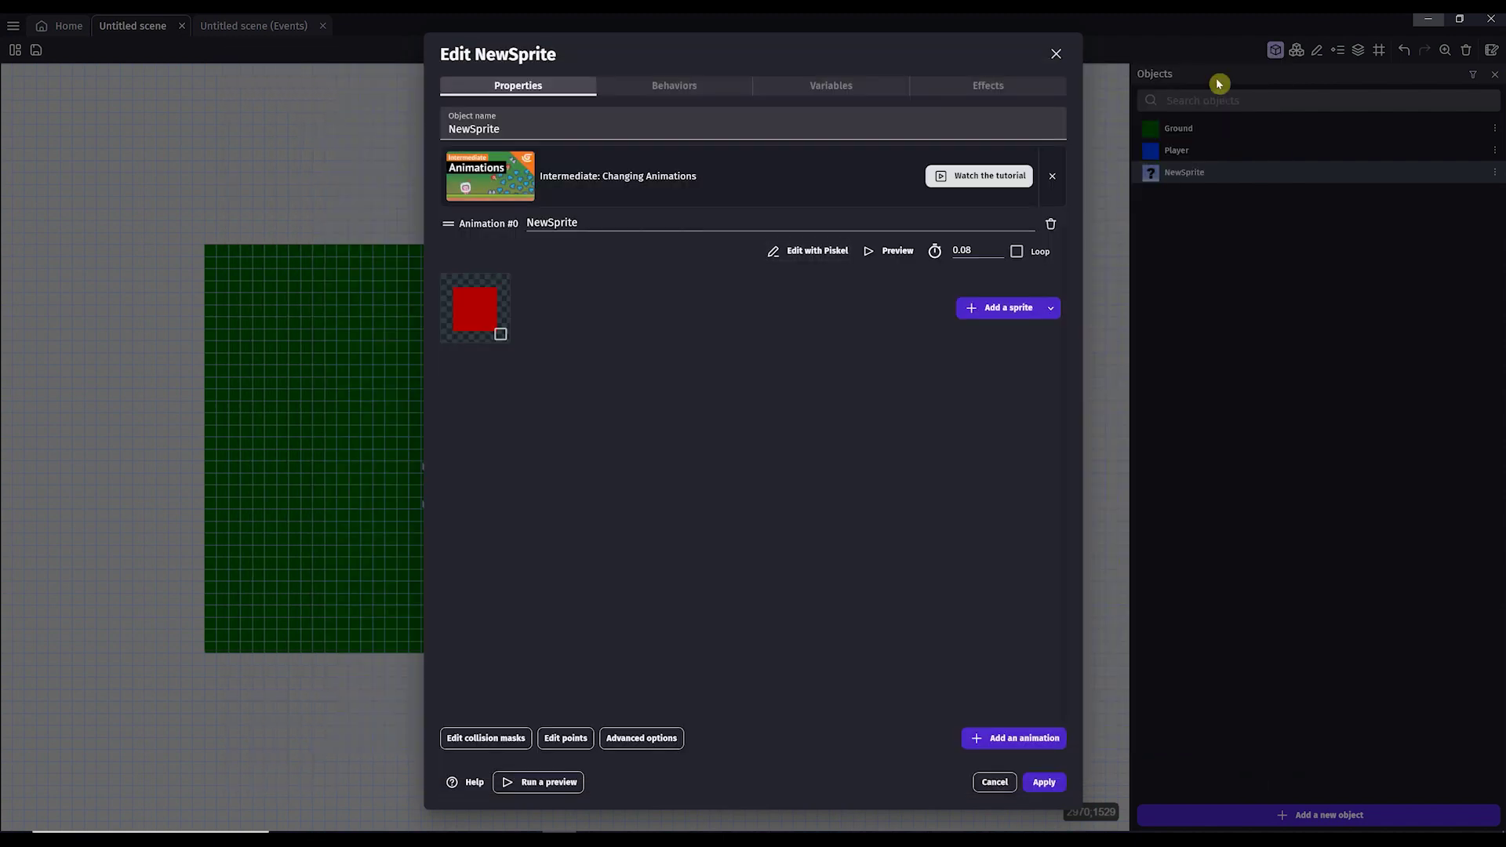
Name the red sprite's first animation Enemy and apply the object's changes
double_click(612, 224)
text(Enemy)
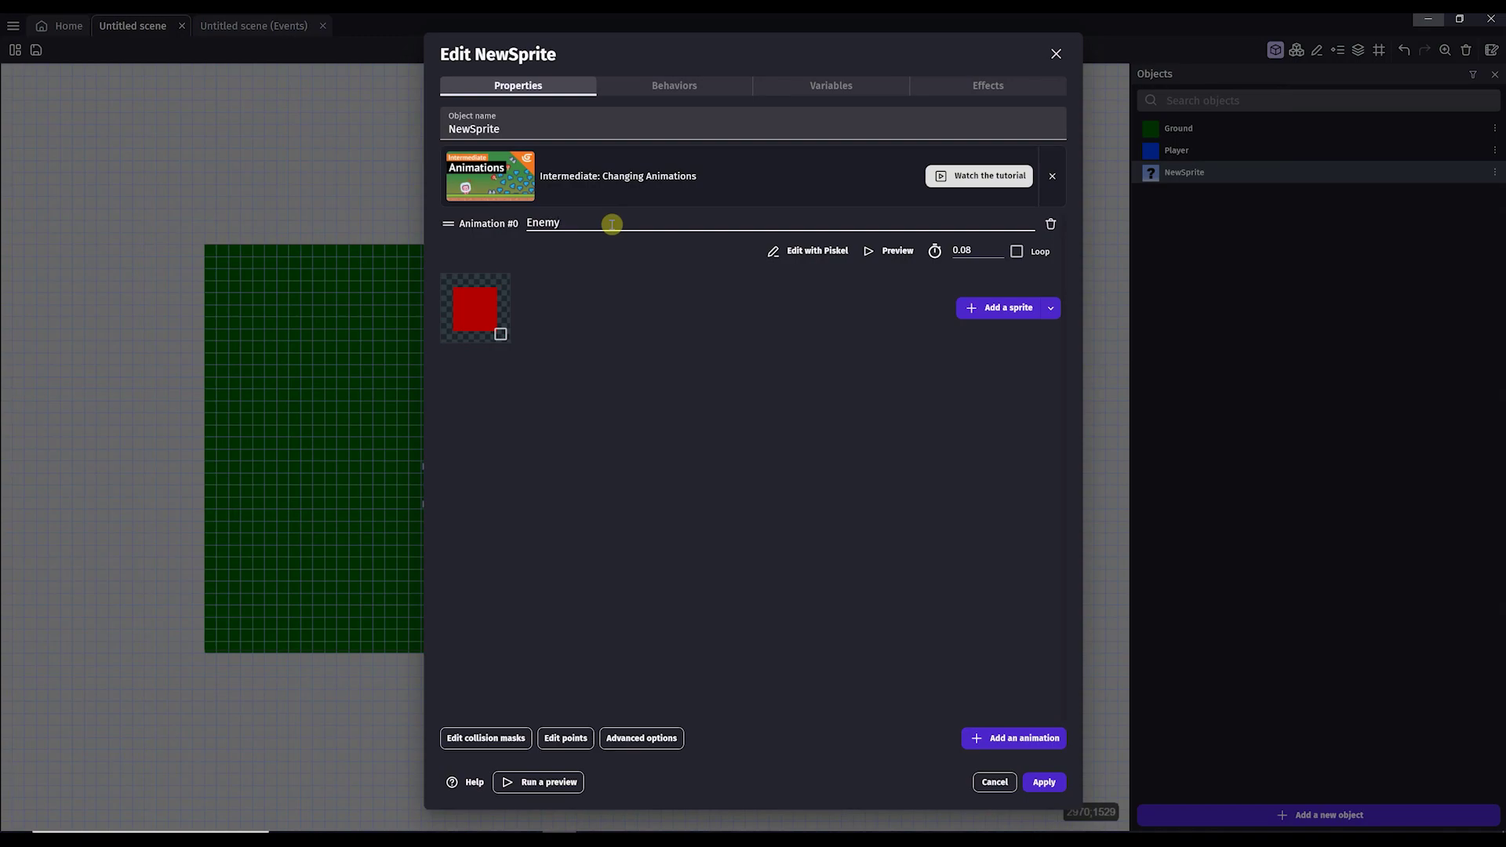
click(1044, 782)
Place an instance of the red sprite on the ground in line with the Player and preview the scene
drag(1182, 173, 741, 480)
click(731, 50)
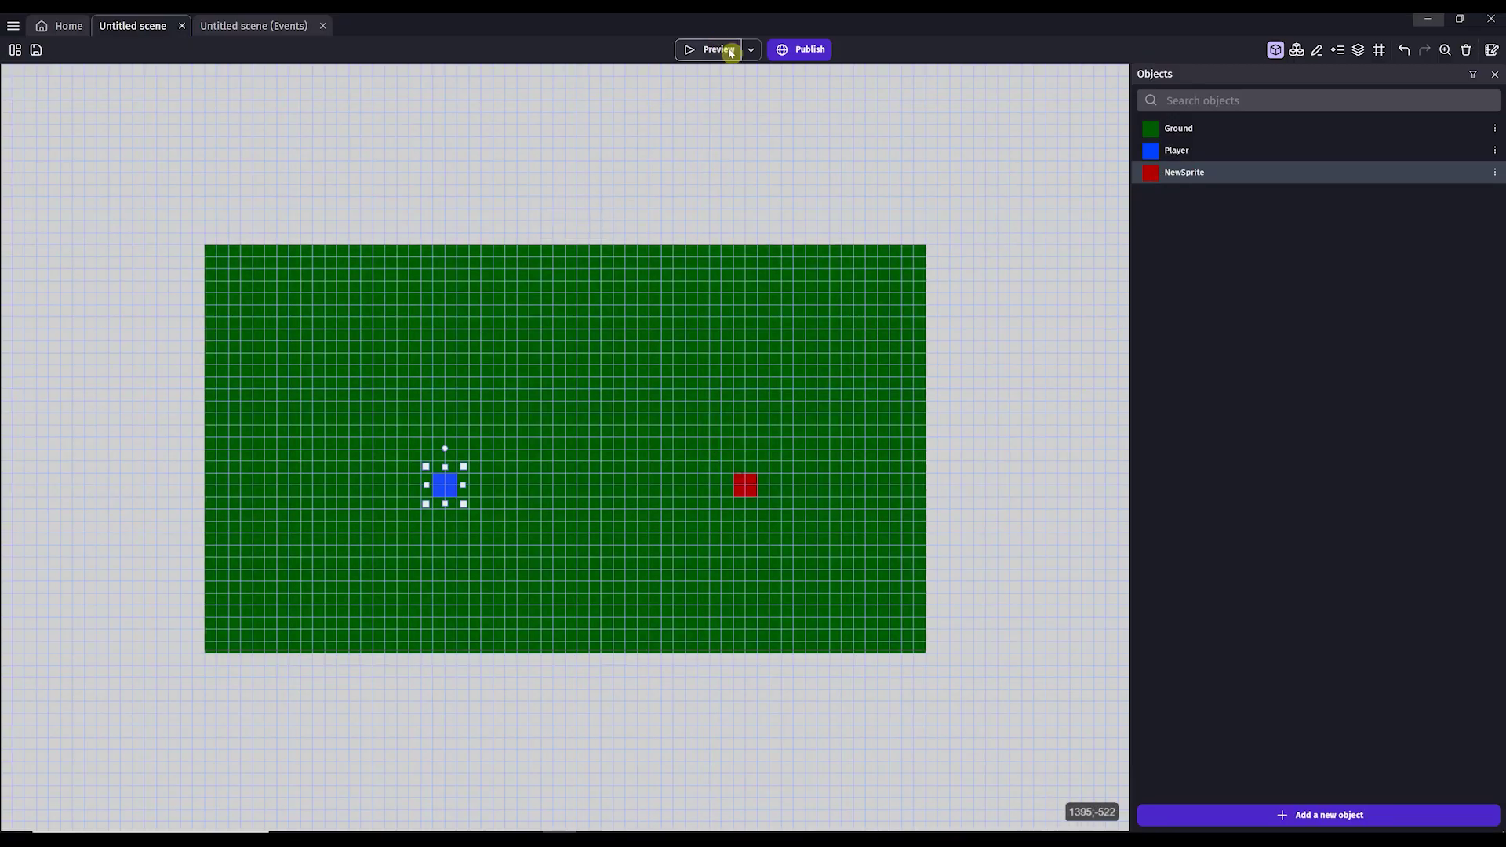
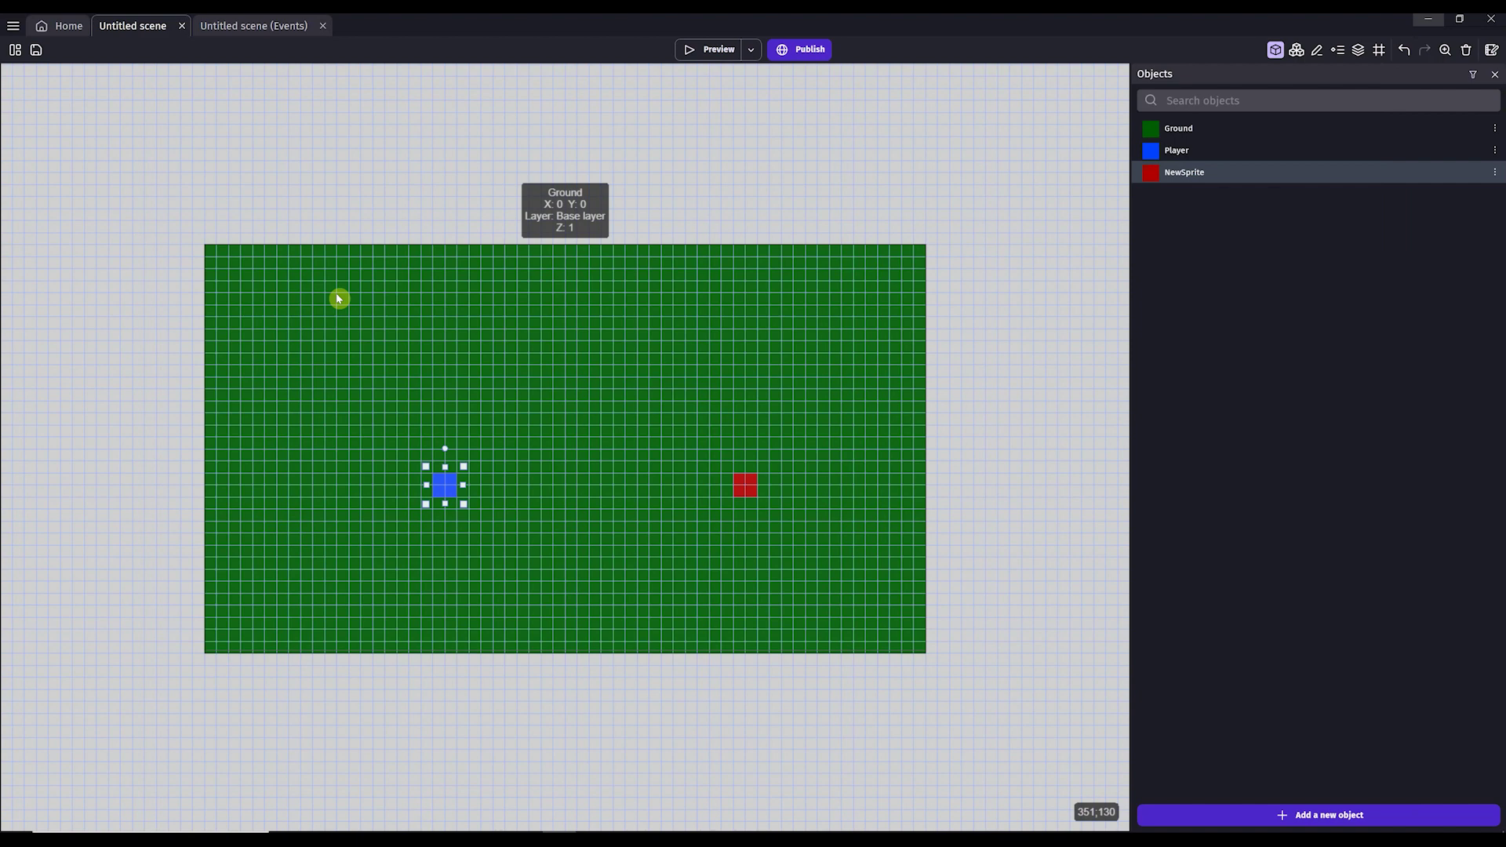
Add a first event to the scene's event sheet with the condition At the beginning of the scene
key(ctrl+Tab)
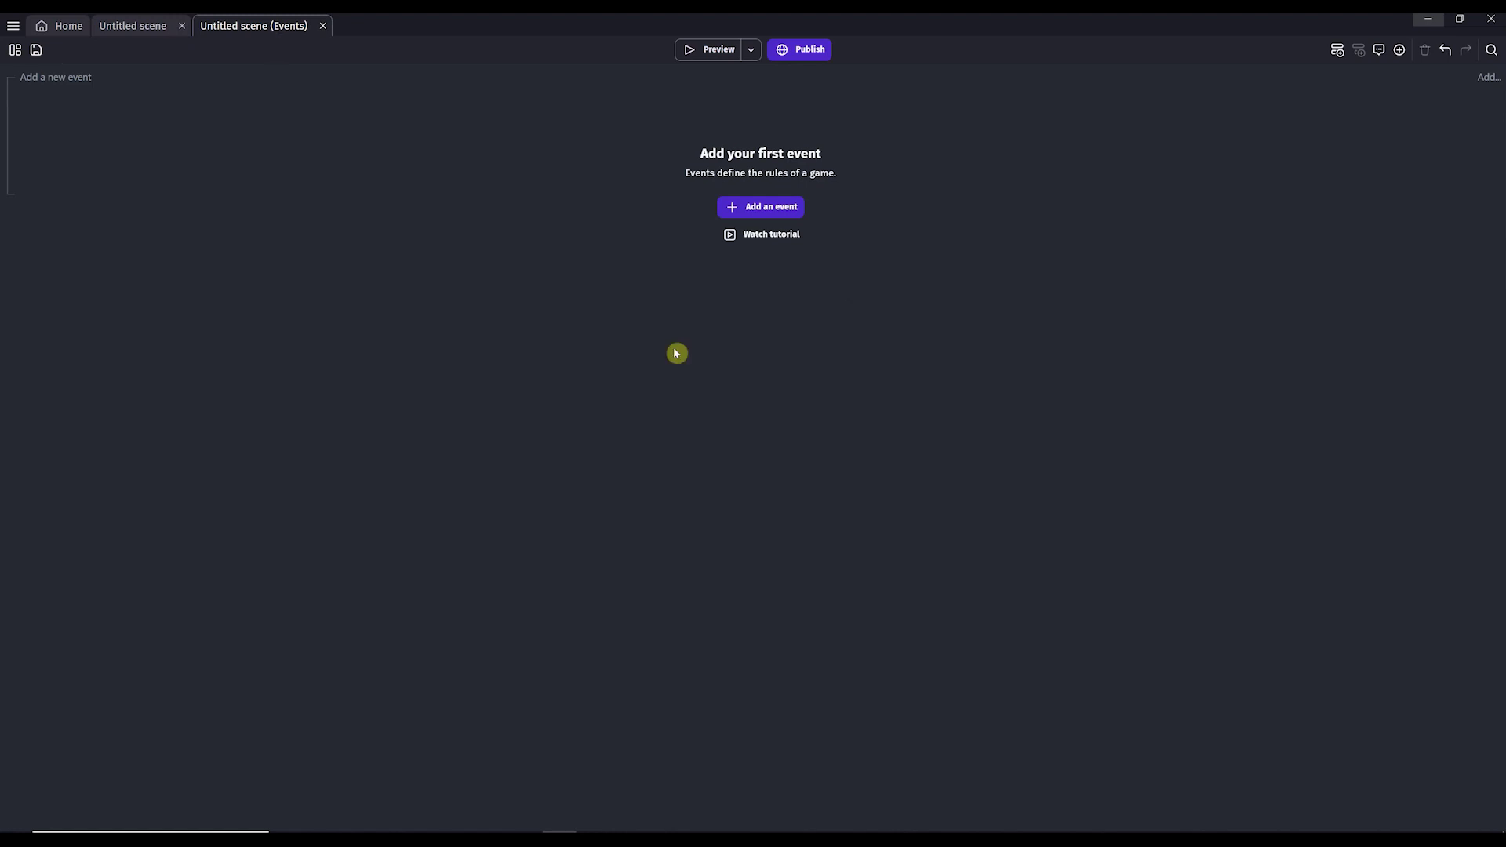
click(741, 208)
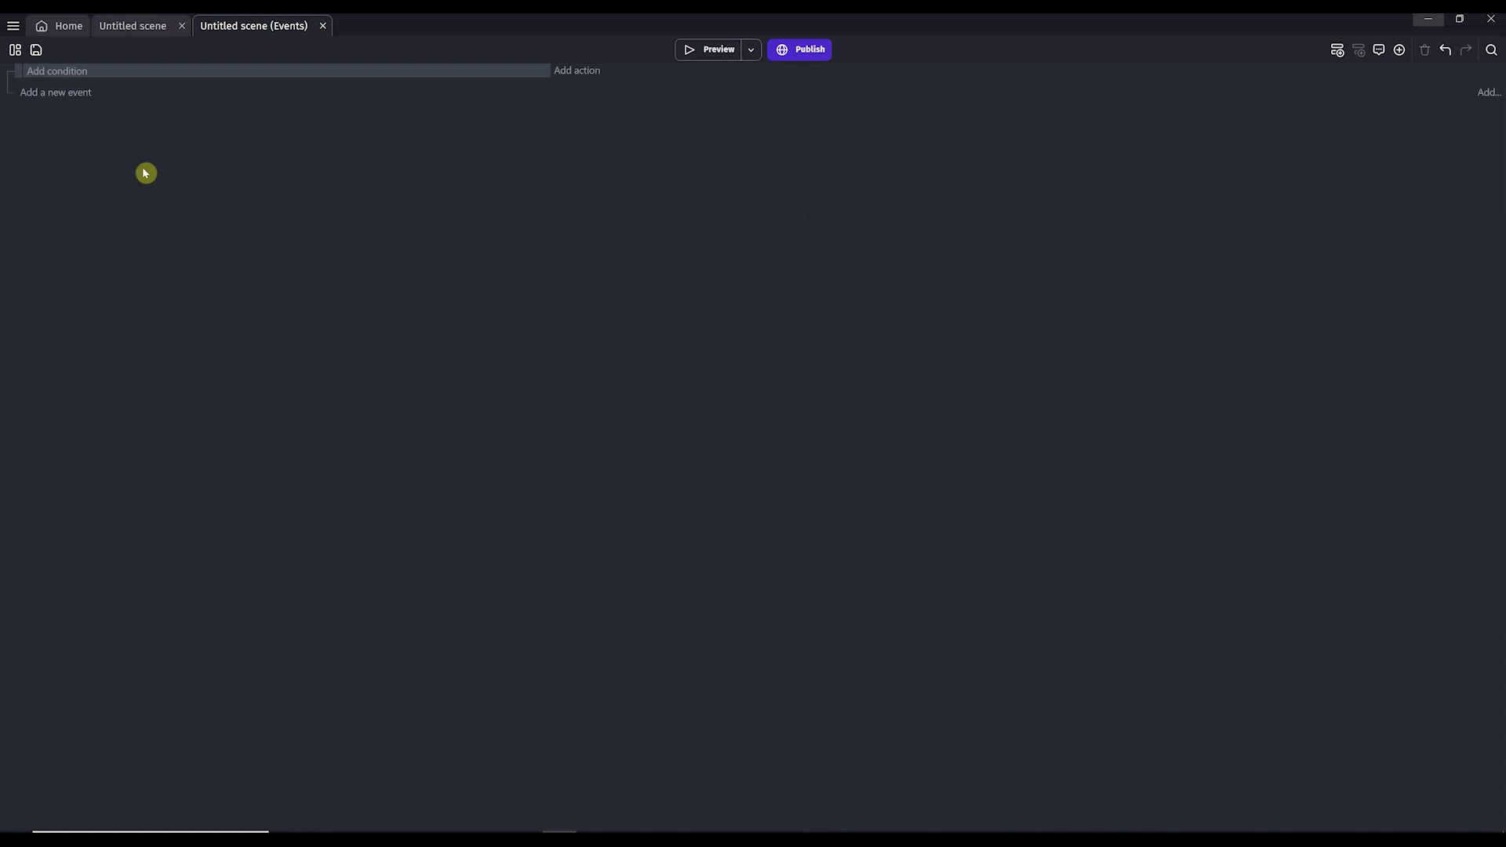
click(76, 71)
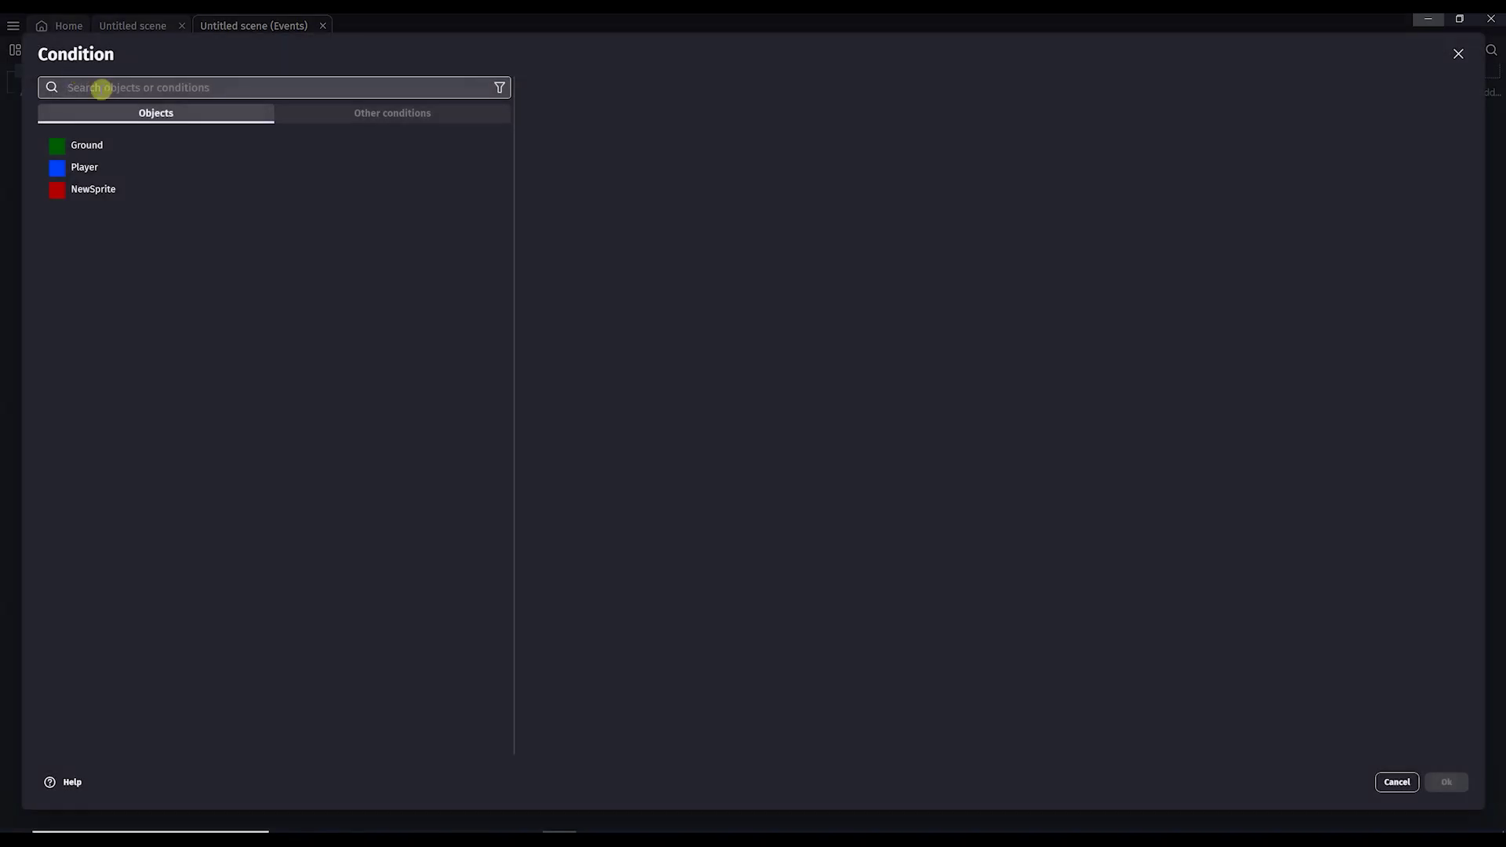
text(beginning)
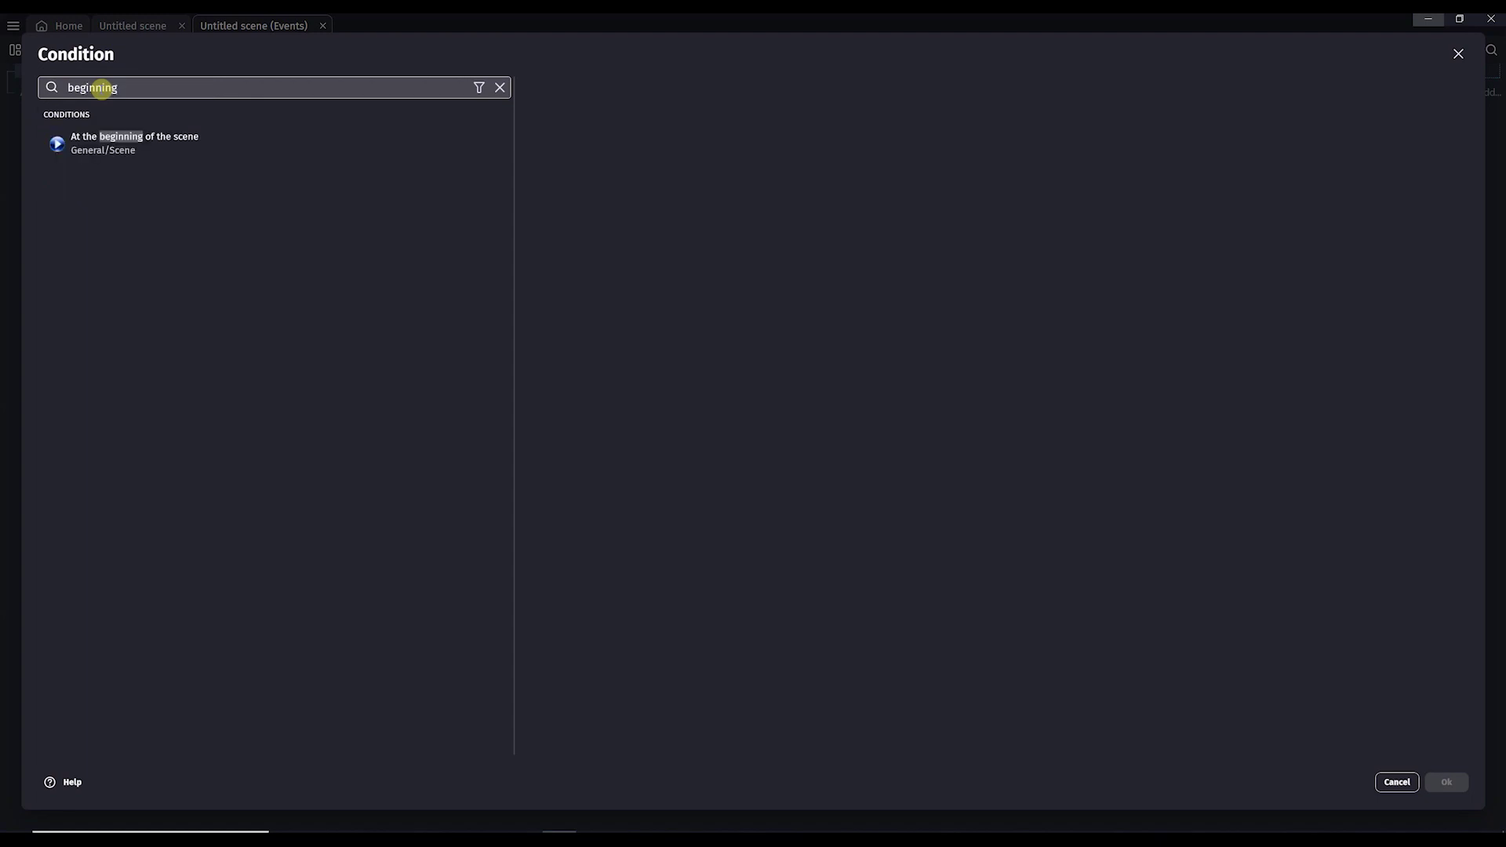
click(219, 153)
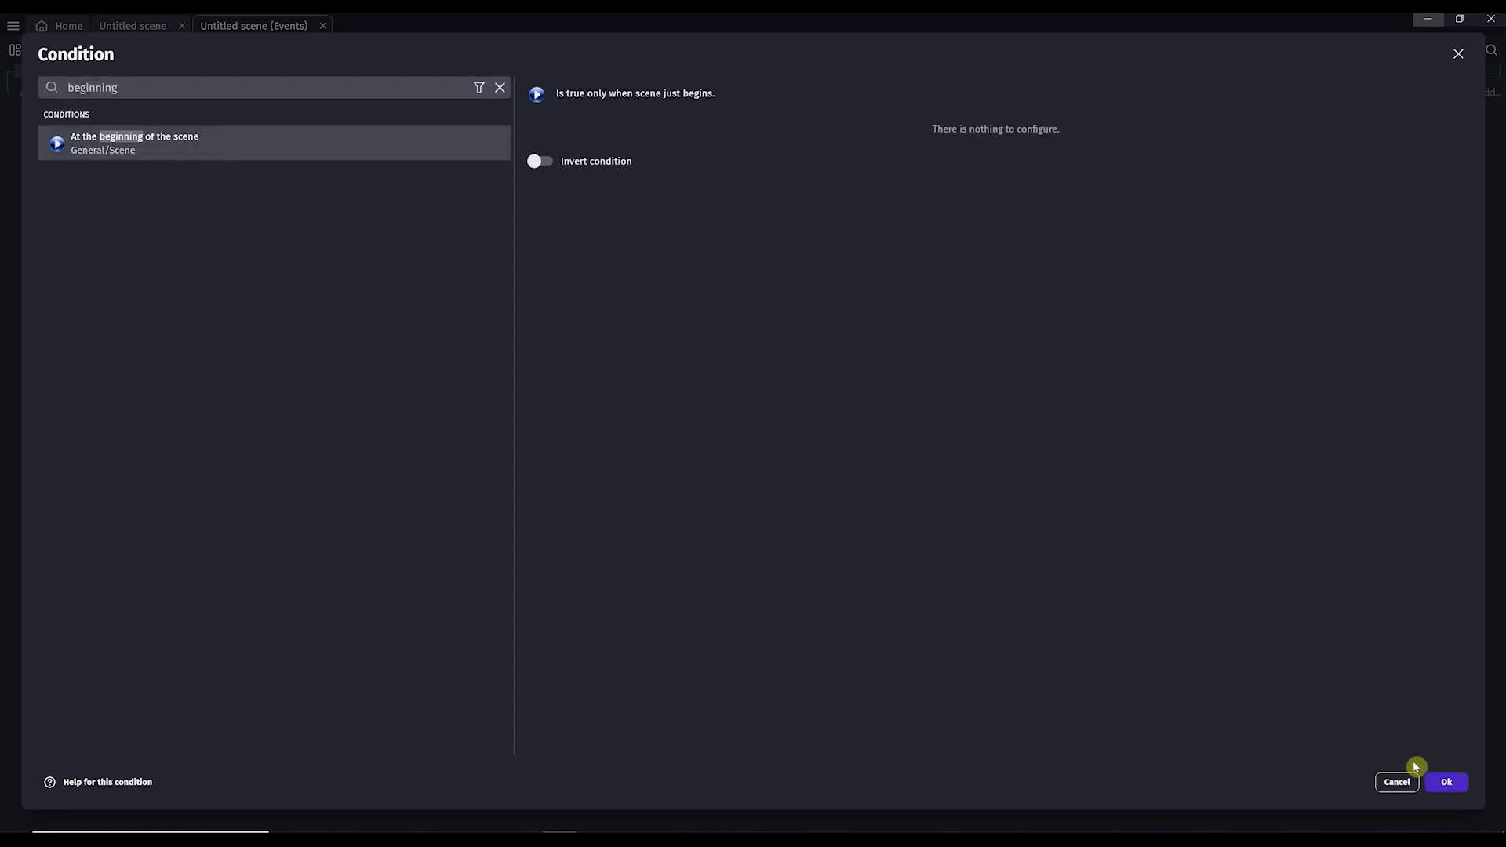
click(1449, 782)
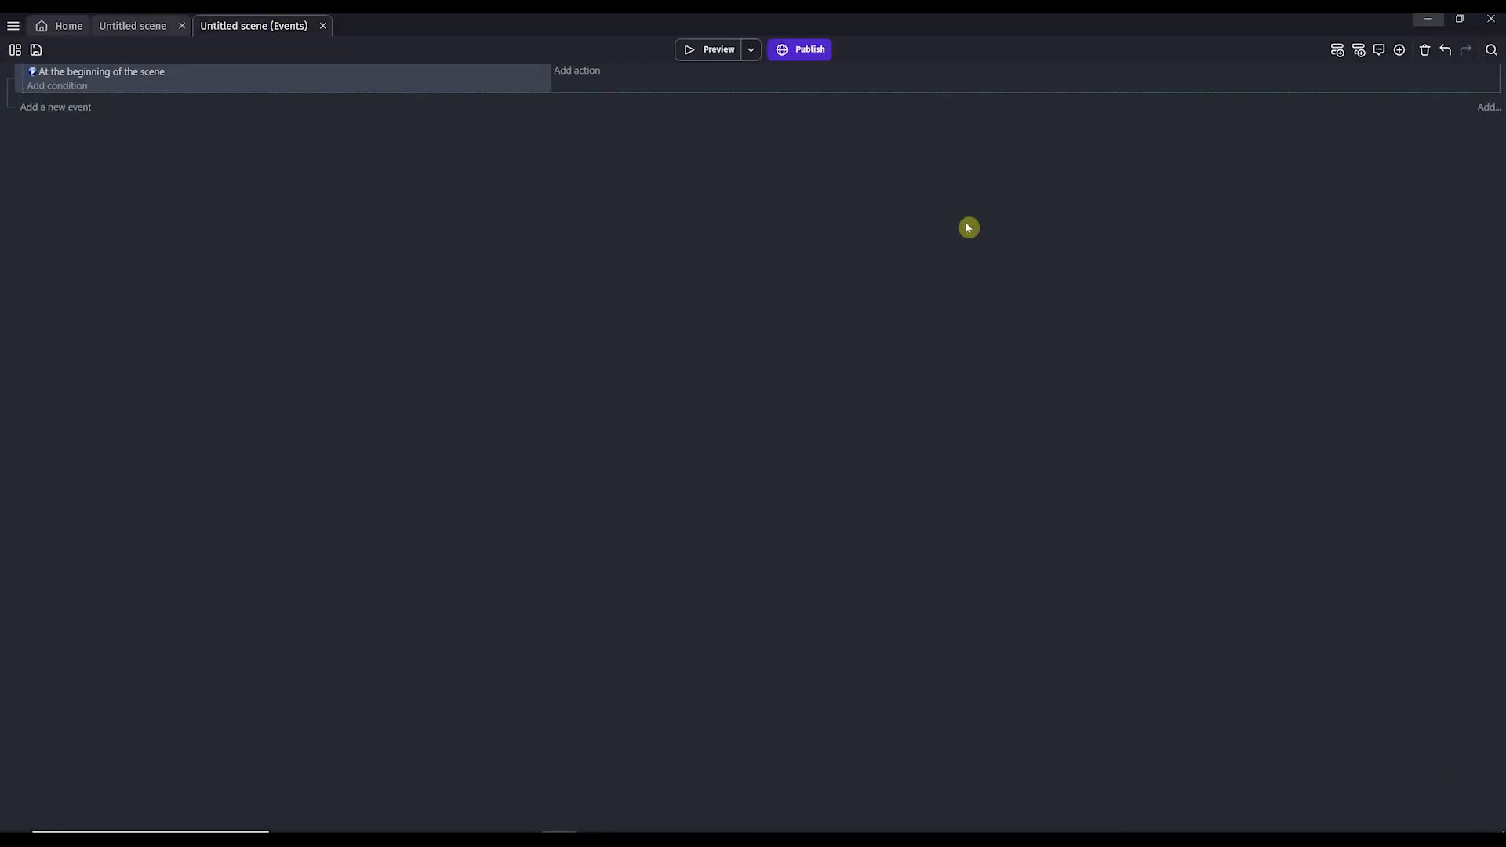
Rename the red NewSprite object as Enemy in its object properties and apply the change
click(592, 70)
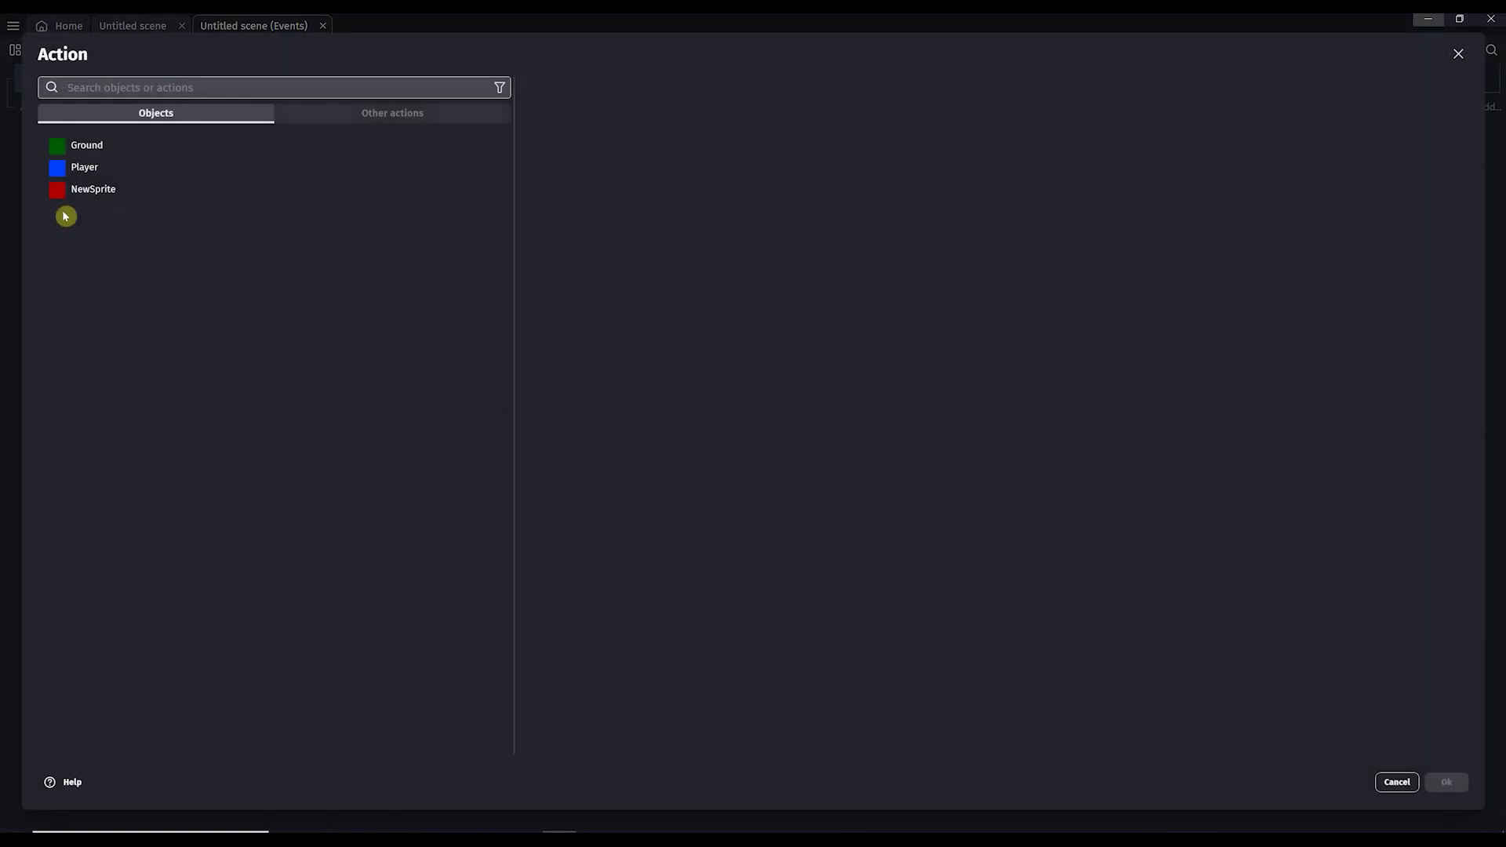
click(1396, 782)
click(129, 27)
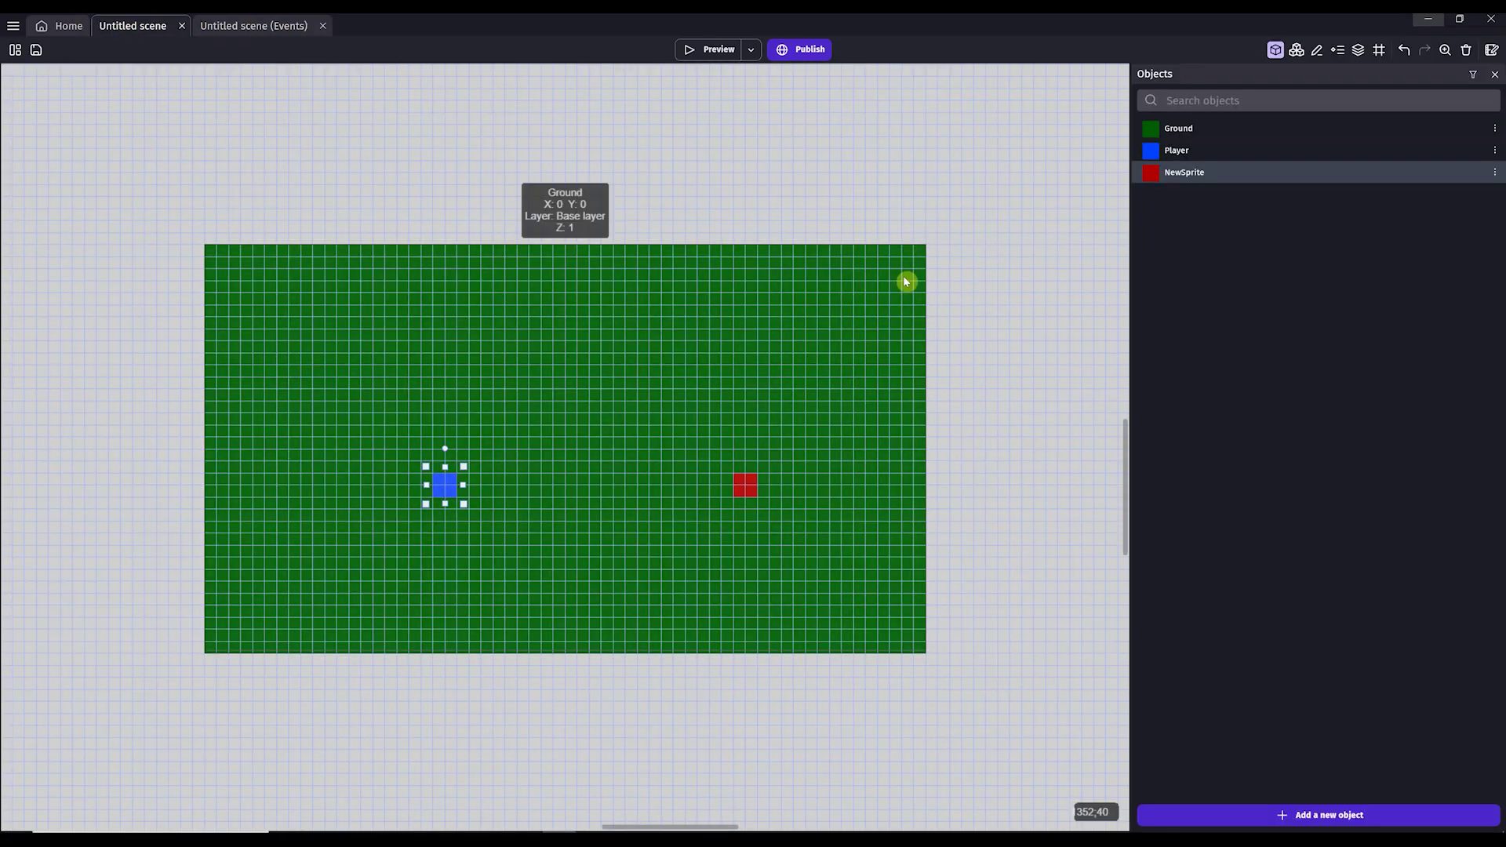
double_click(1184, 174)
double_click(516, 127)
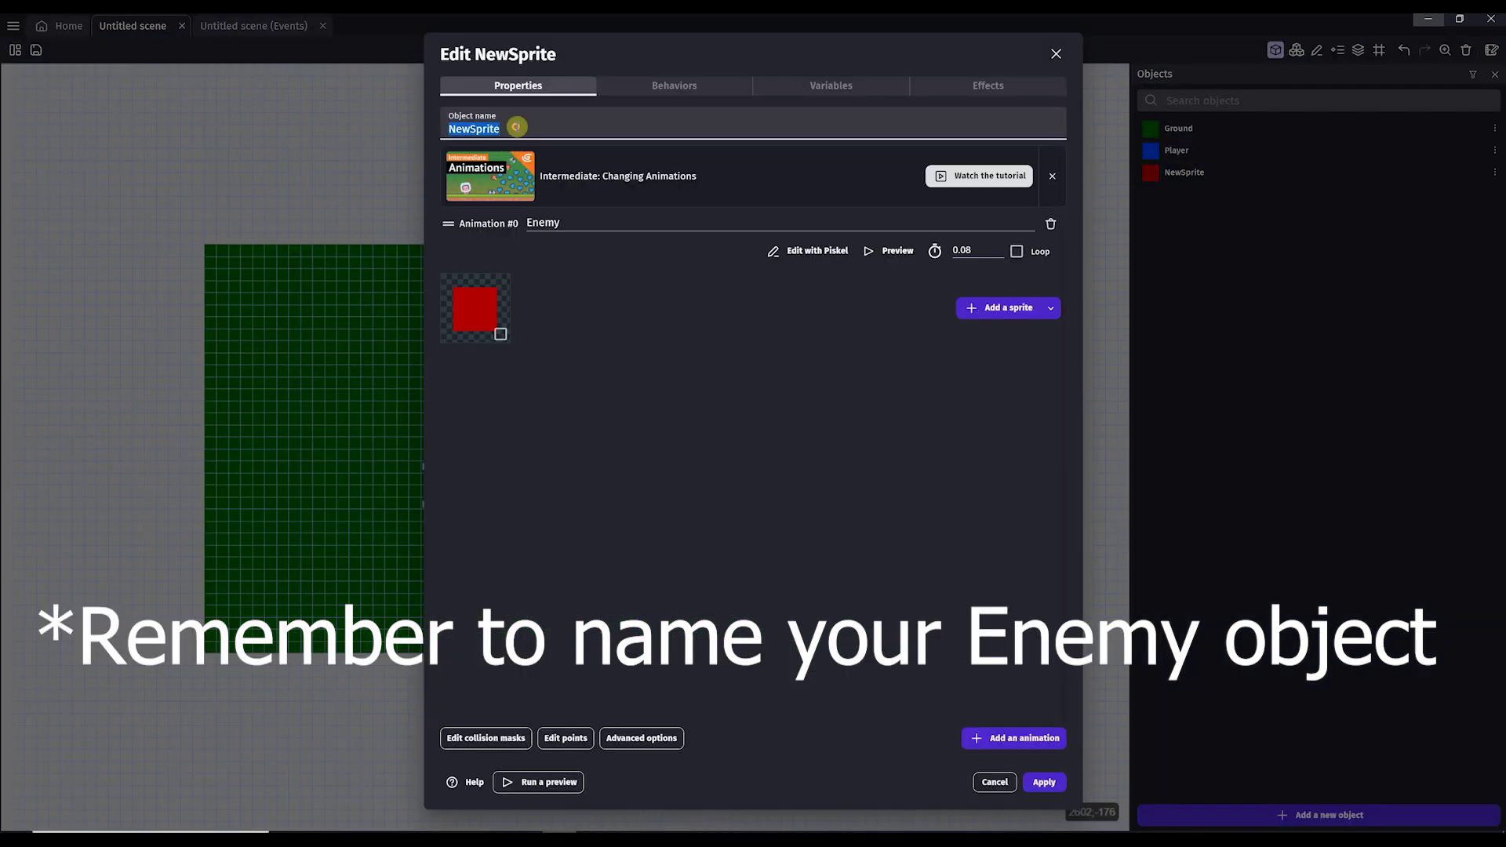
text(Enemy)
click(1043, 782)
Add an action to the first event moving Enemy toward Player with a permanent force of 200 pixels per second, and preview the scene
click(225, 25)
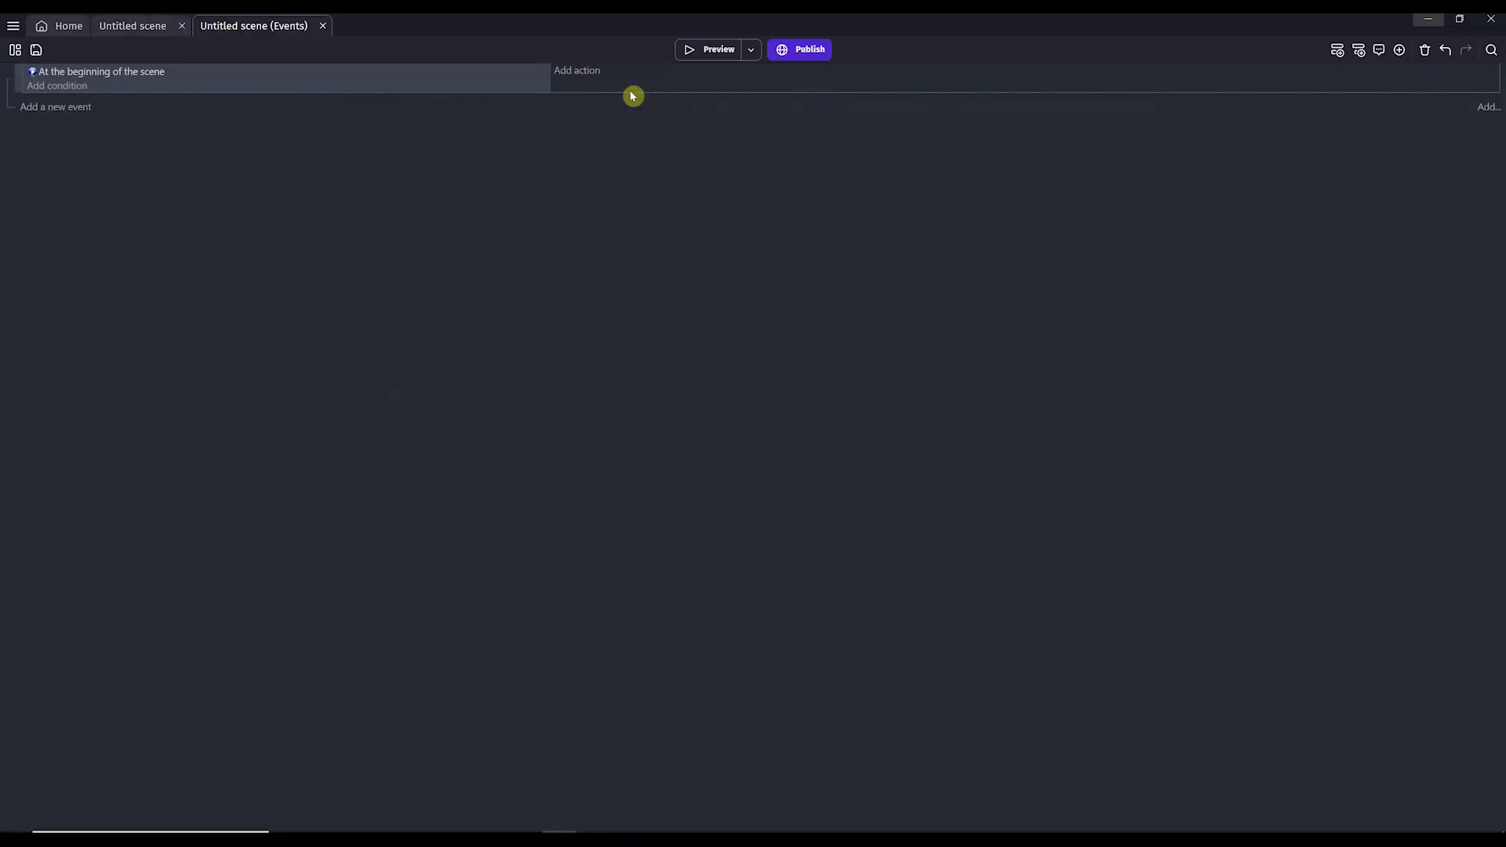
click(591, 72)
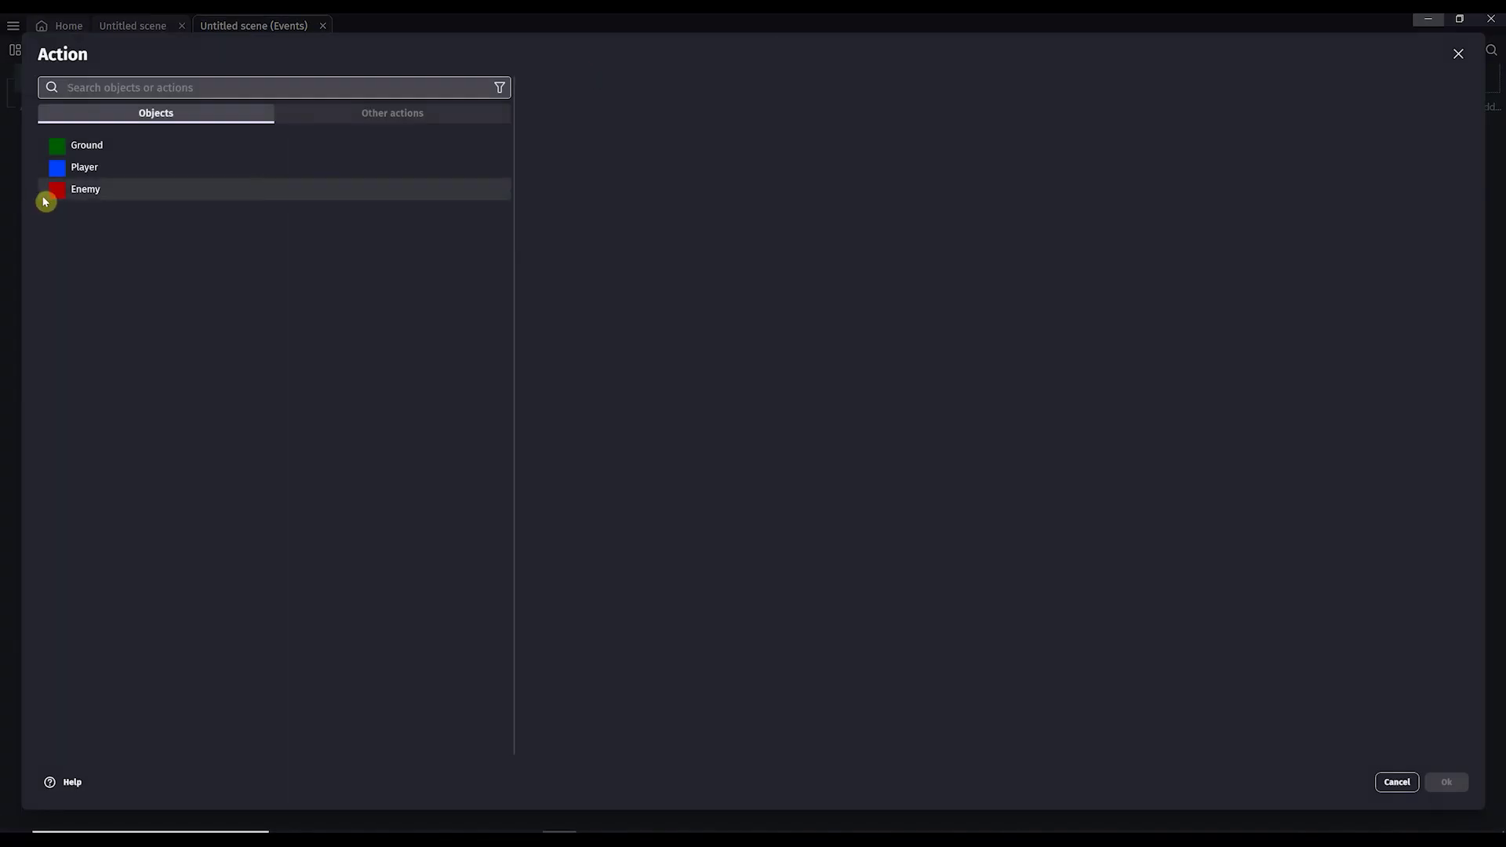
click(79, 192)
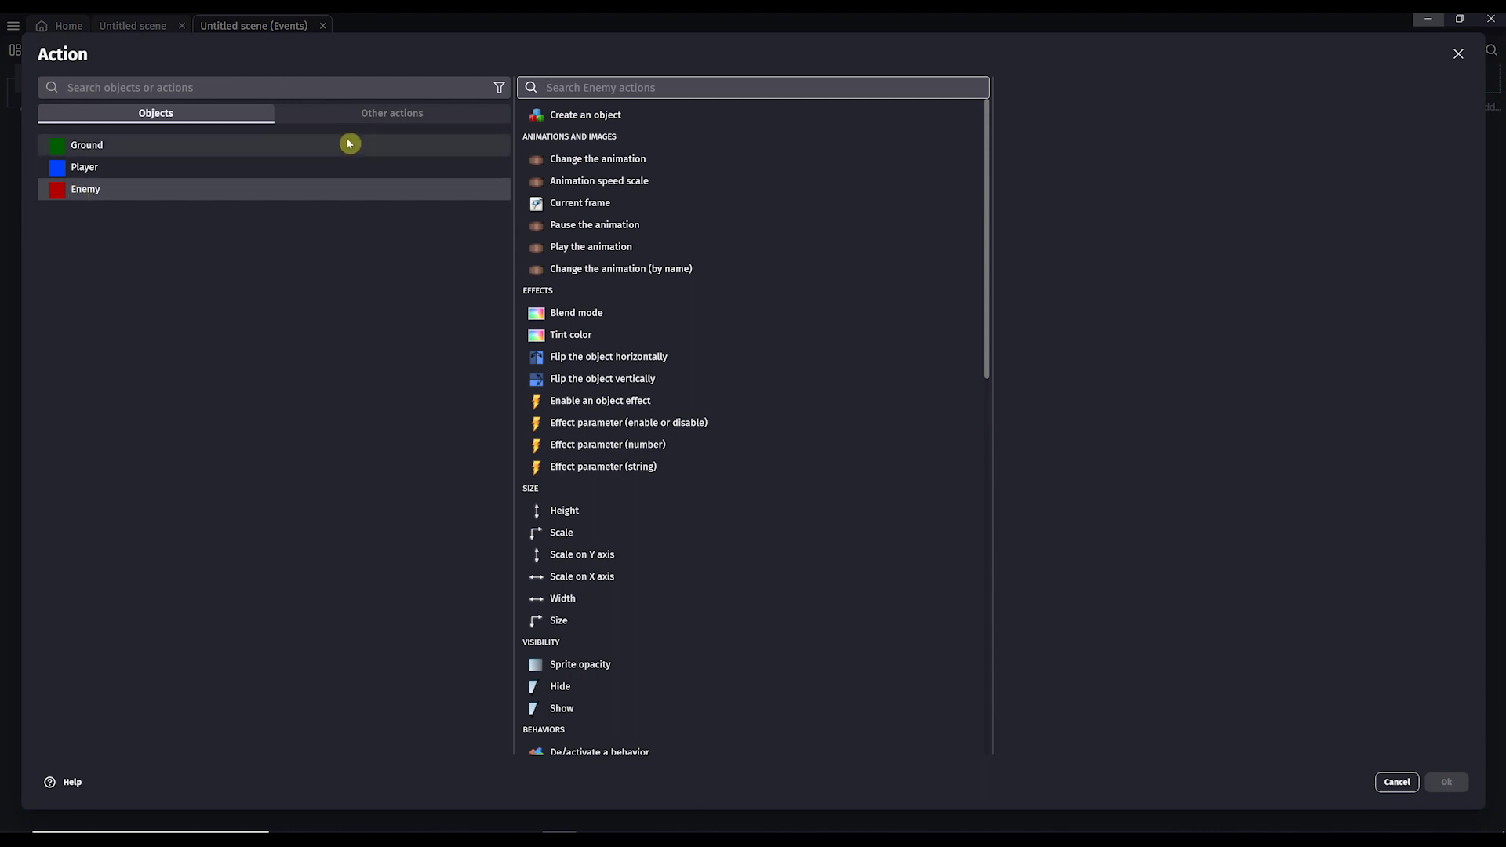
click(608, 87)
text(add force)
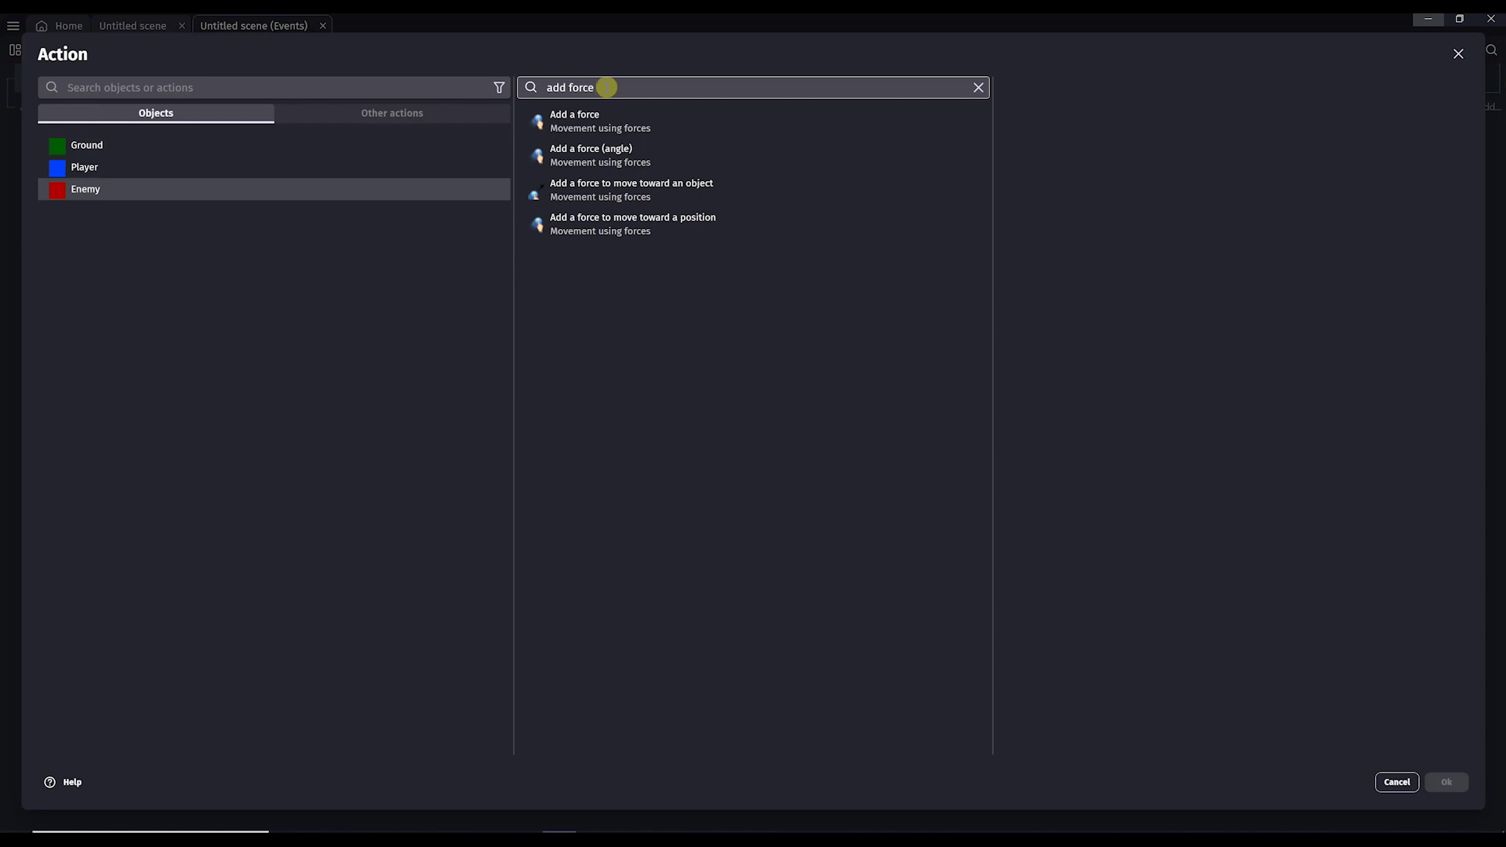
click(635, 192)
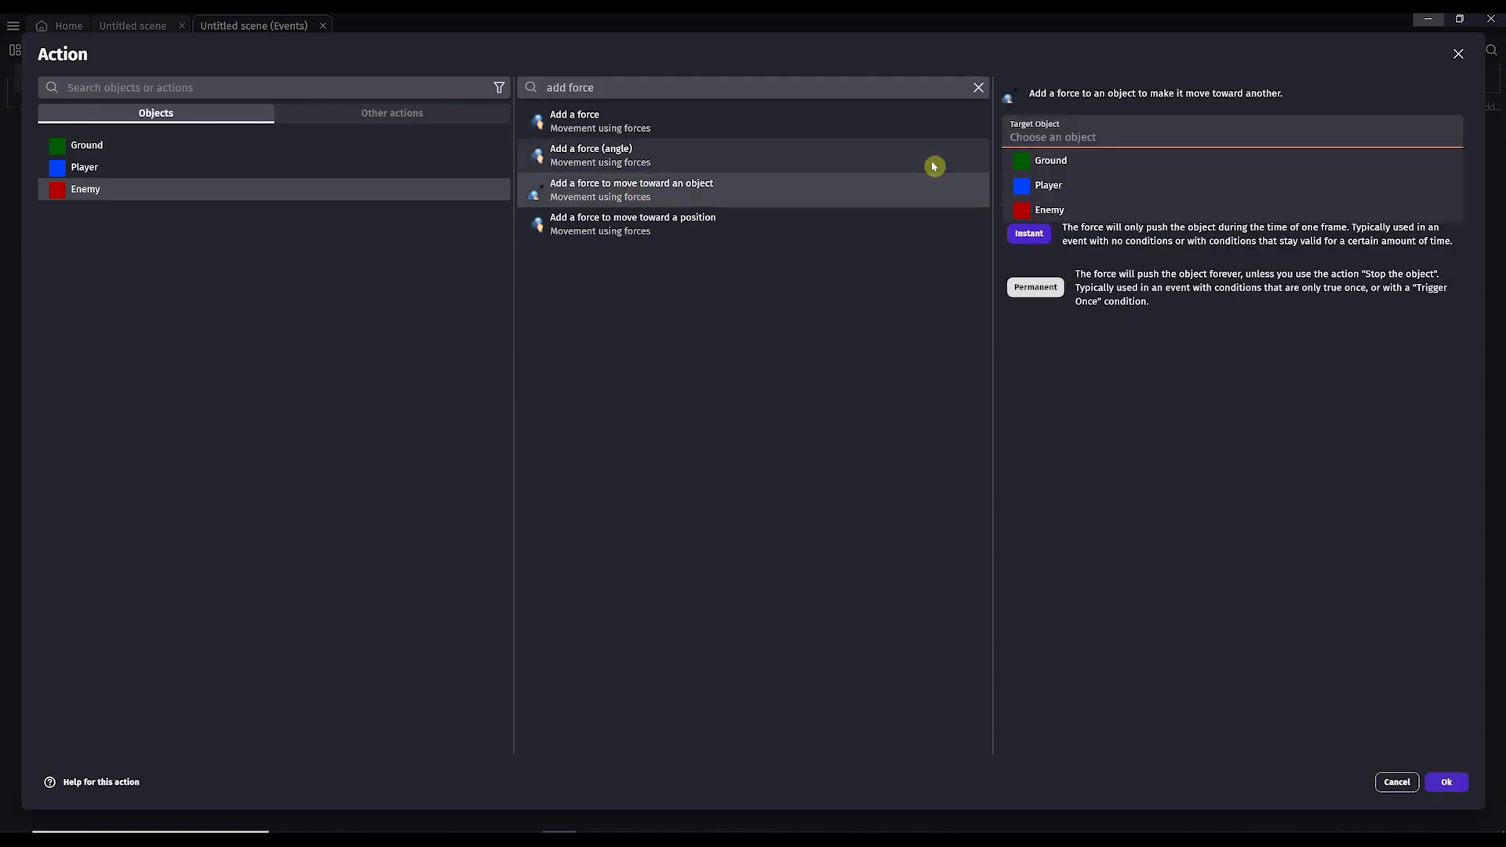
click(1098, 188)
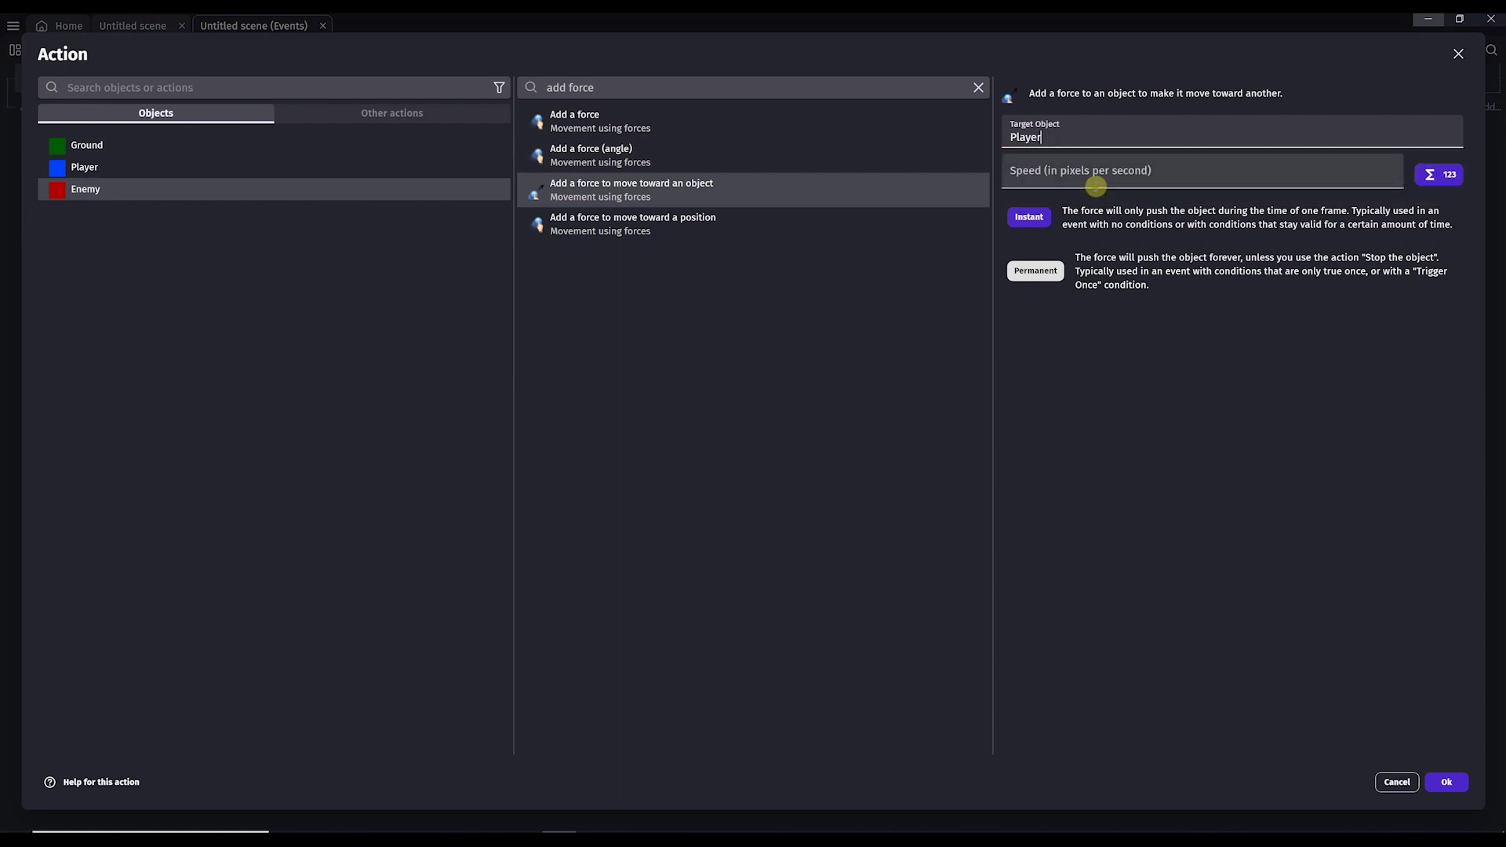
click(1091, 172)
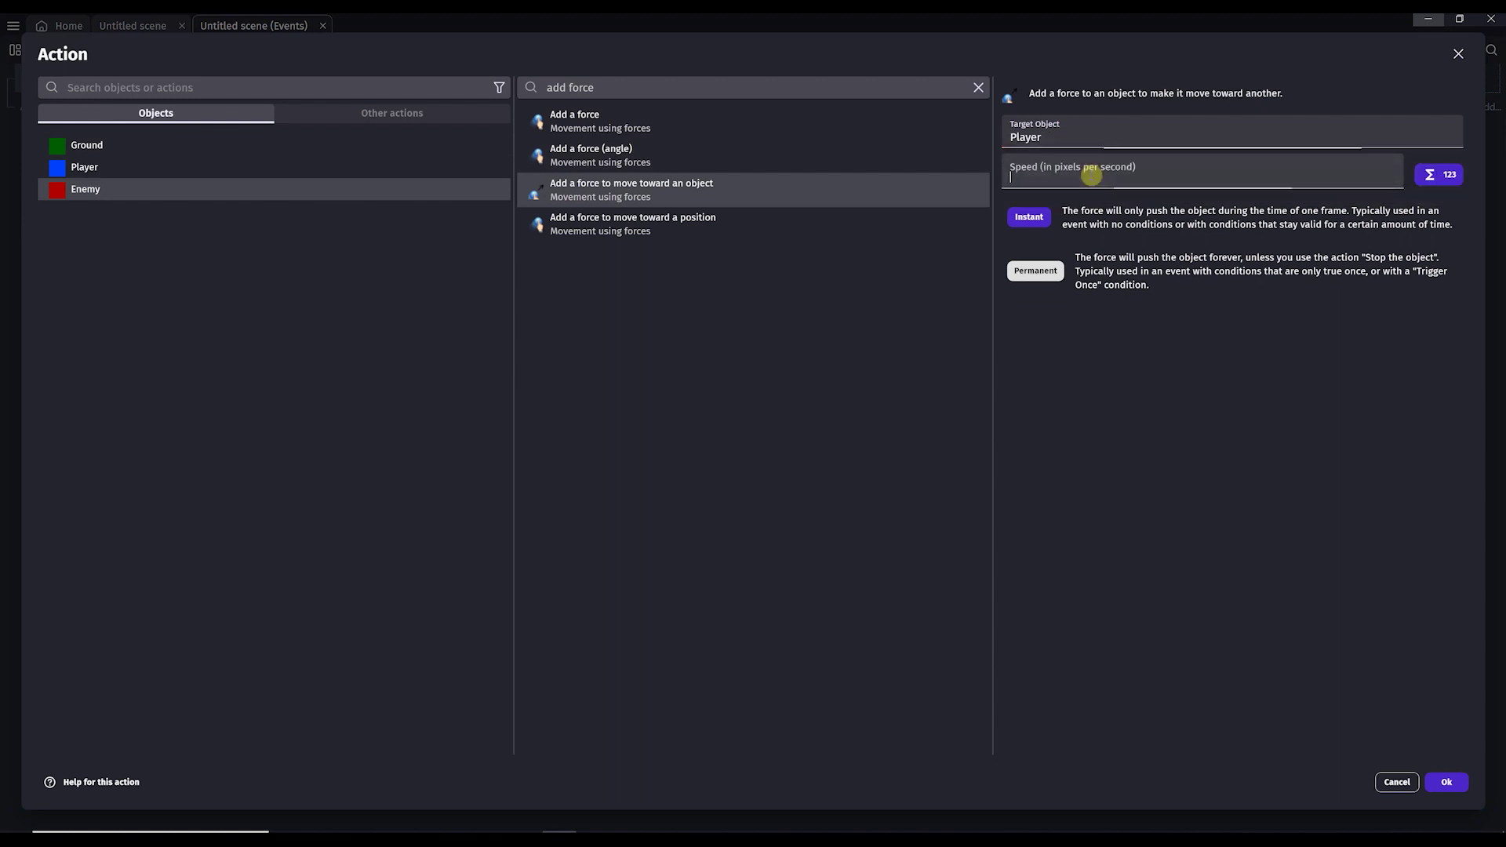
text(200)
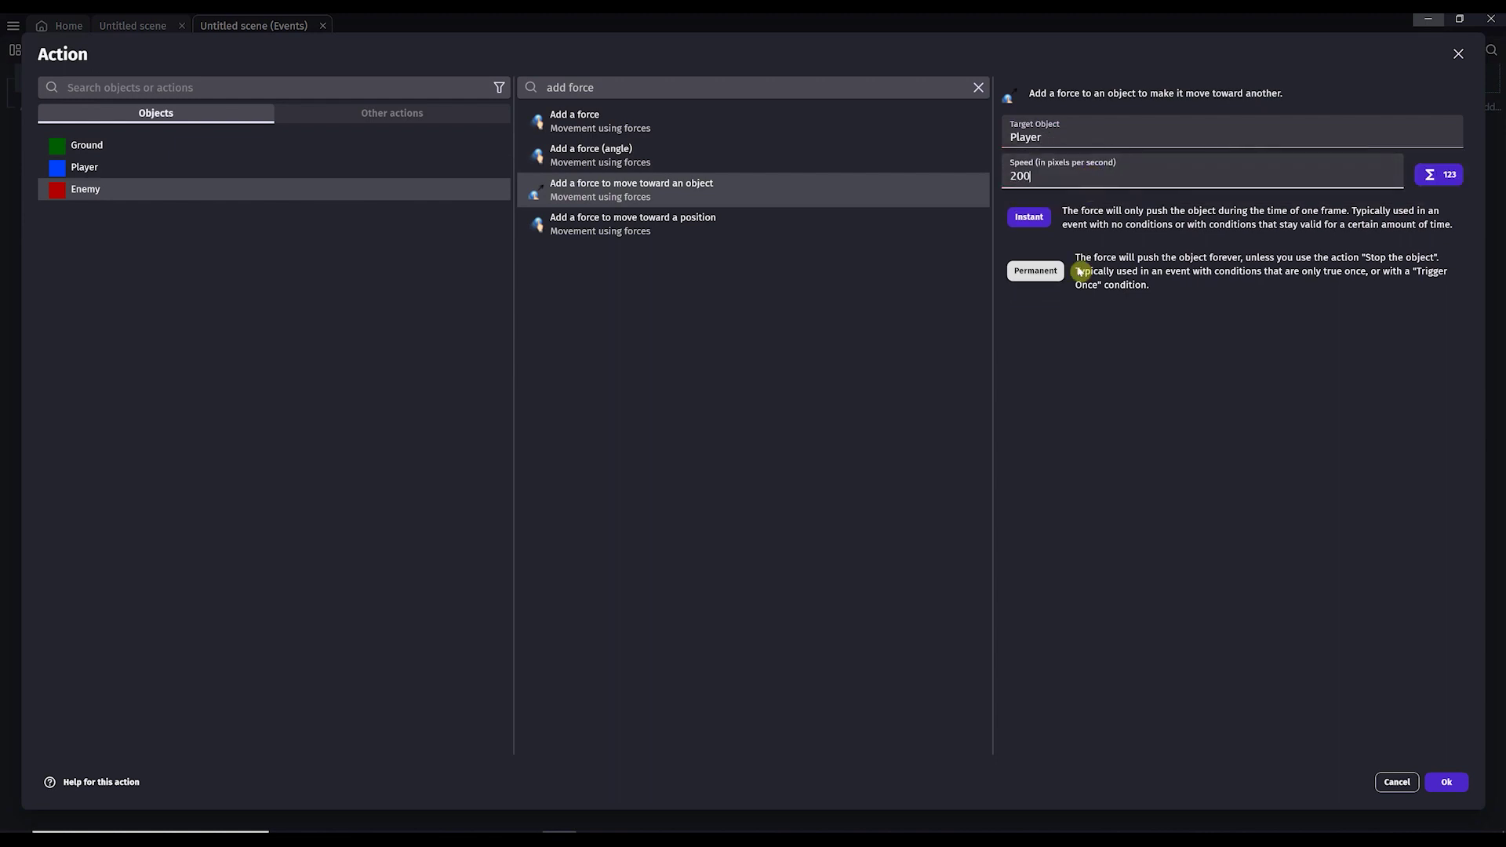
click(1035, 271)
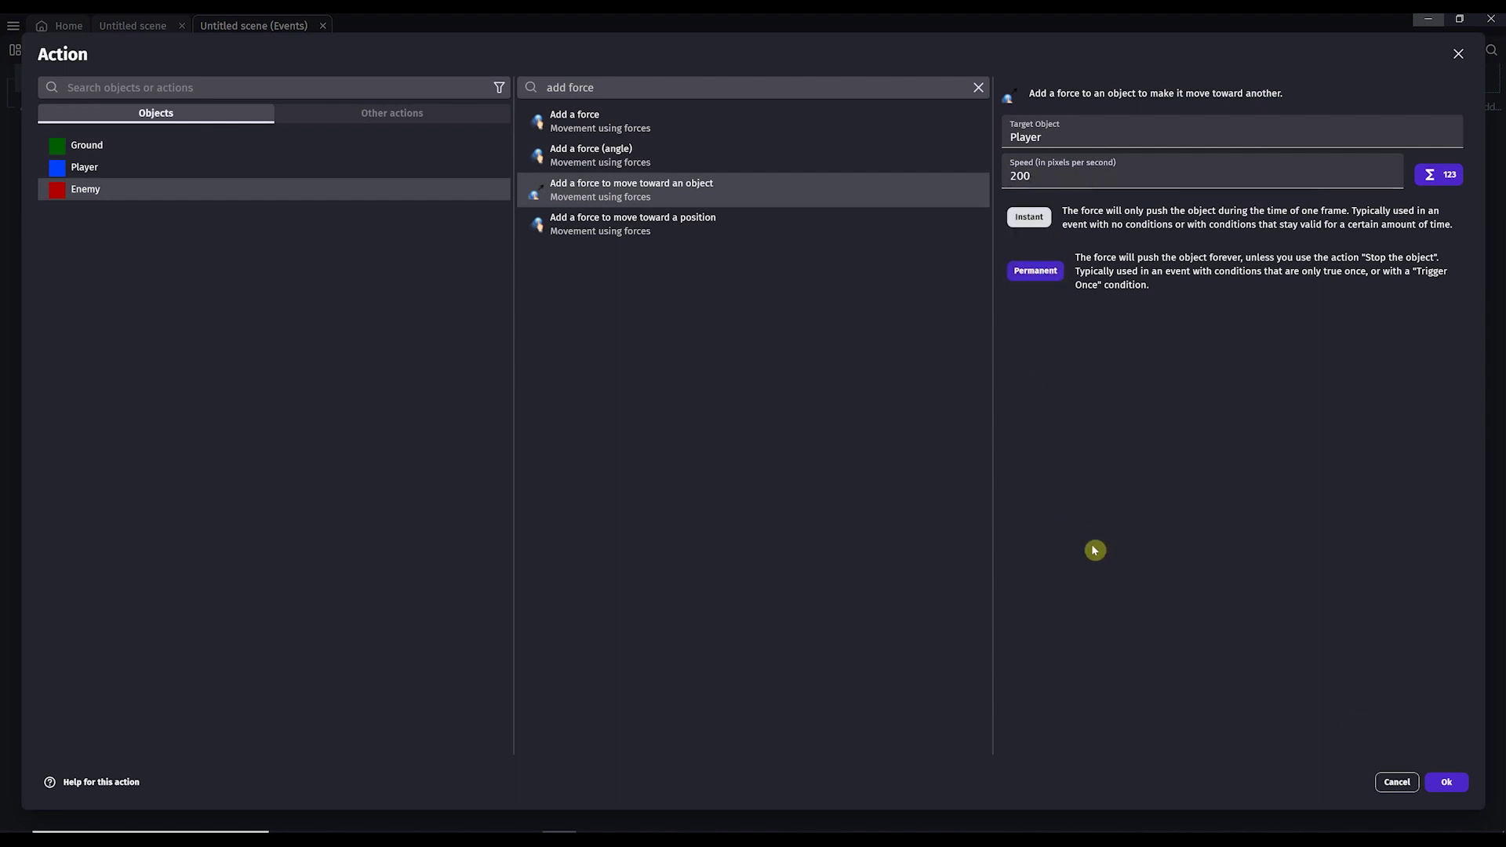
click(1447, 781)
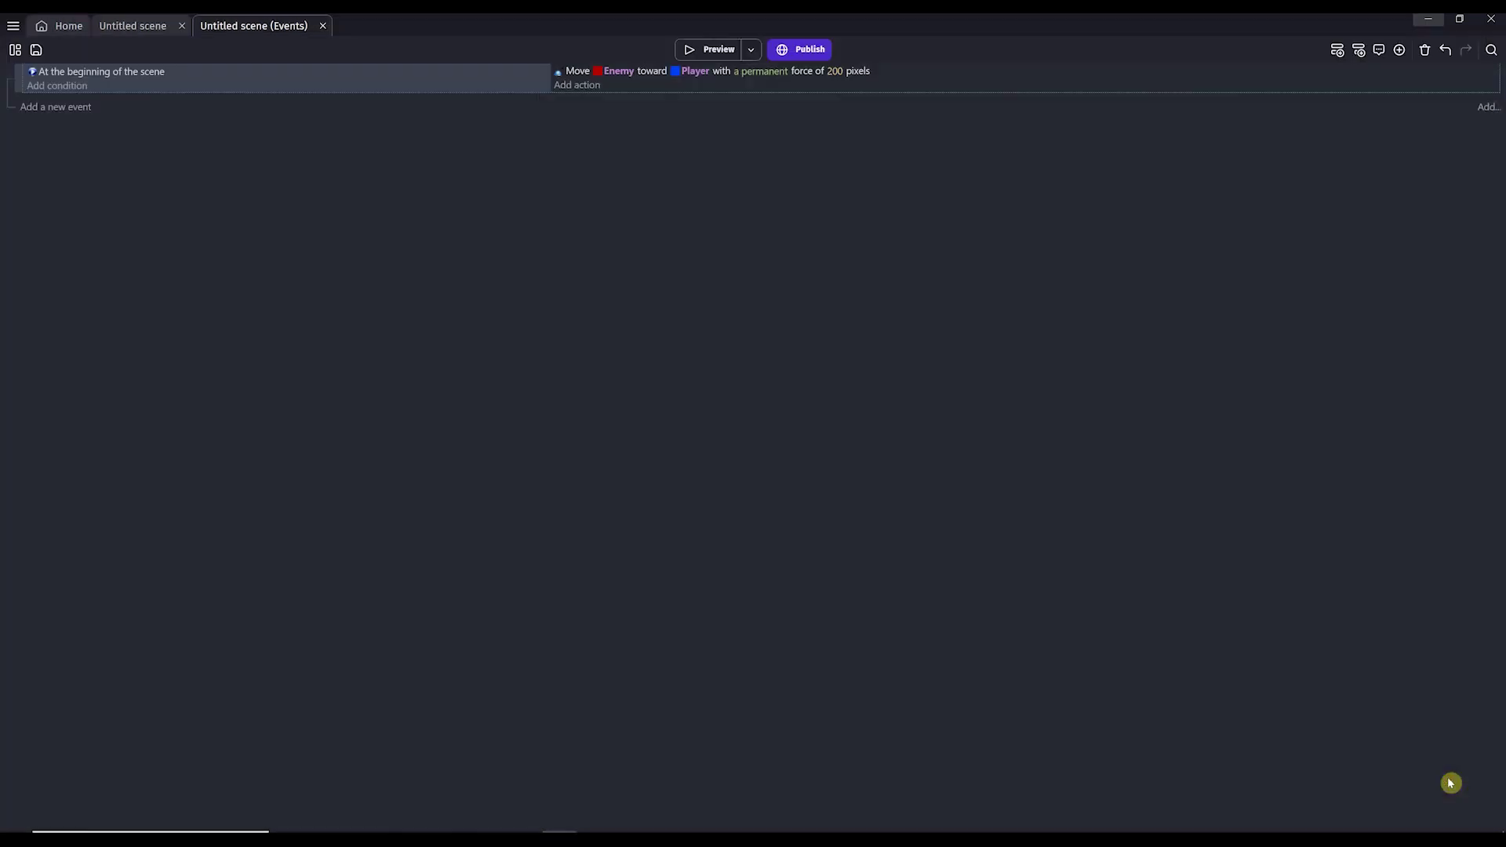
click(707, 51)
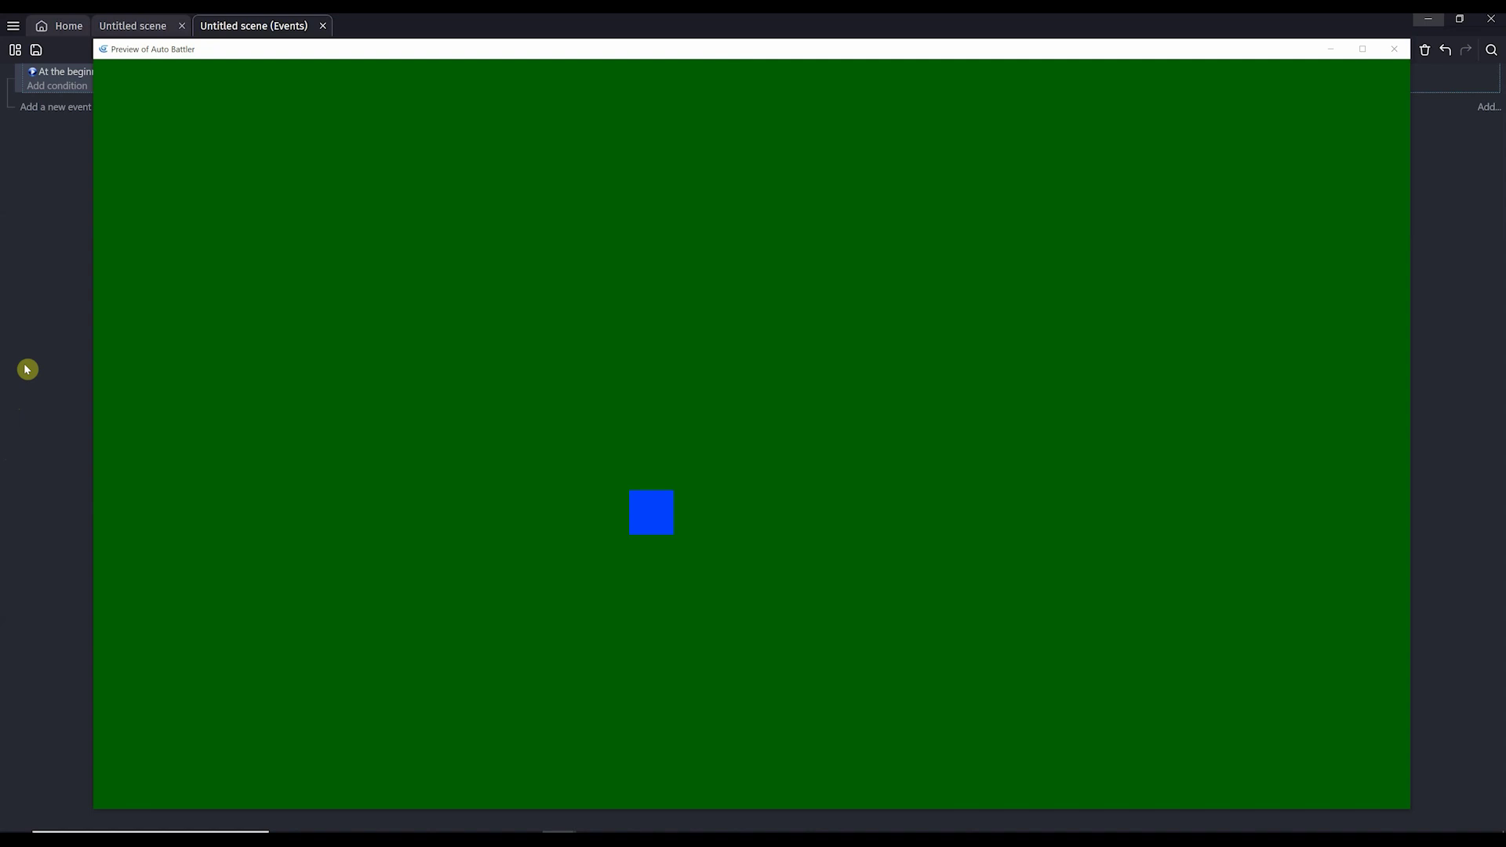
click(1393, 49)
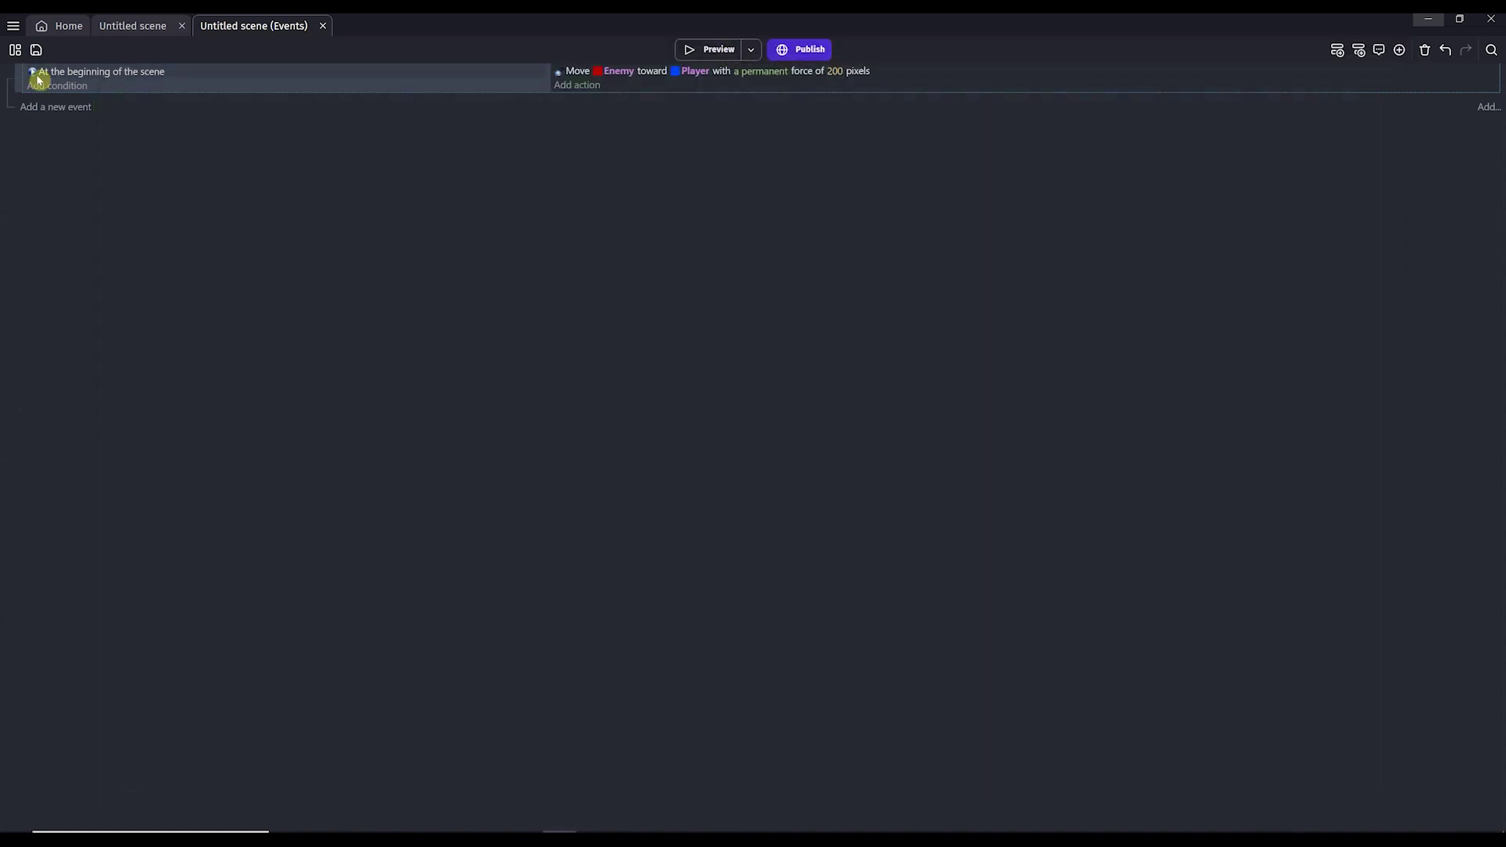
Find the Repeat every X seconds extension and install it in the project
click(16, 49)
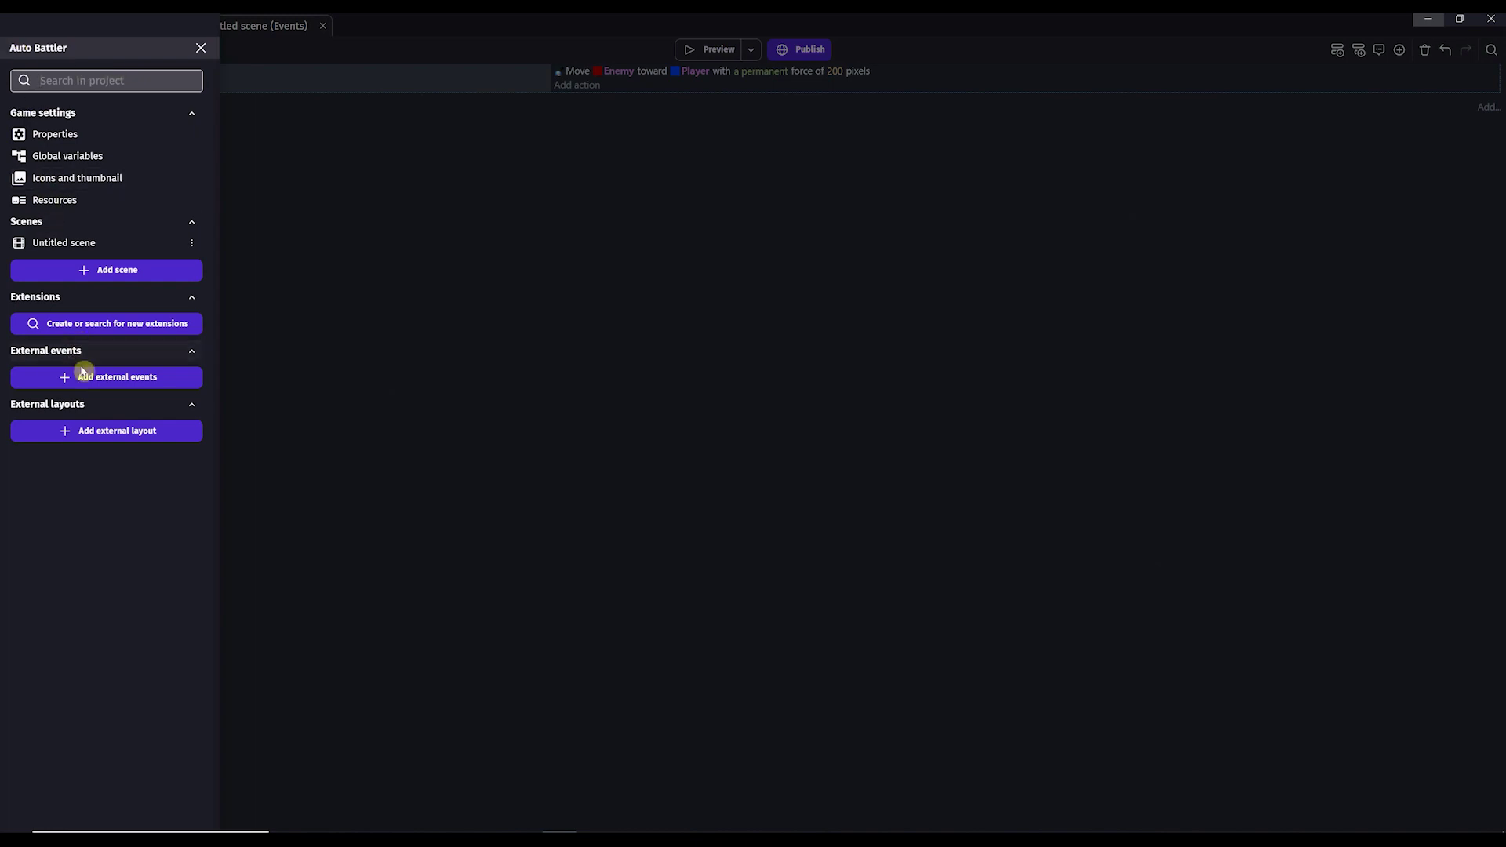
click(82, 324)
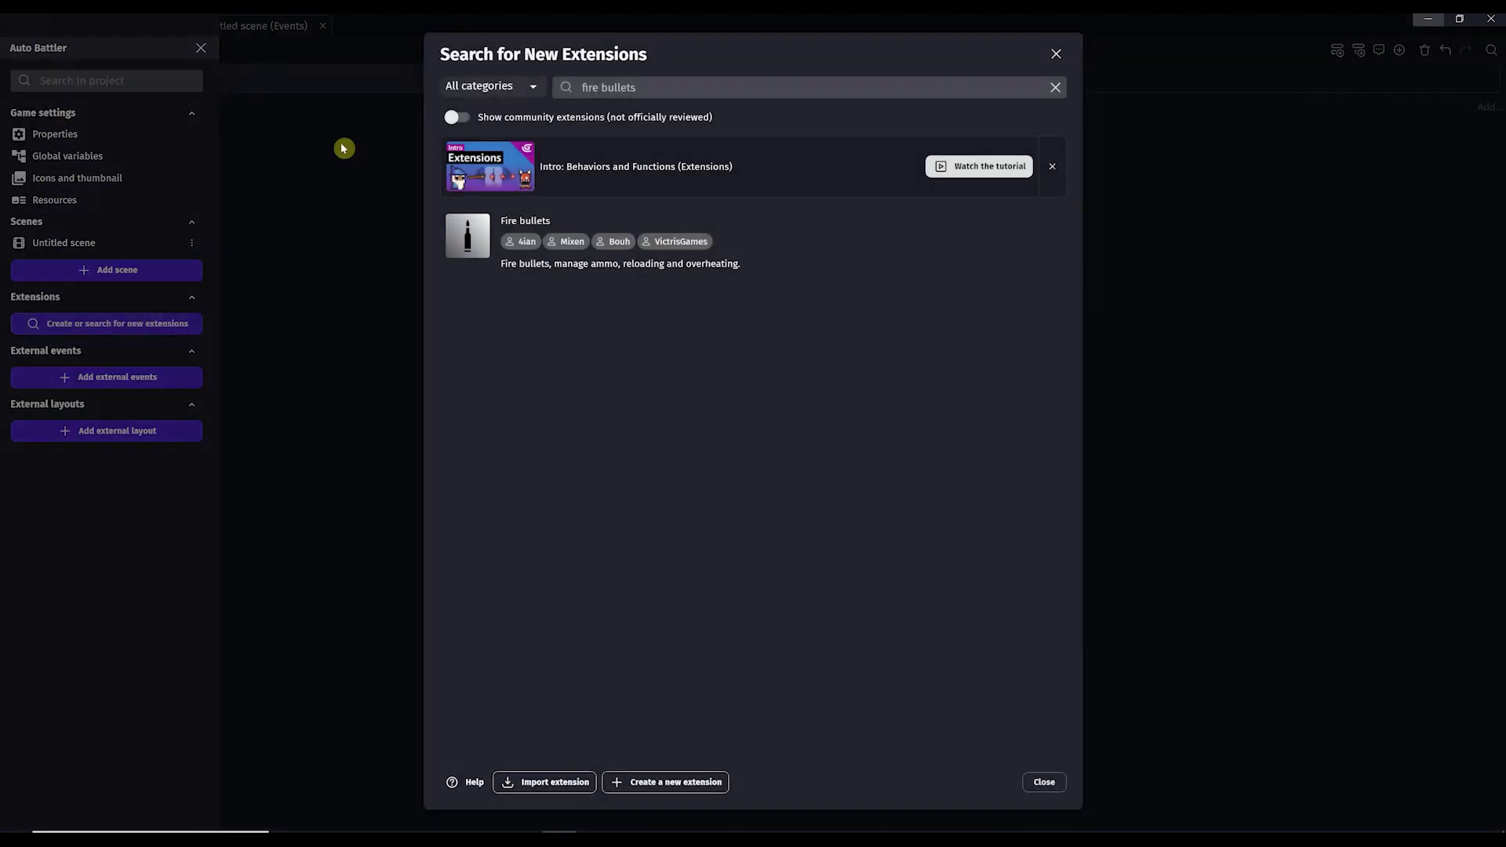
click(628, 91)
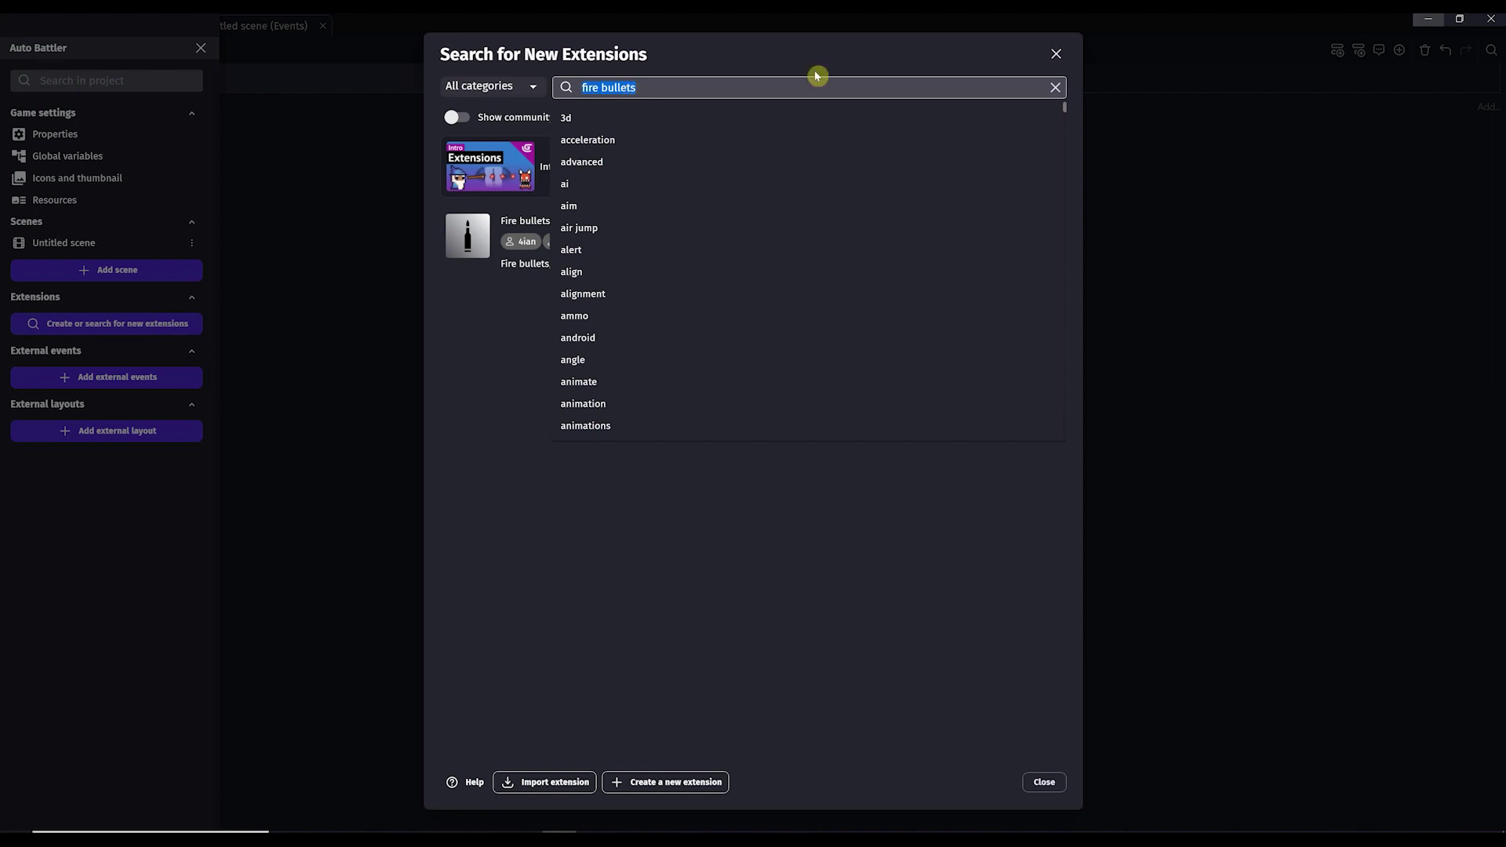
key(BackSpace)
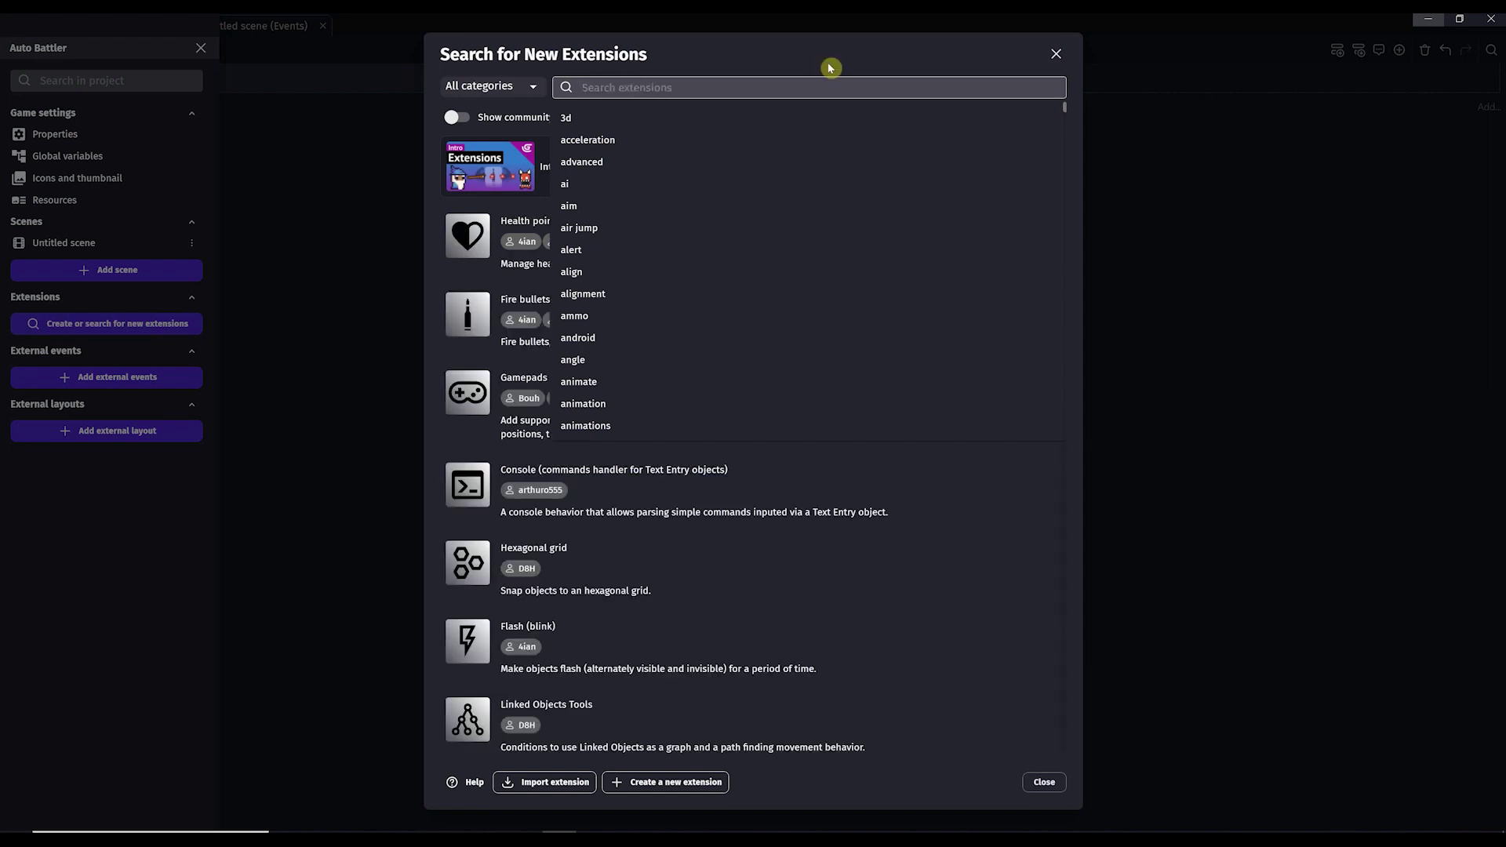
text(repeat)
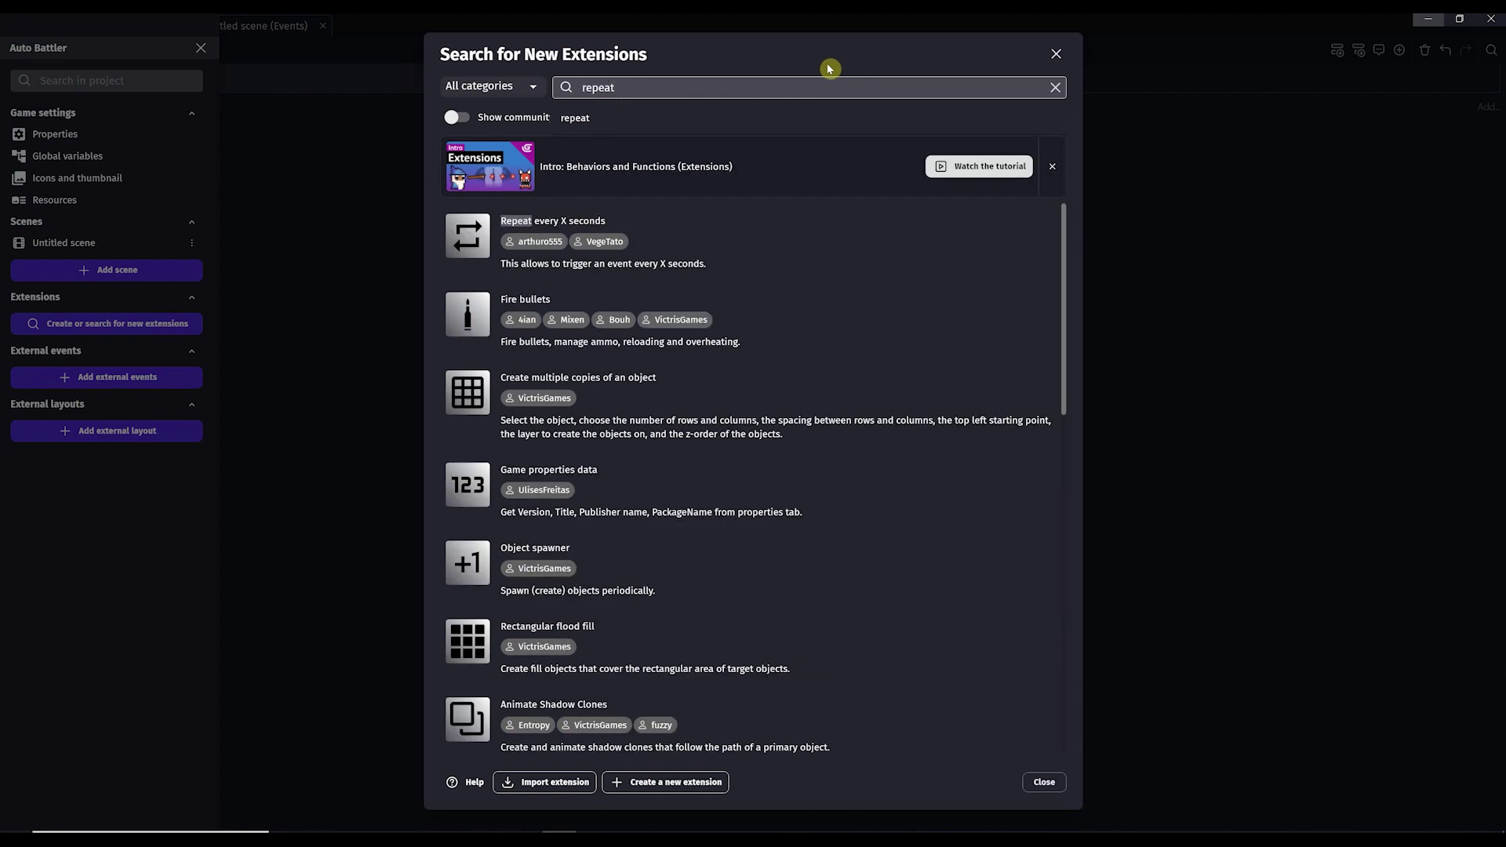
click(581, 225)
click(1043, 495)
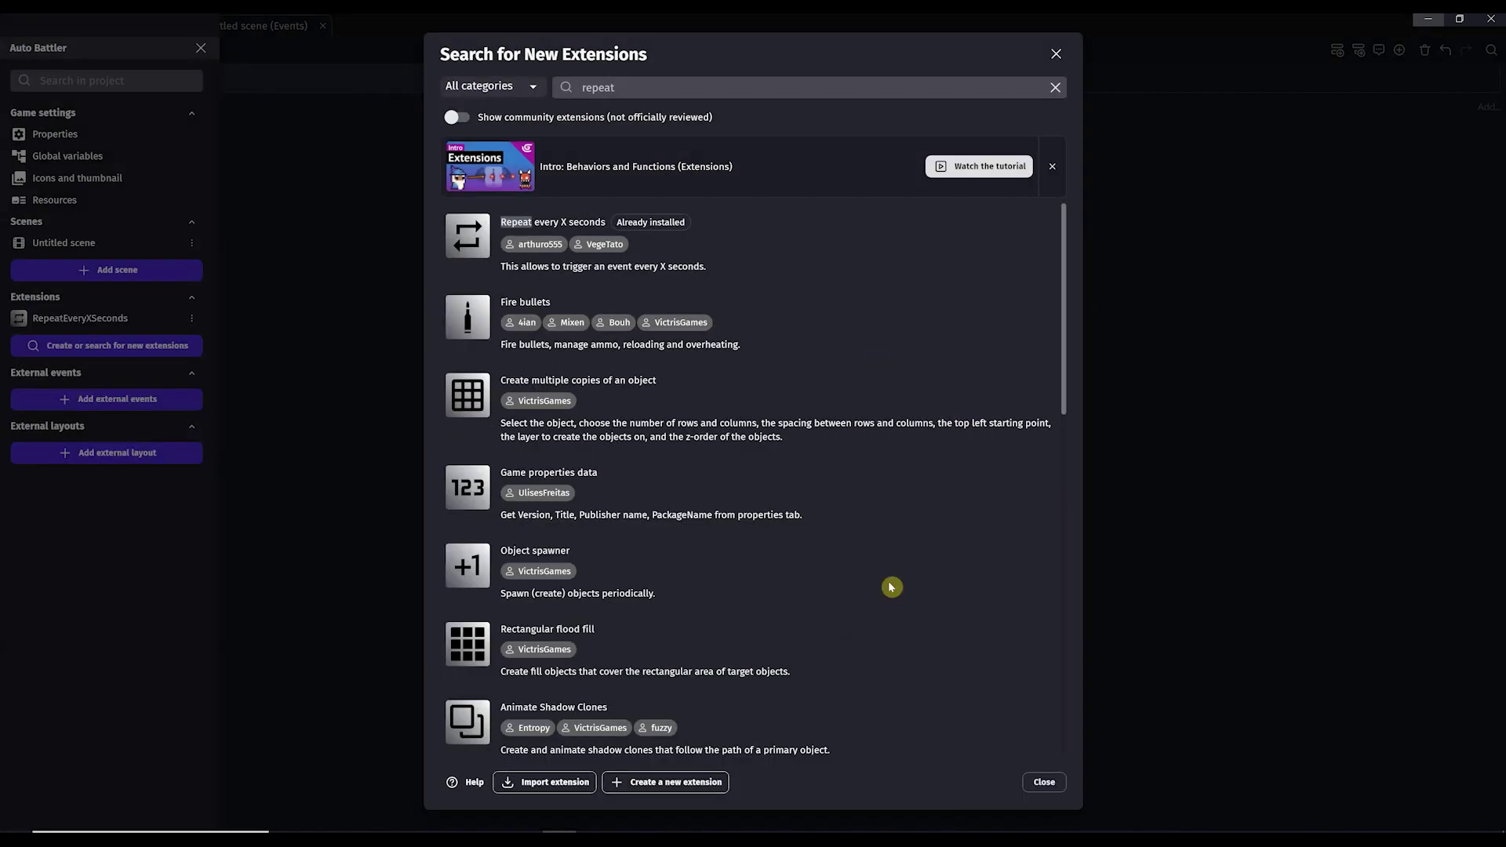
click(1043, 781)
click(674, 301)
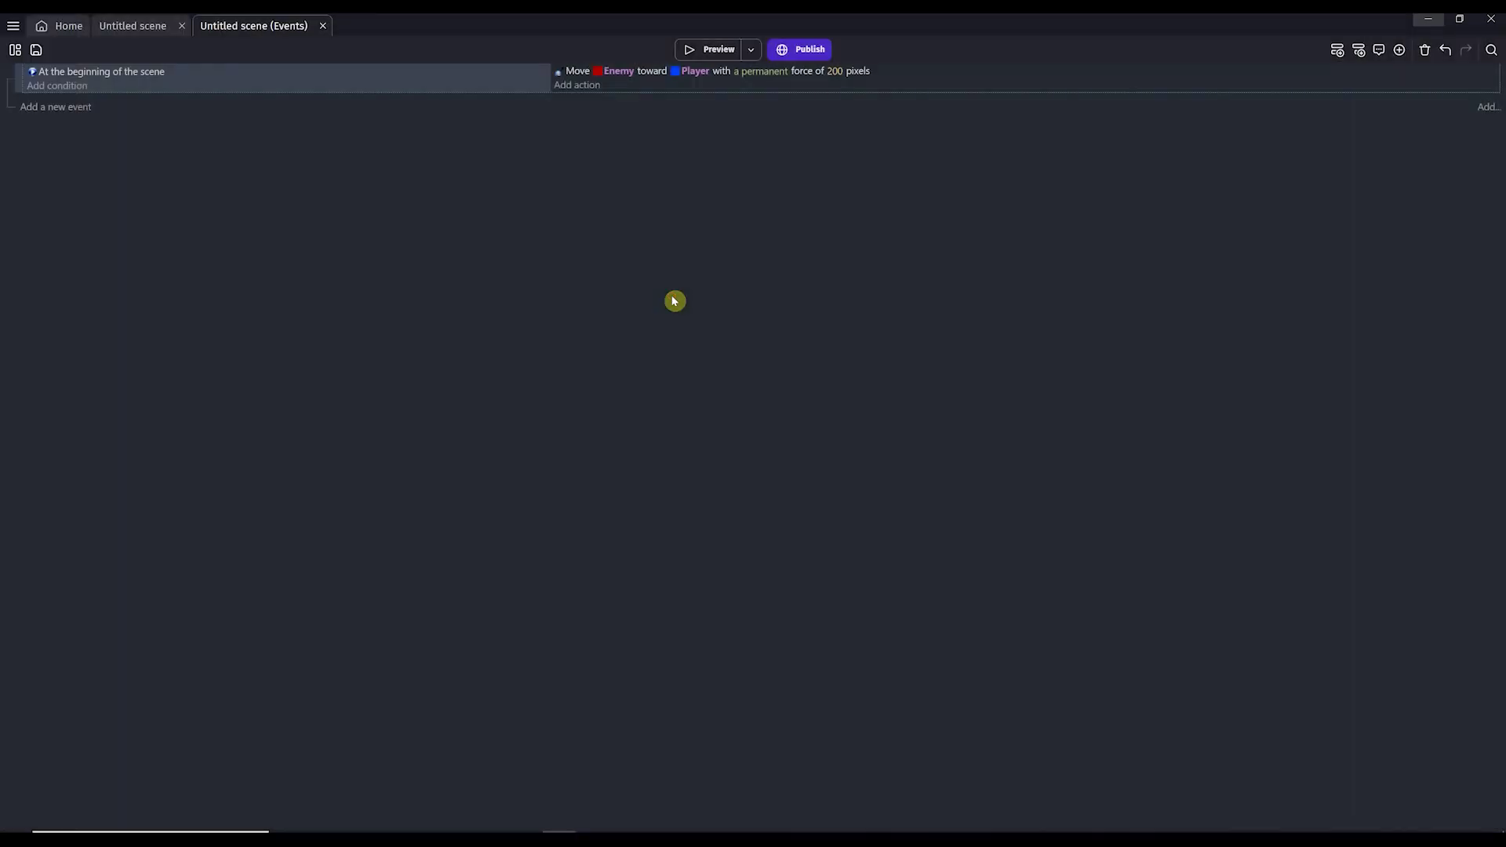
Replace the At the beginning of the scene condition with Repeat every X seconds, using the timer name "EnemyPathTimer" in double quotes
click(135, 71)
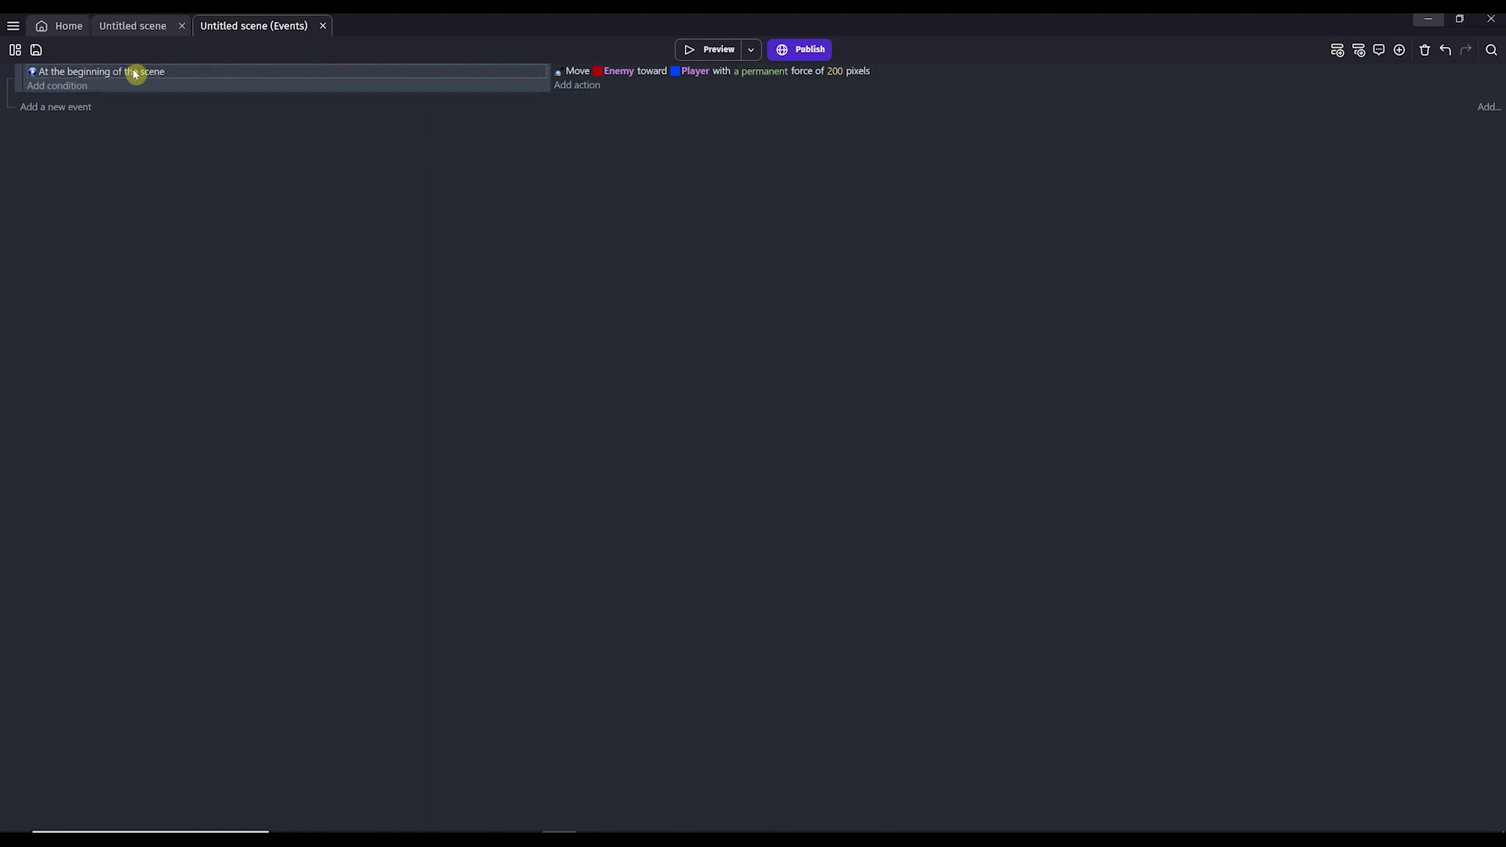
double_click(135, 73)
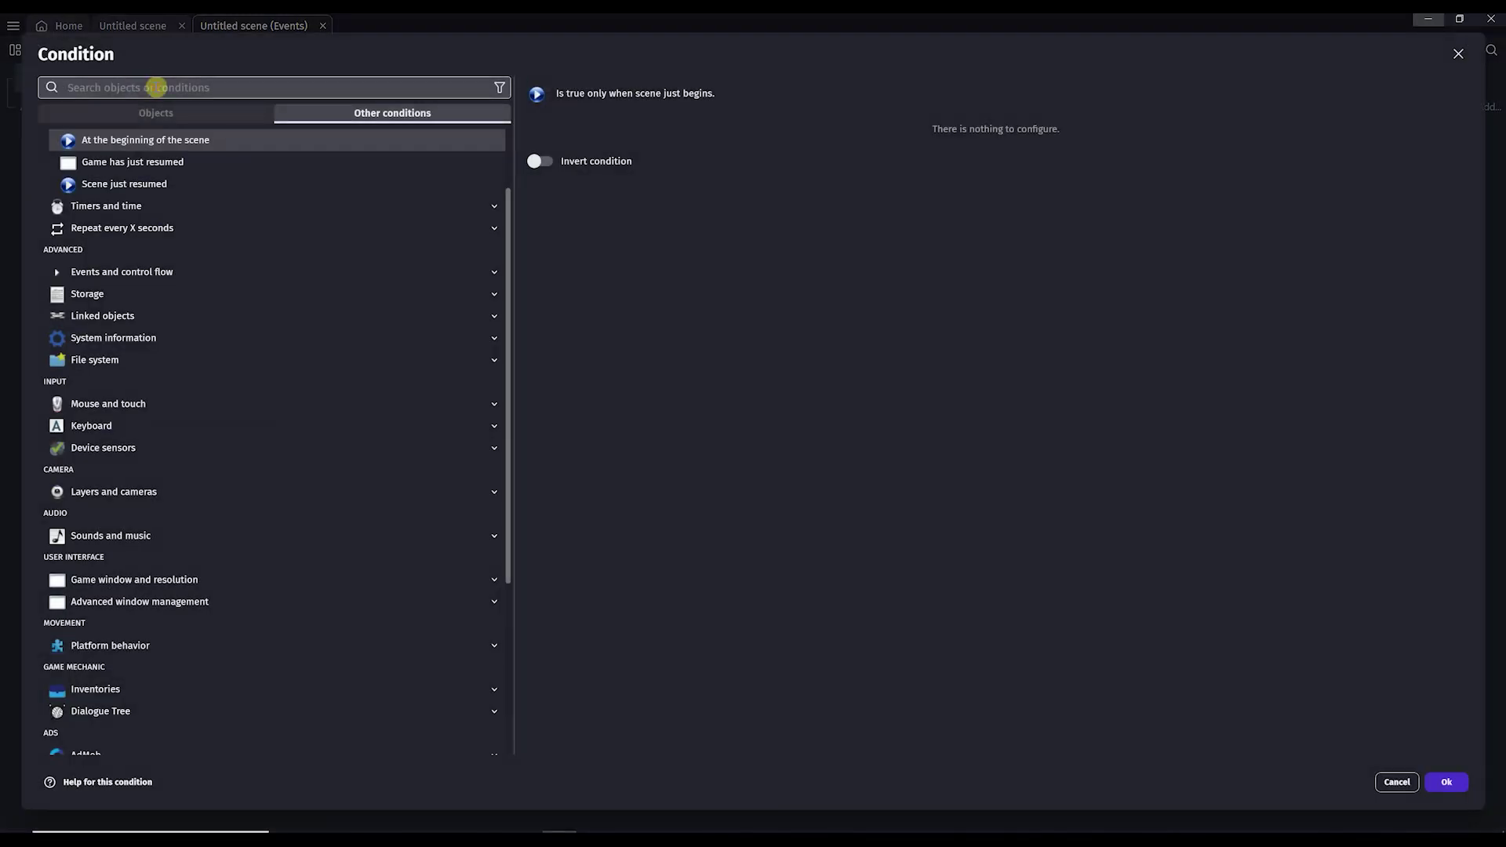
text(repeat)
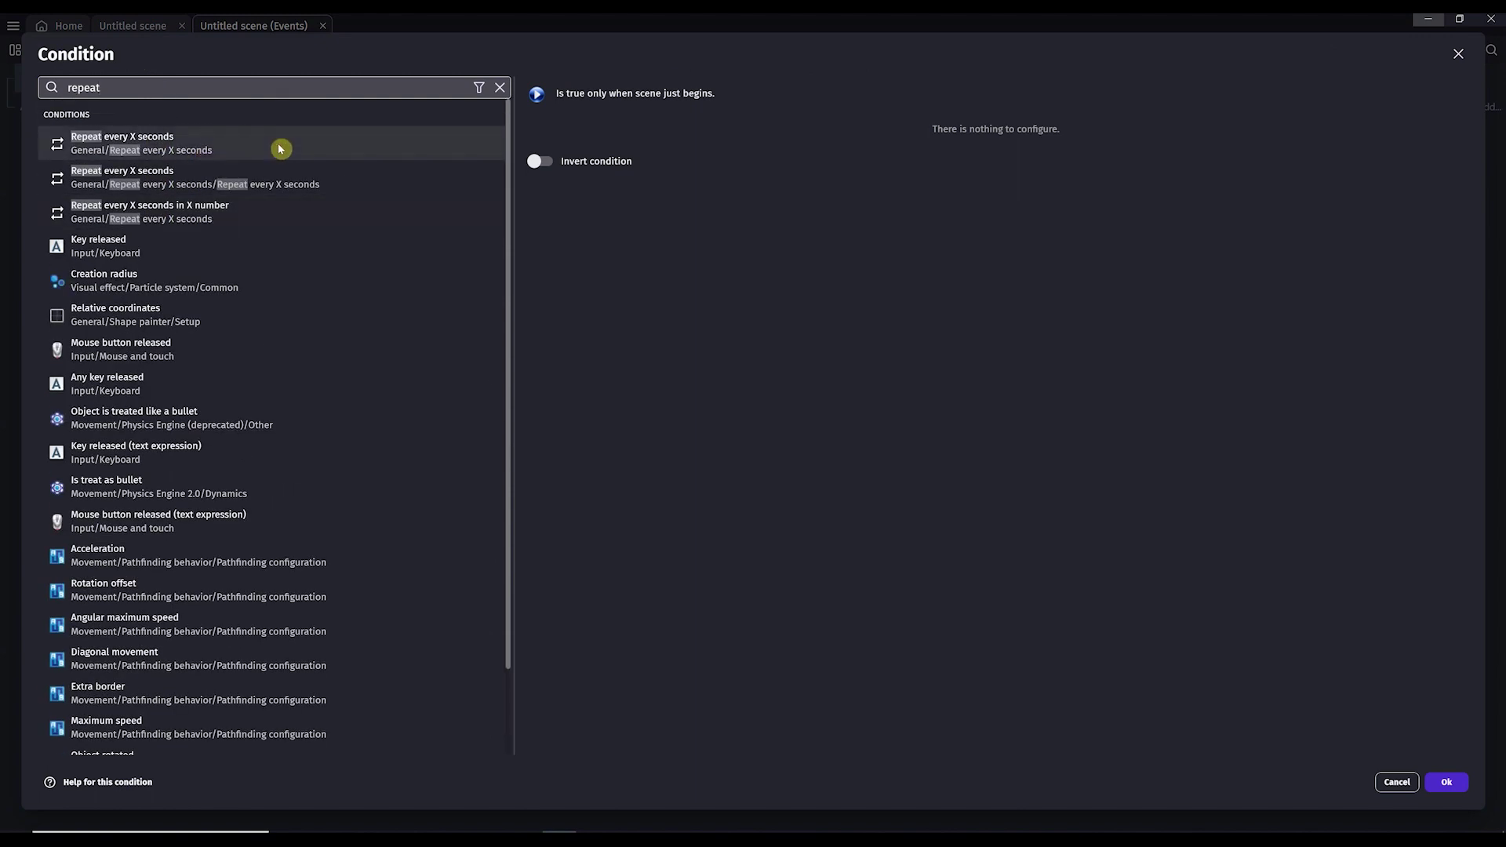
click(281, 149)
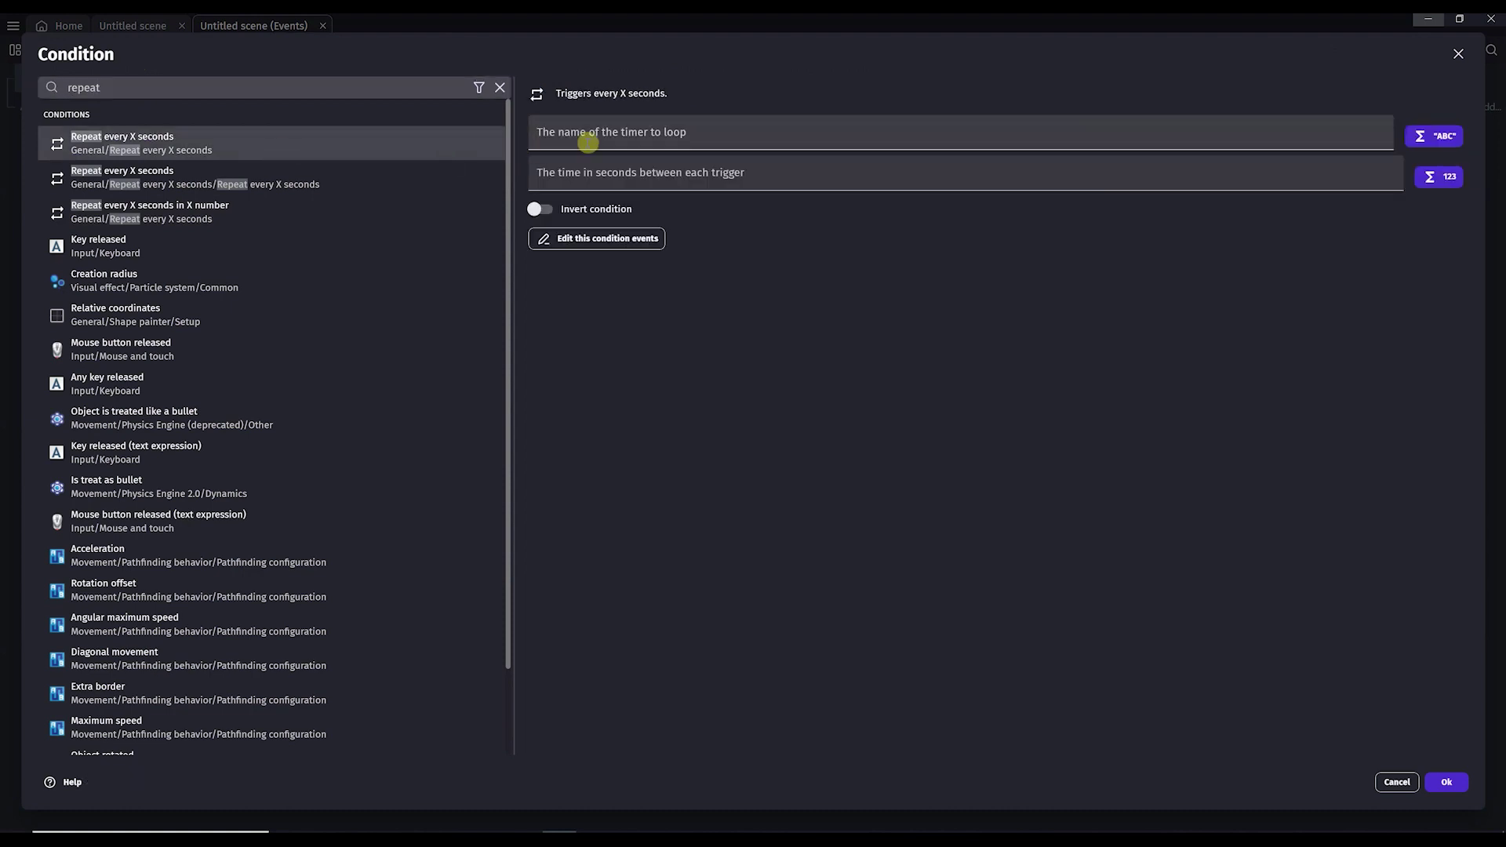
click(607, 135)
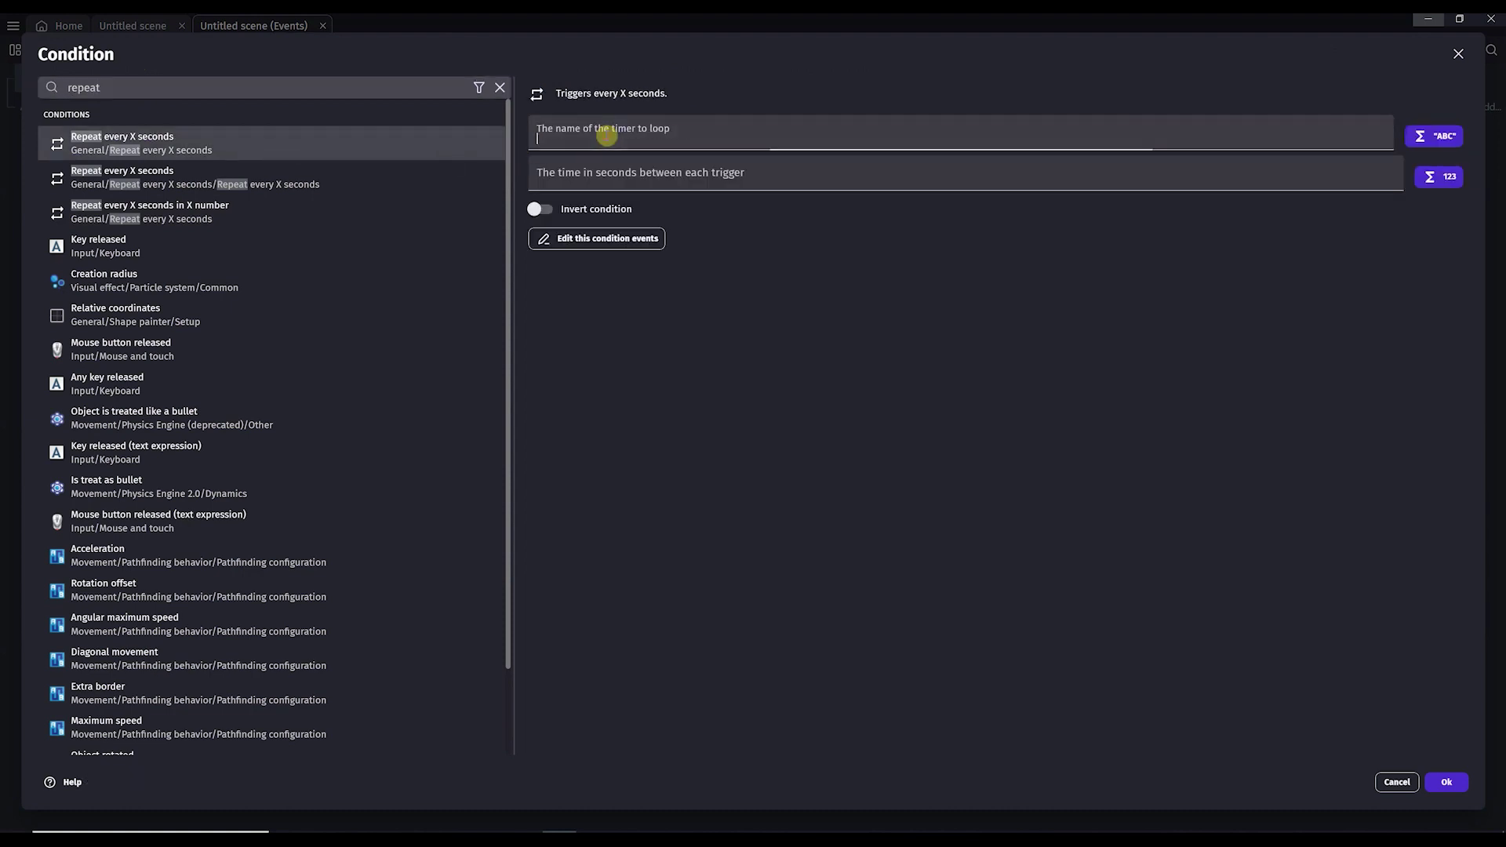
text(Enemy)
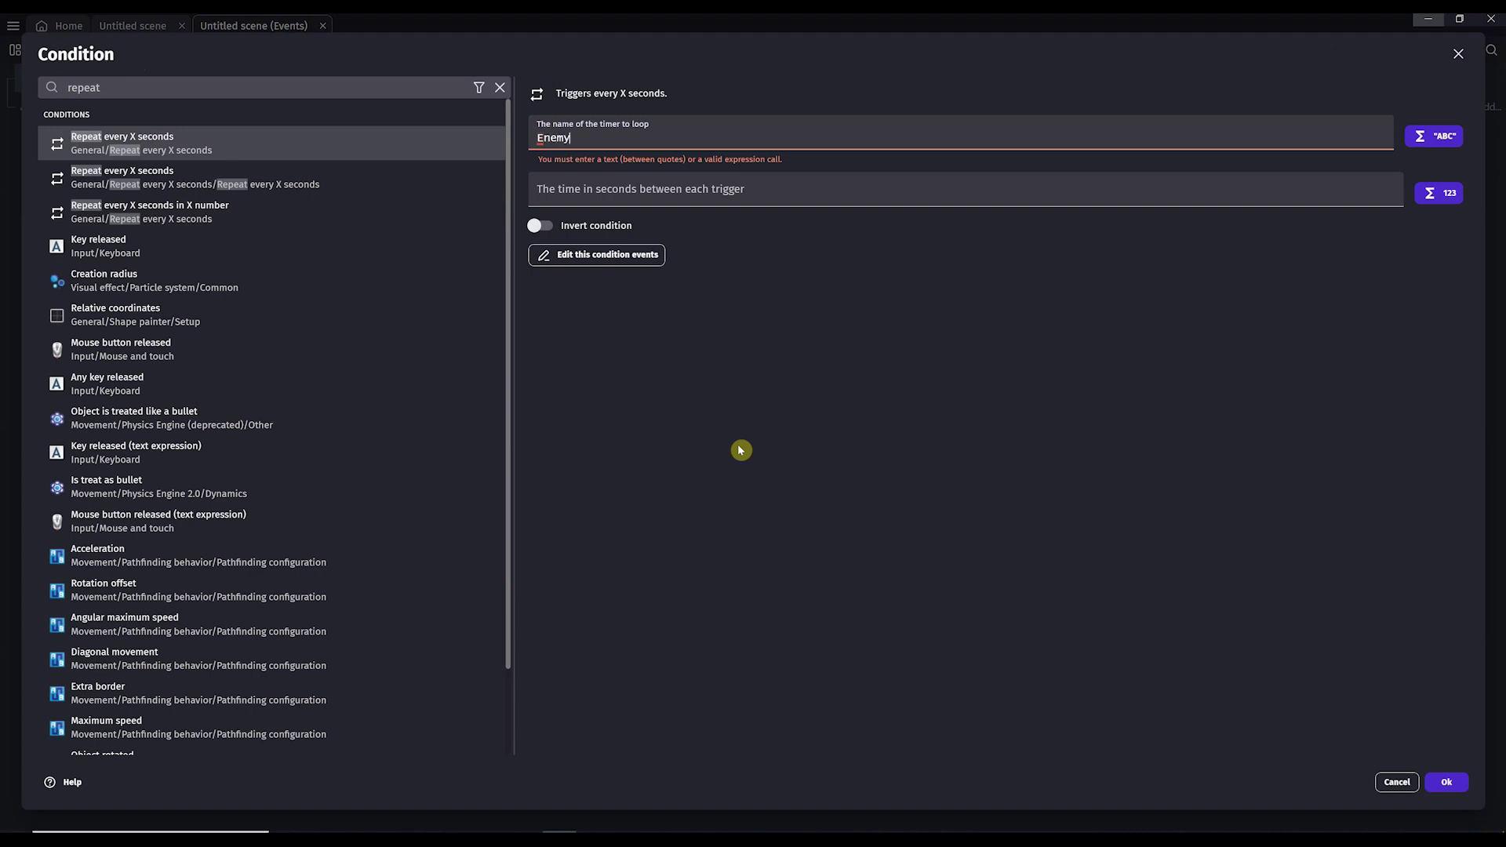
key(BackSpace)
key(BackSpace)
key(BackSpace)
key(BackSpace)
key(BackSpace)
text("P)
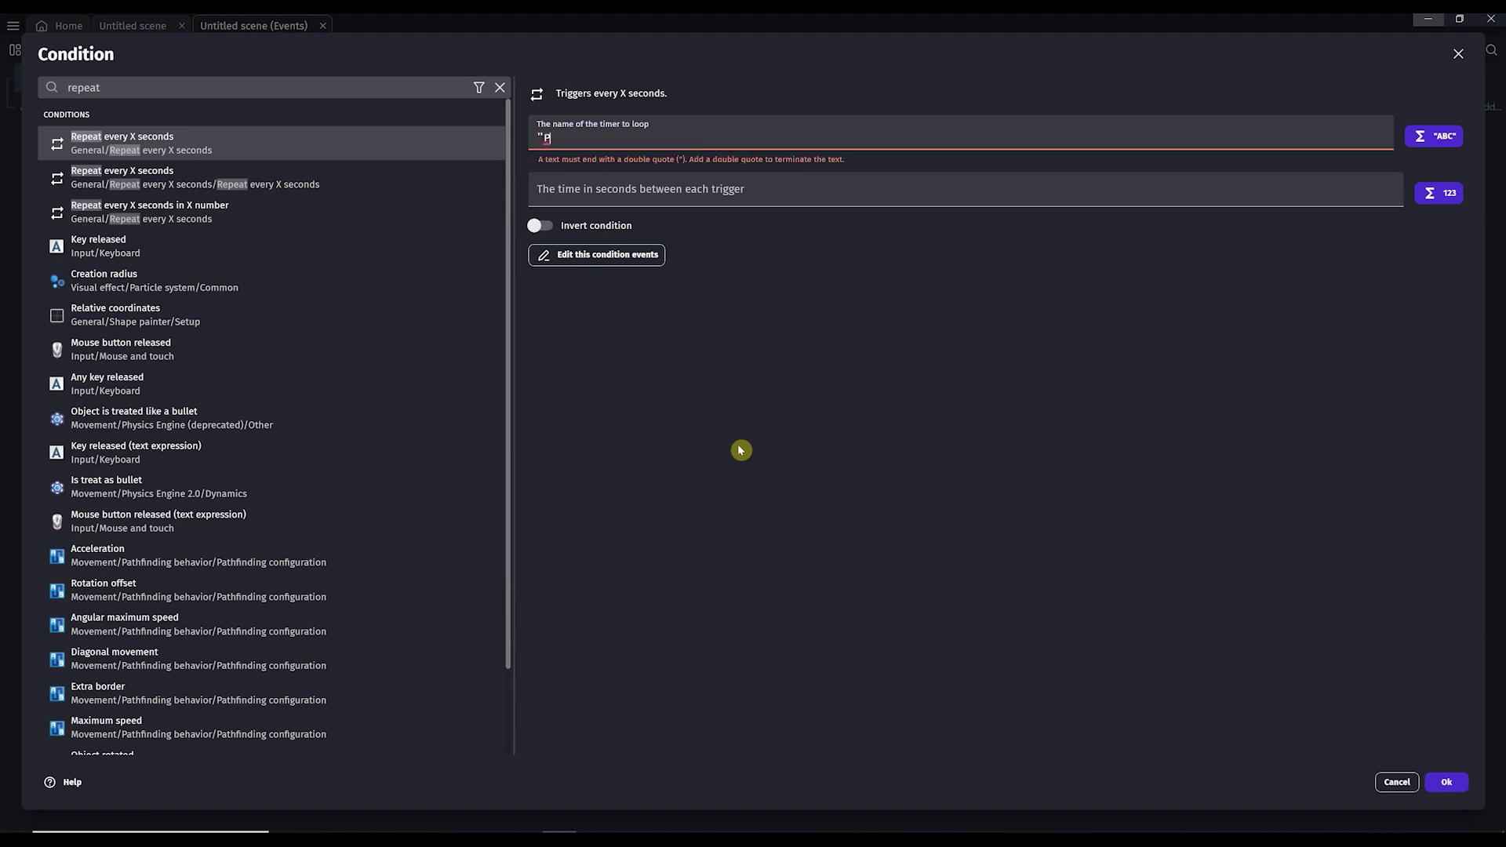
key(BackSpace)
text(Ene)
key(BackSpace)
key(BackSpace)
text(nemyPathTimer")
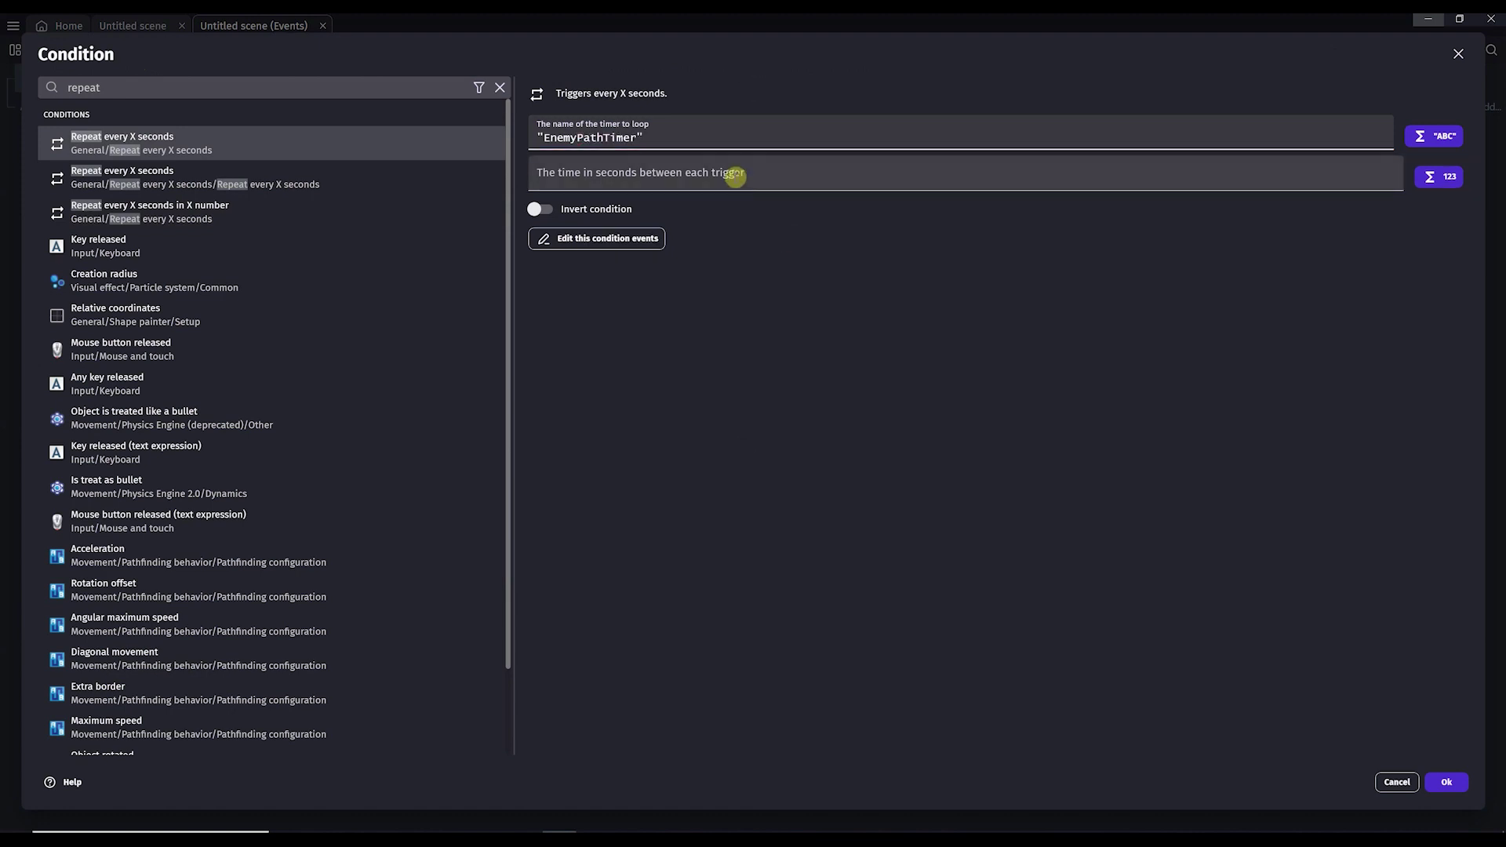
Set the time between timer triggers to 0.1 seconds, confirm the condition and preview the scene
click(776, 178)
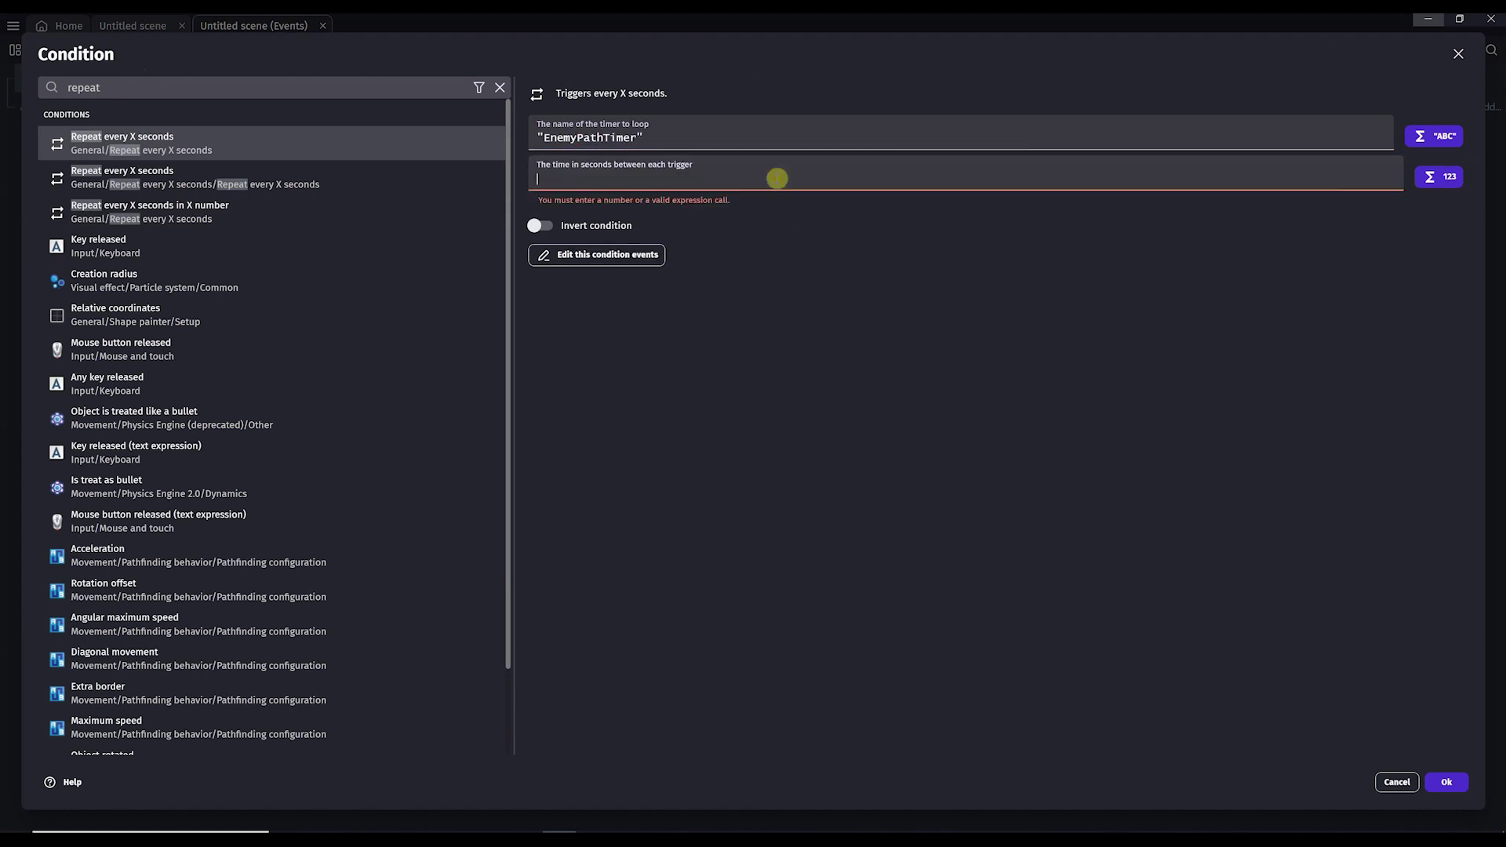
text(0.1)
key(Return)
click(705, 51)
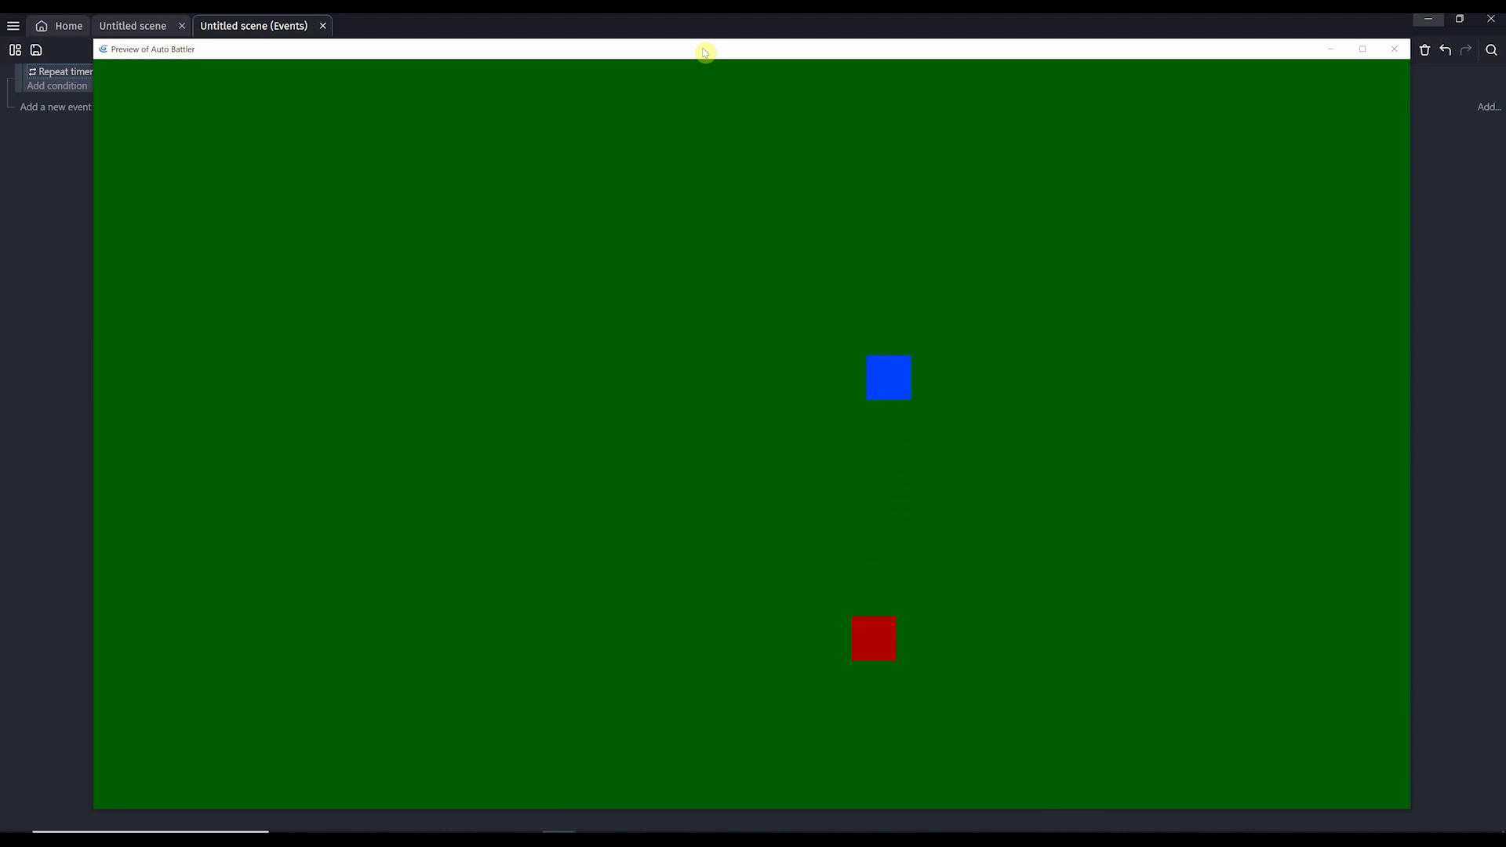
click(1393, 48)
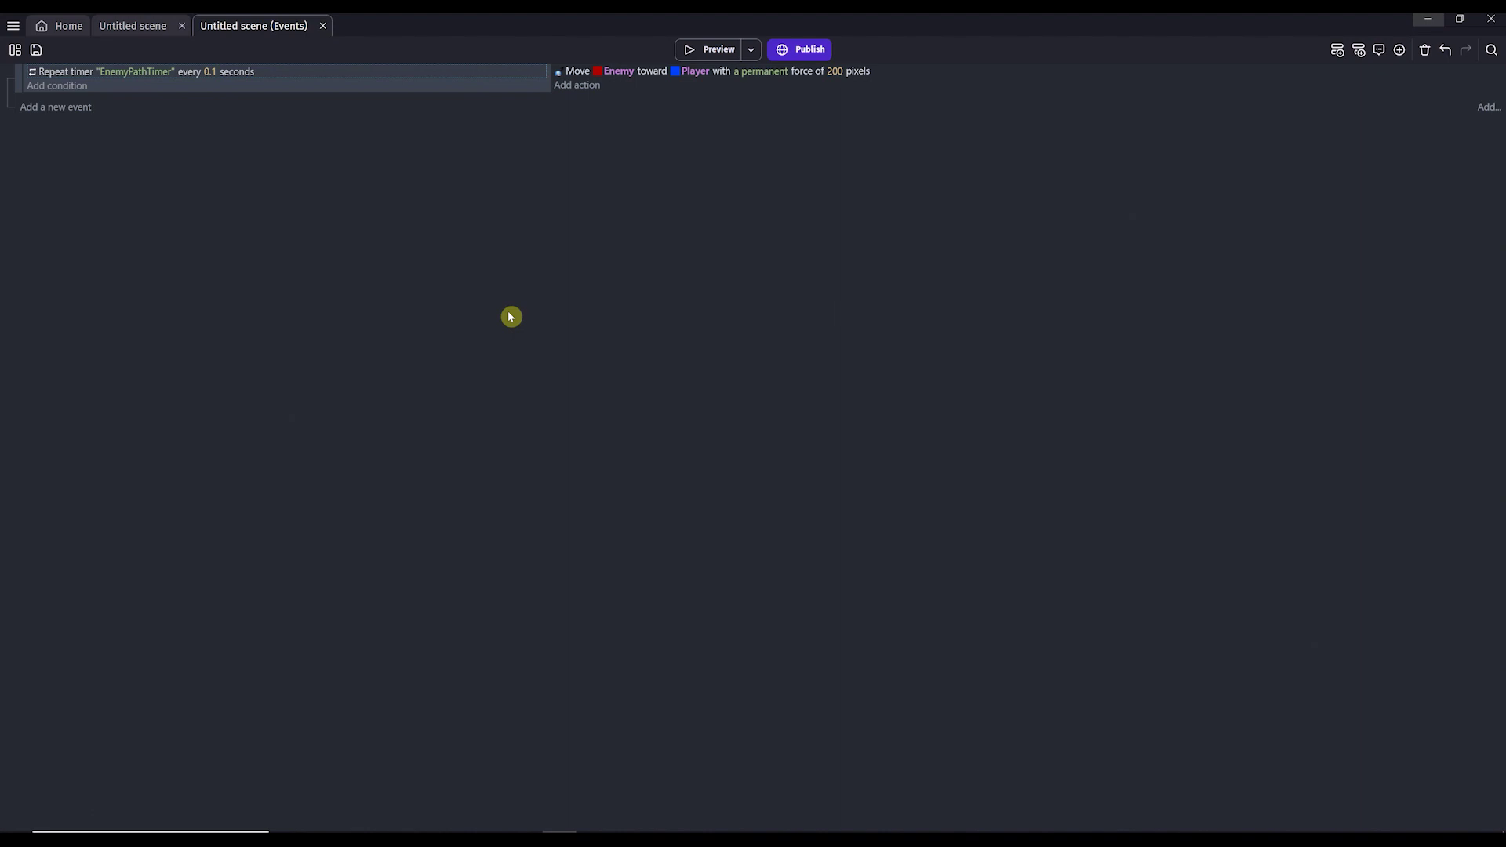
Add a Stop the object action for Enemy, place it above the move-toward-Player action, and preview the scene
click(577, 86)
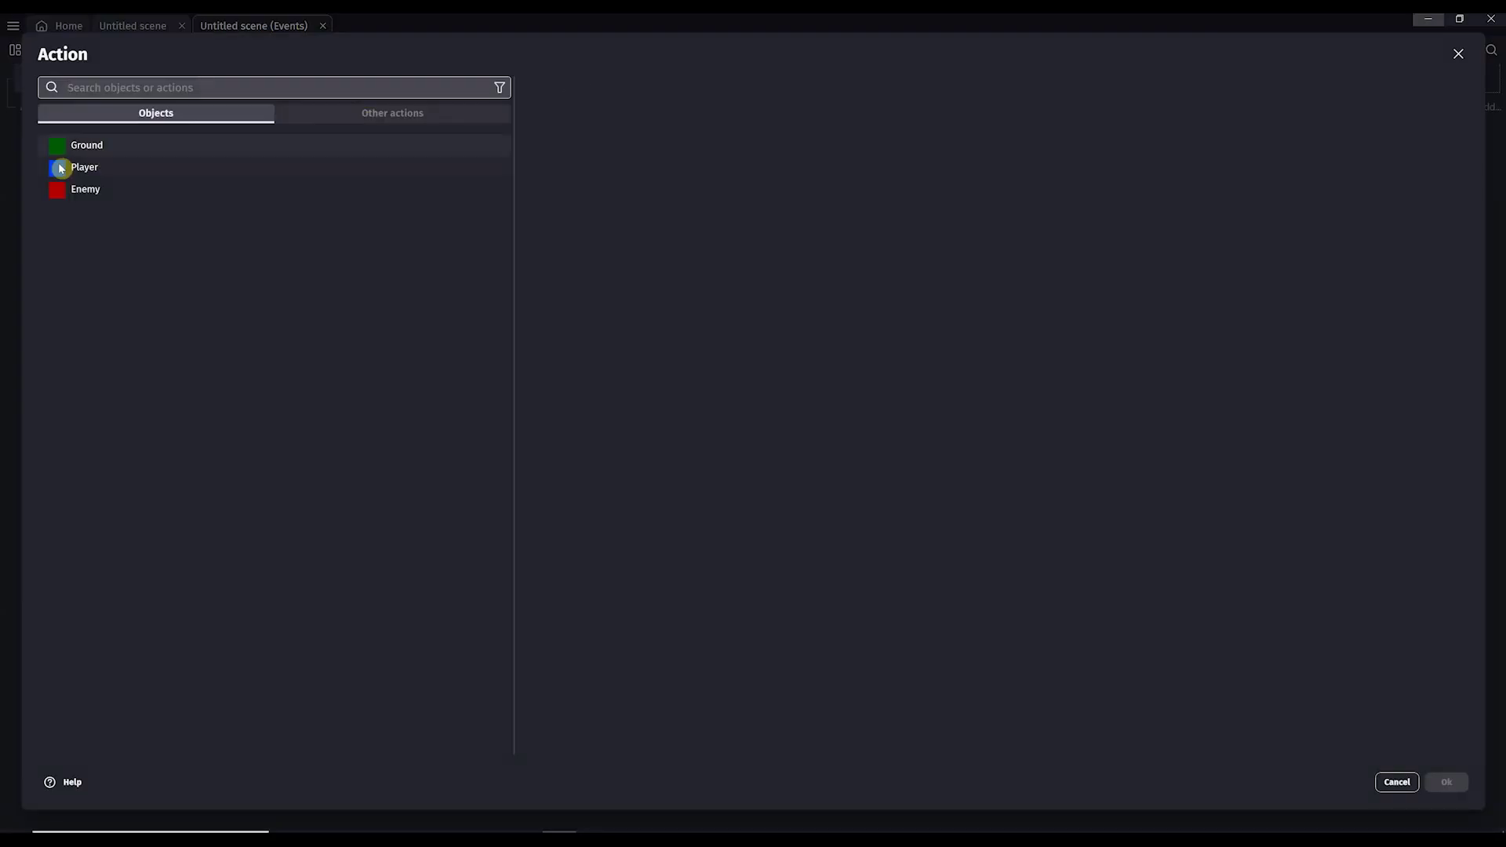
click(84, 190)
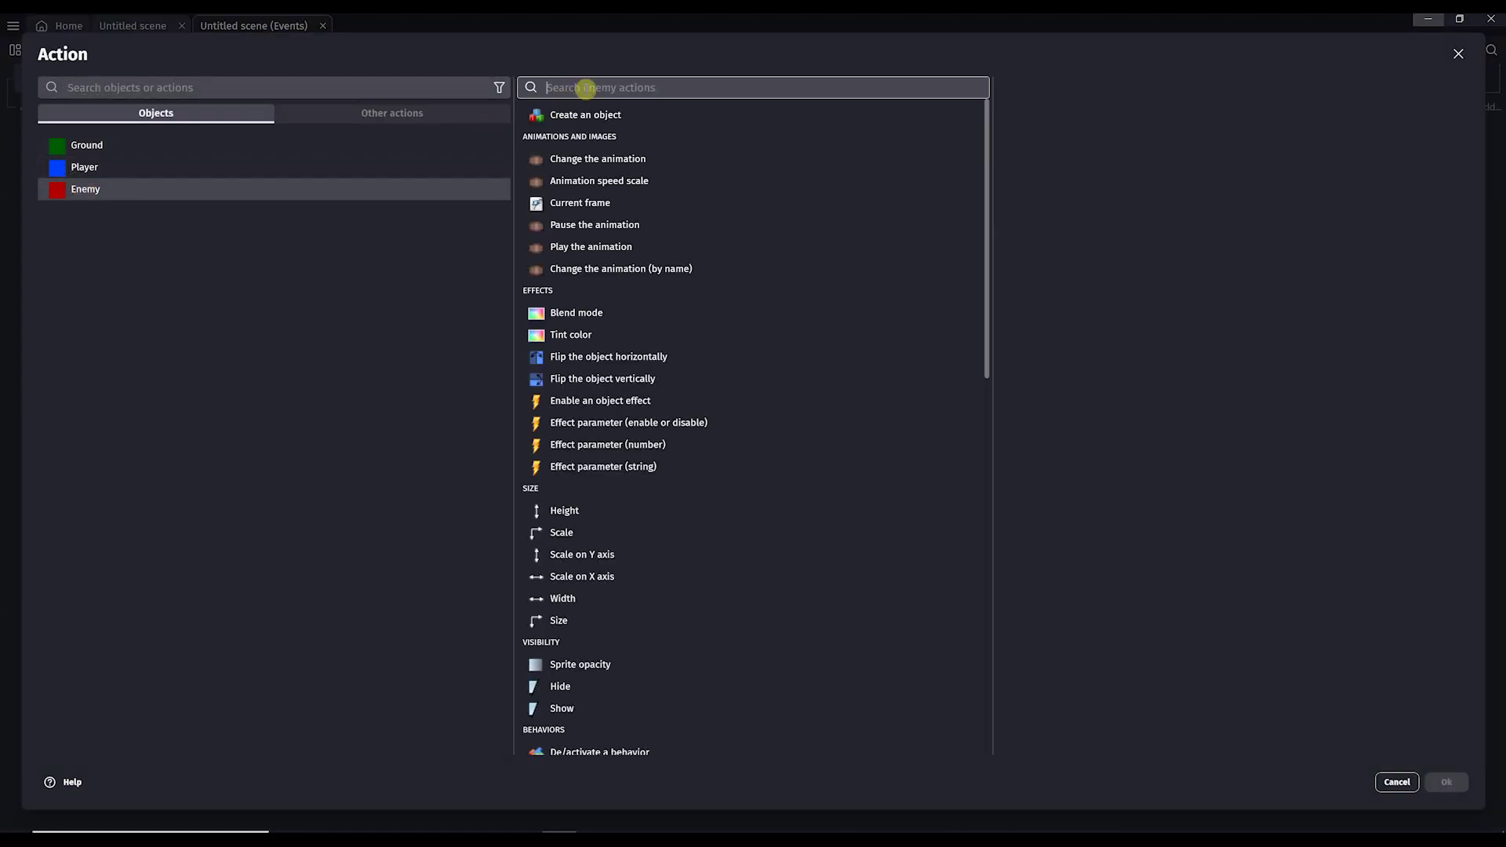
text(stop)
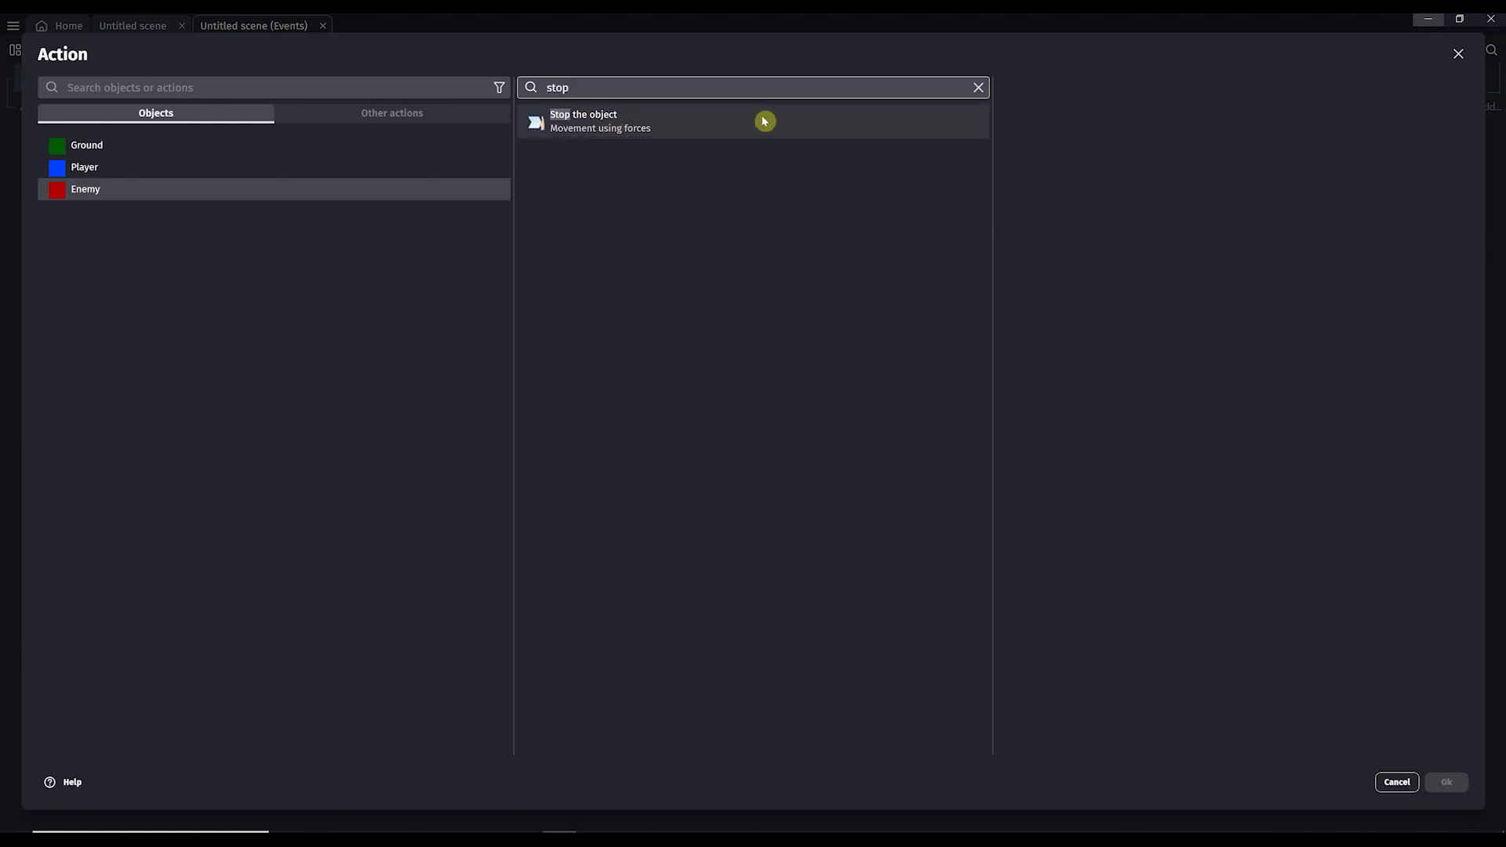
click(764, 121)
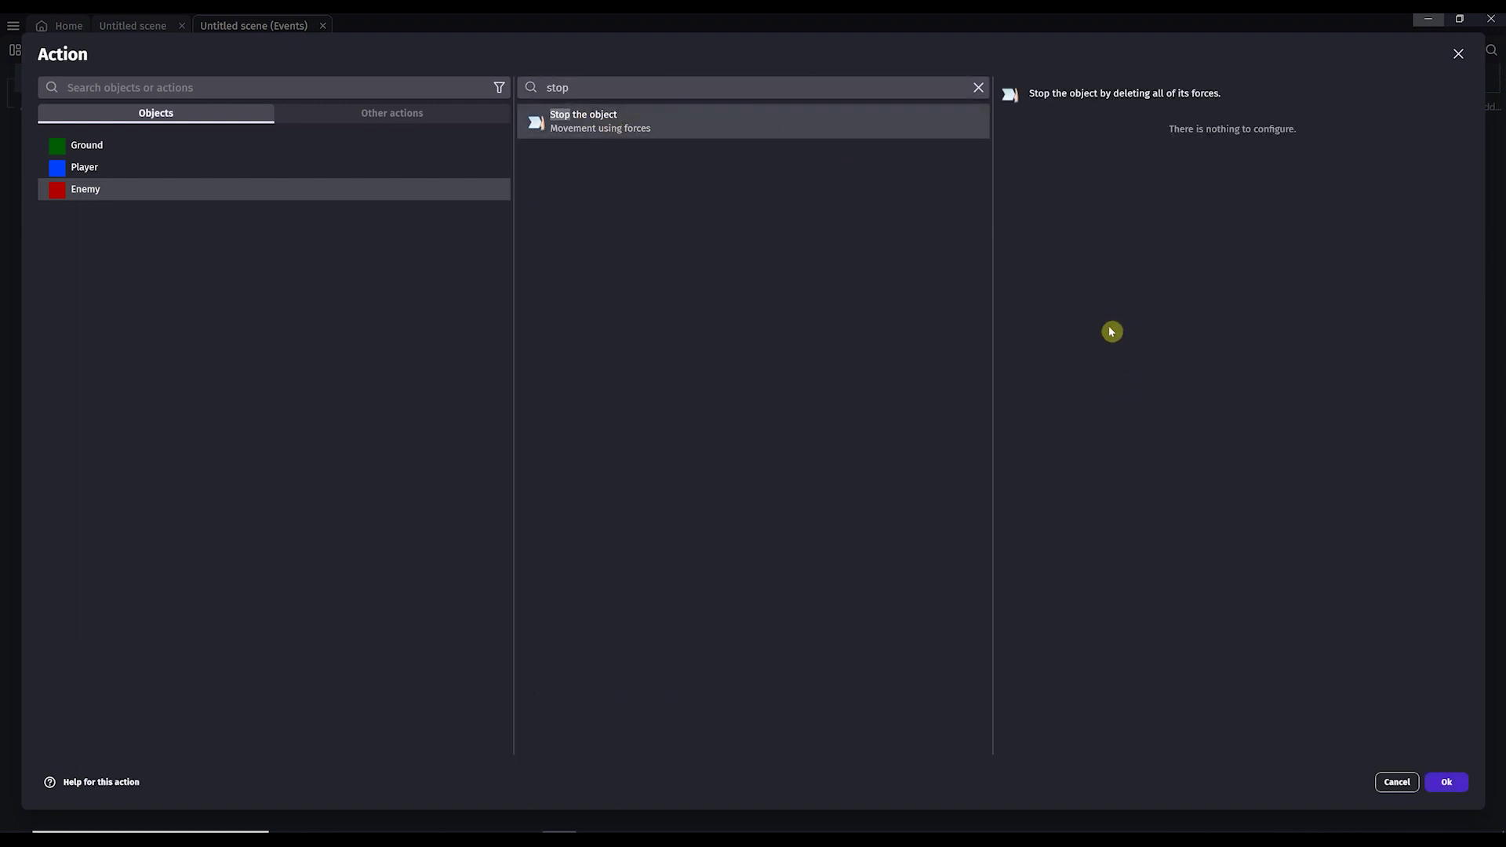
click(1439, 781)
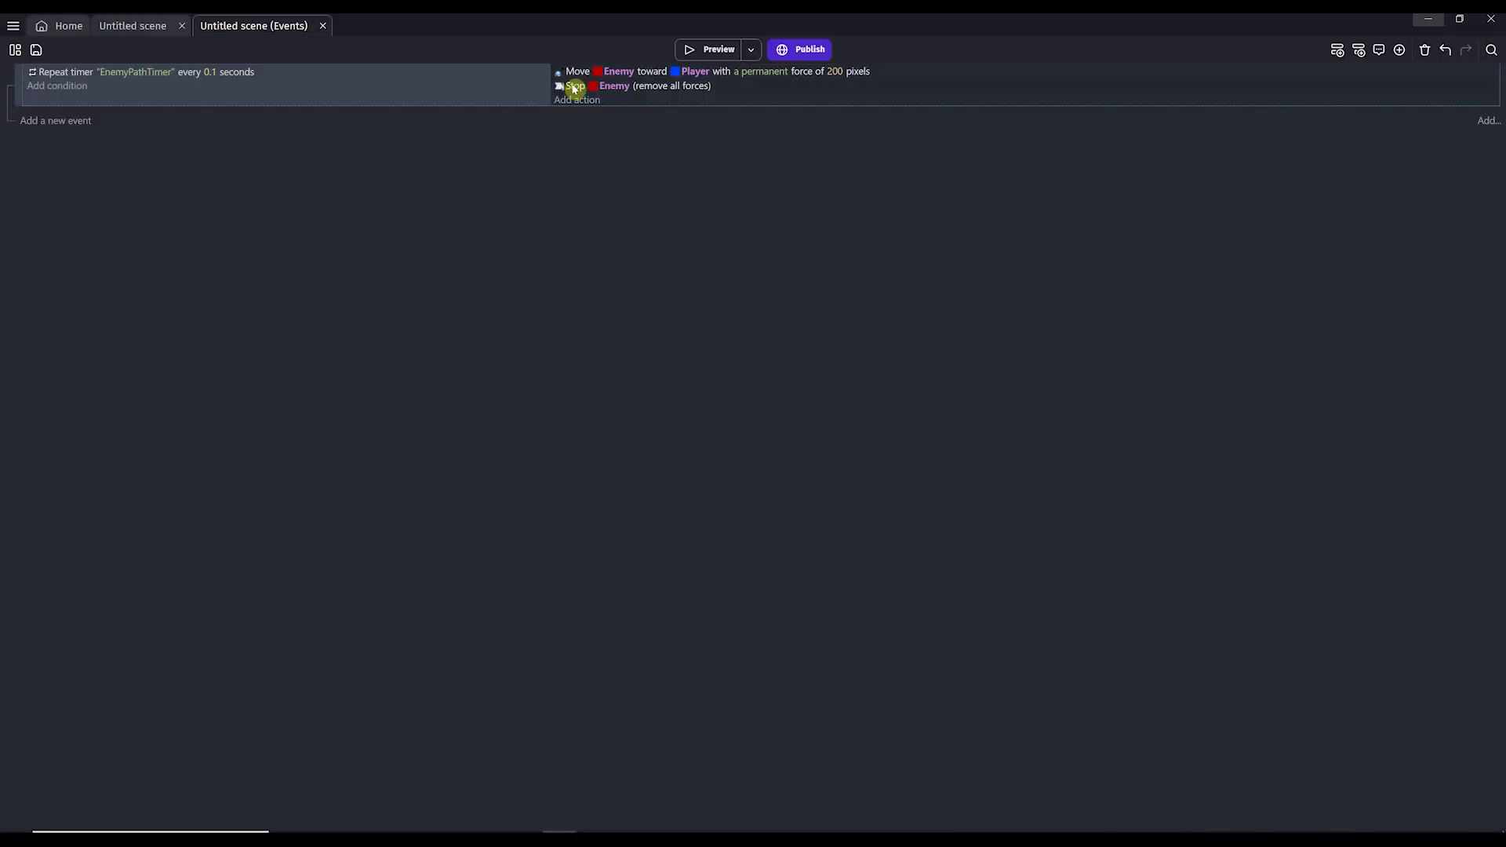
drag(575, 86, 578, 71)
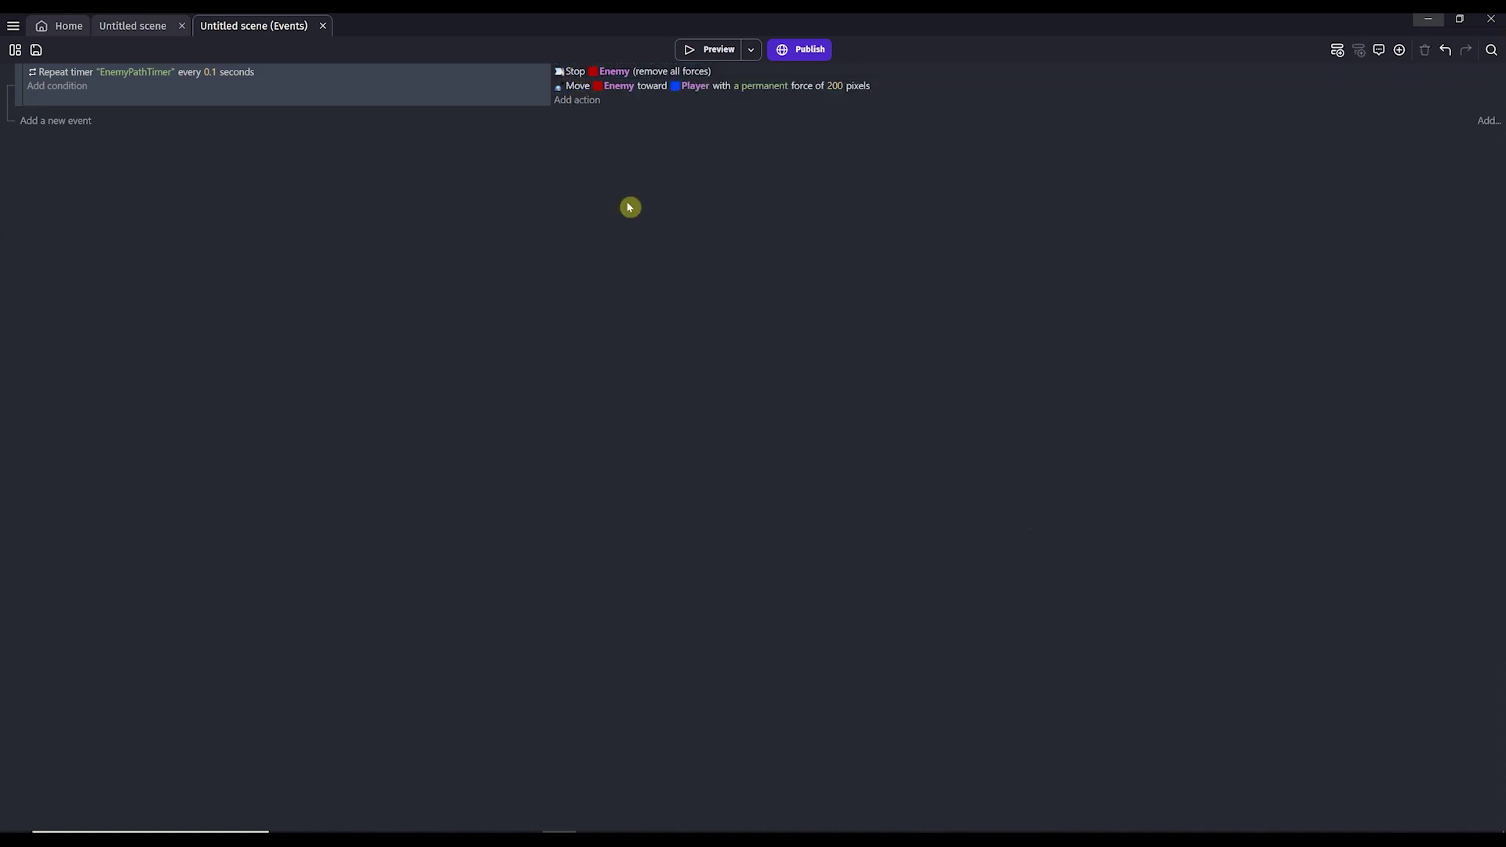
click(711, 49)
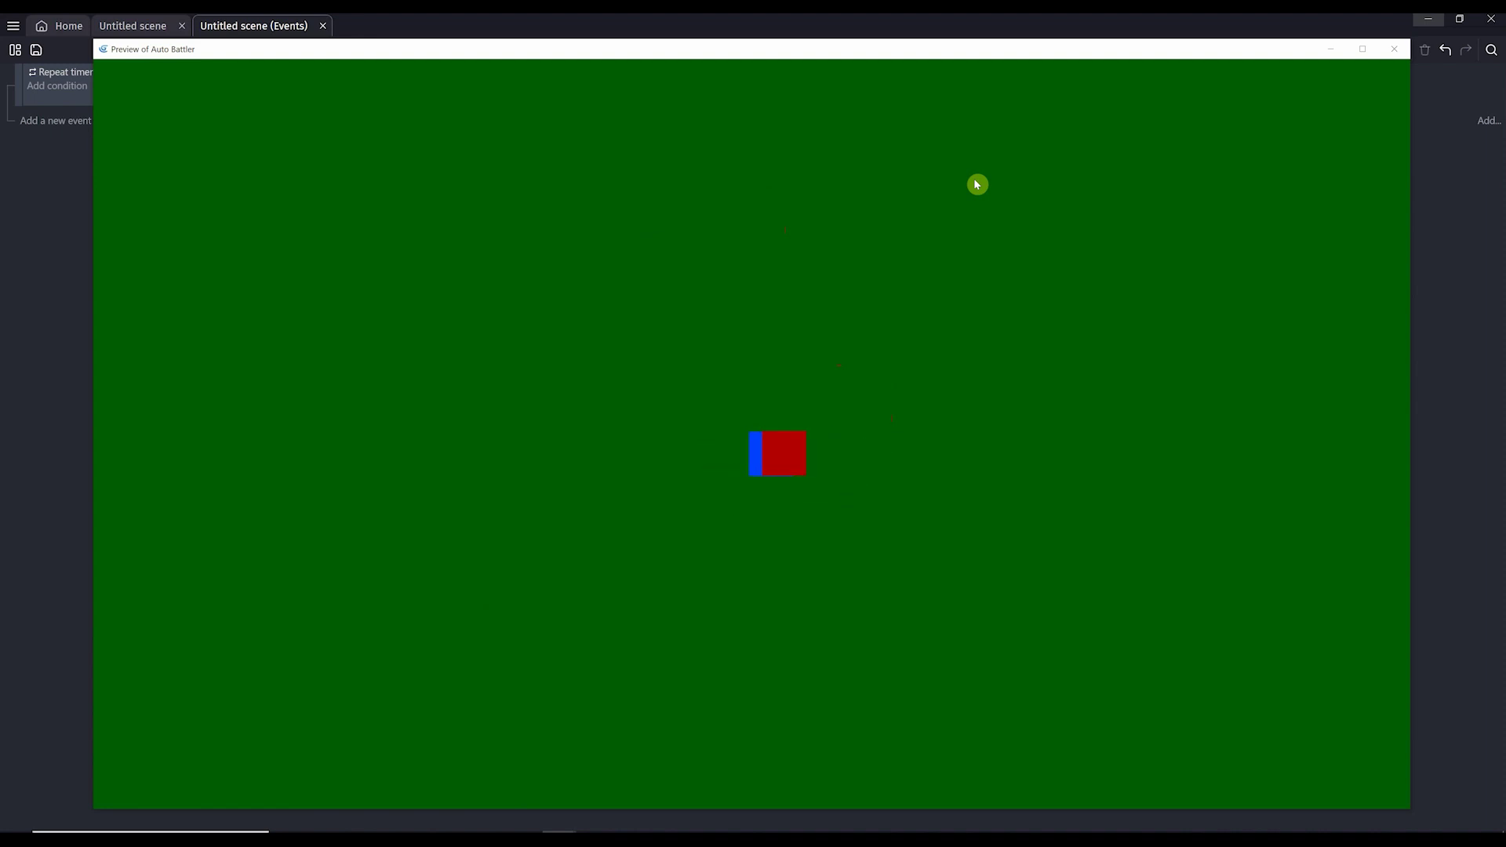
click(1389, 52)
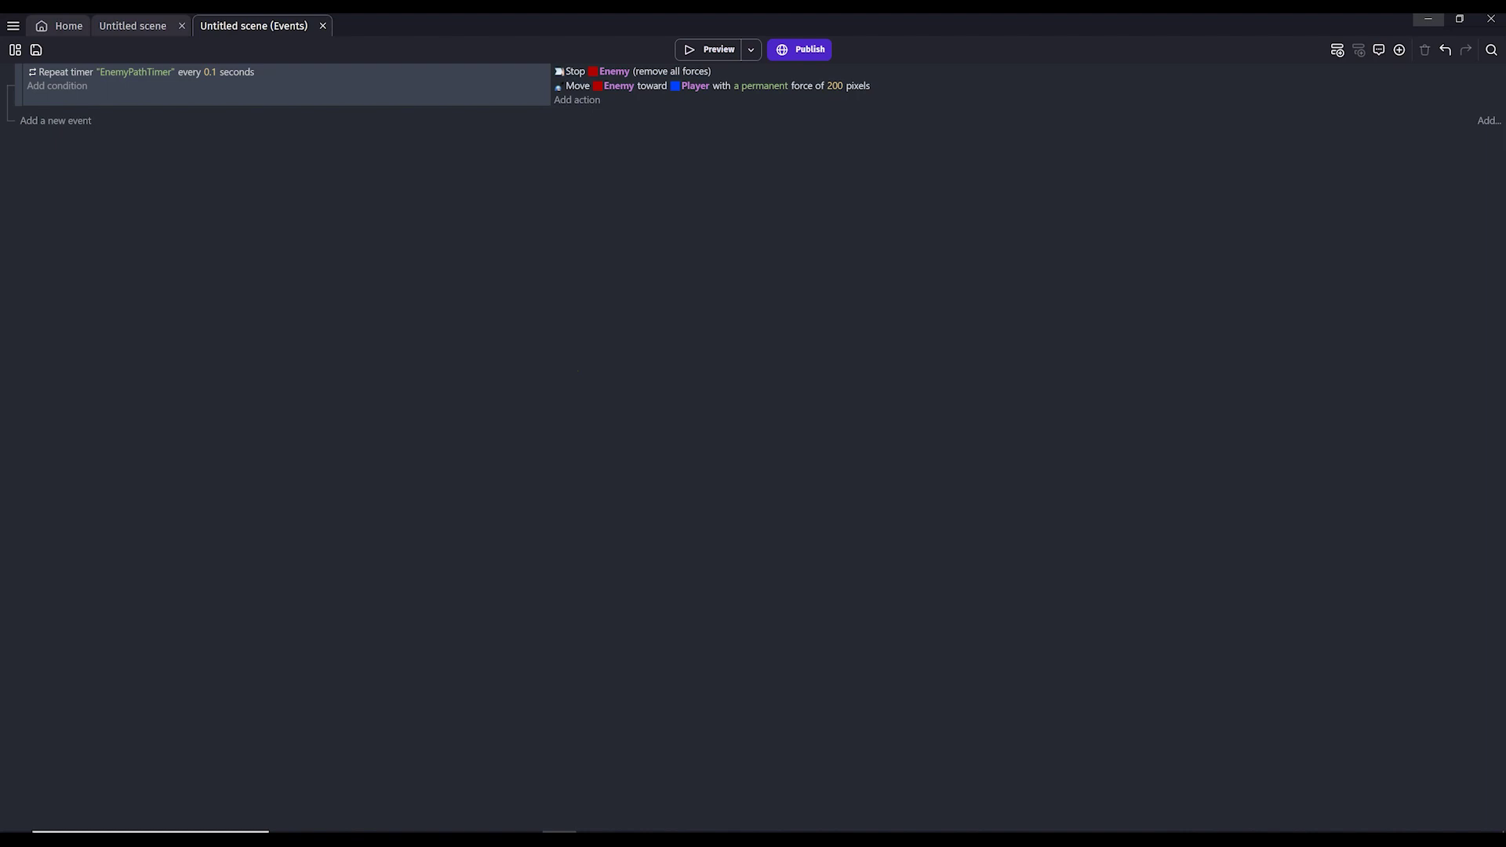
Set the speed of Enemy's permanent force toward Player to 125 pixels per second
click(836, 86)
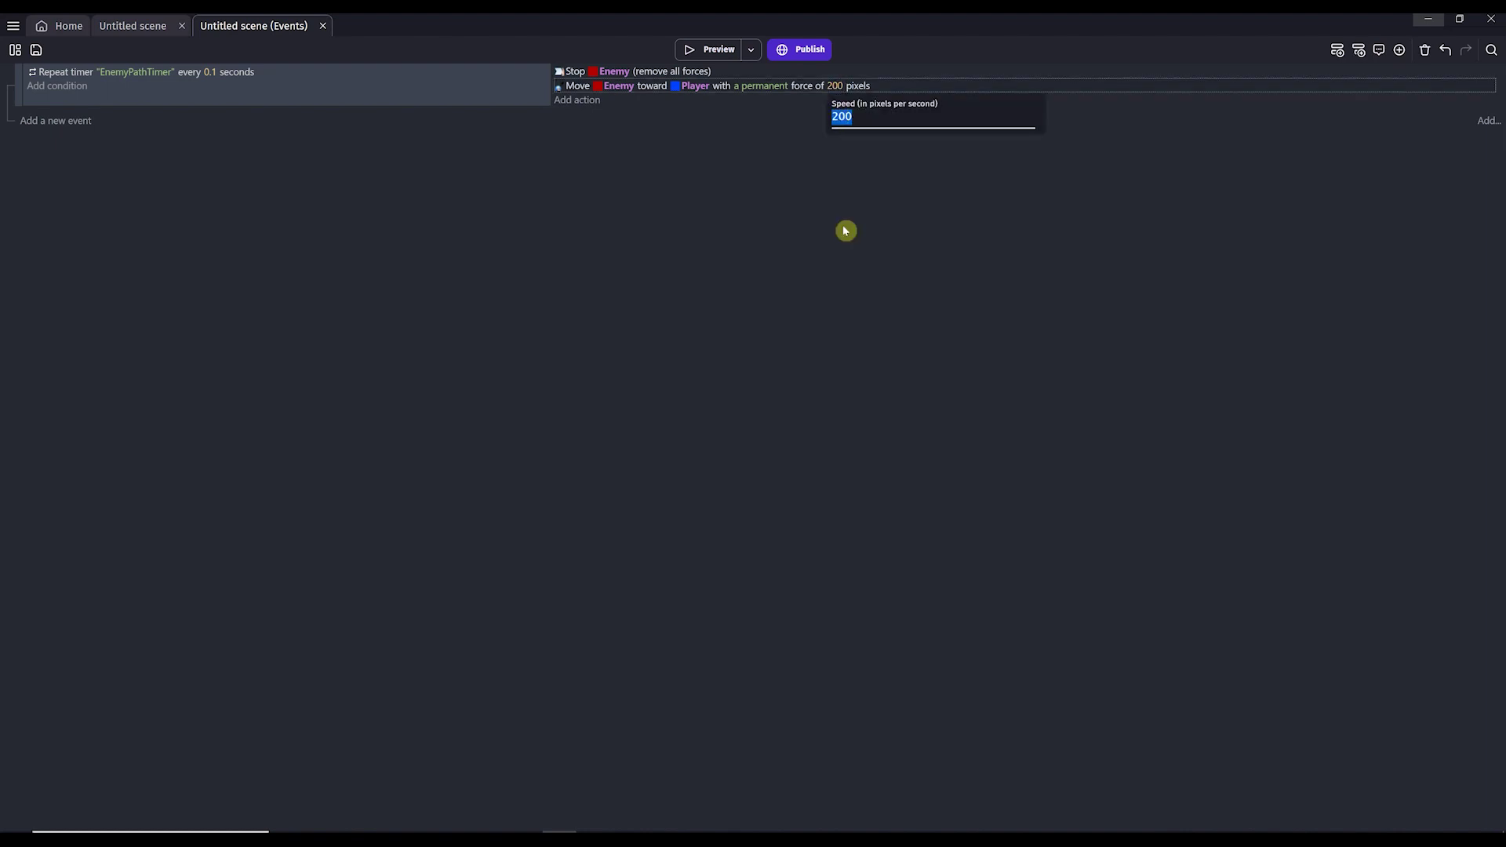
text(125)
key(Return)
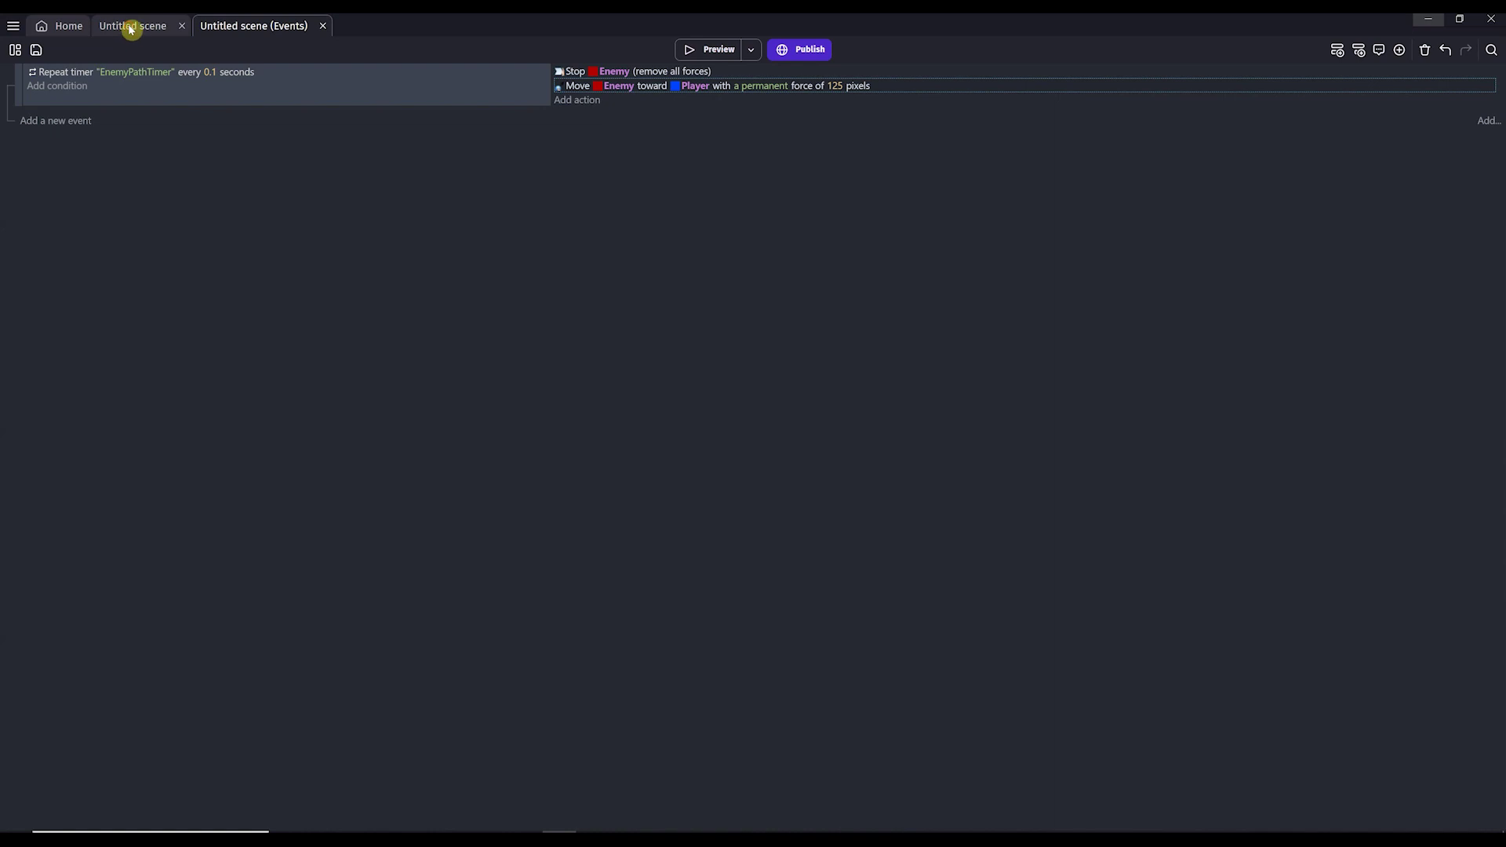
Create a new Sprite object in the scene and name it Bullet
click(131, 28)
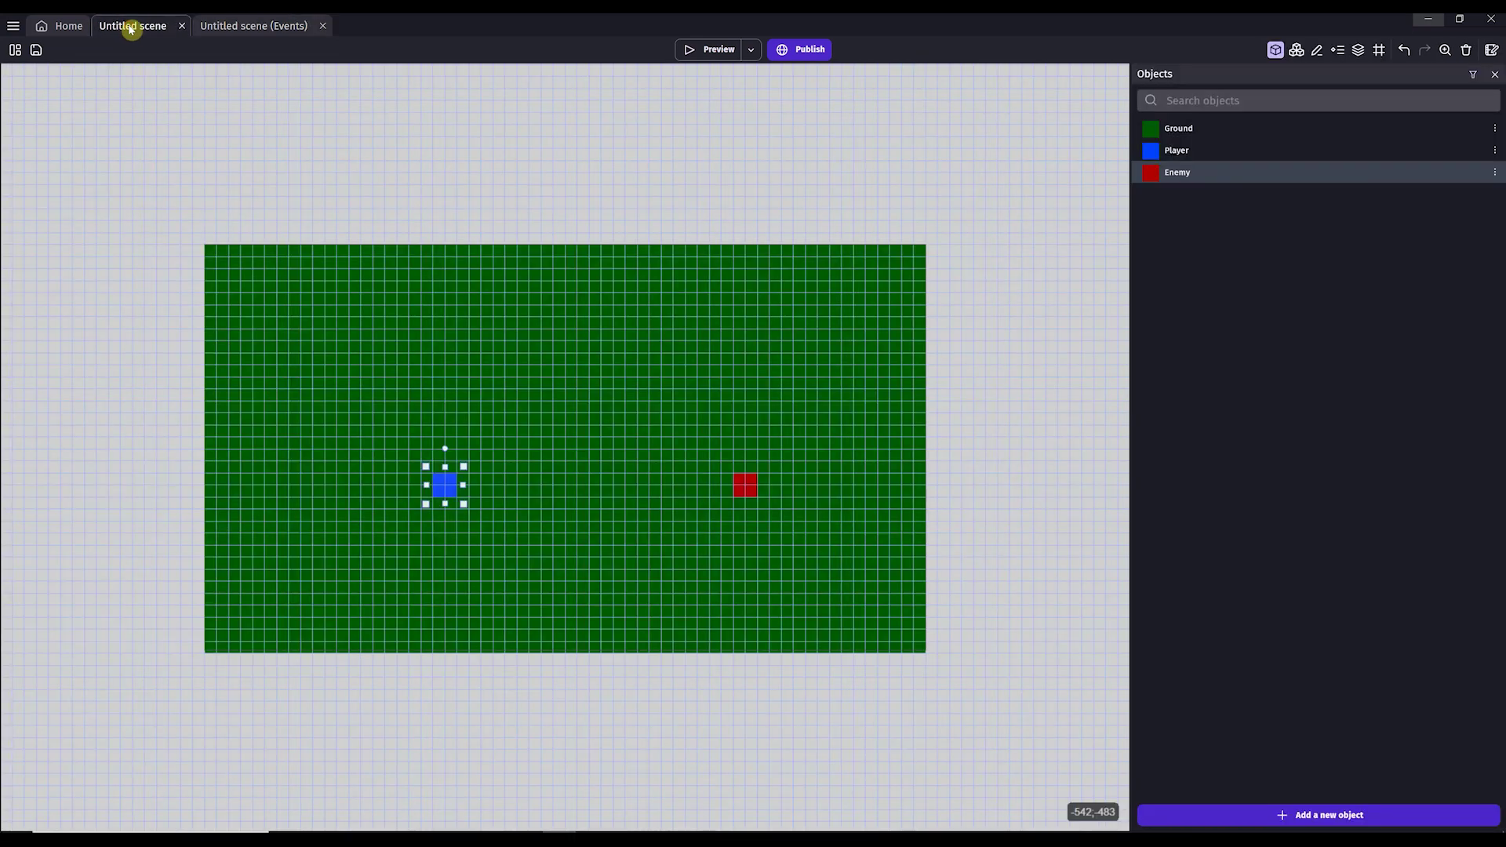
click(1314, 814)
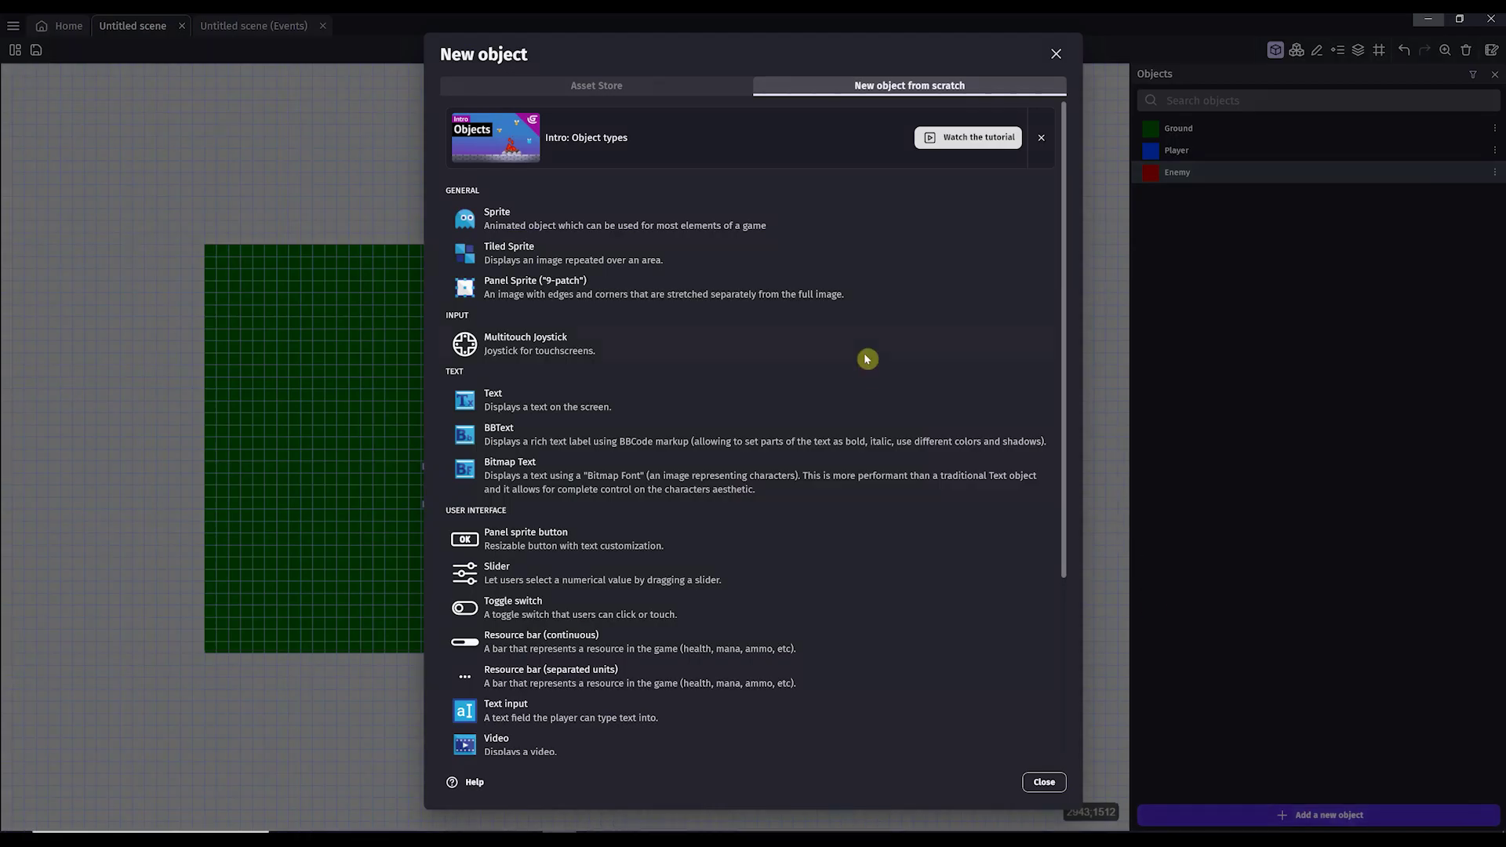
click(557, 213)
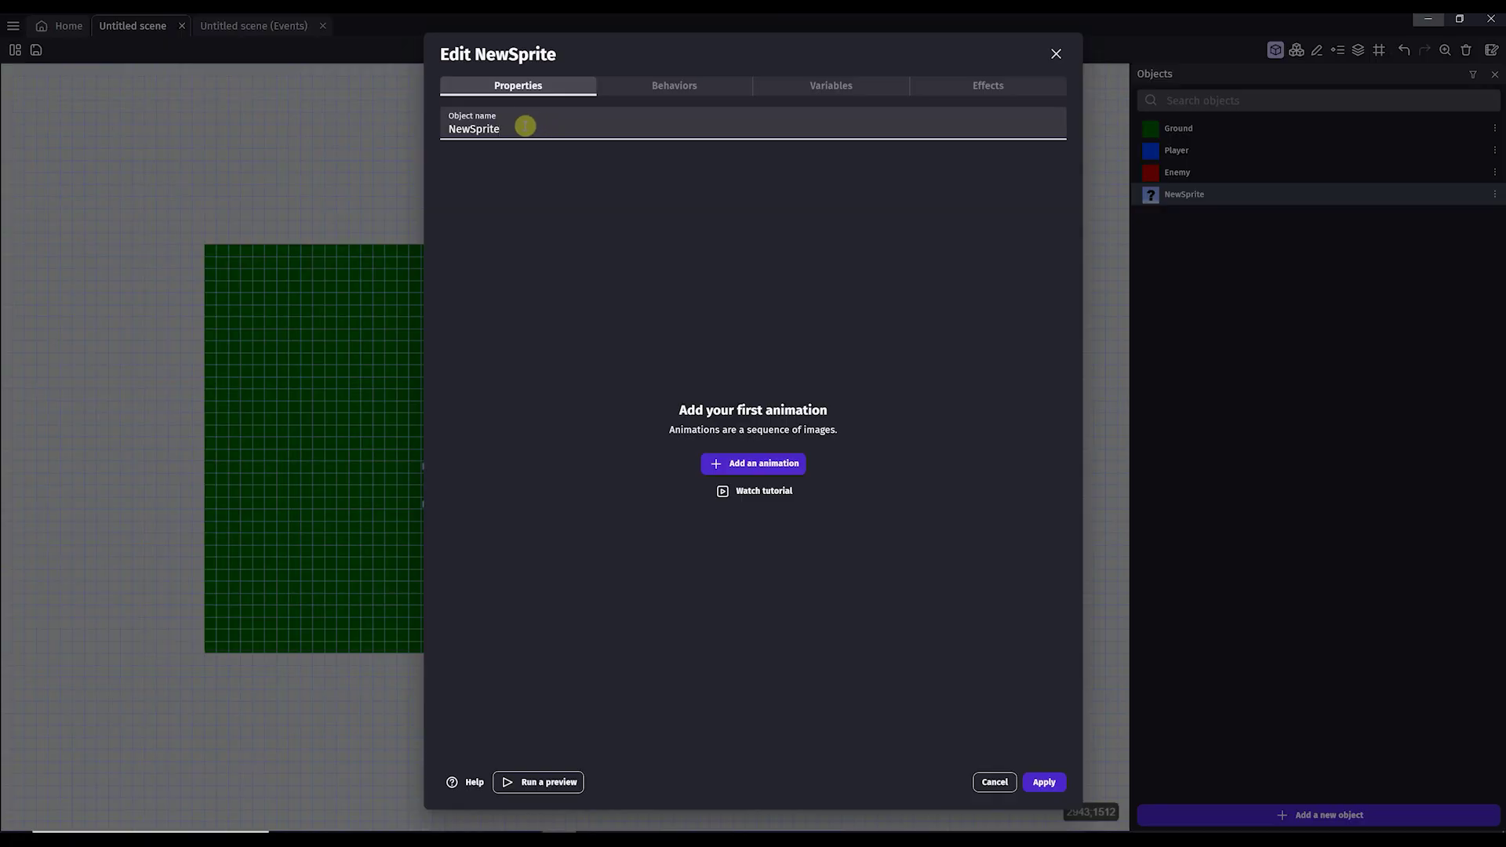
double_click(525, 125)
text(Bullet)
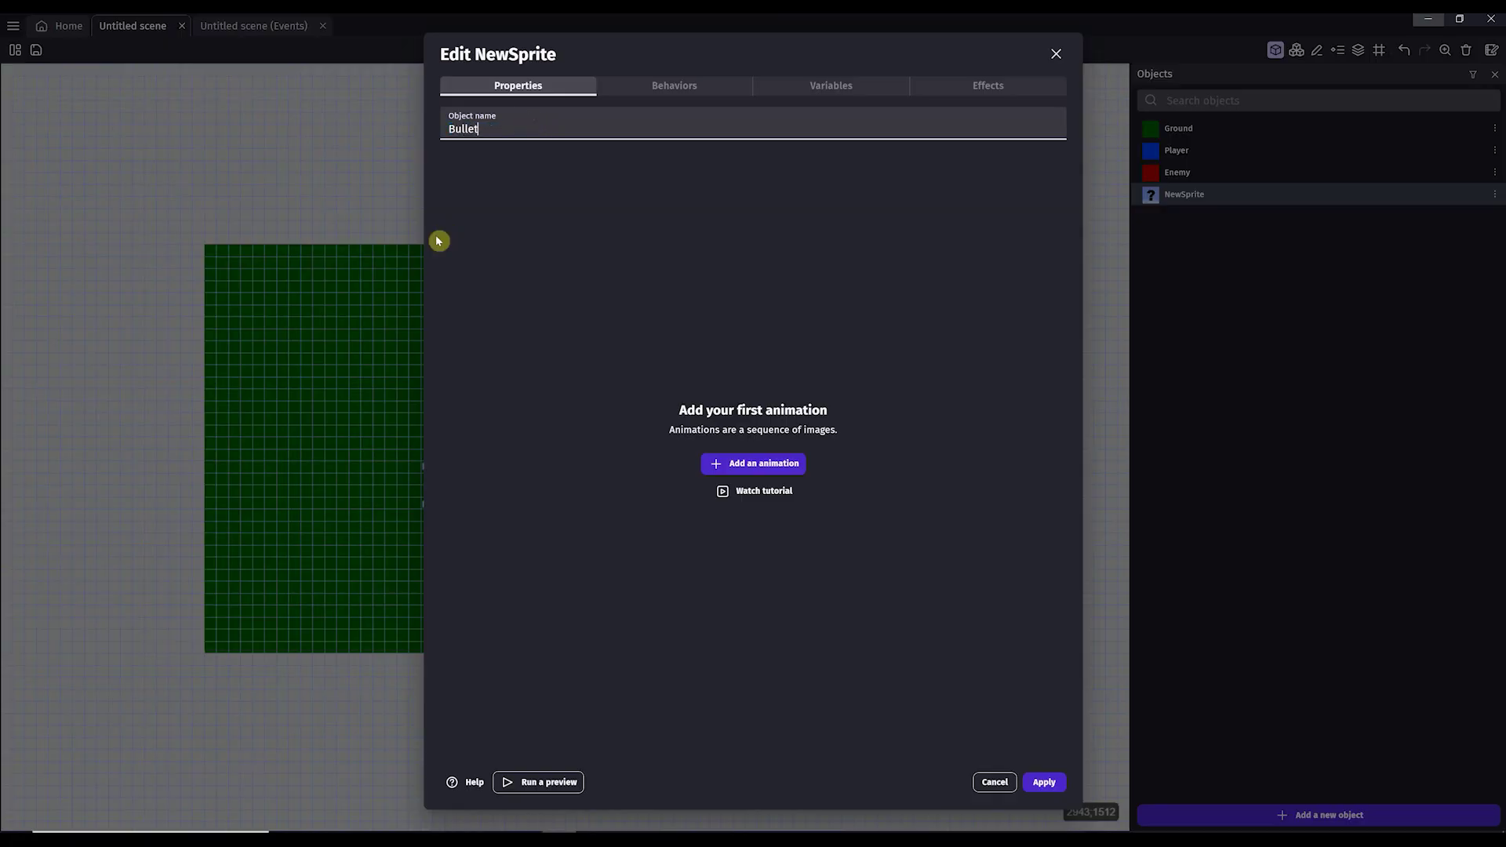
Add an animation to Bullet, draw a solid black circle filling the 64 x 64 canvas in Piskel, and apply the object
click(751, 462)
click(800, 252)
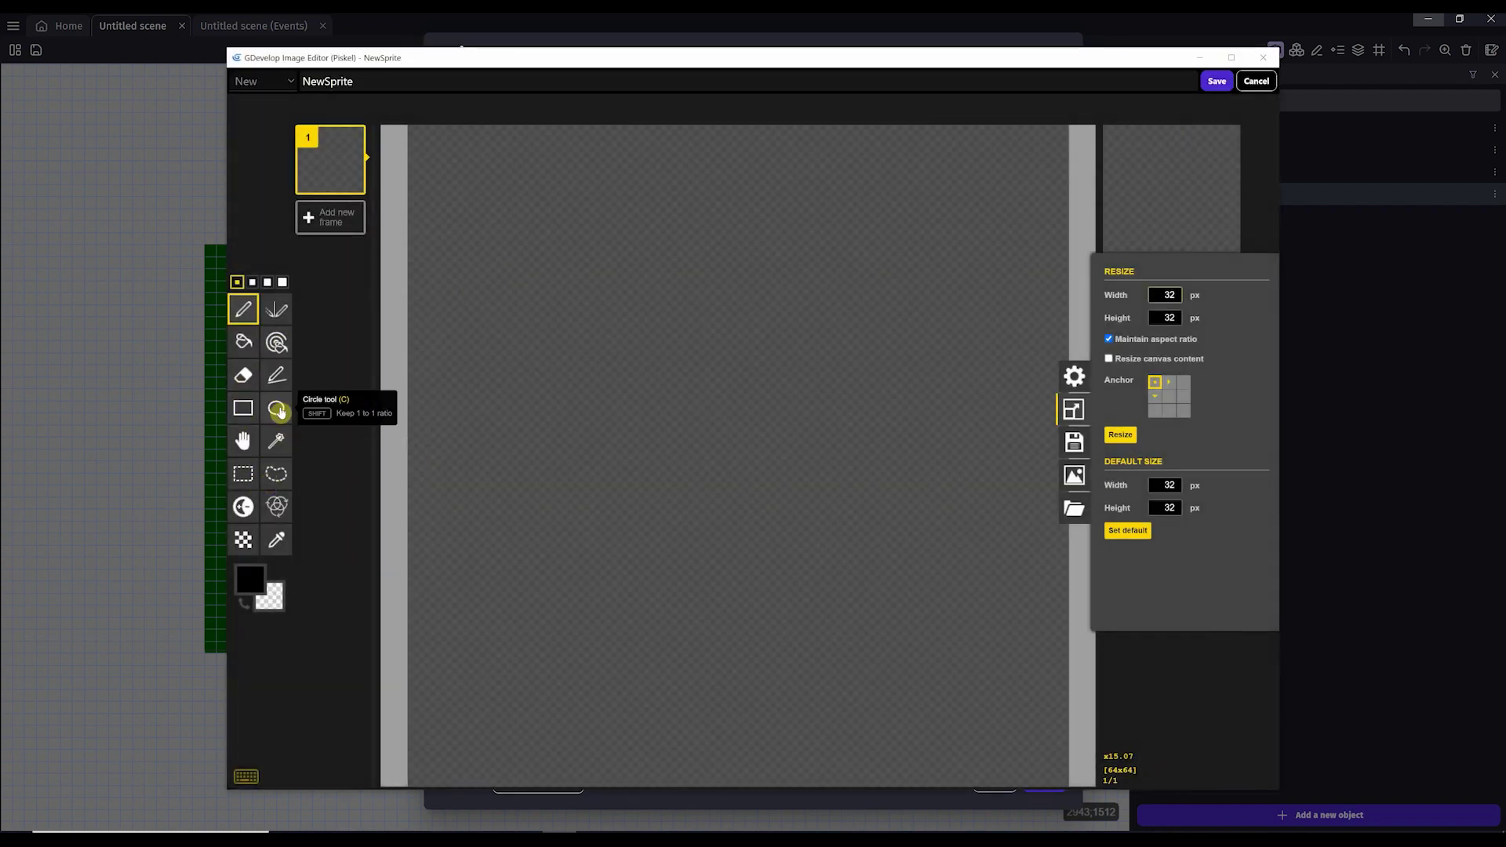
click(276, 408)
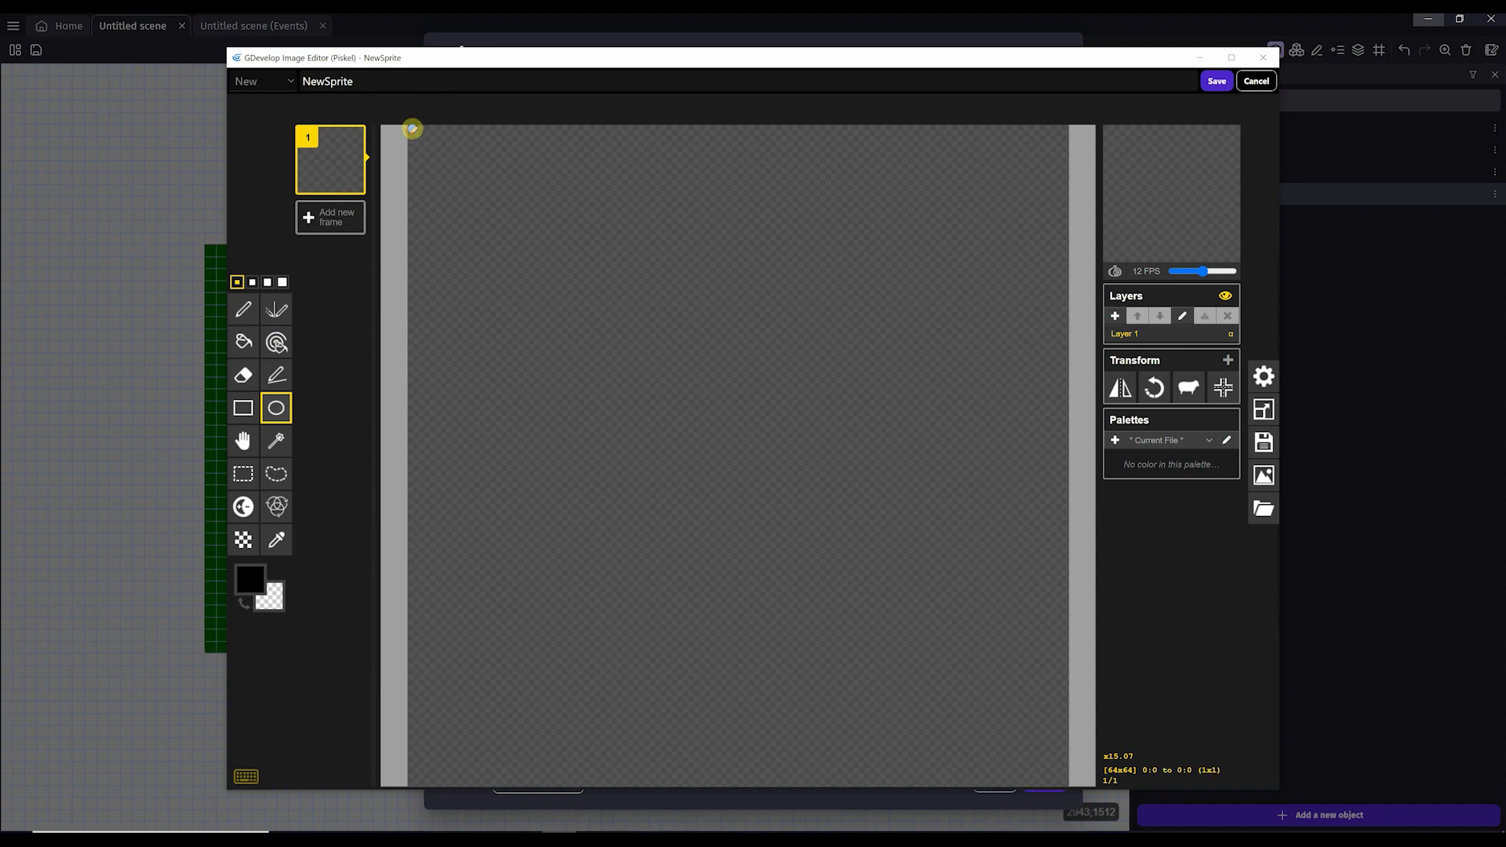
mouse_move(412, 126)
mouse_down()
mouse_move(874, 648)
mouse_move(1065, 777)
mouse_up()
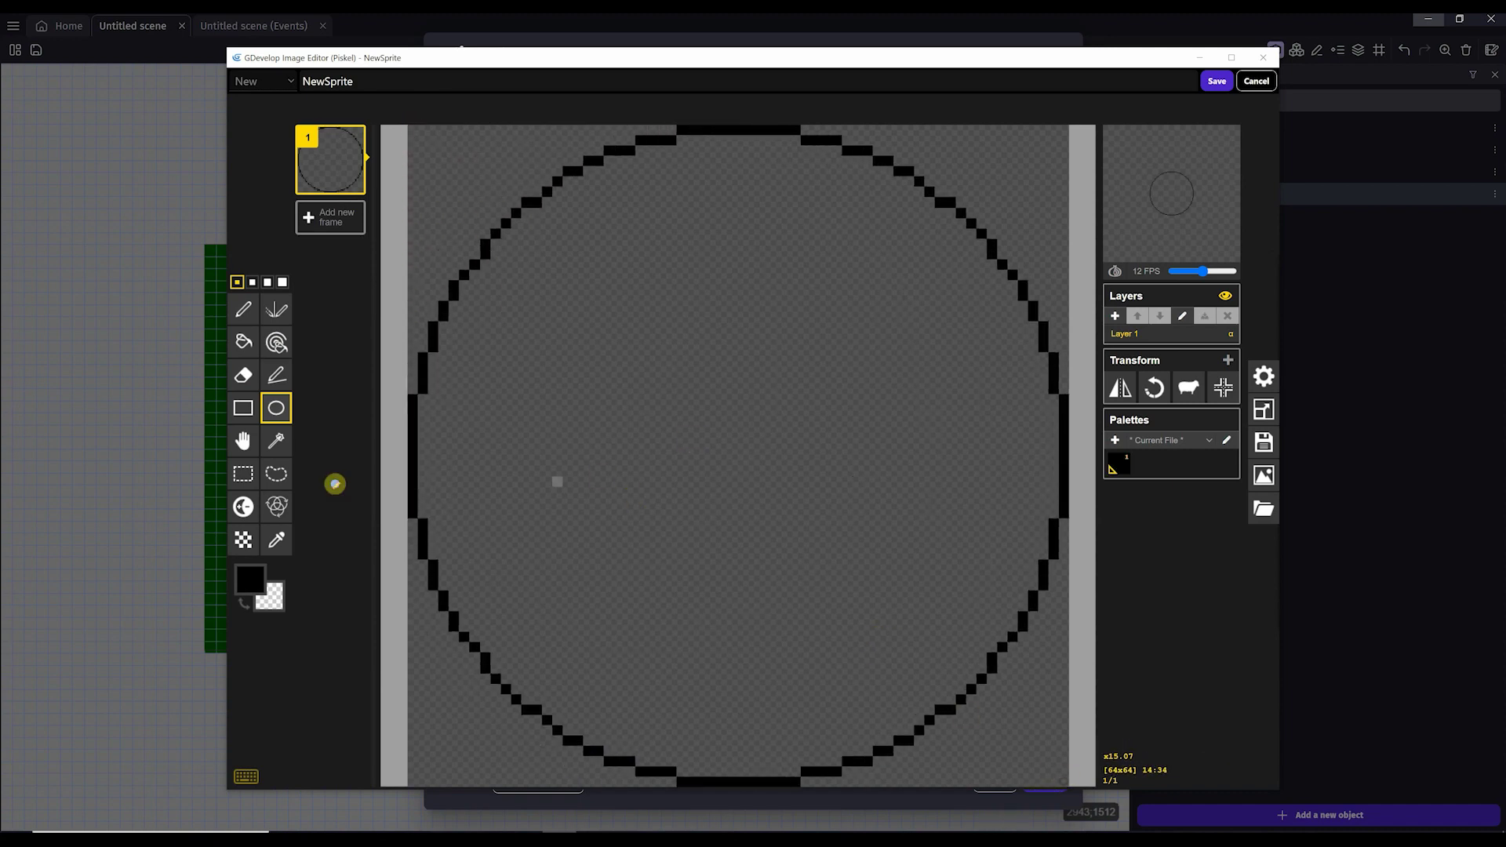
click(243, 342)
click(564, 409)
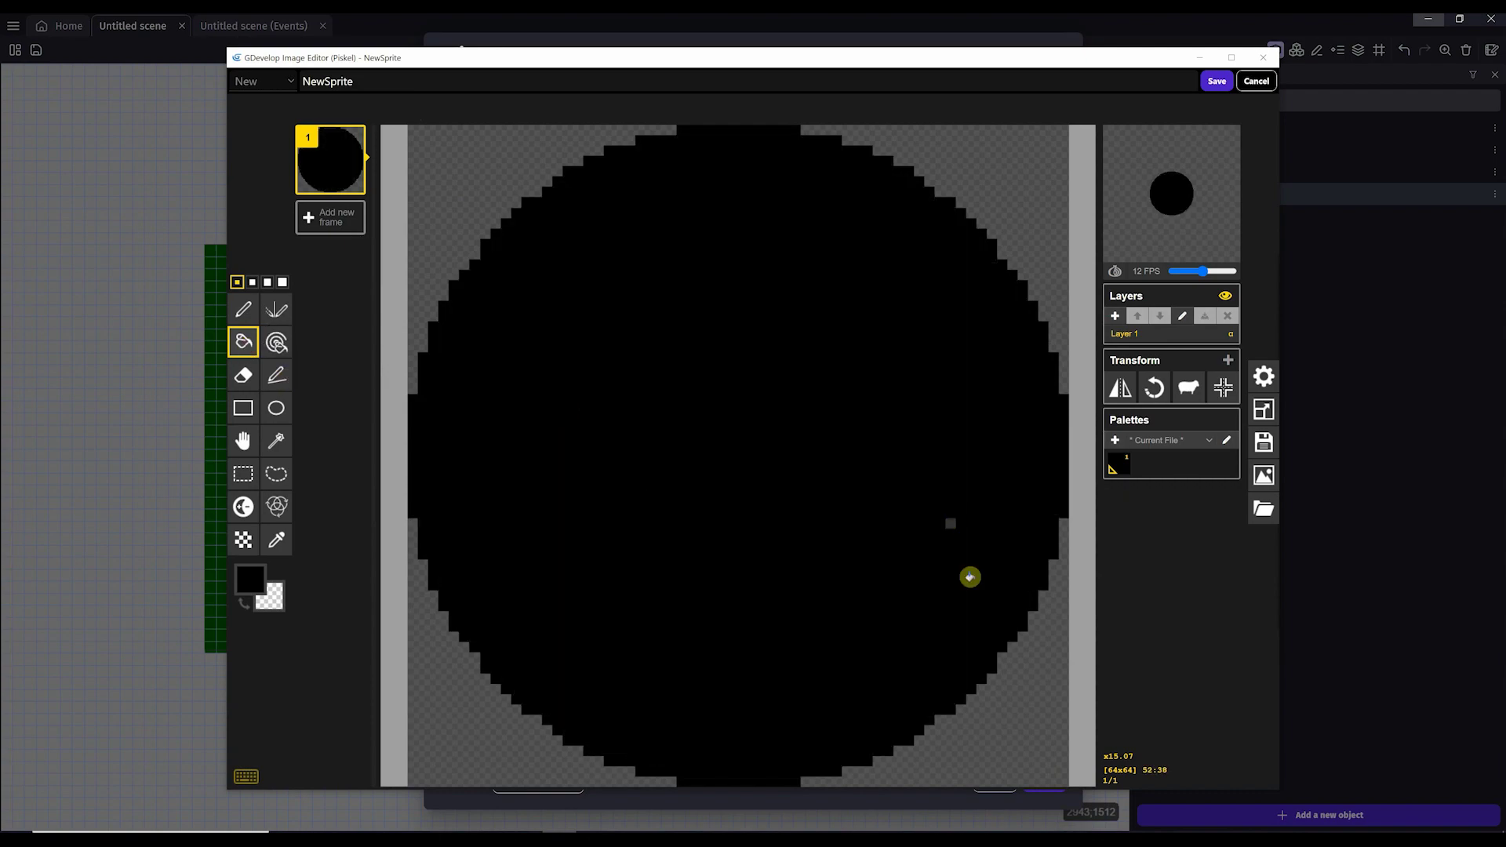
click(1216, 82)
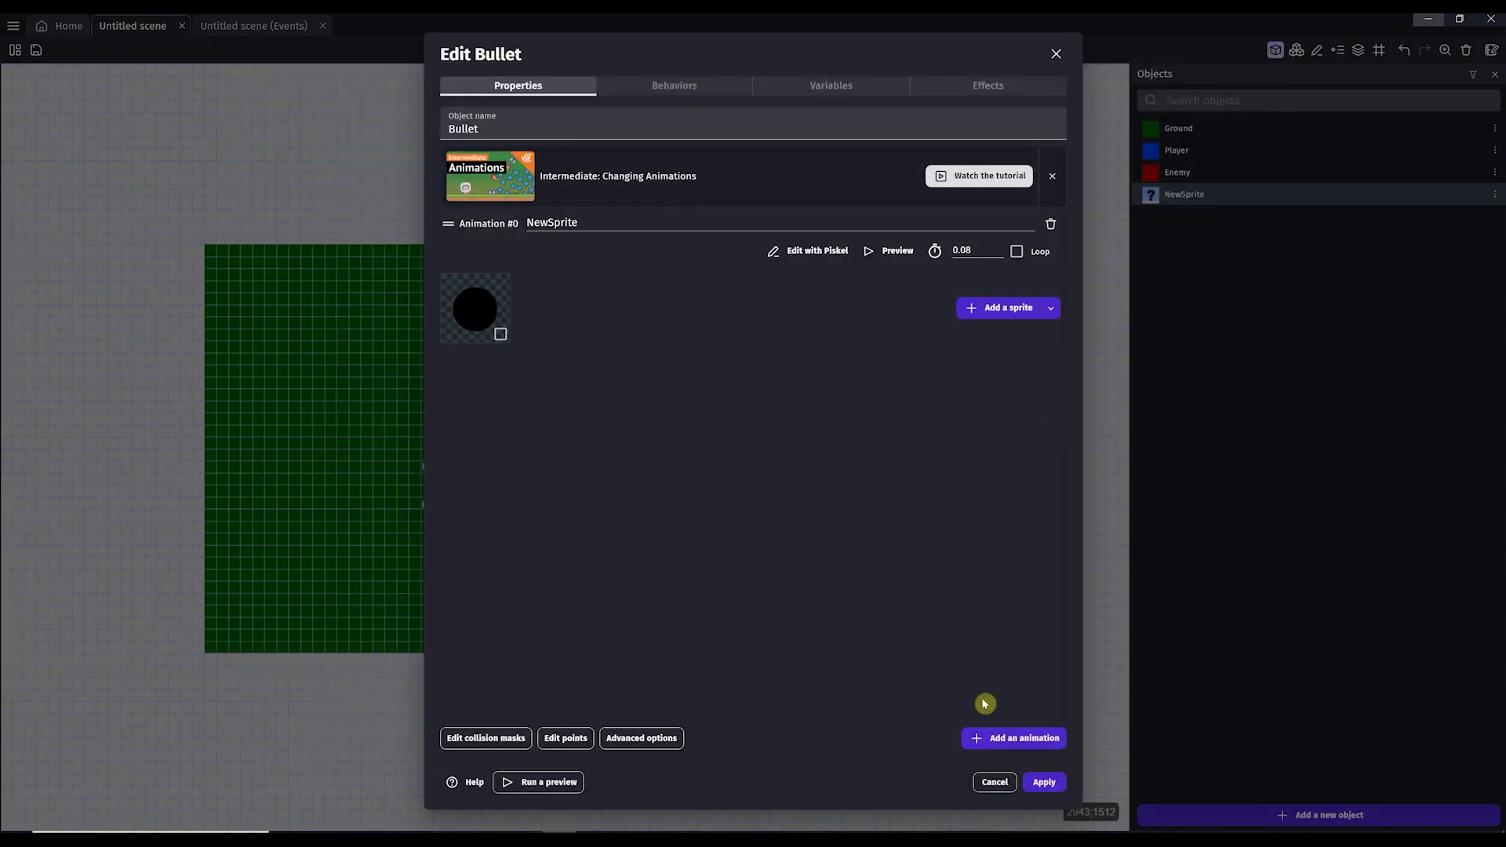
click(1048, 782)
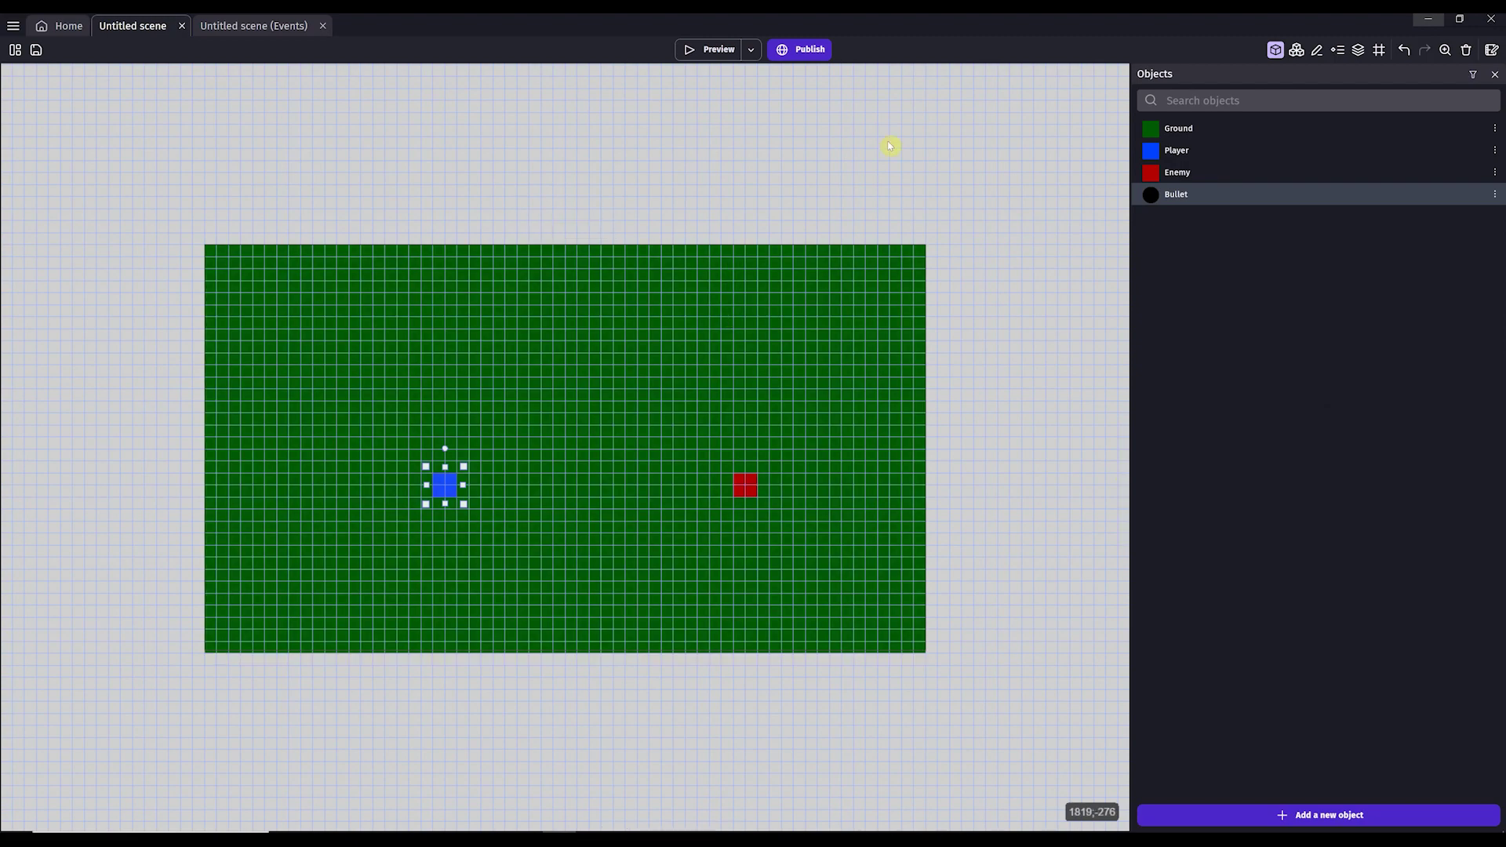
Find and install the Fire bullets extension and add its behavior to the Player object
double_click(1171, 153)
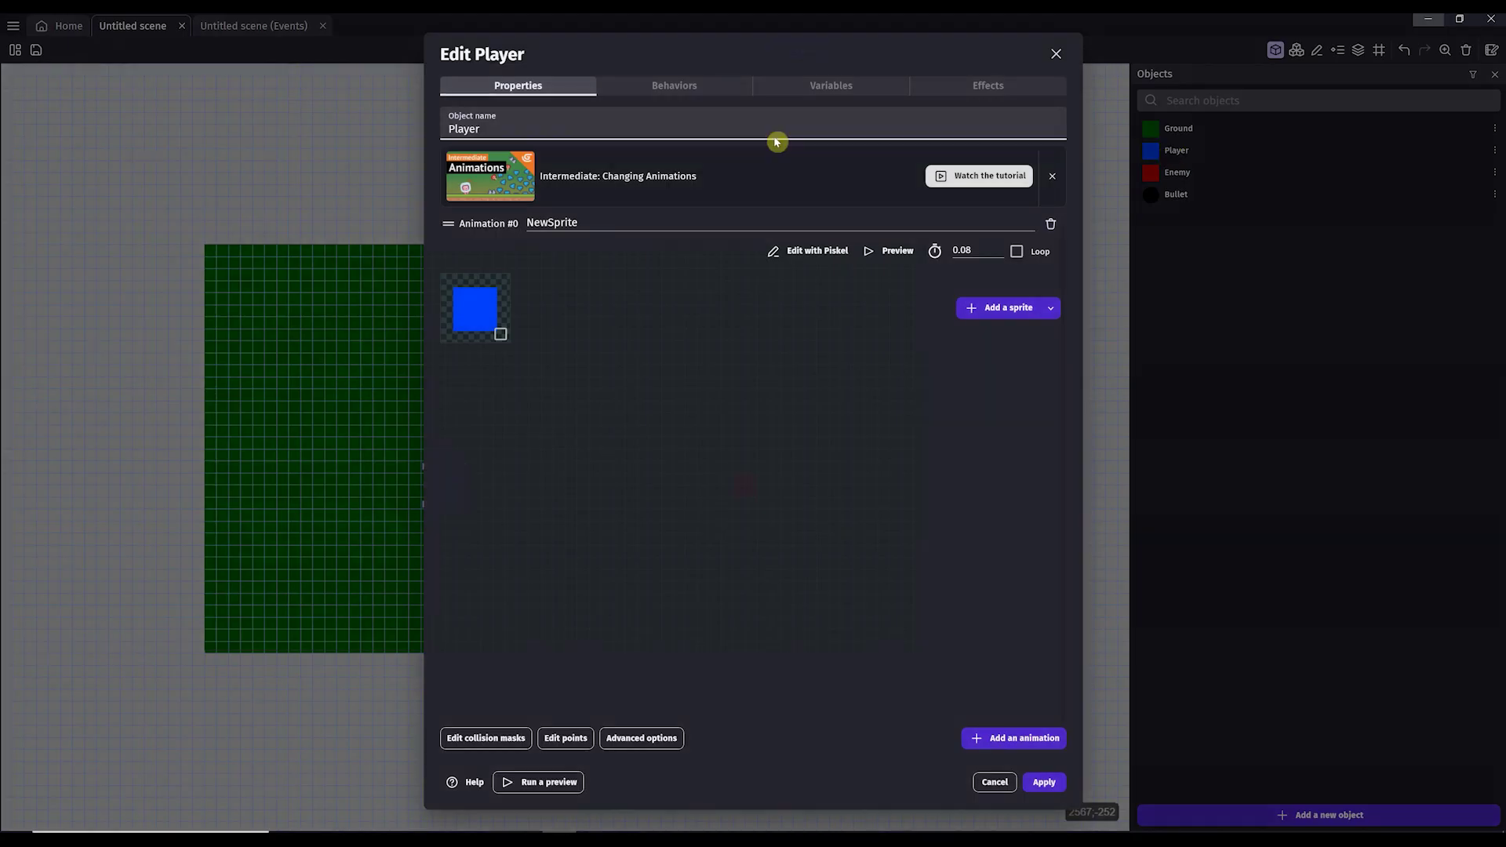
click(663, 89)
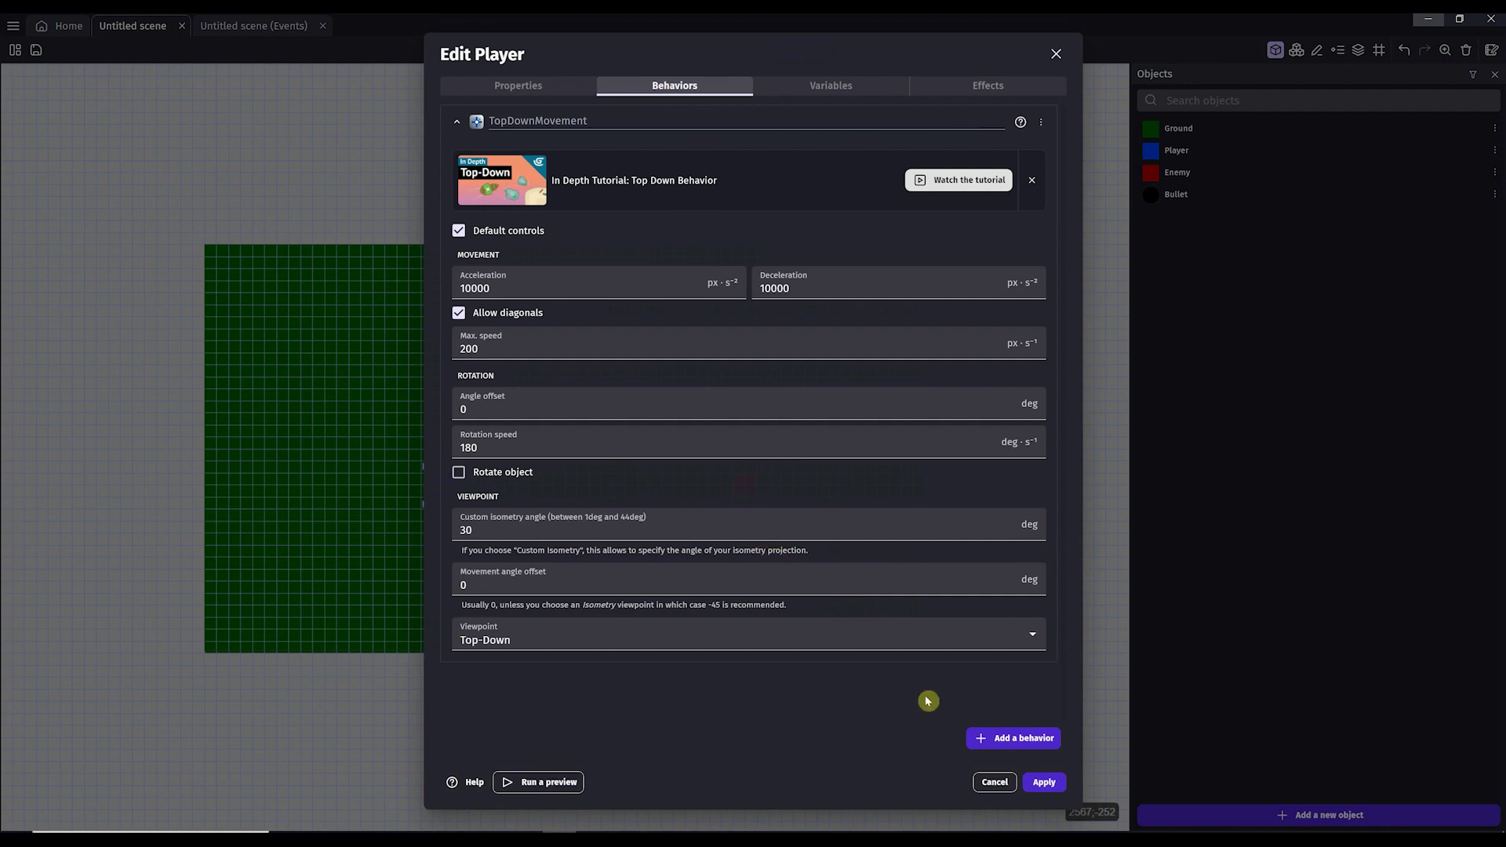
click(1008, 742)
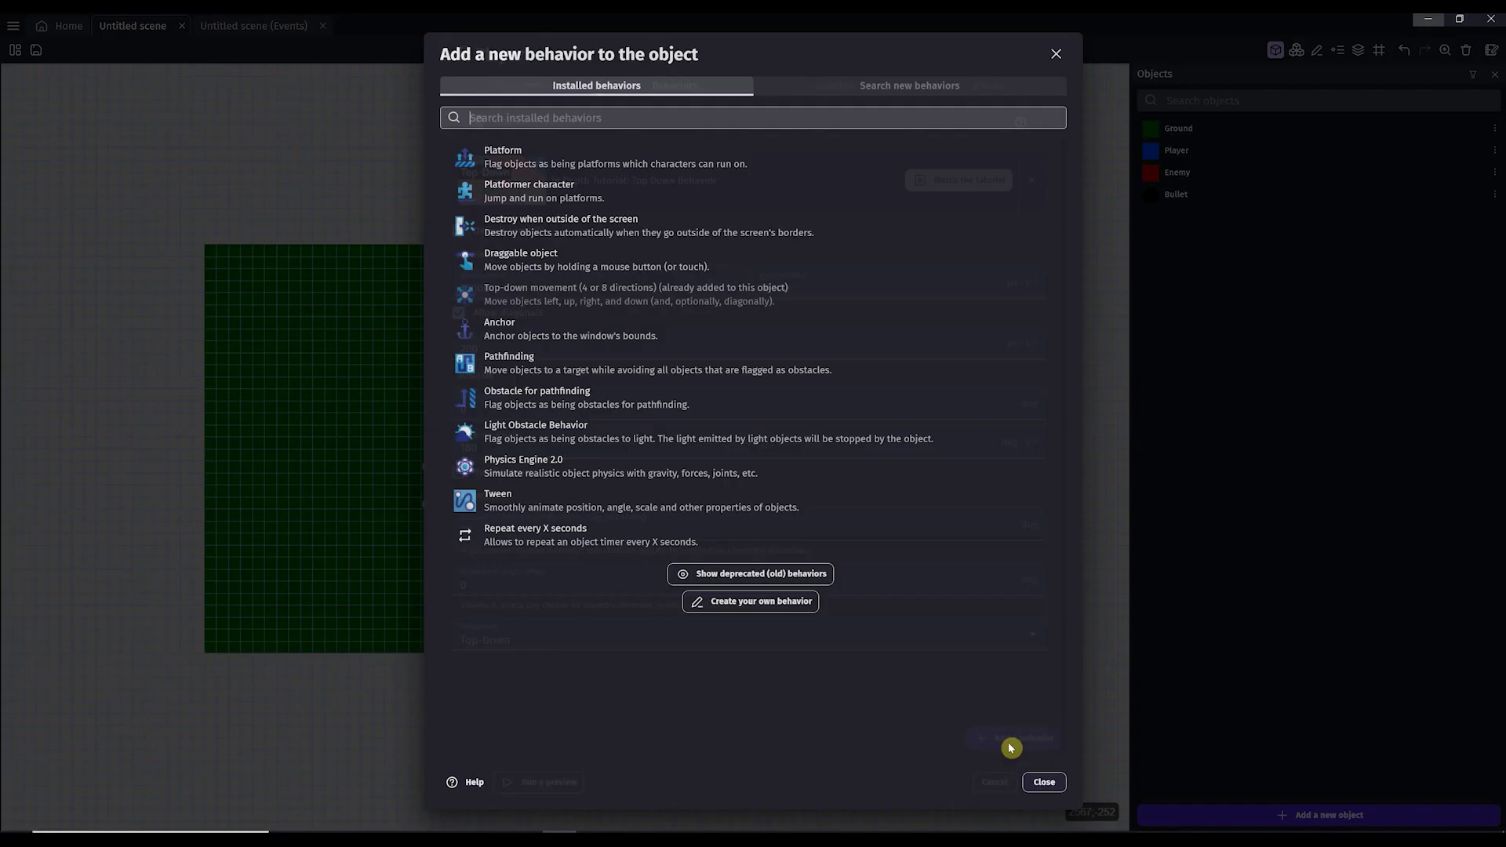
click(803, 81)
click(716, 114)
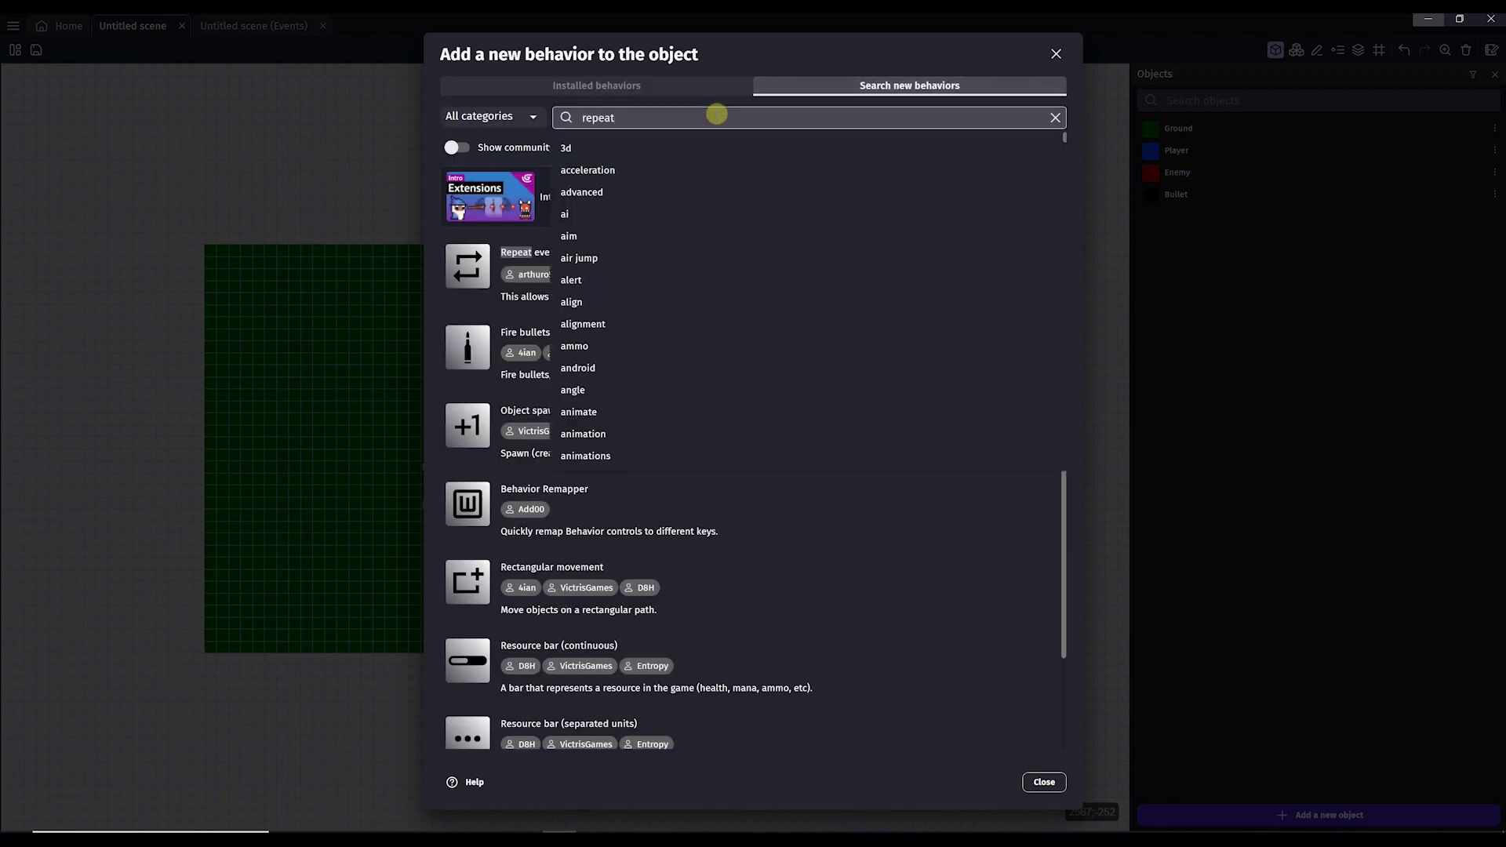
double_click(716, 115)
text(Fire)
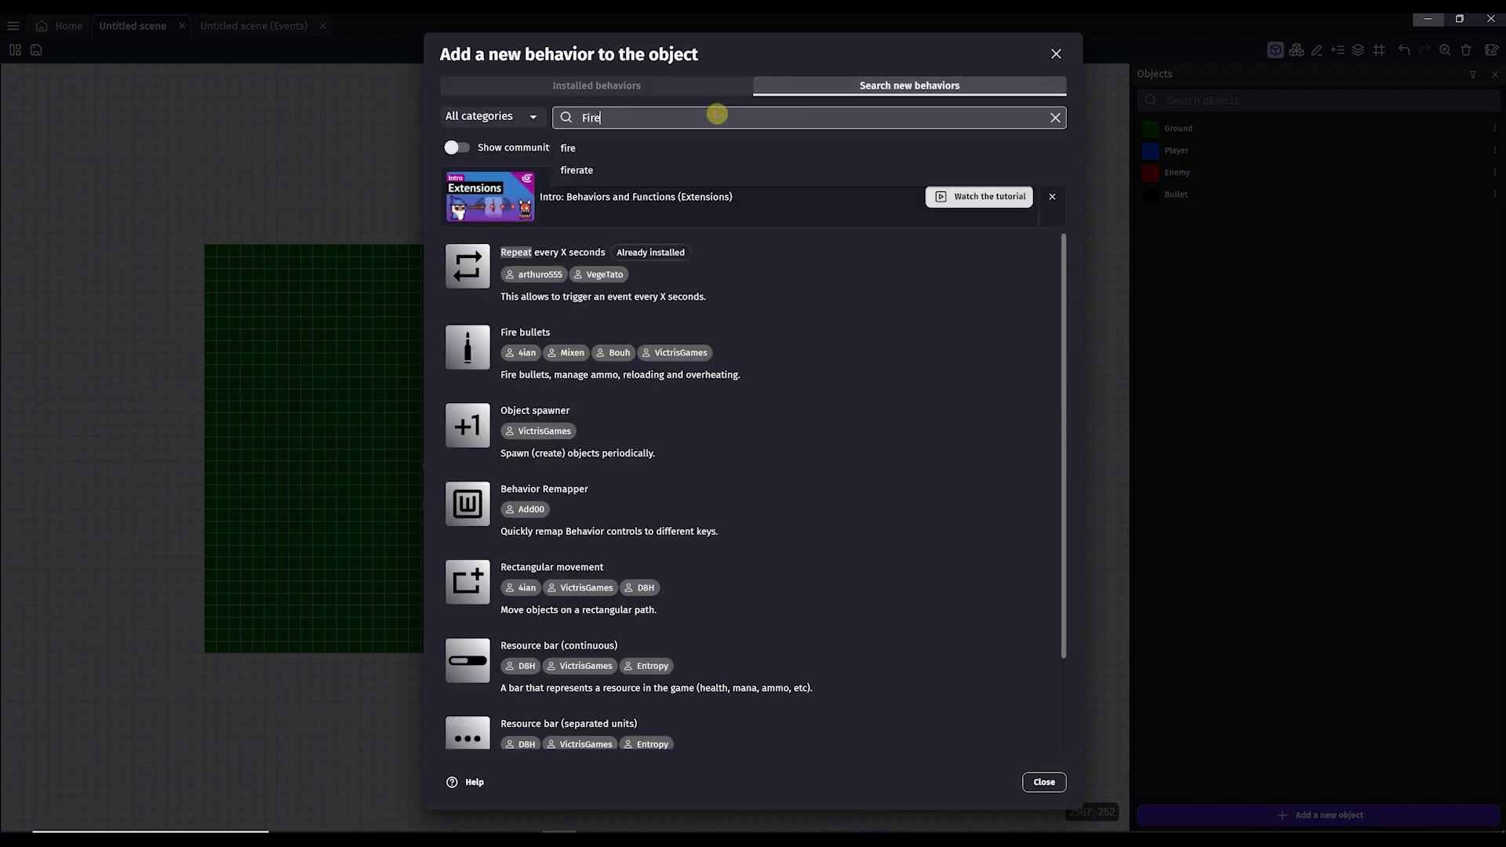
click(642, 251)
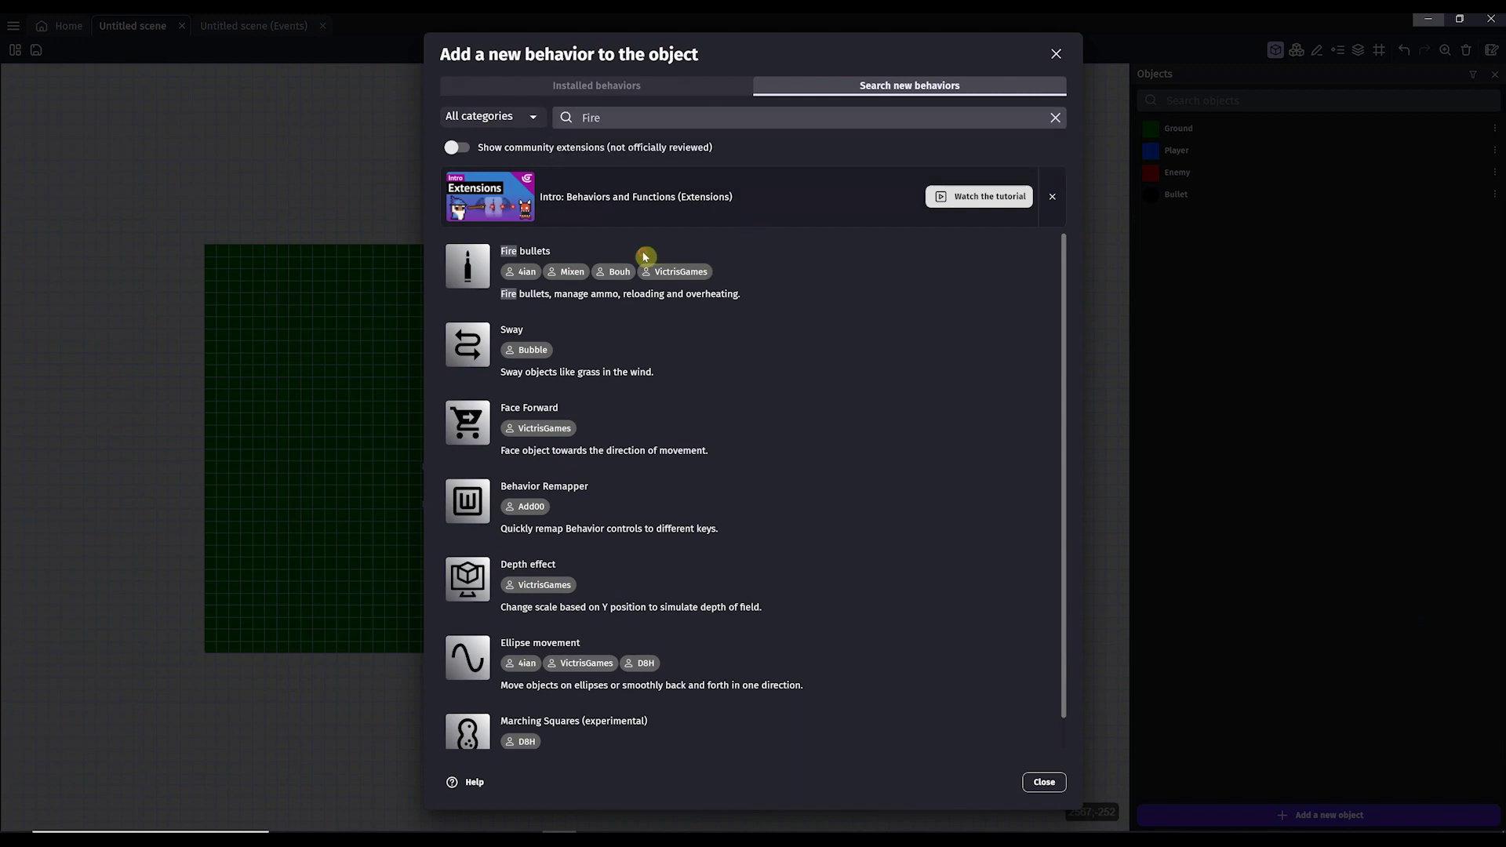
click(1016, 584)
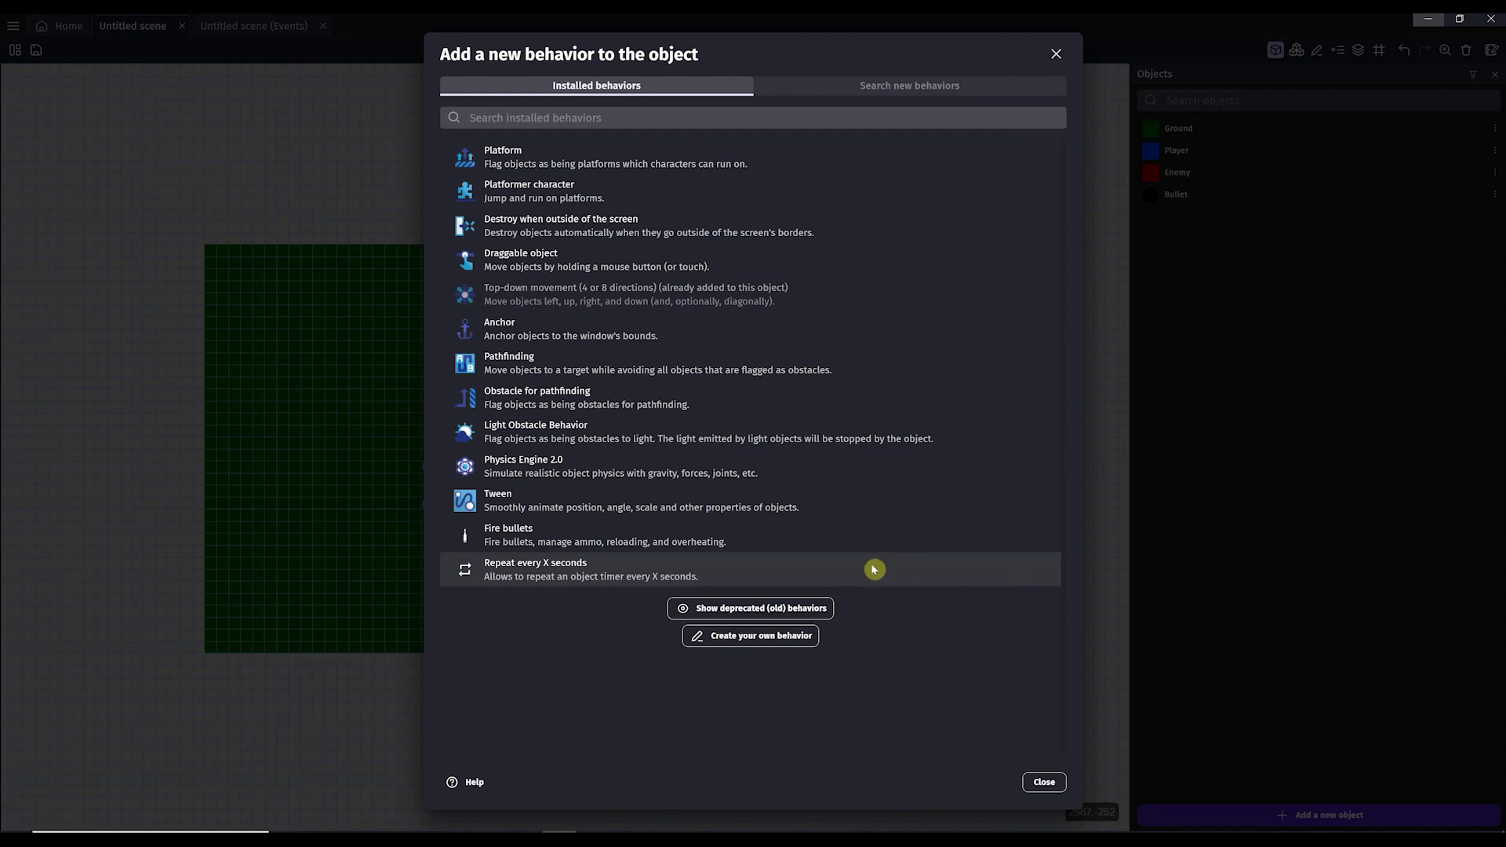
click(573, 536)
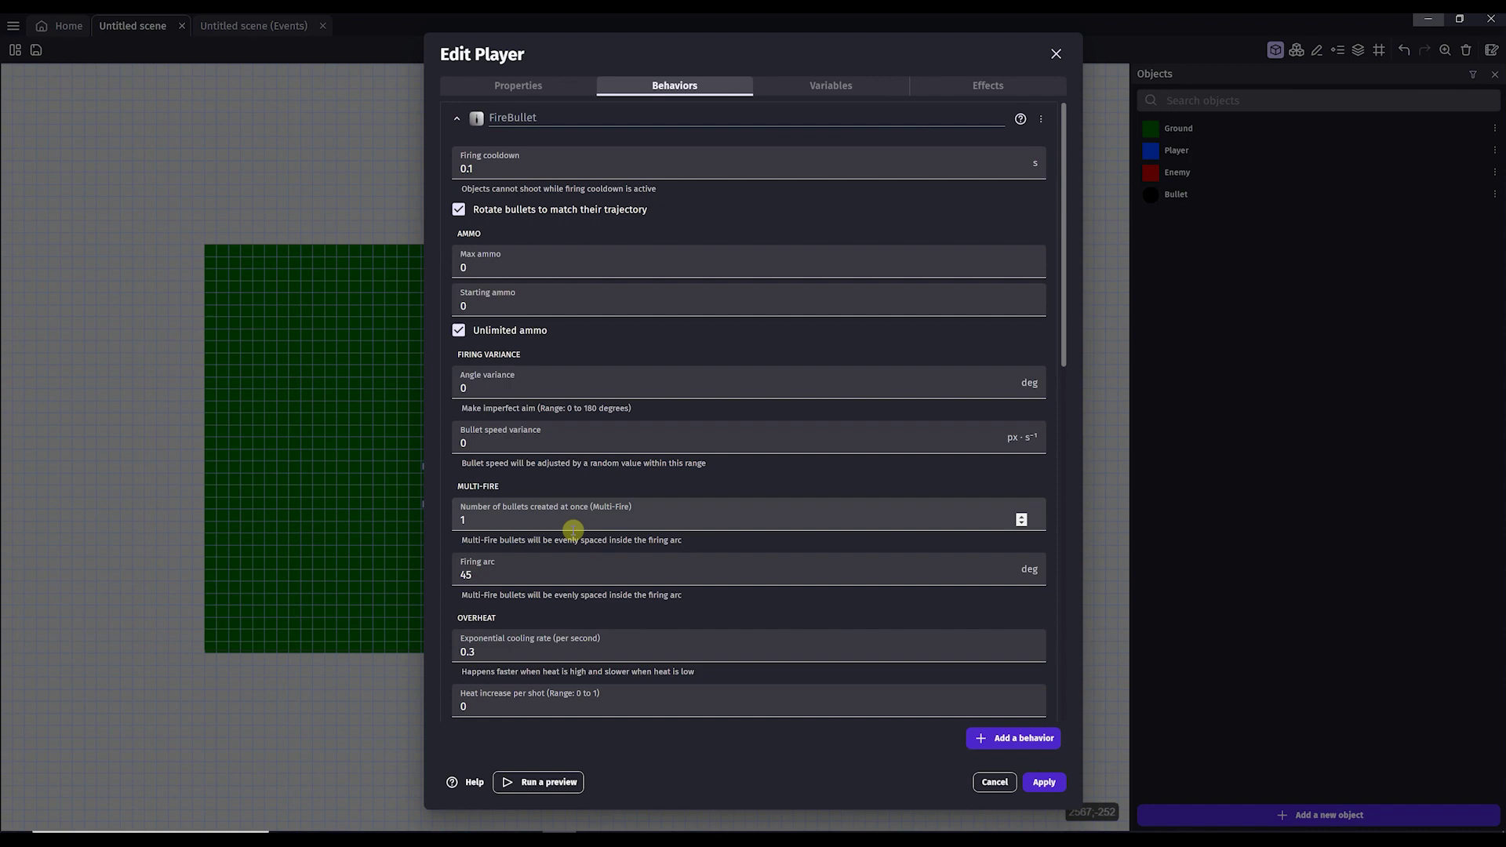
Set the firing cooldown of Player's FireBullet behavior to 0.5 seconds and apply the changes
click(495, 169)
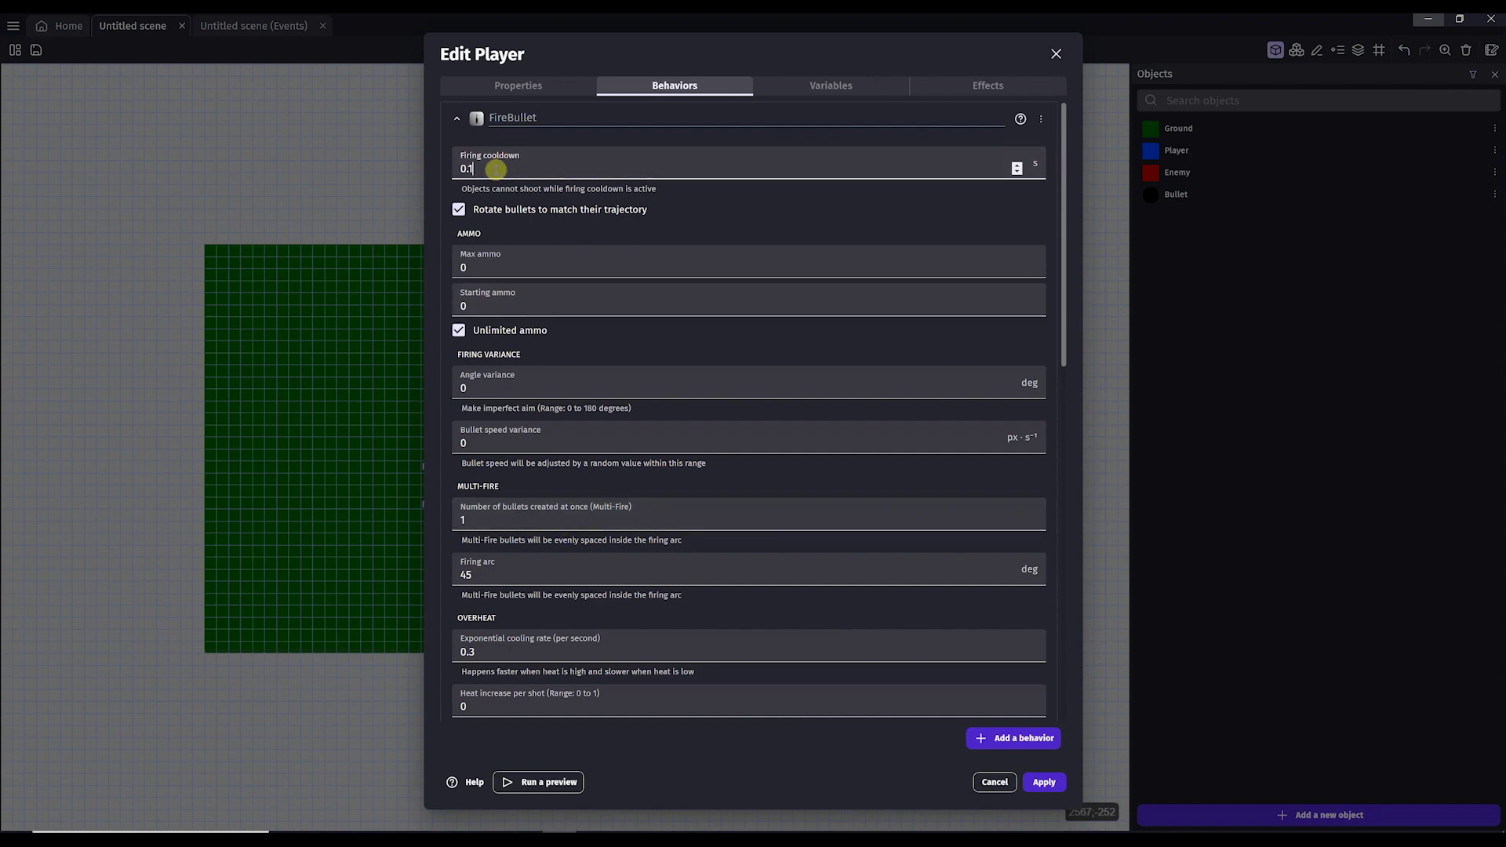
key(BackSpace)
text(5)
click(1041, 783)
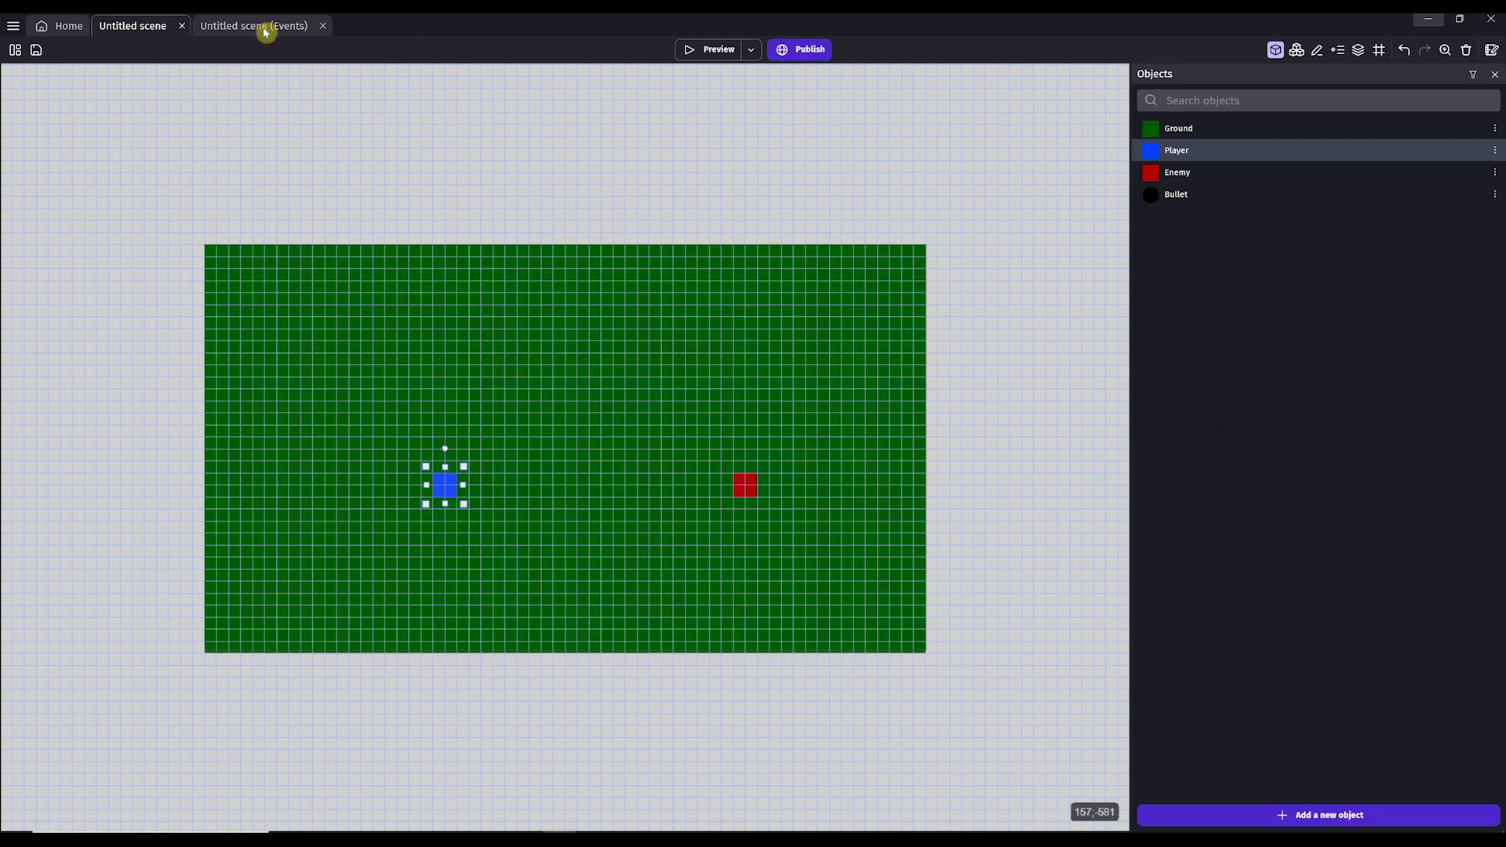
Add a new event to the scene events and give it Player's "Fire bullets toward a position" action
click(260, 26)
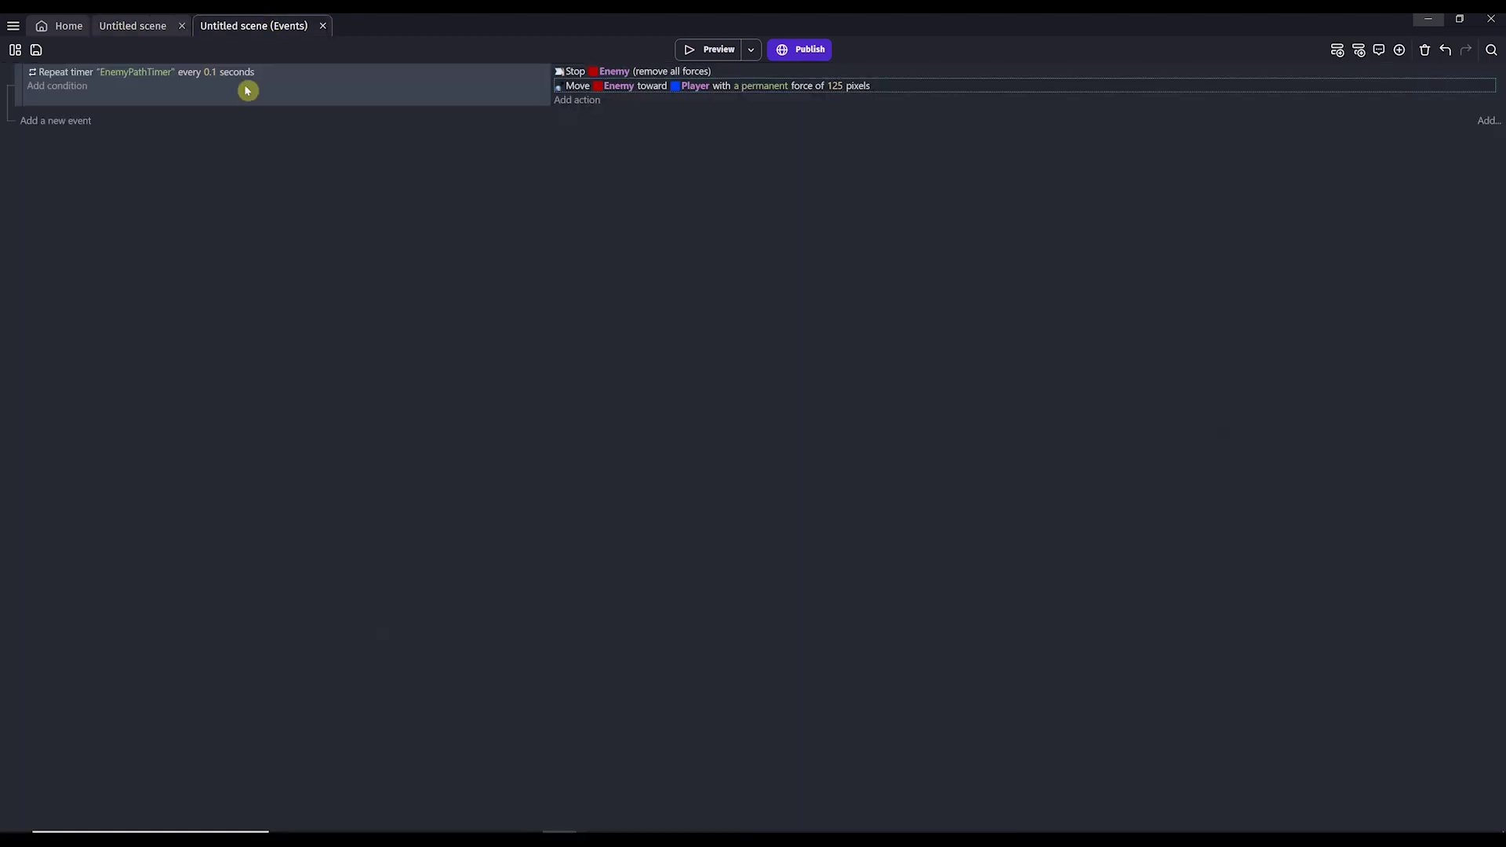
click(72, 122)
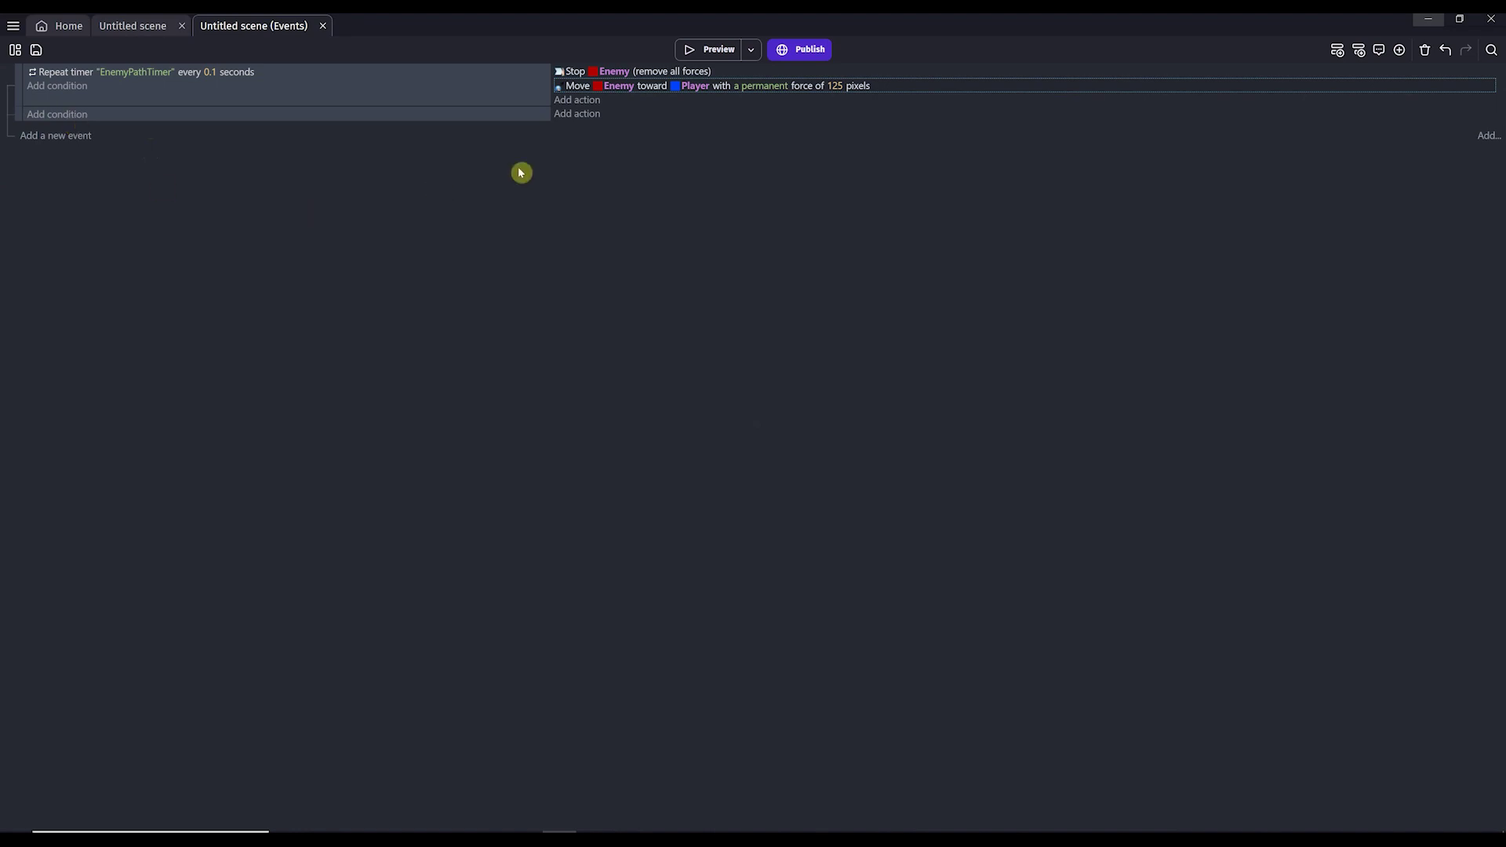
click(573, 114)
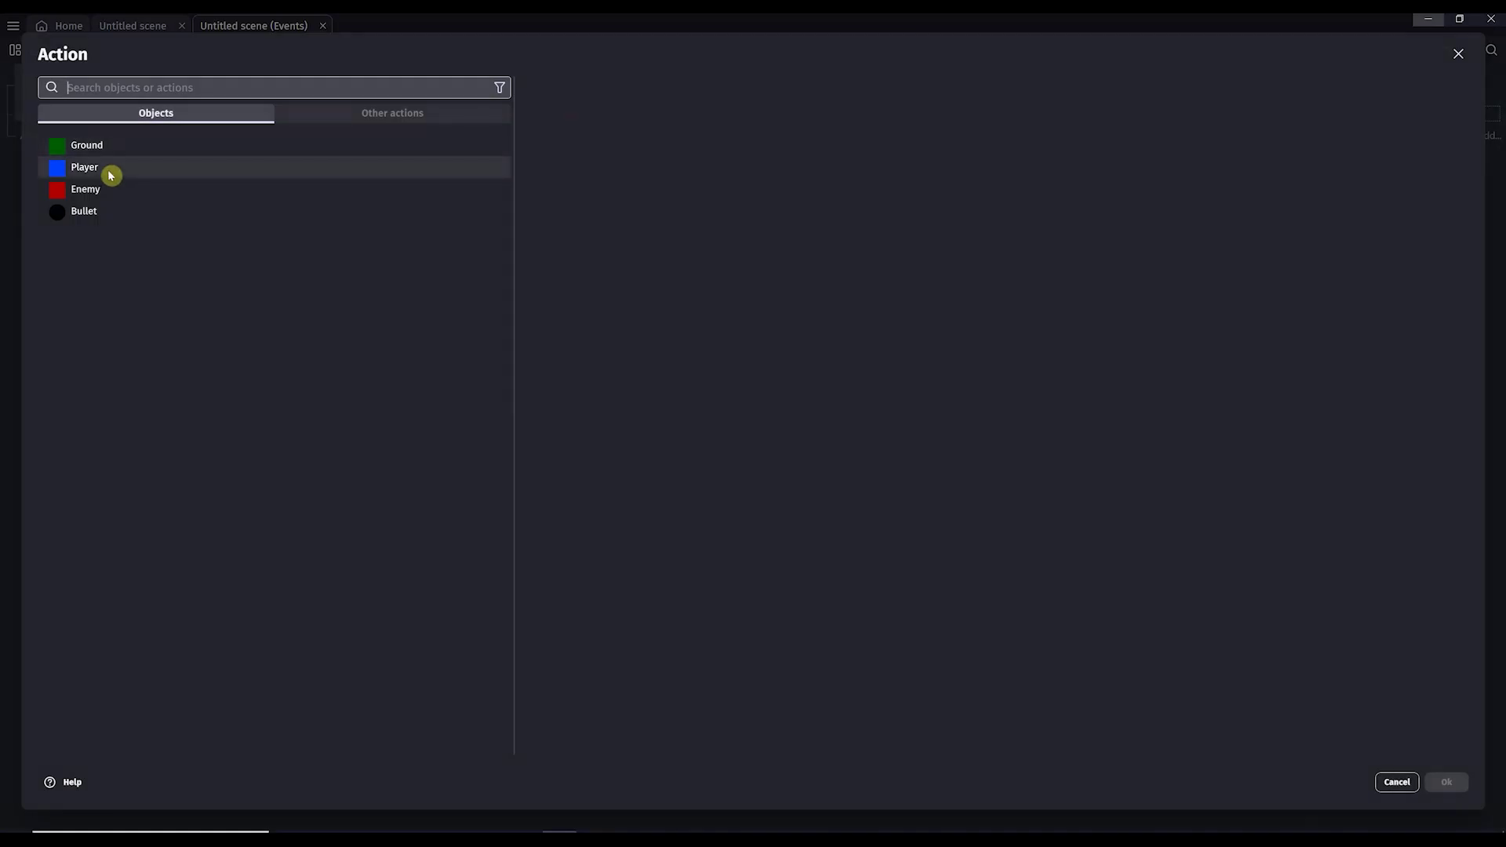
click(109, 174)
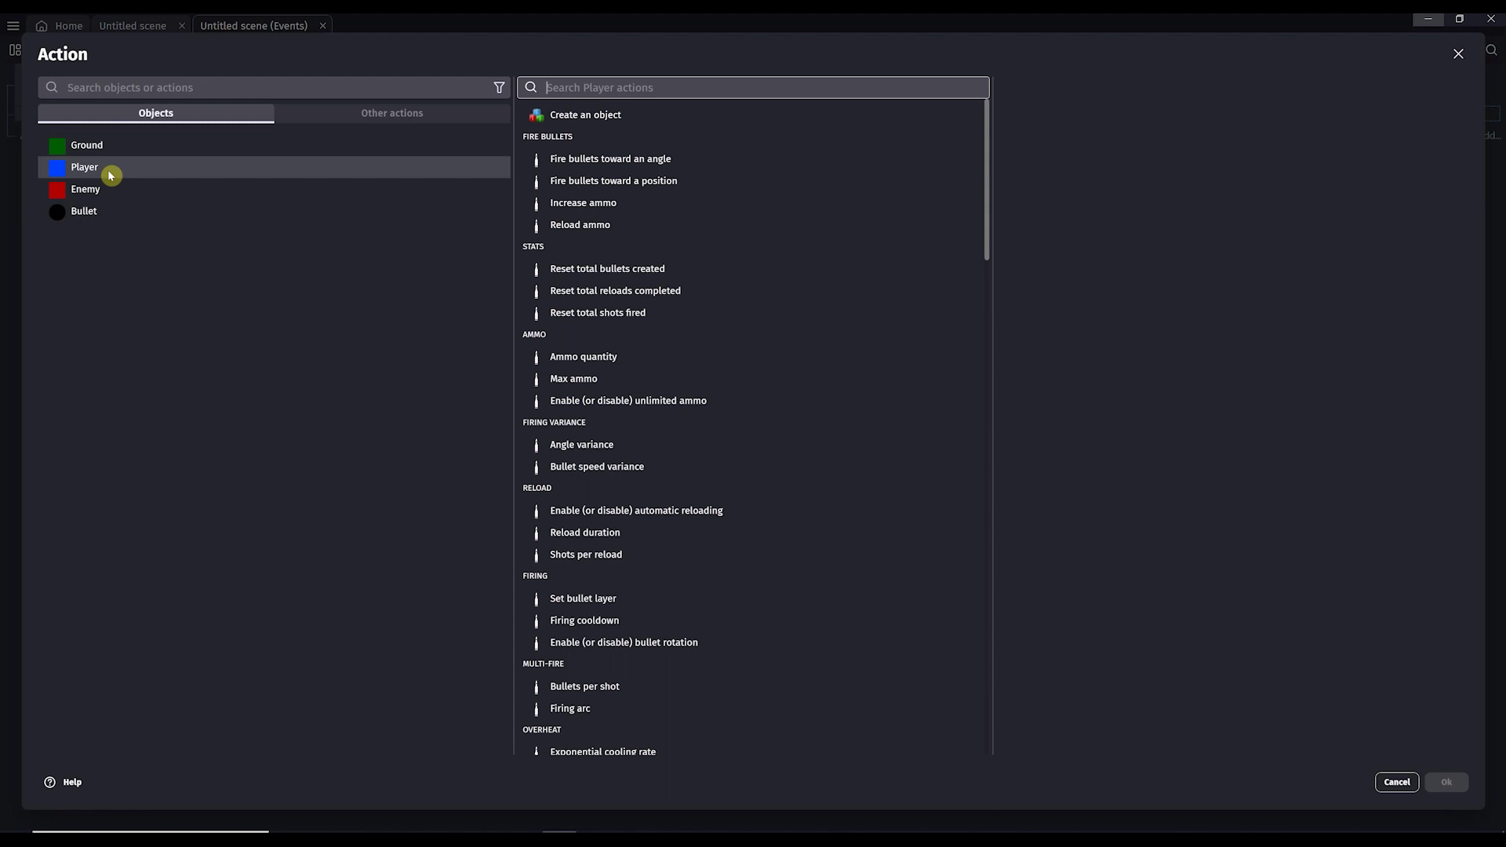
click(577, 183)
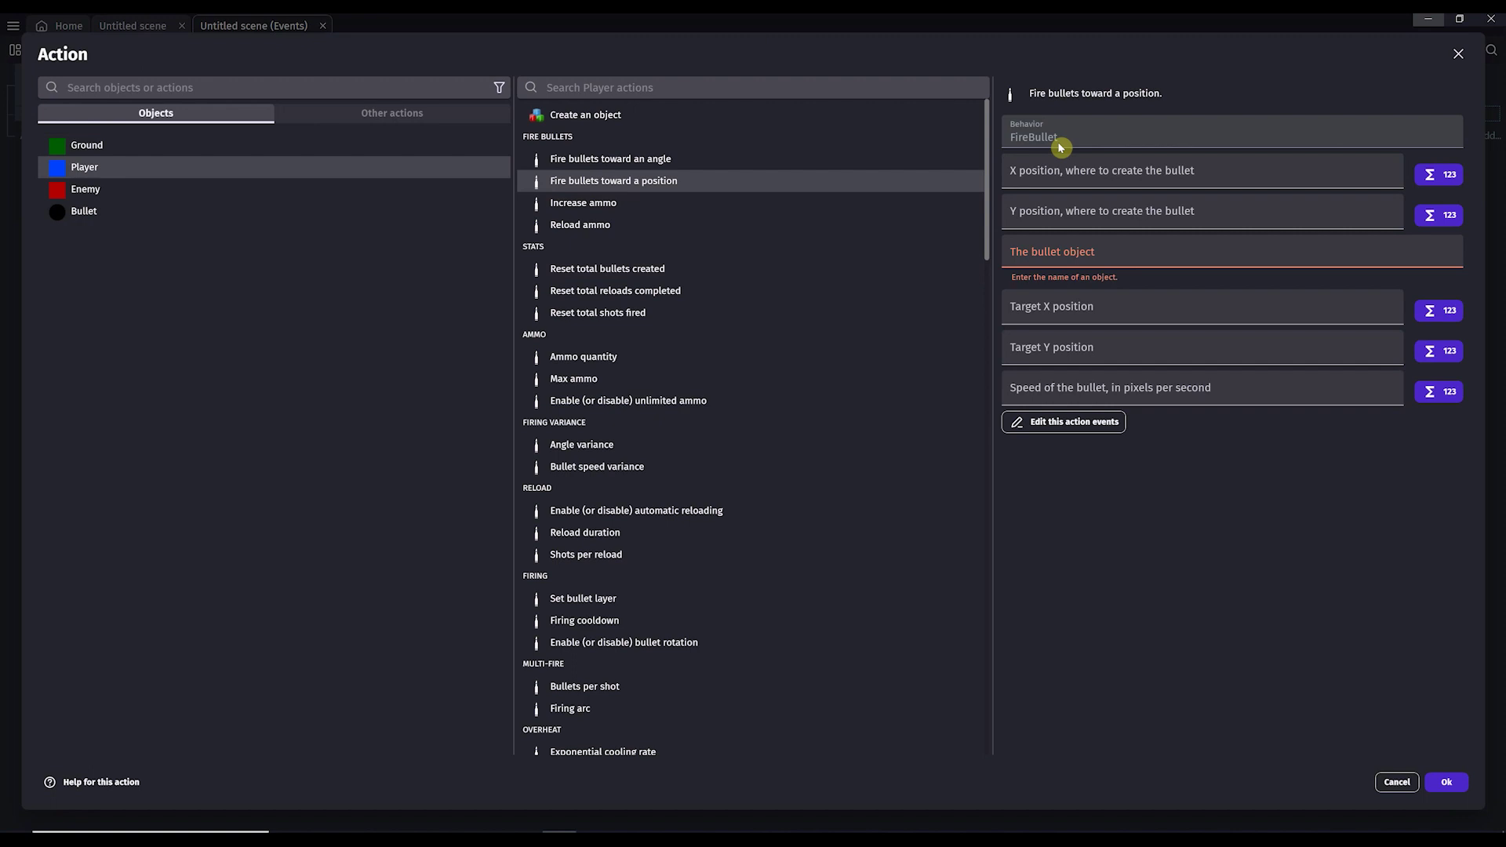
Set the bullet's creation position to Player.X() and Player.Y(), and choose Bullet as the bullet object
click(1062, 181)
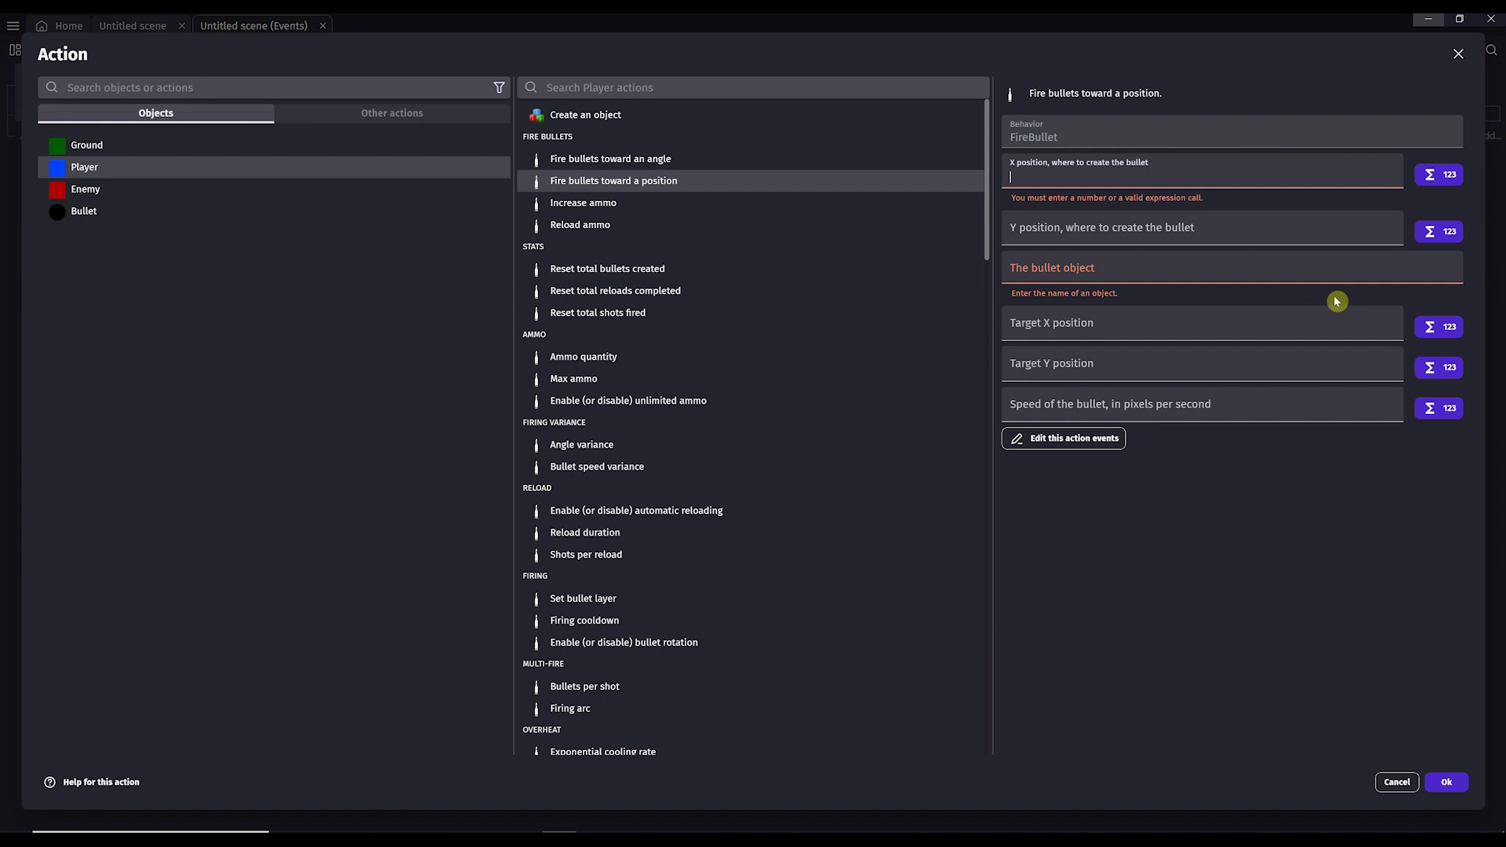
text(Player.X())
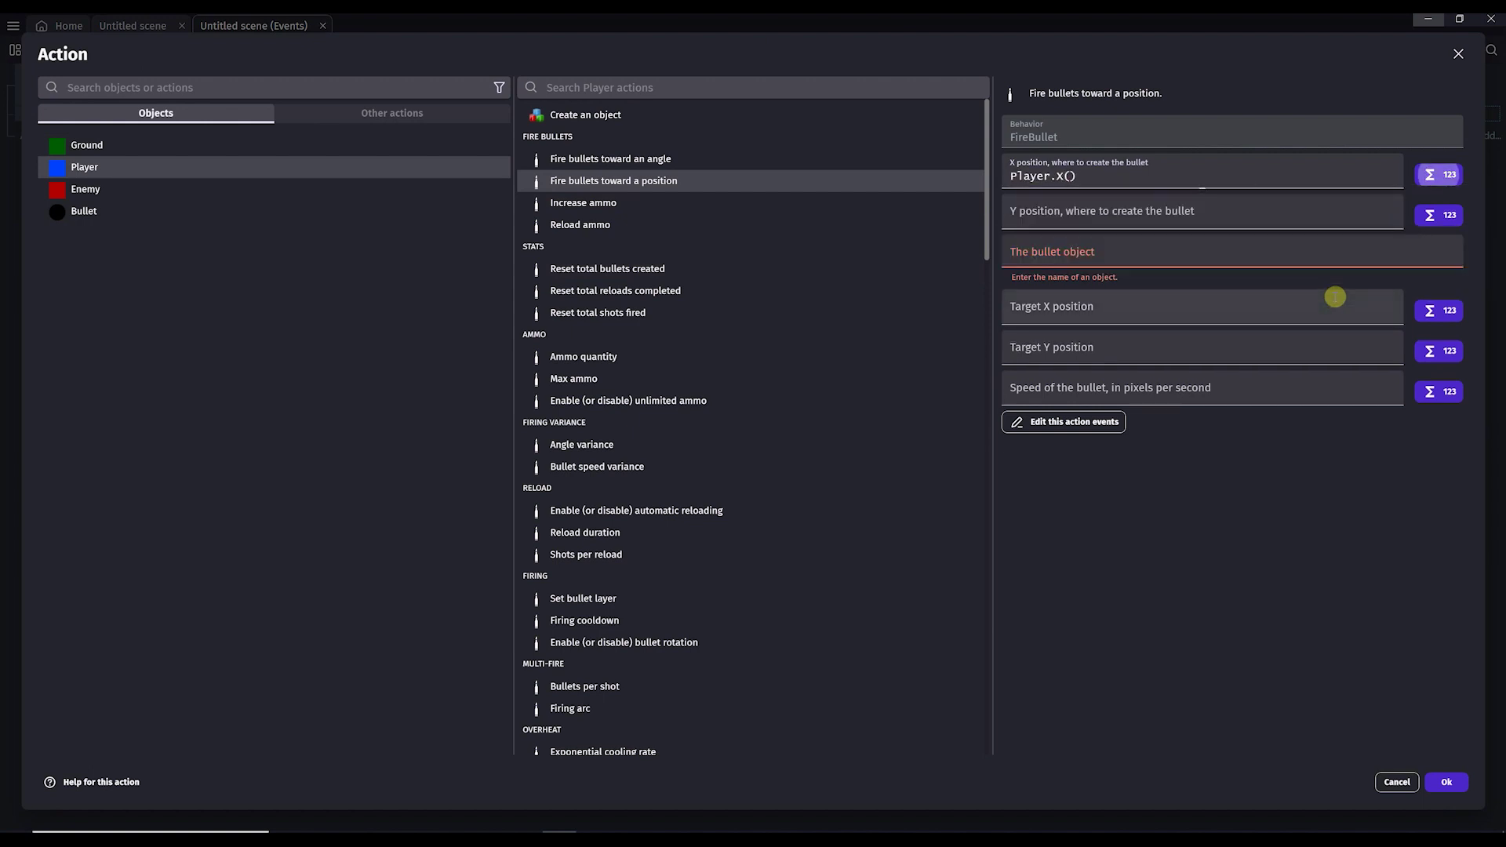
key(Tab)
text(Player)
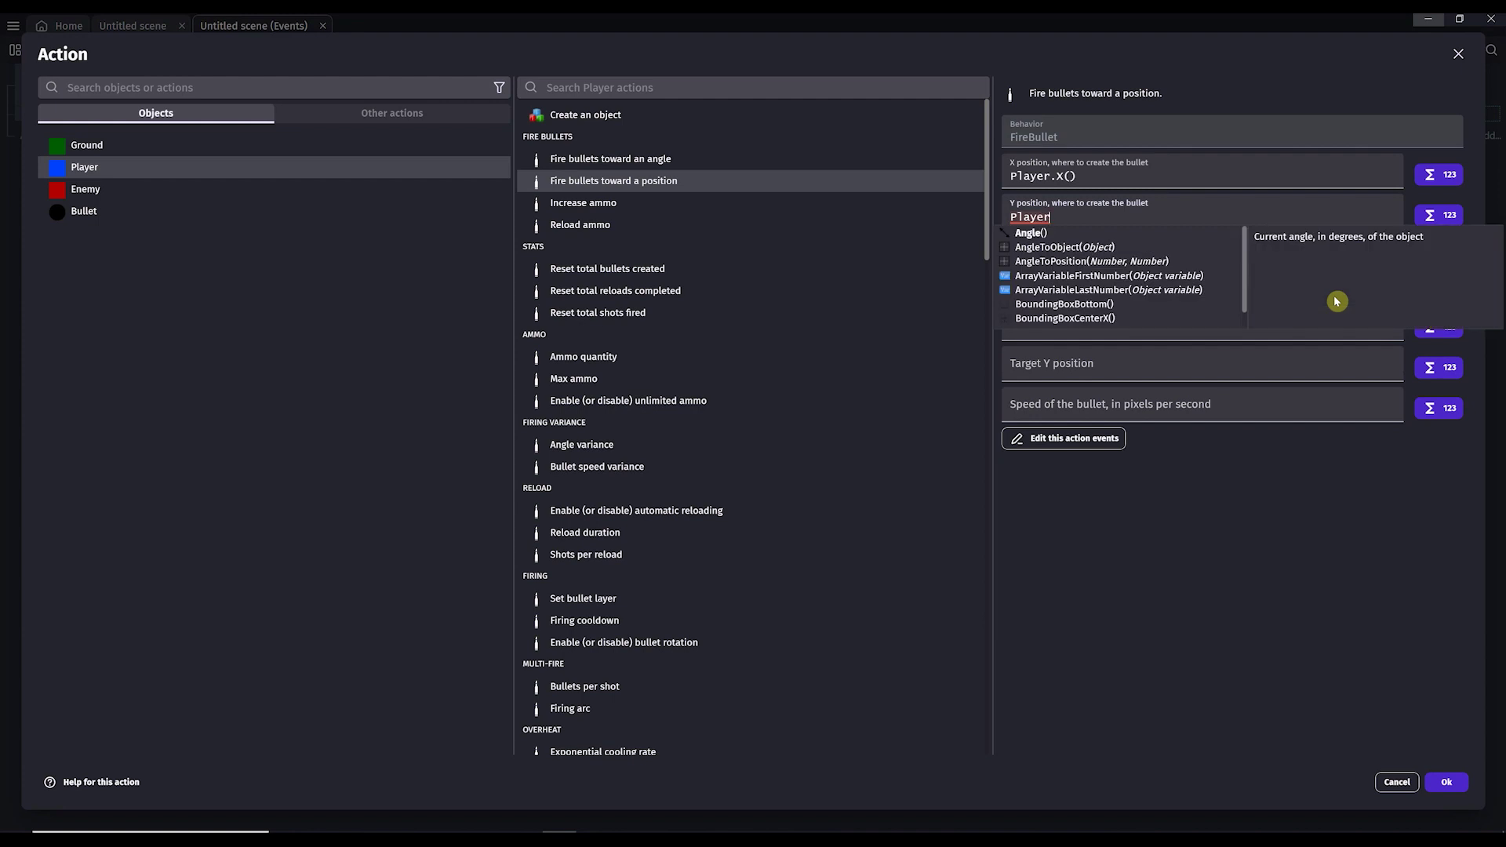
text(.Y())
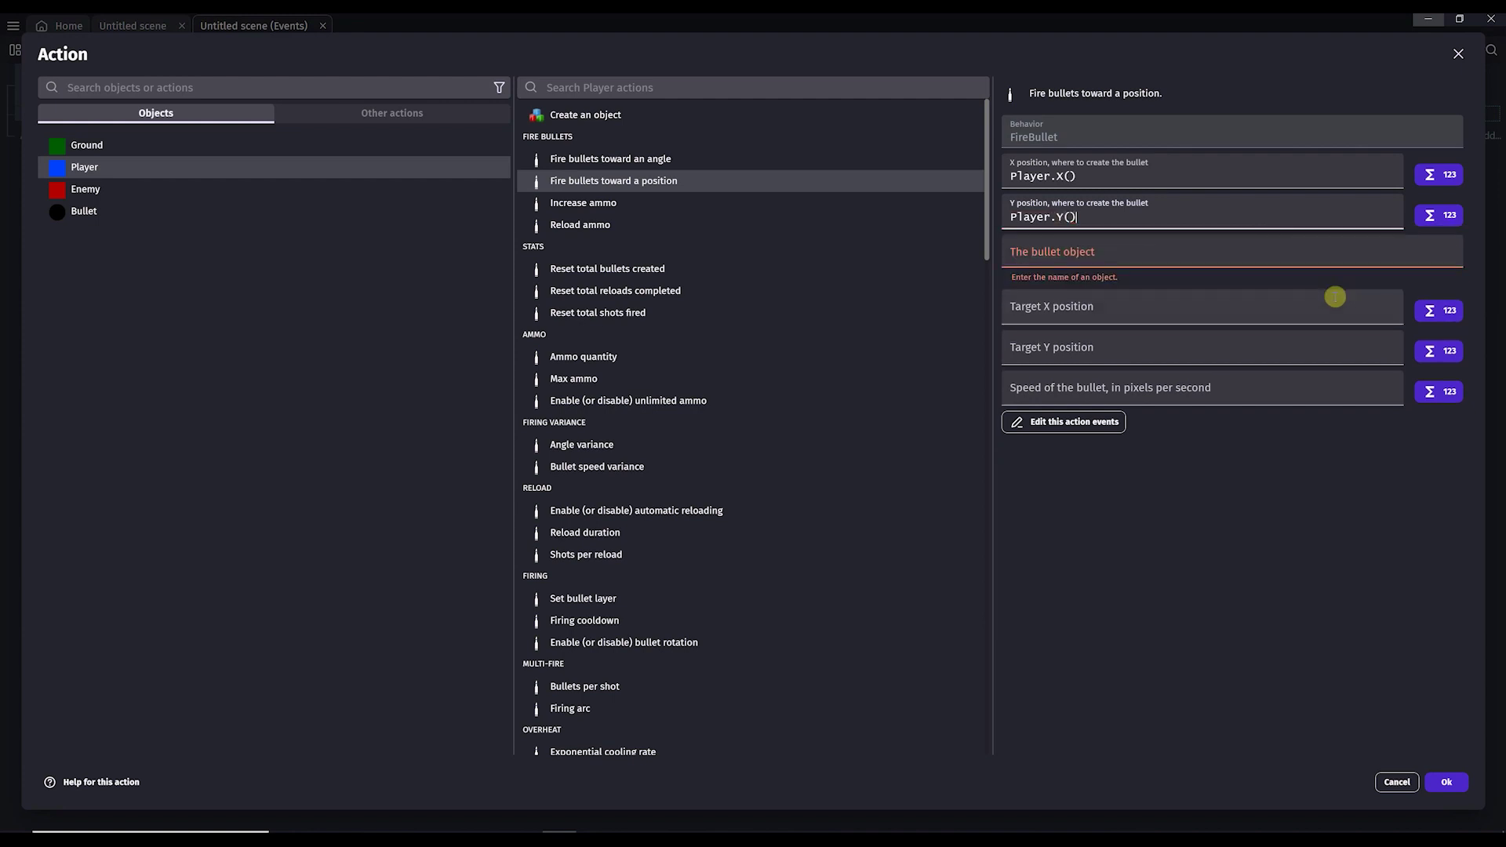
click(1201, 577)
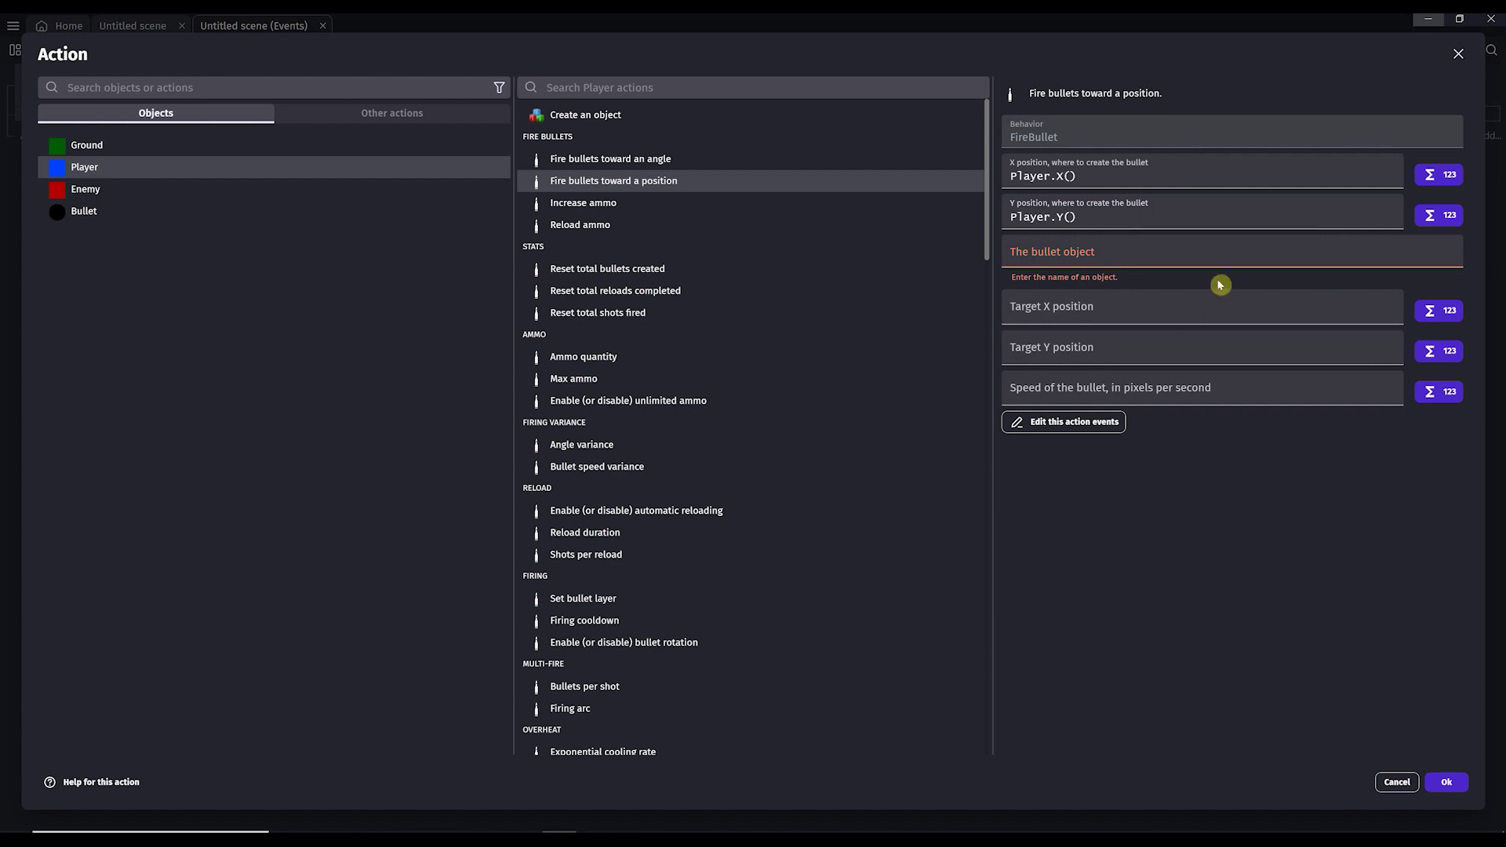
click(1076, 255)
click(1041, 355)
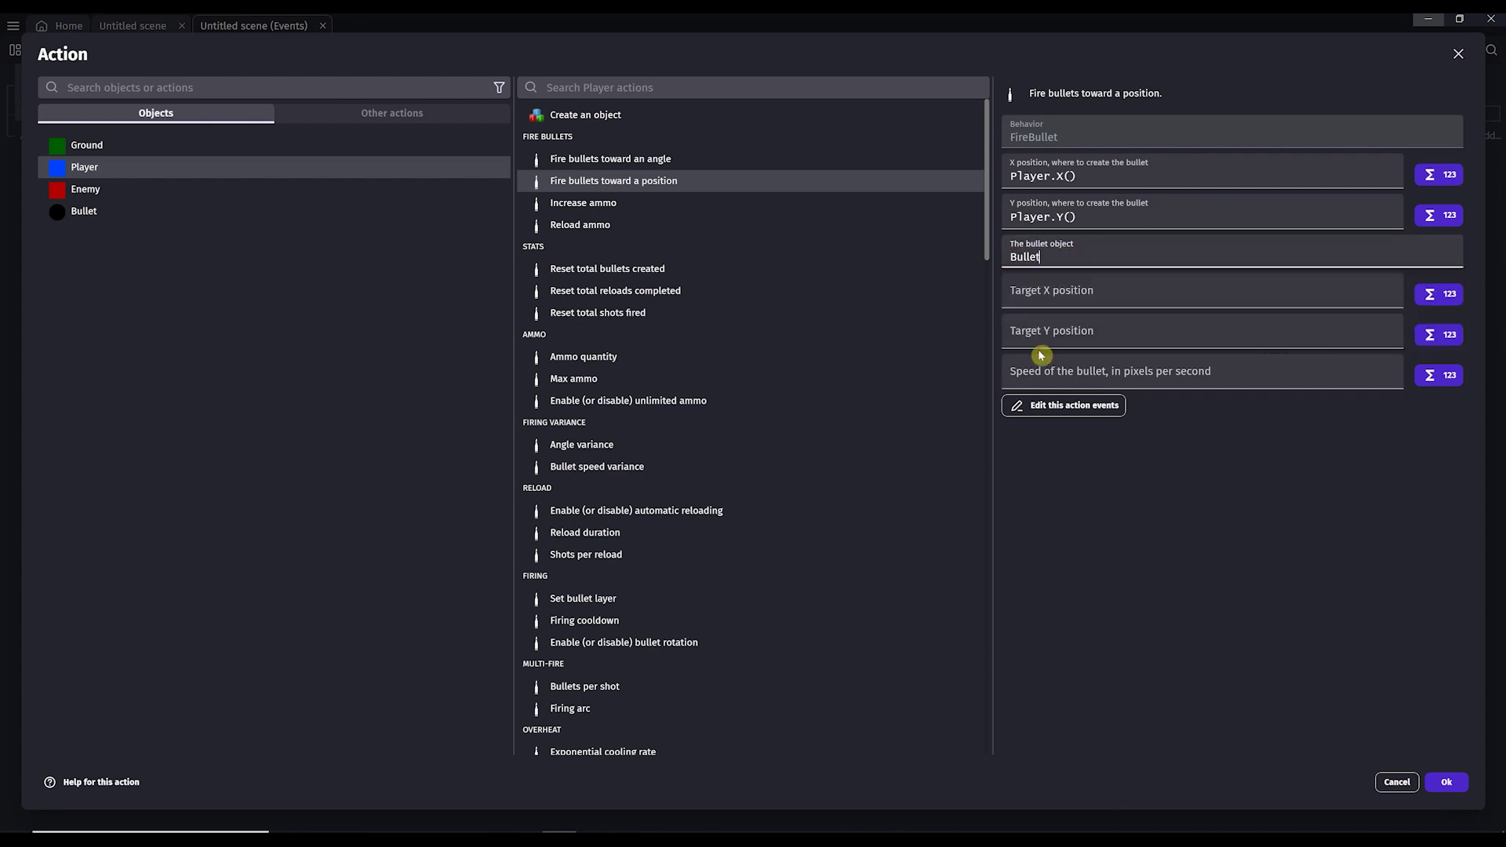
Set the firing action's target position to Enemy.X() and Enemy.Y()
click(1062, 304)
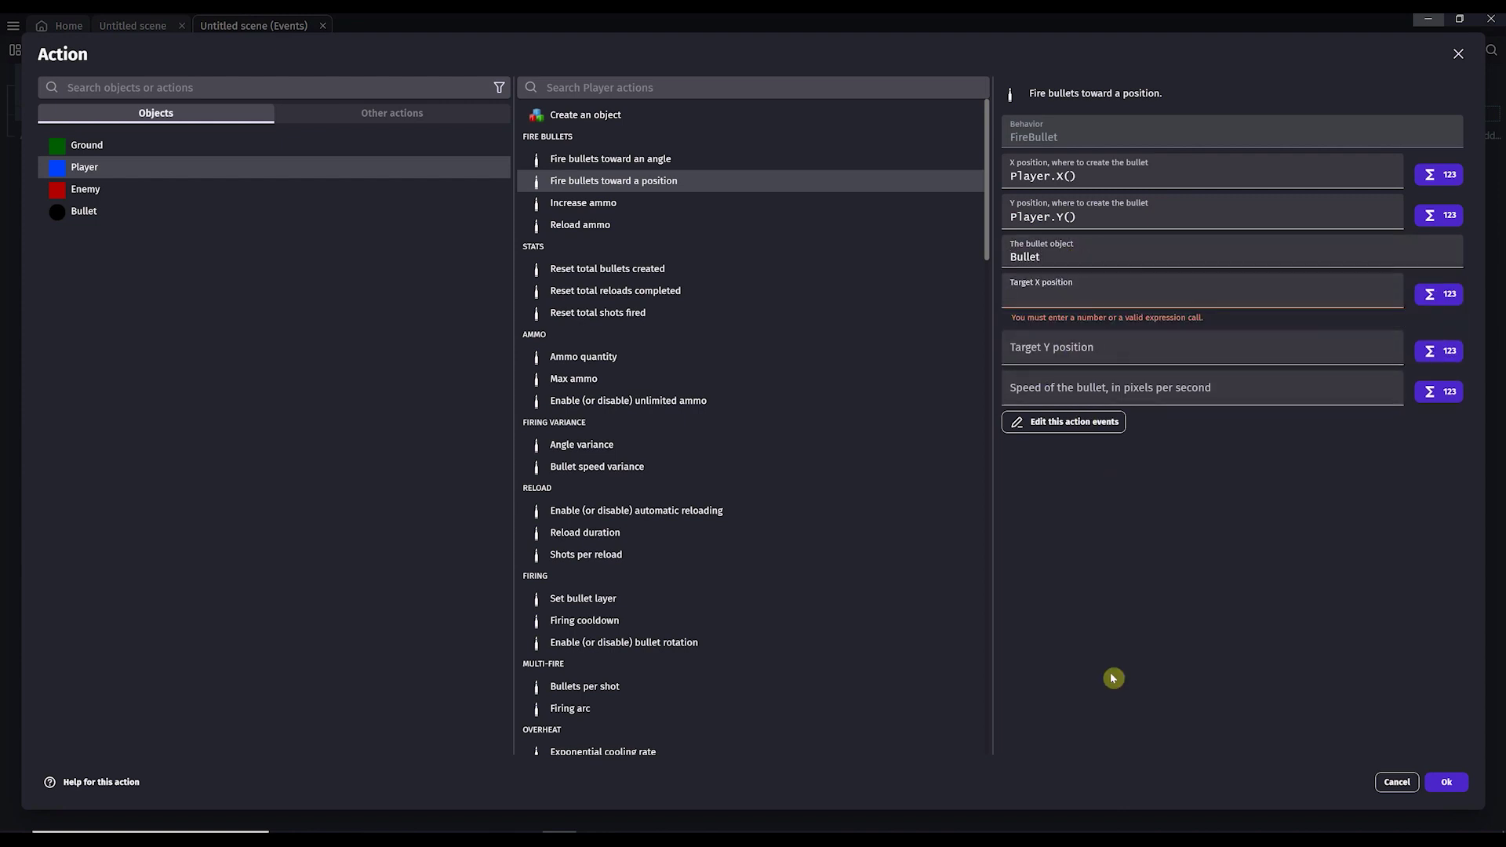
text(Enemy.X)
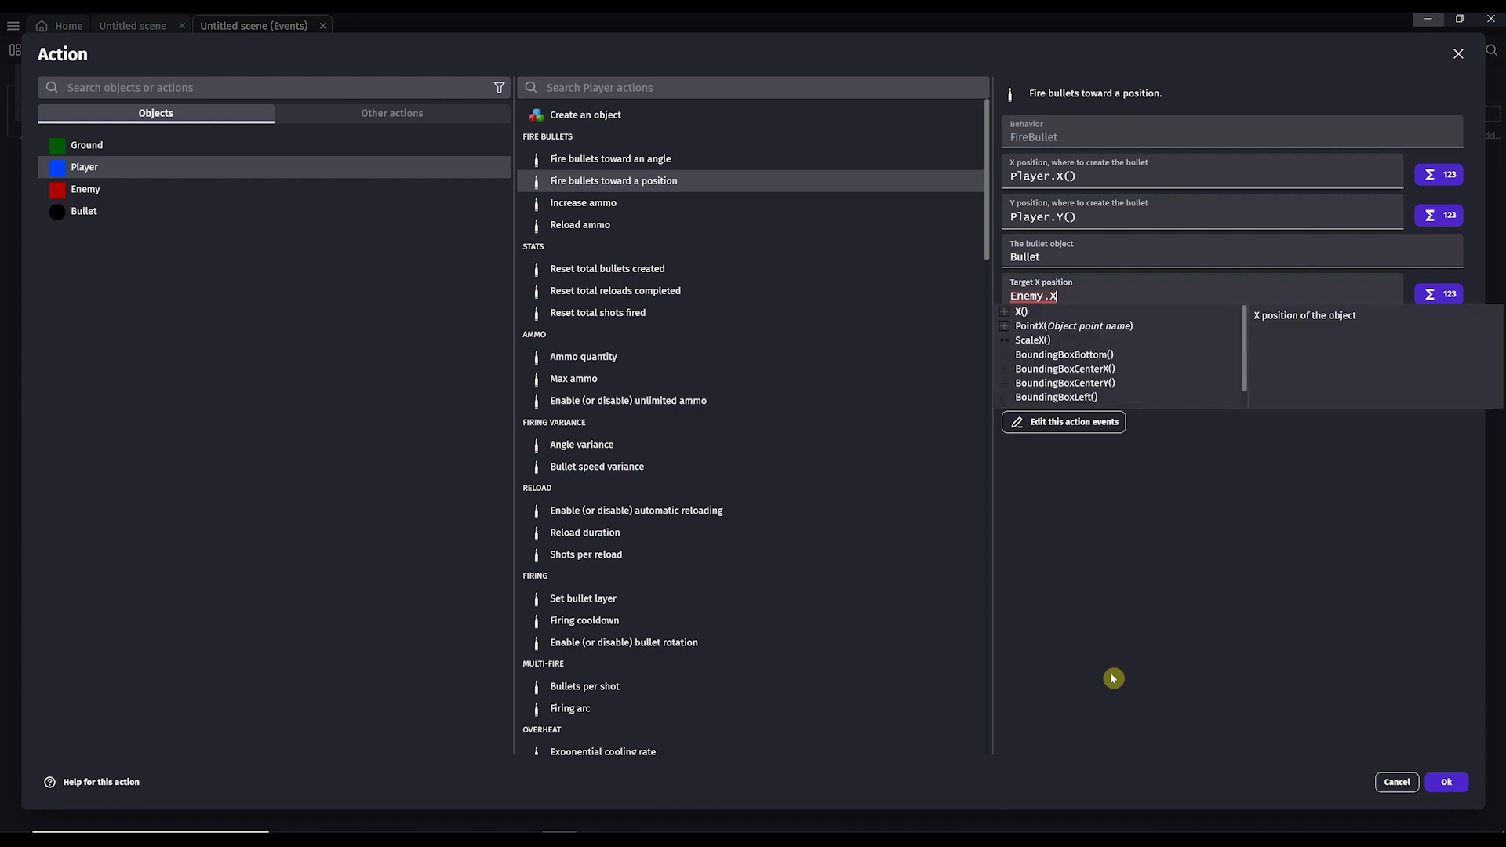
text(())
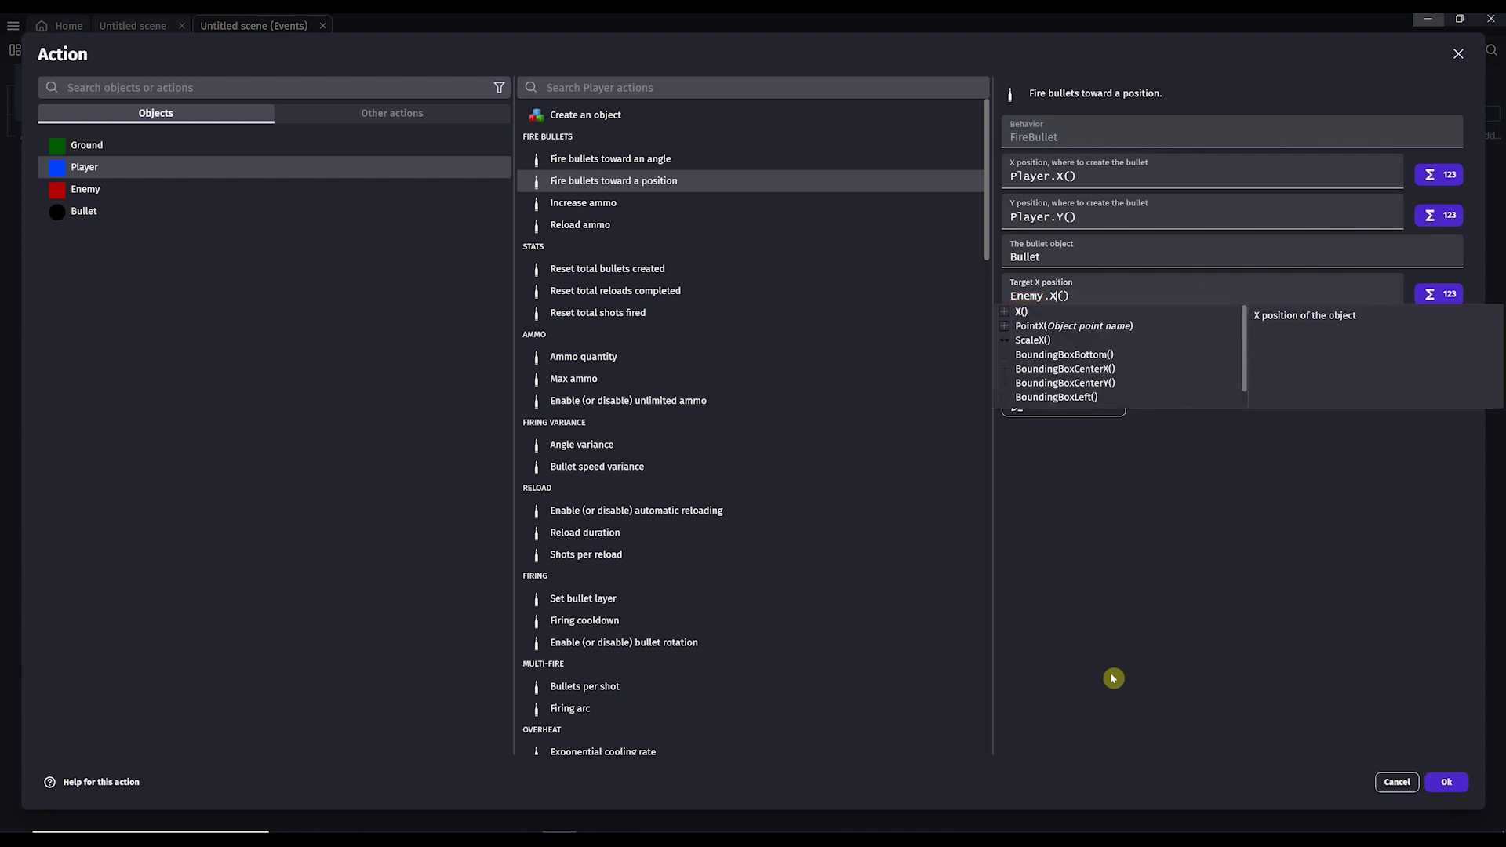
click(1156, 591)
click(1078, 344)
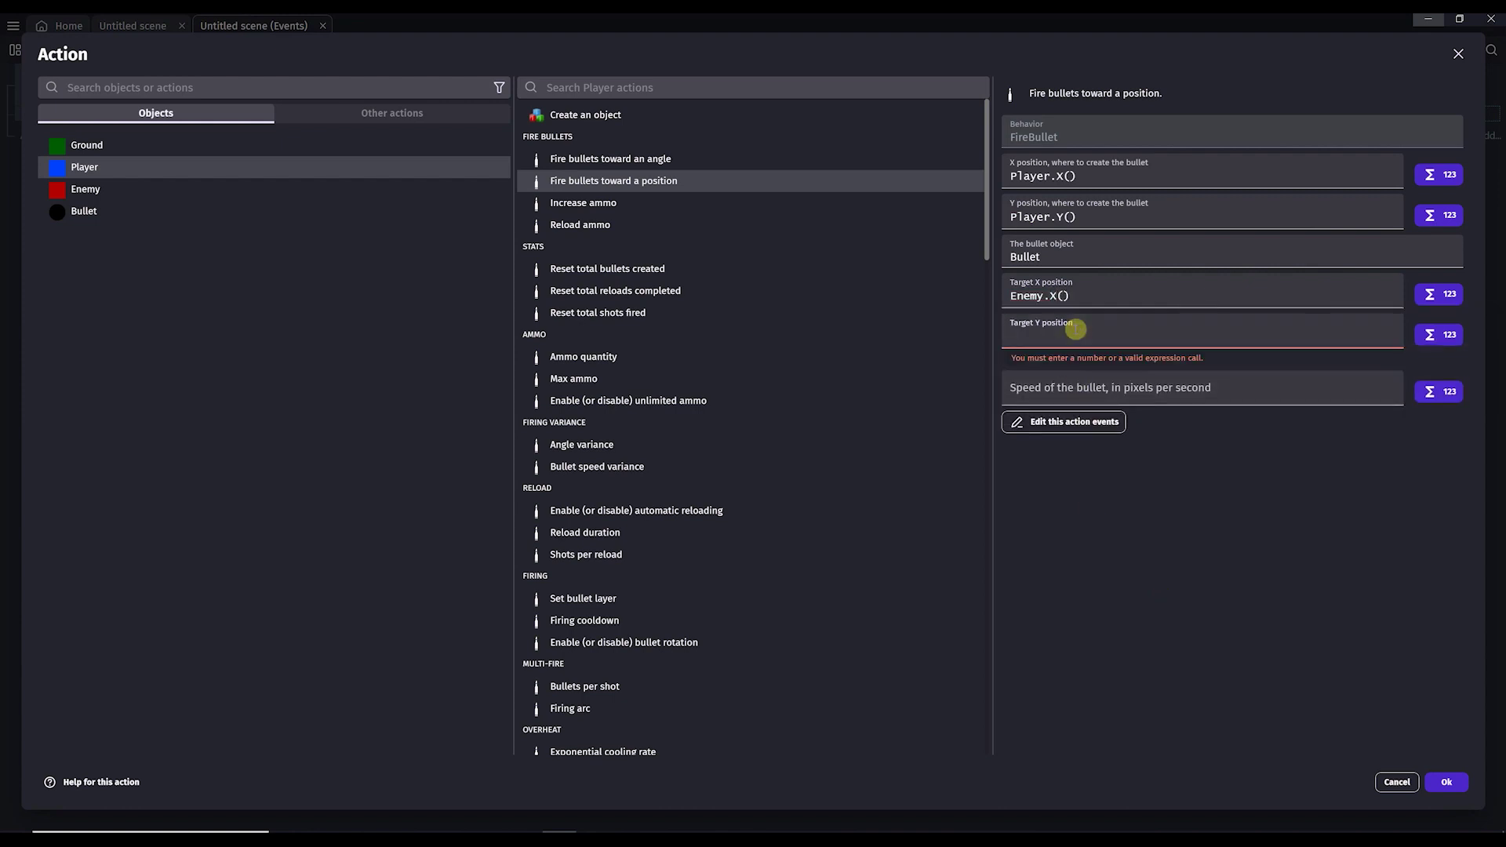
text(Enemy.Y())
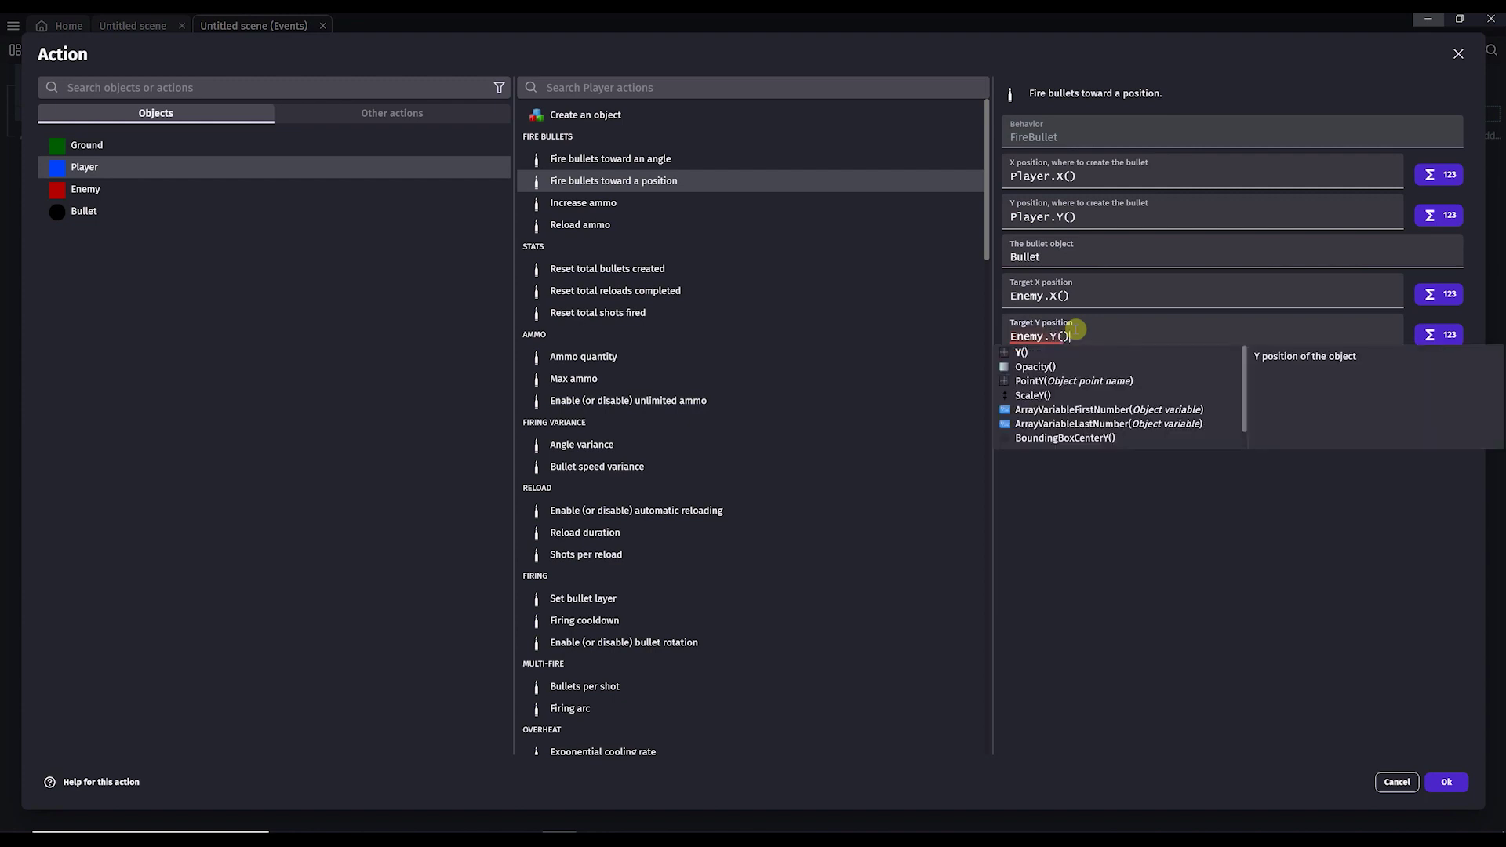
key(Escape)
click(1106, 484)
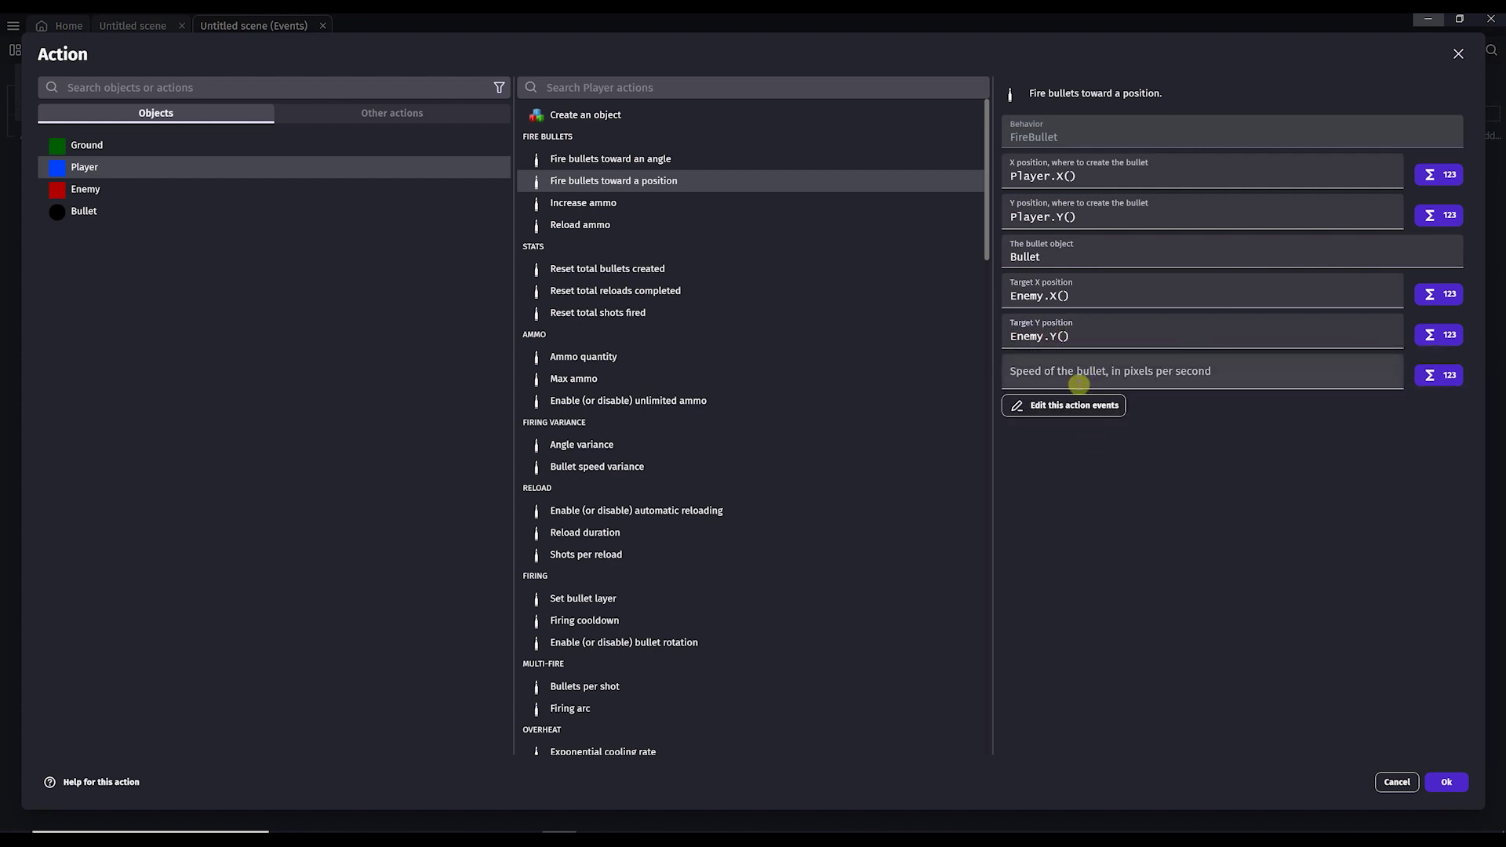
Set the bullet speed to 500 pixels per second, confirm the action, and preview the game to test the firing
click(1078, 383)
text(500)
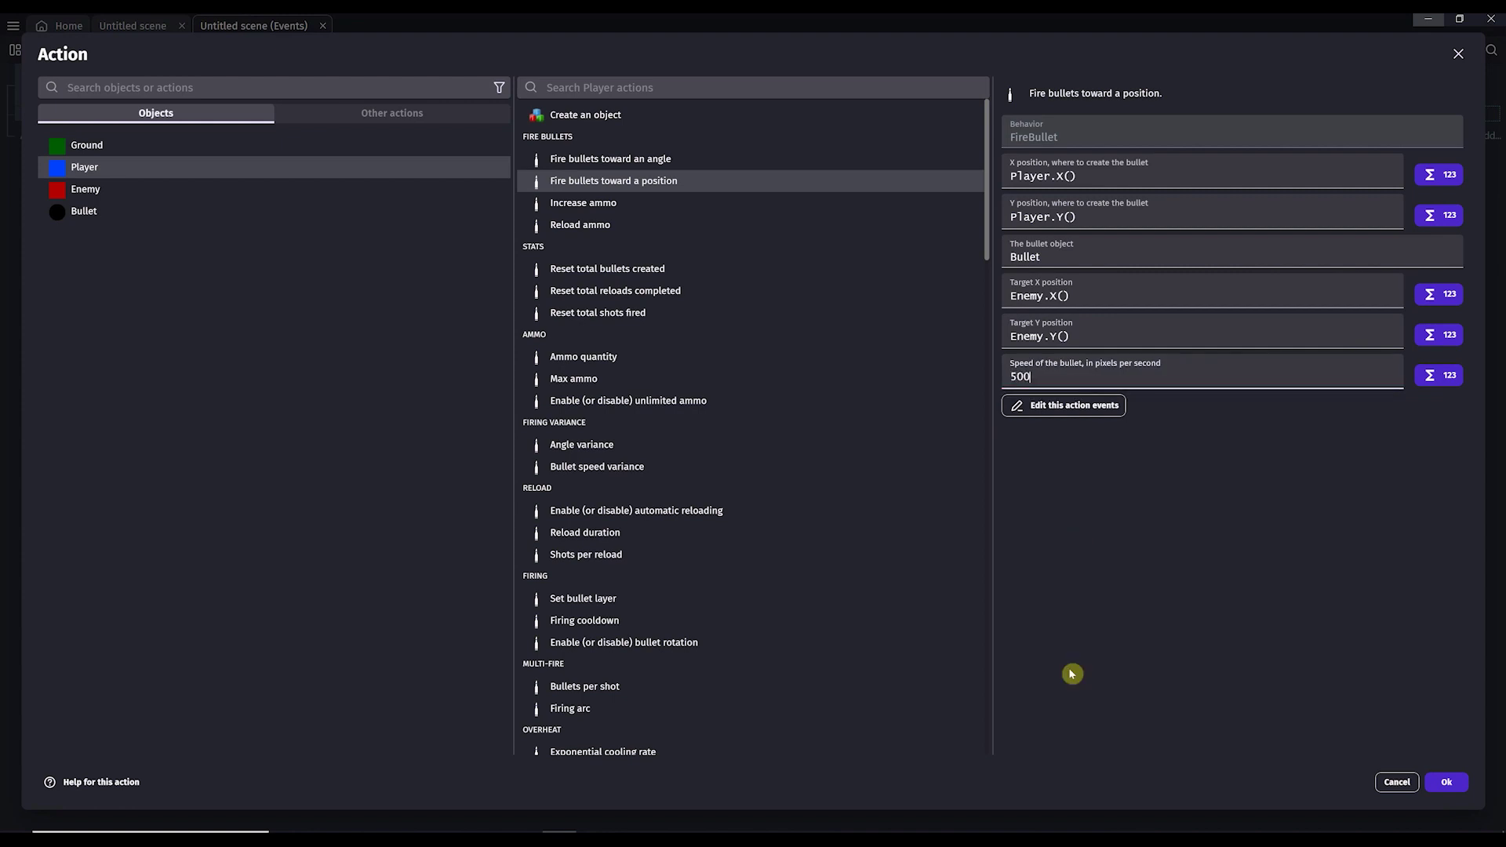
click(1071, 673)
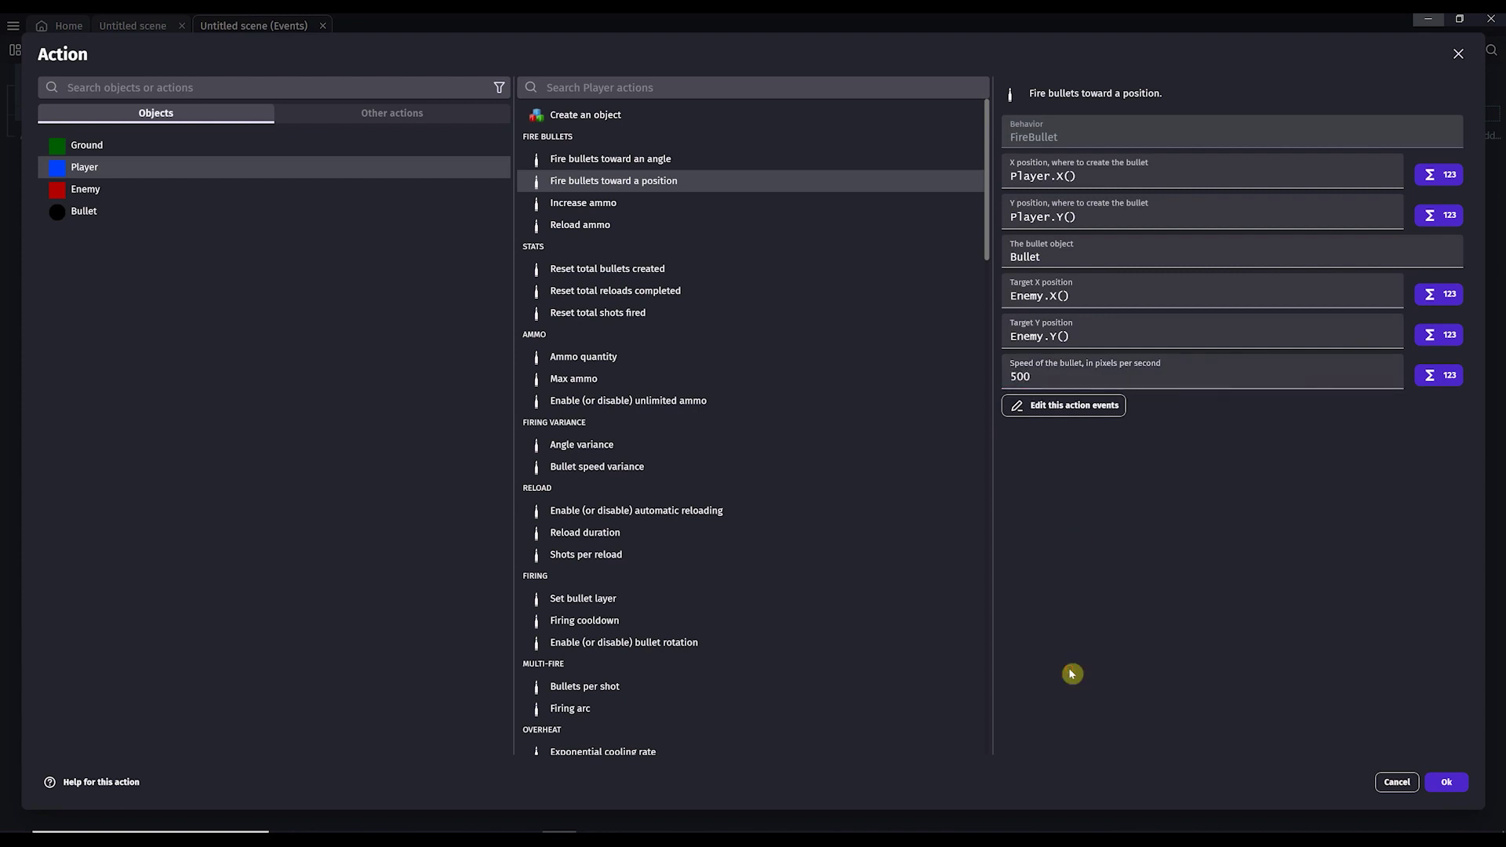
click(1446, 782)
click(712, 51)
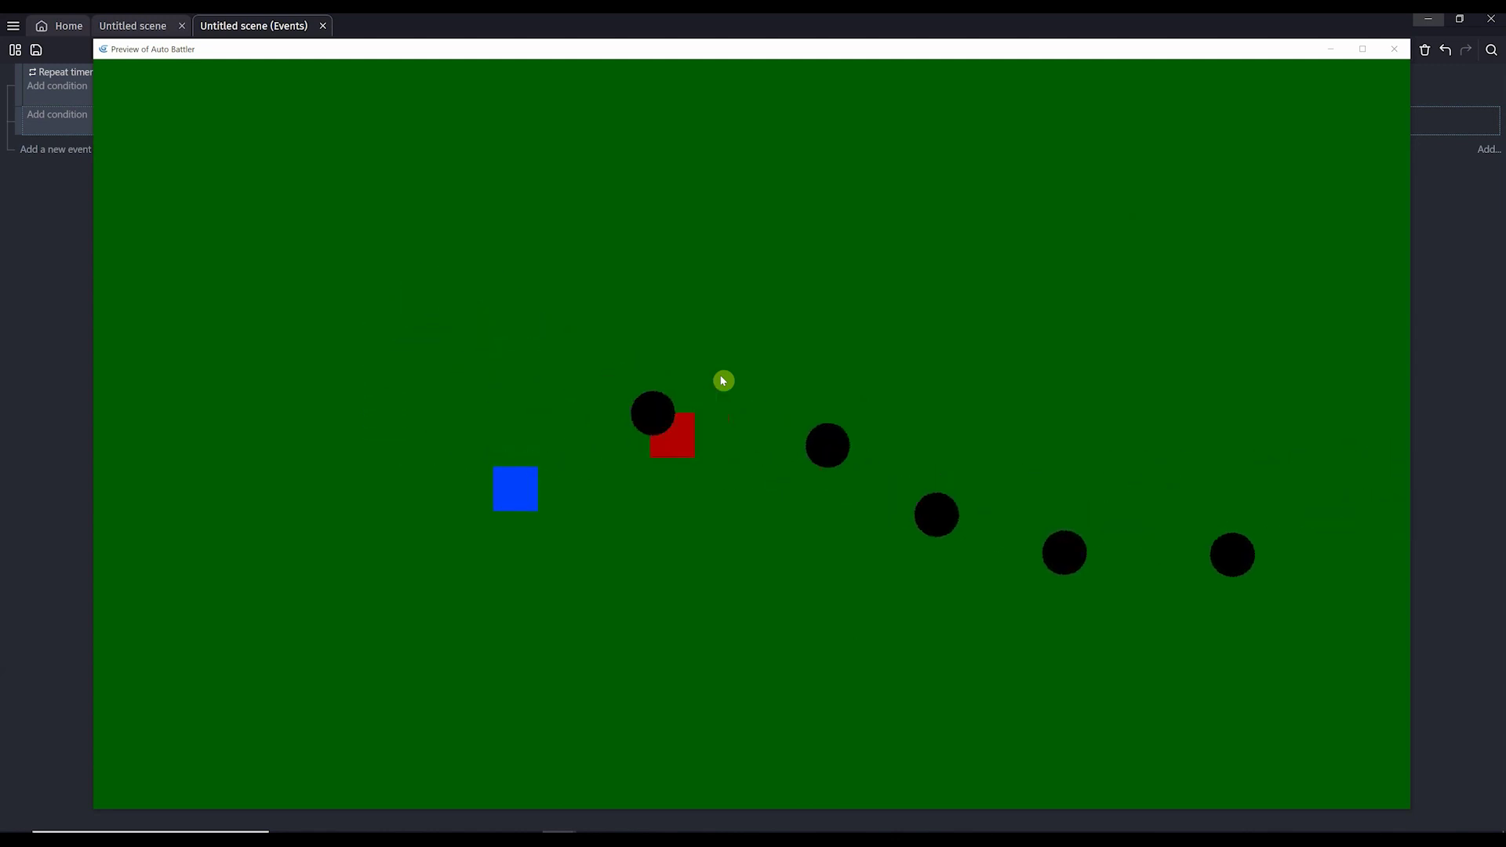
key(alt+F4)
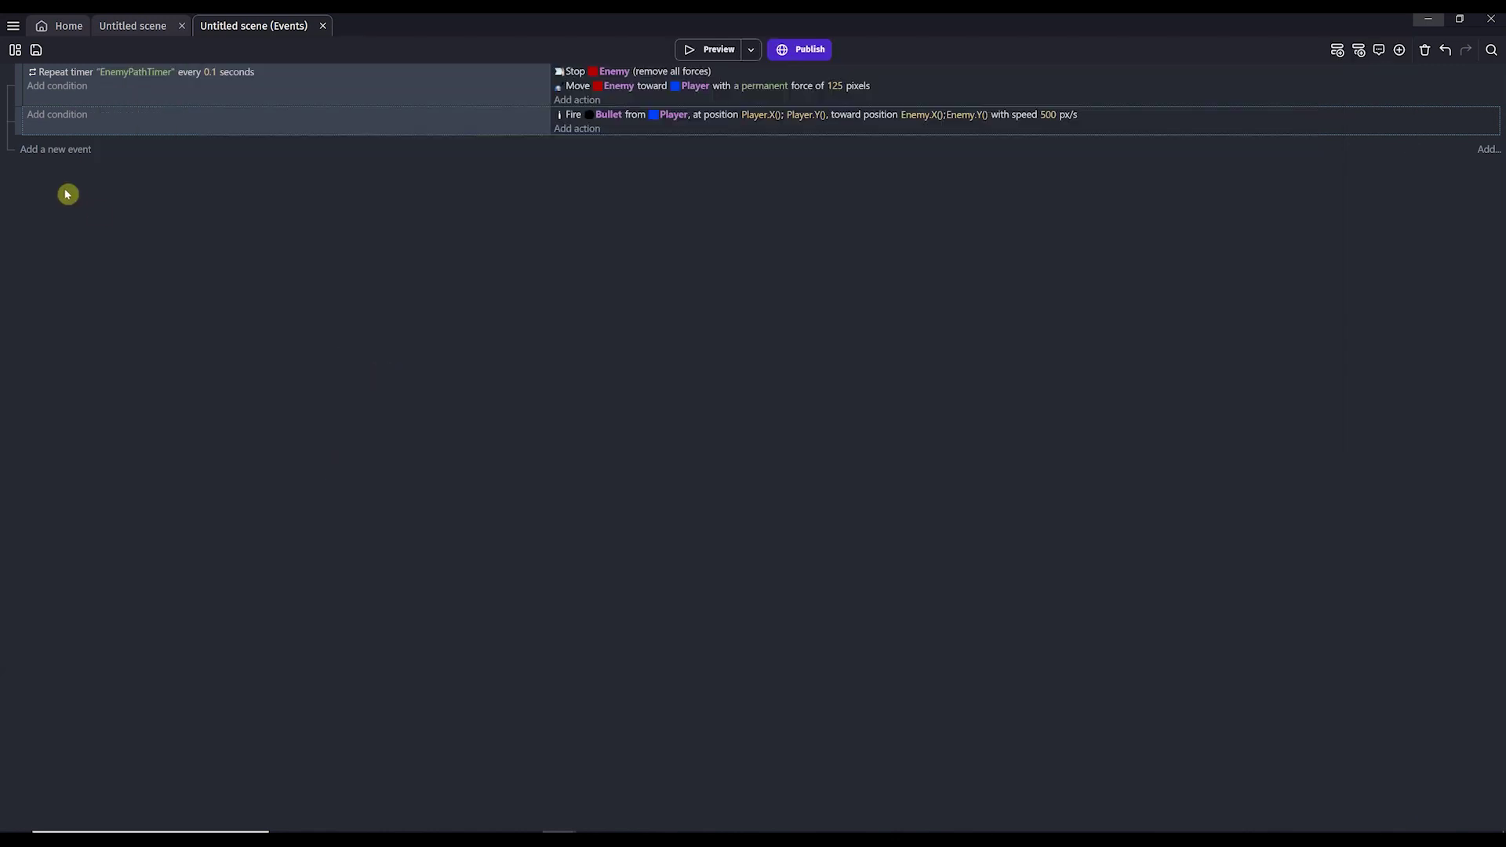
Add a new event with a Collision condition between Bullet and Enemy
click(71, 157)
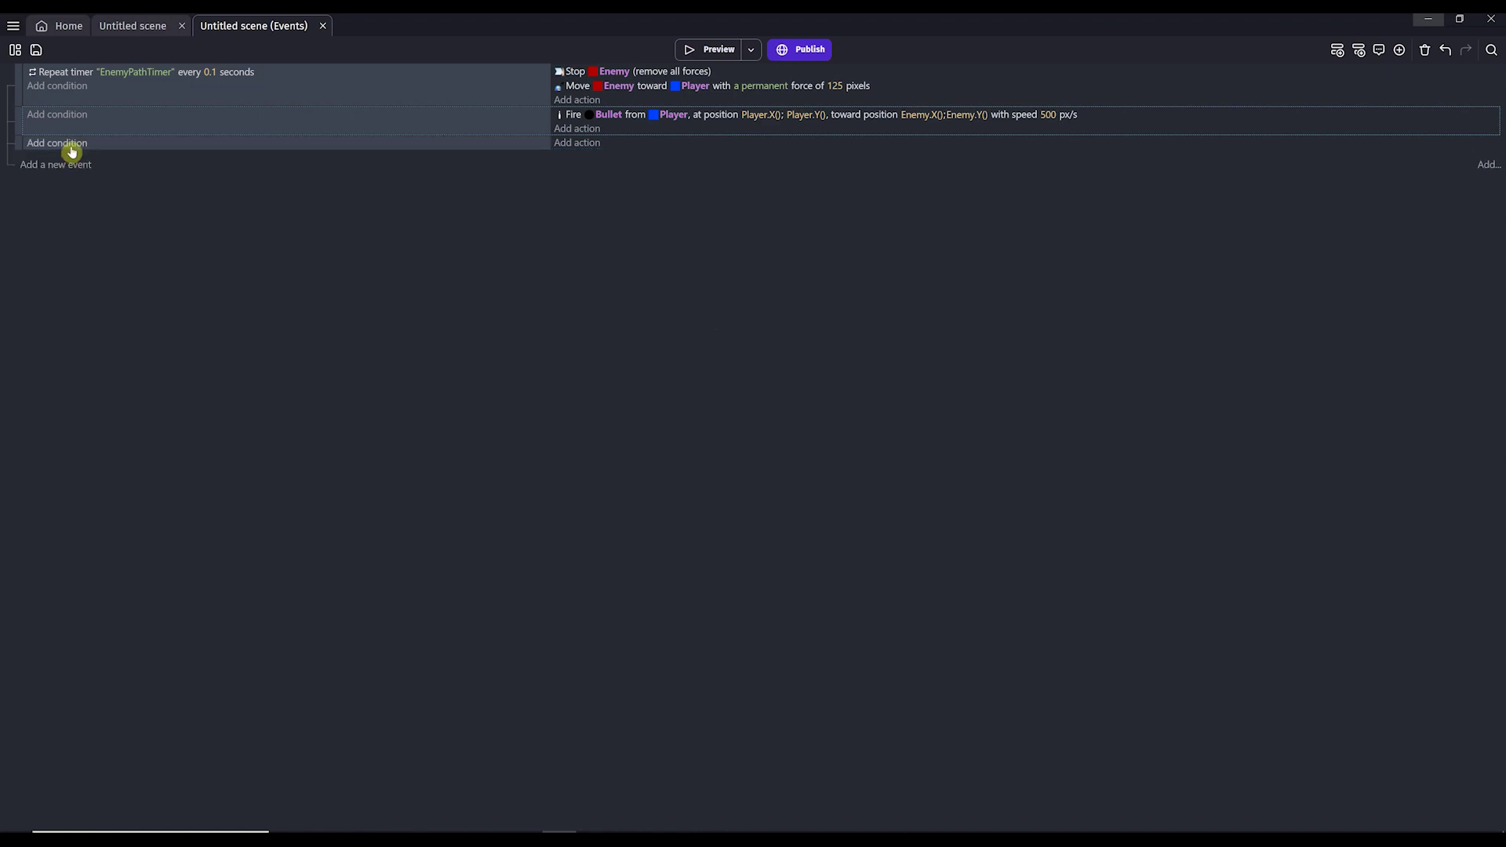
click(70, 145)
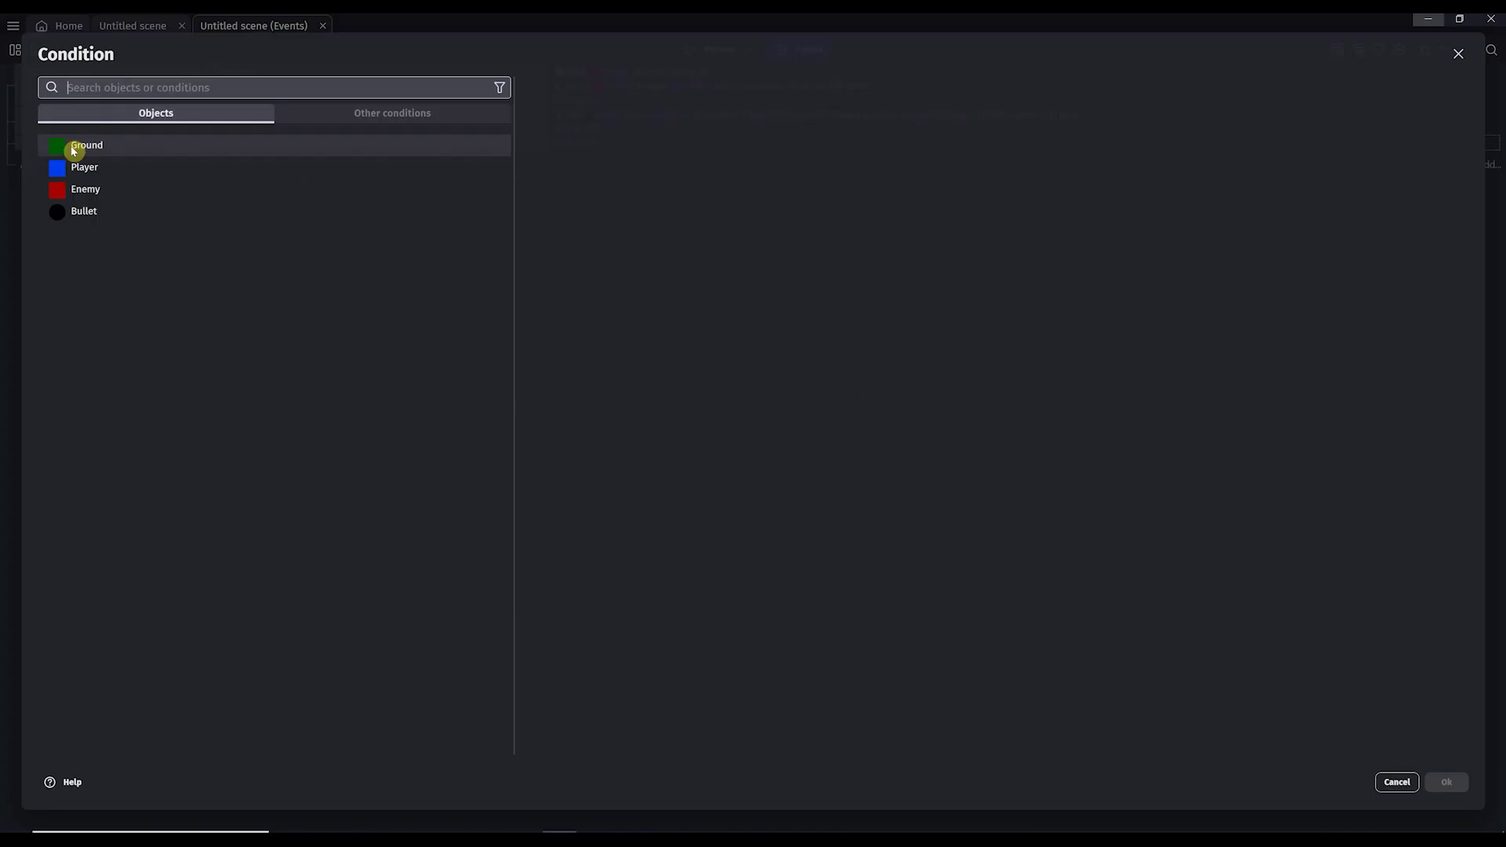
click(75, 210)
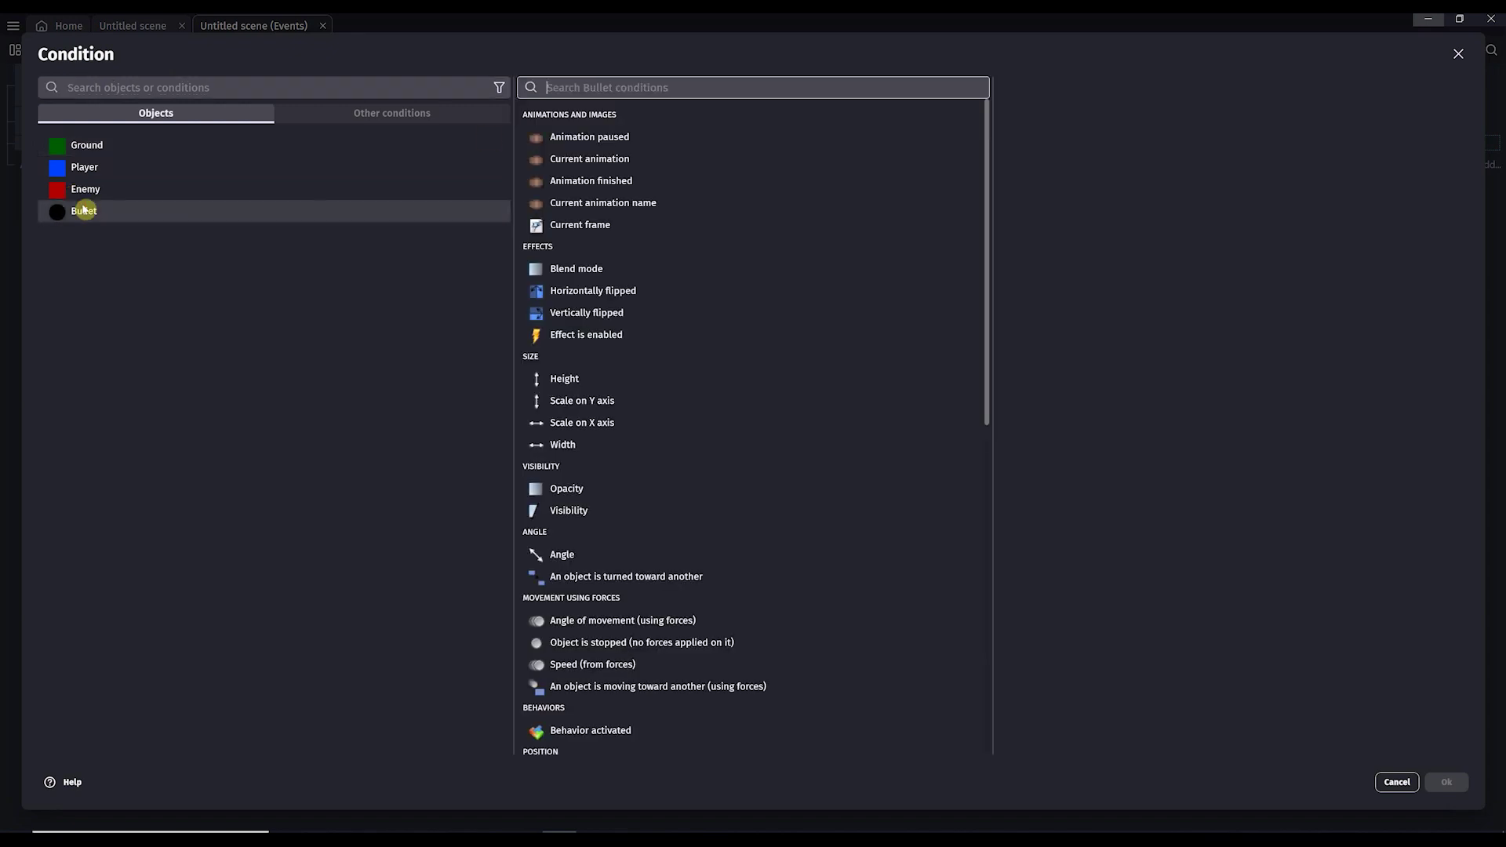
text(Collision)
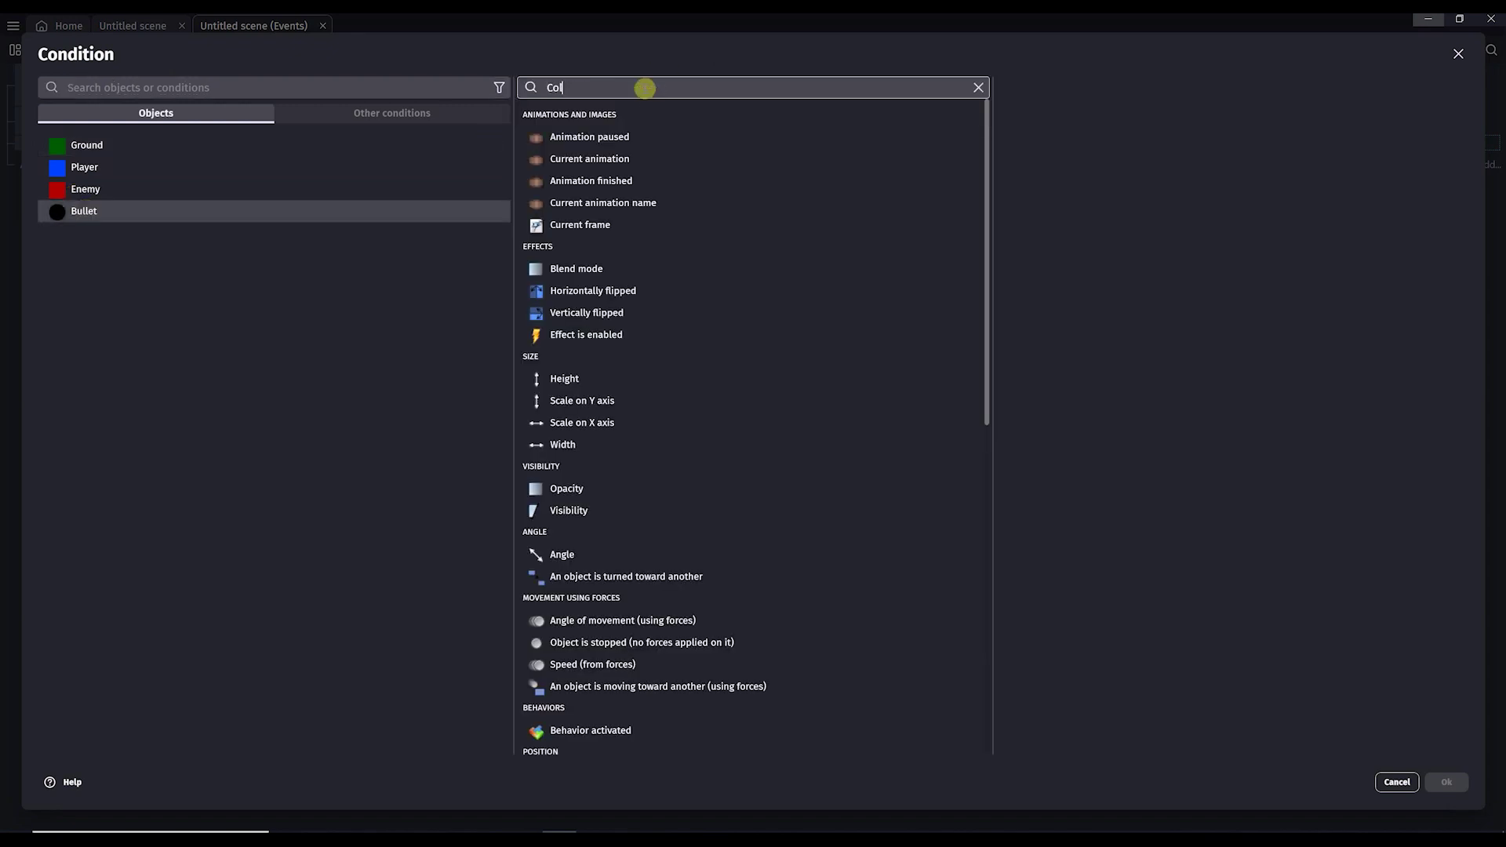
click(657, 124)
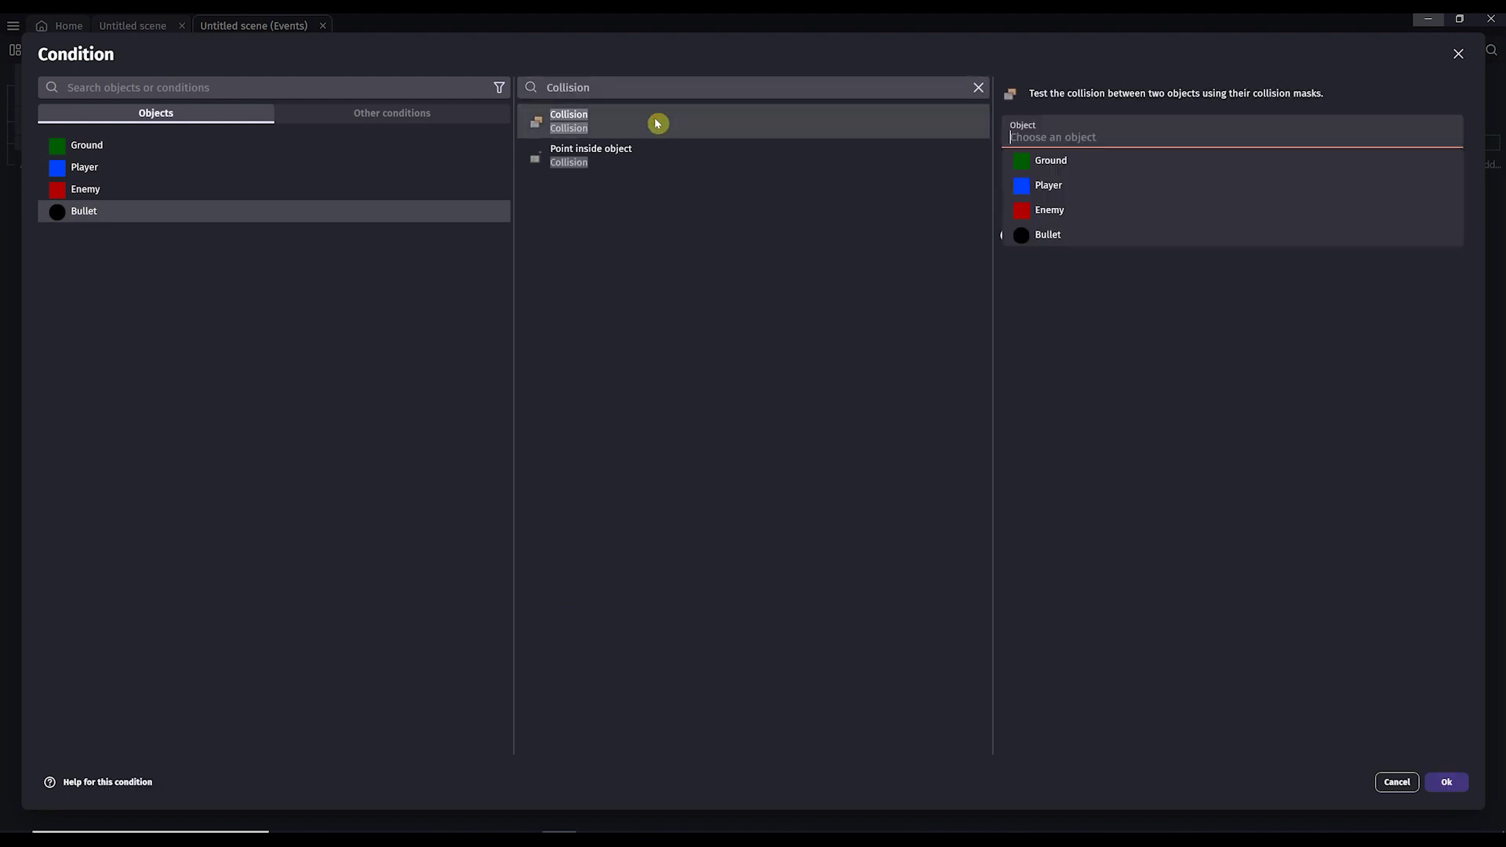
click(1067, 223)
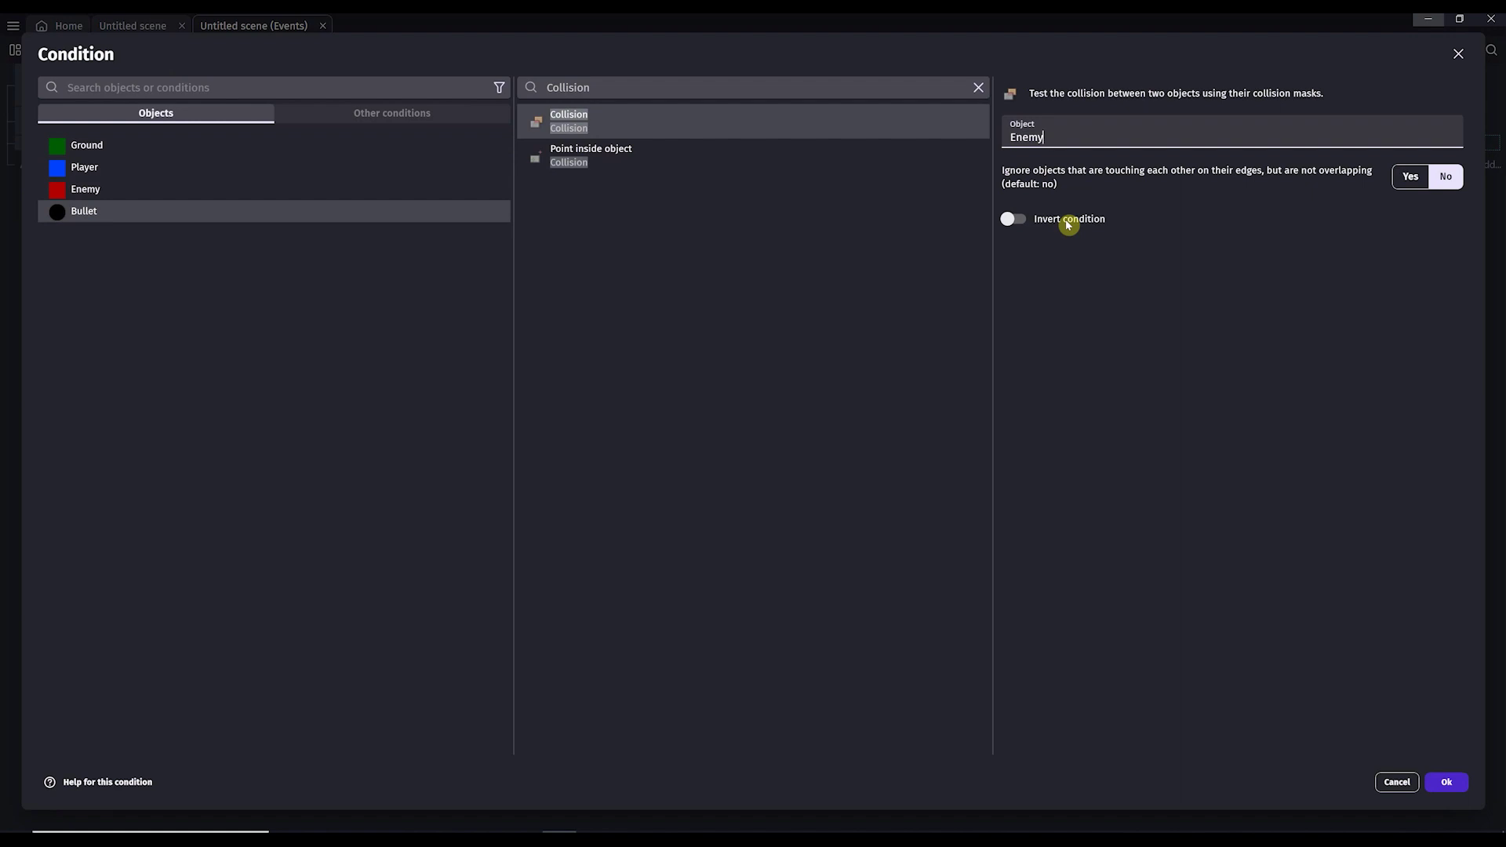
key(Return)
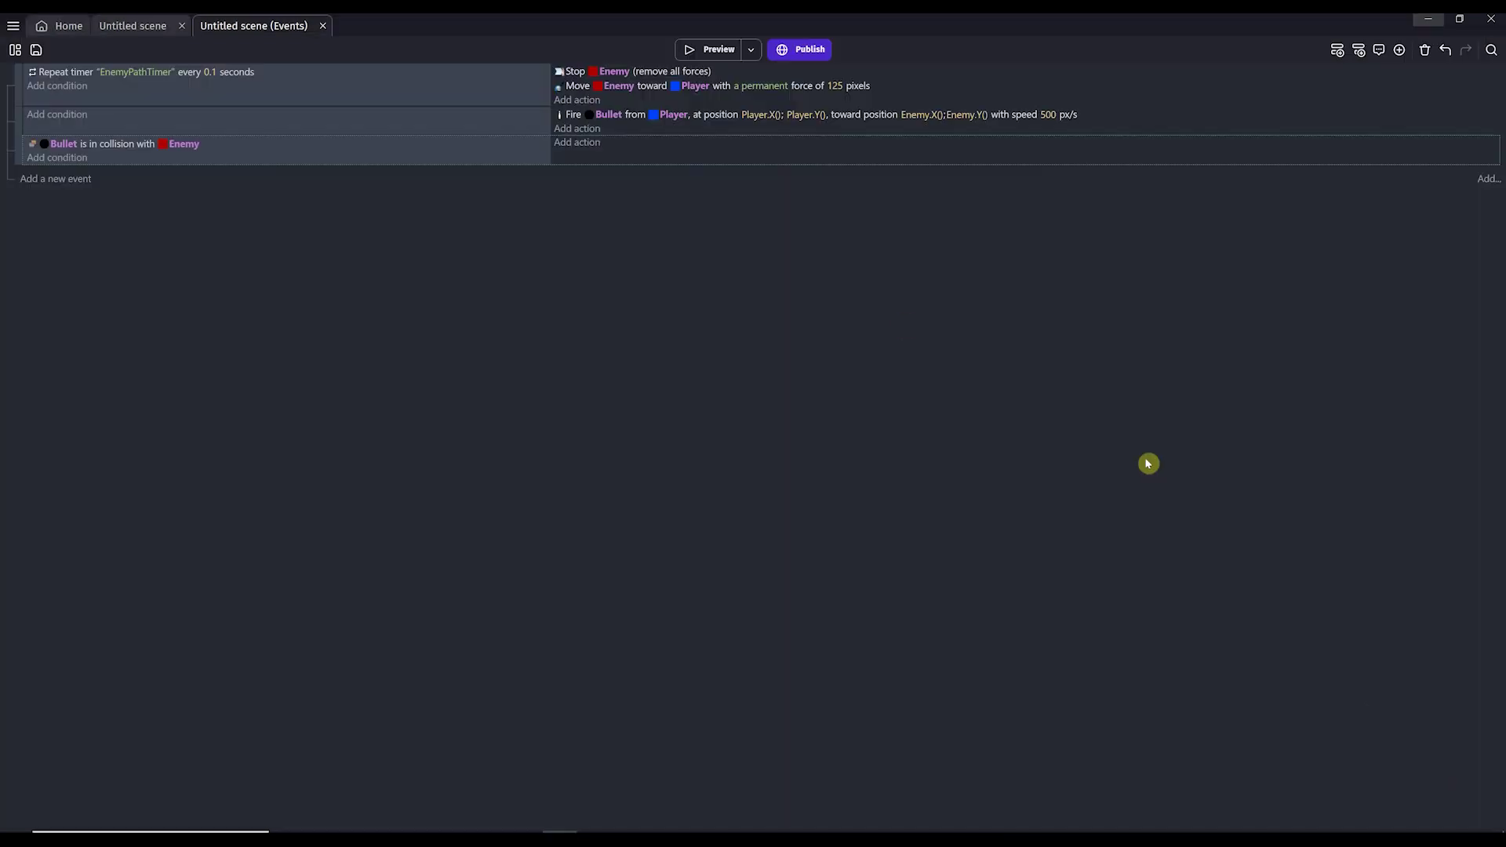
Add an action to the collision event that deletes the Enemy object
click(591, 146)
click(100, 189)
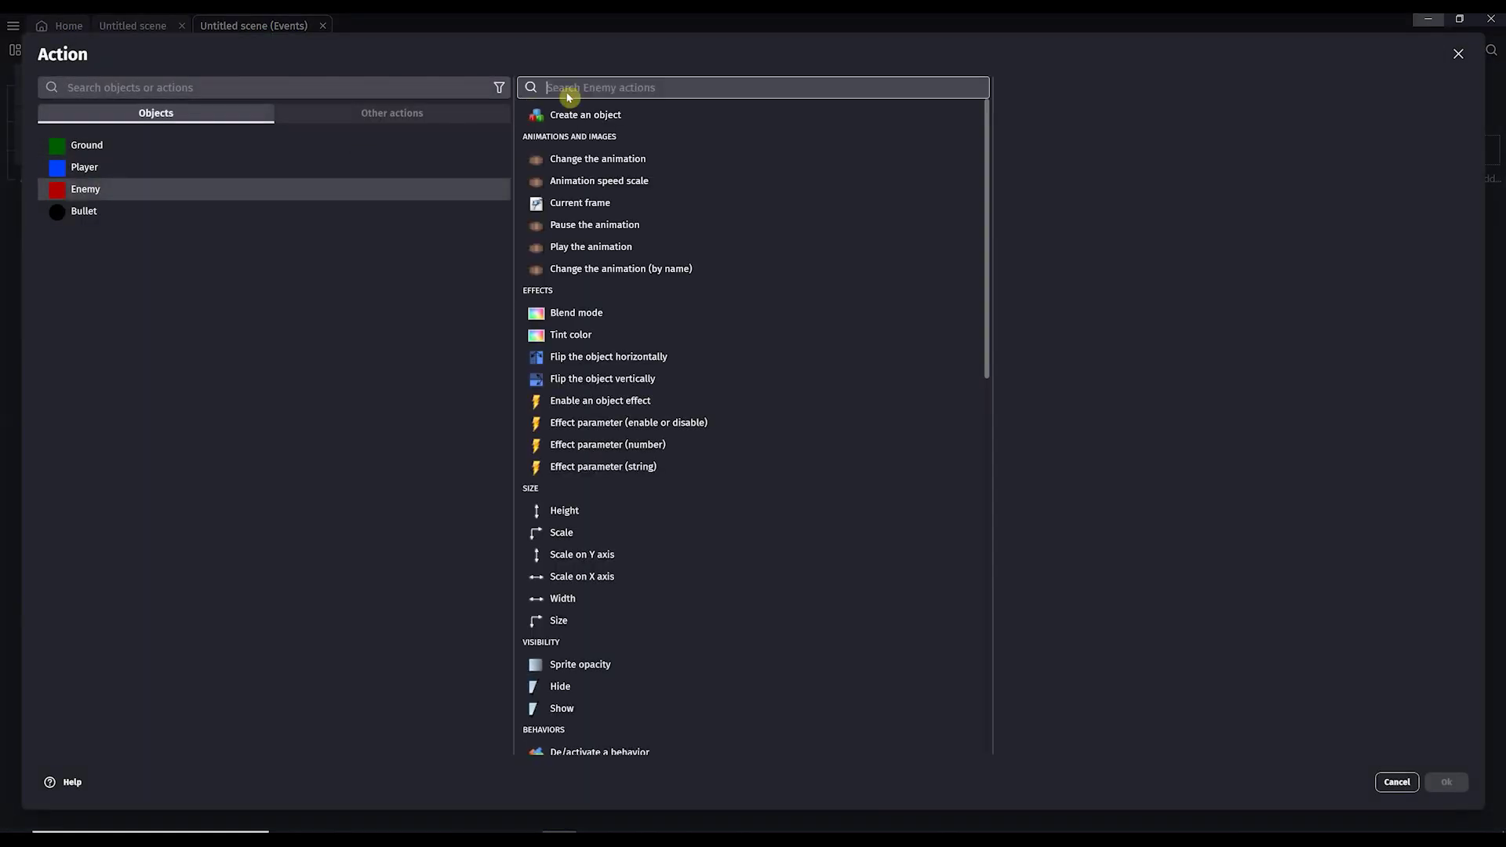
text(delete)
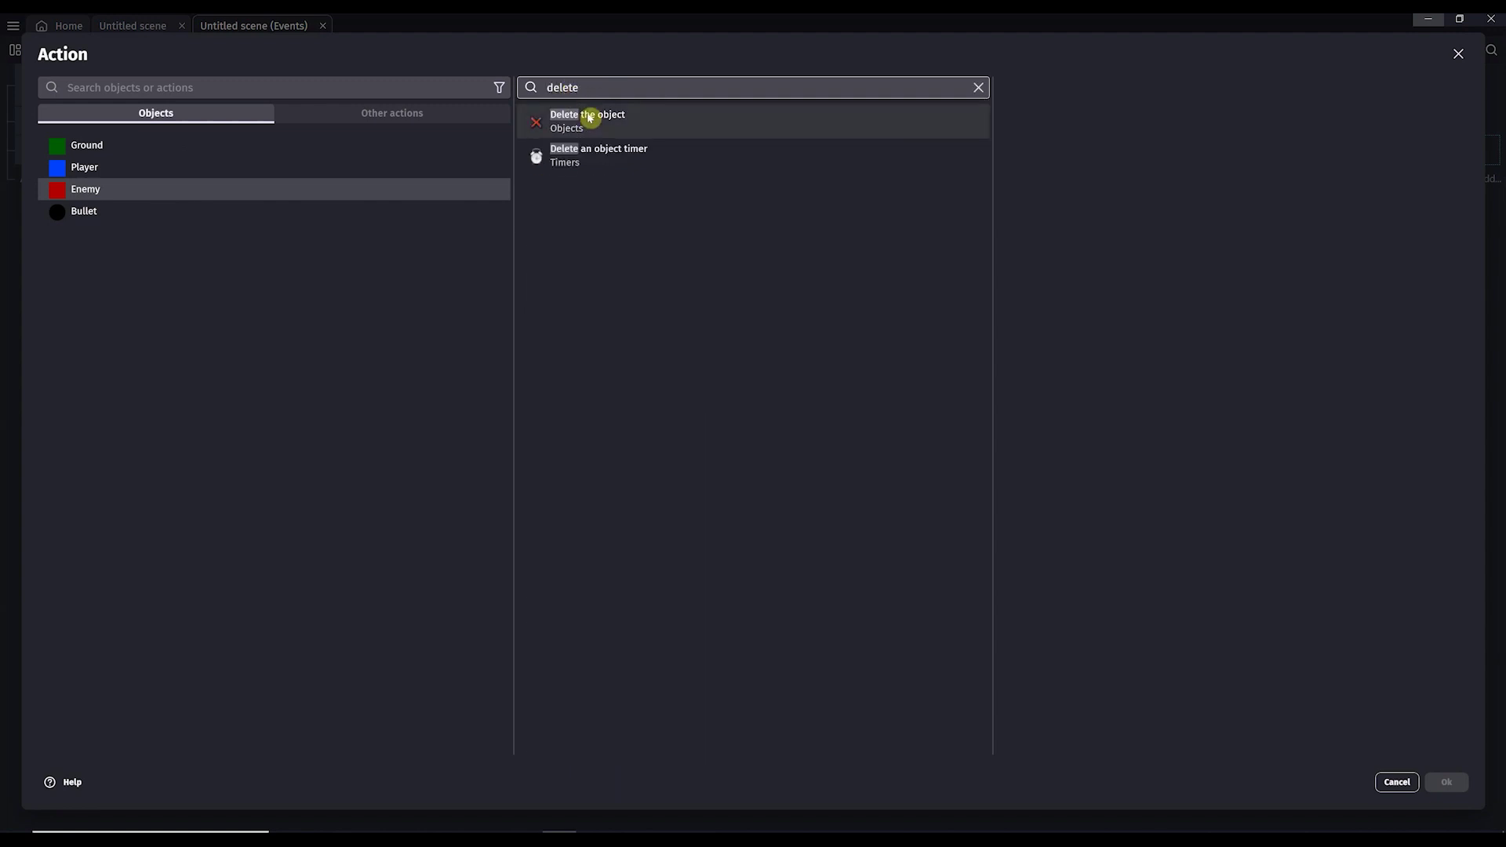
click(590, 118)
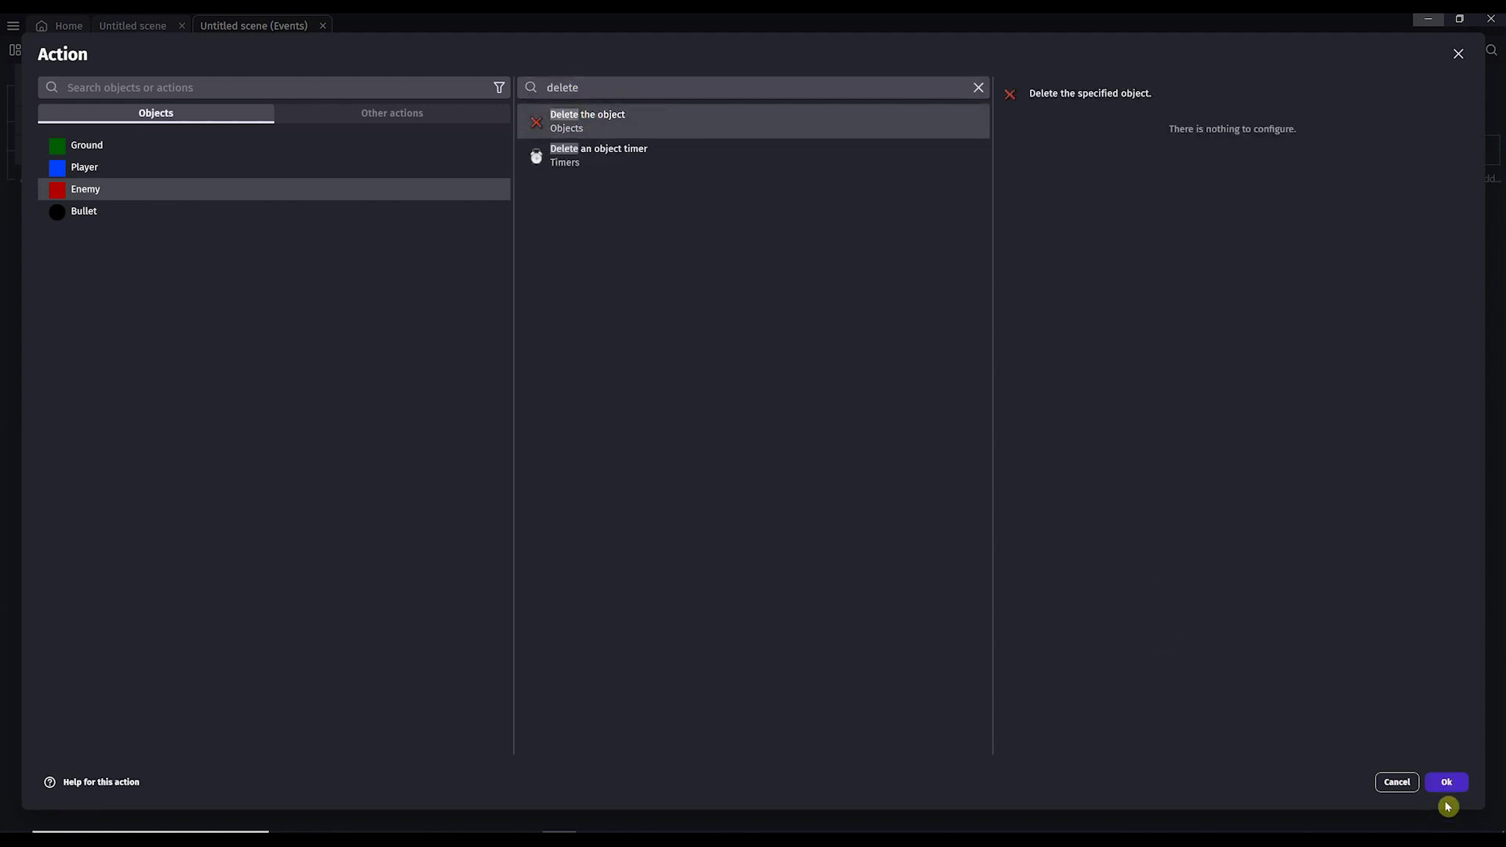
click(1451, 784)
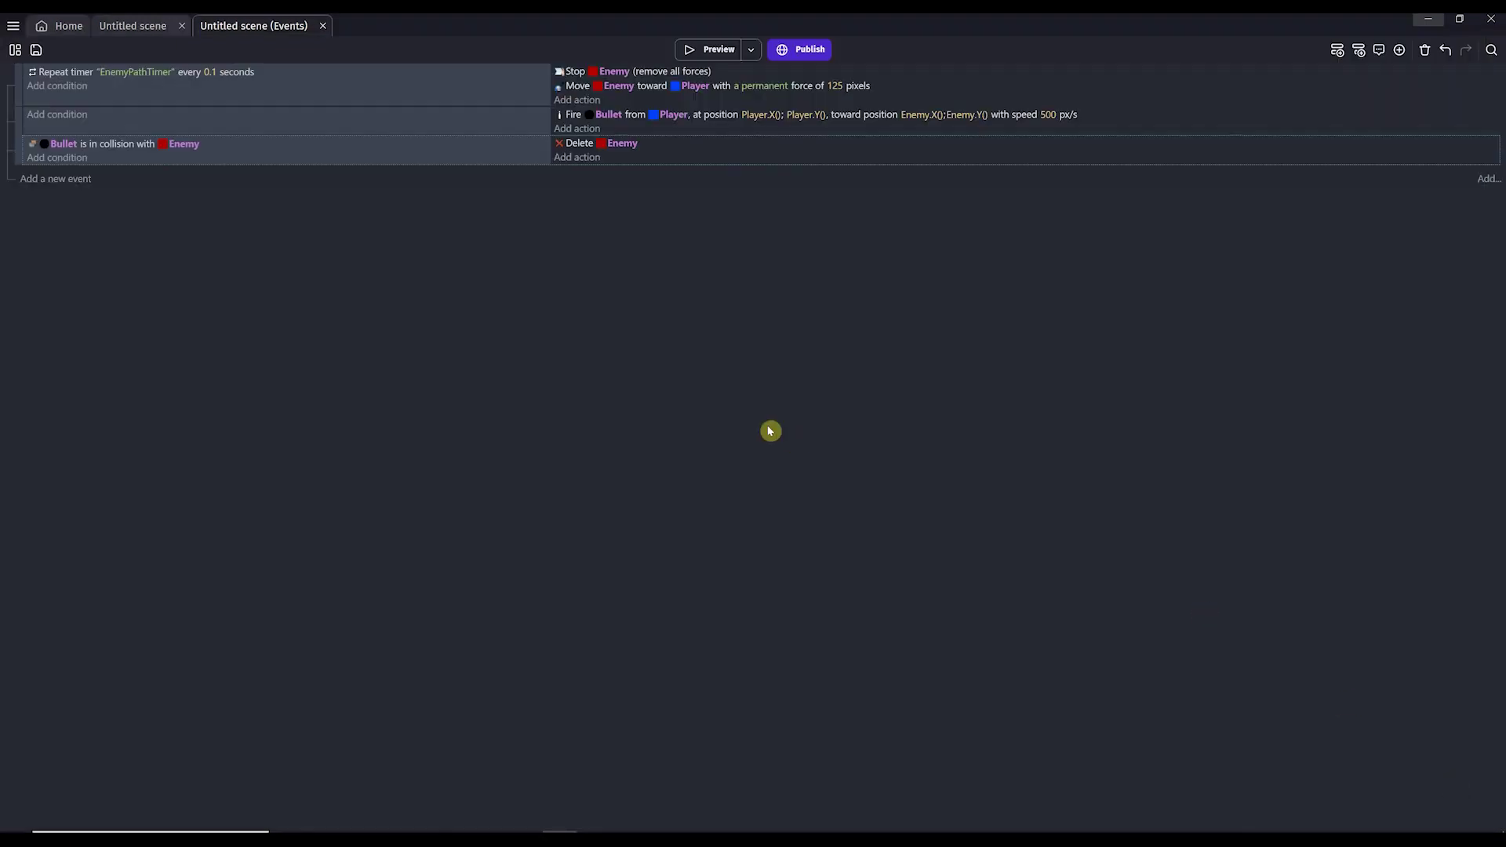
Preview the game twice to test how bullets hit the enemy, closing the preview each time
click(714, 48)
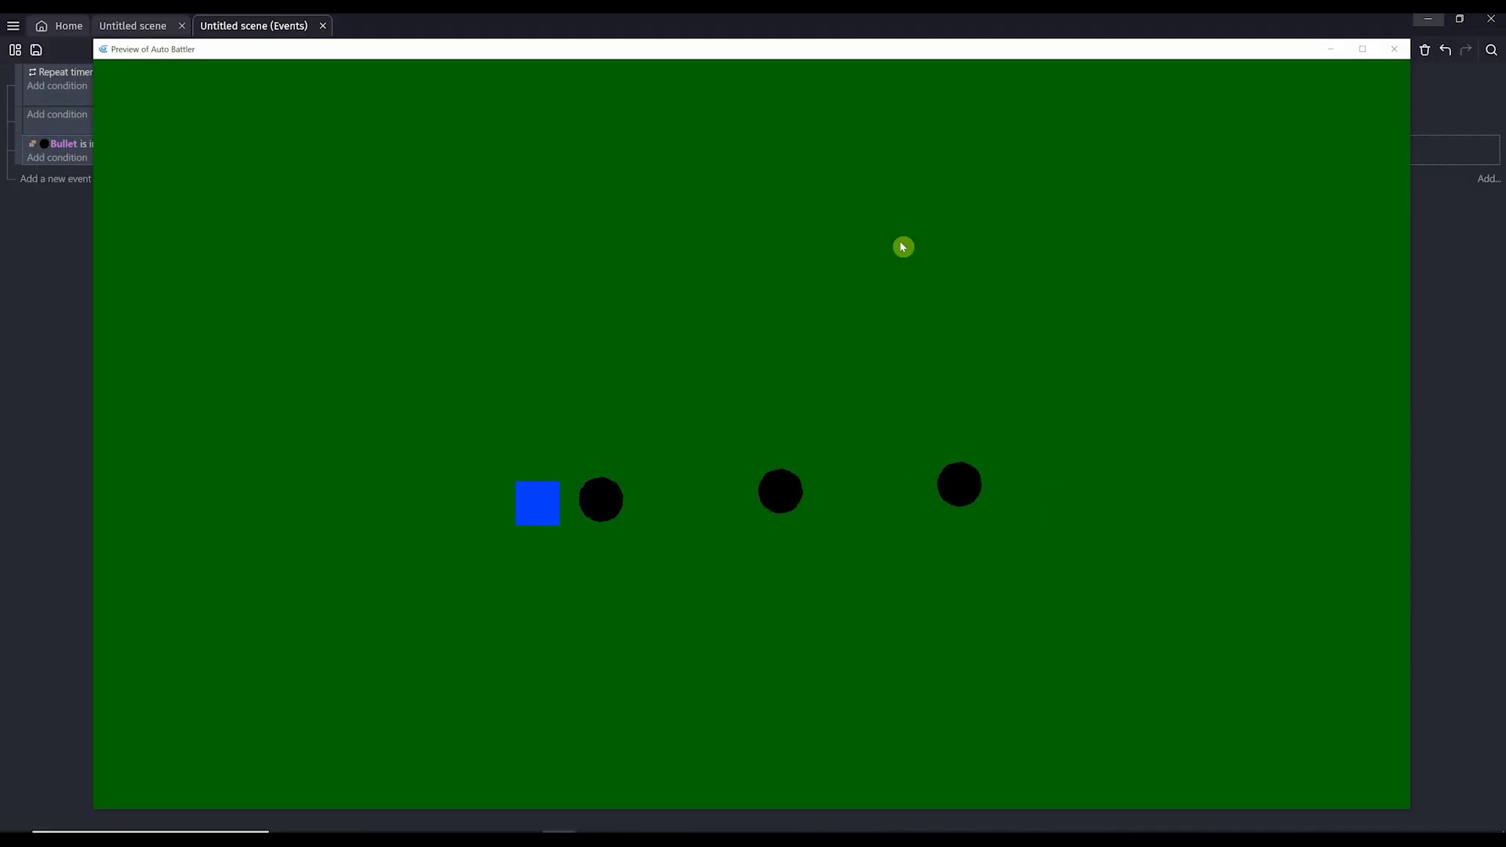
click(1392, 51)
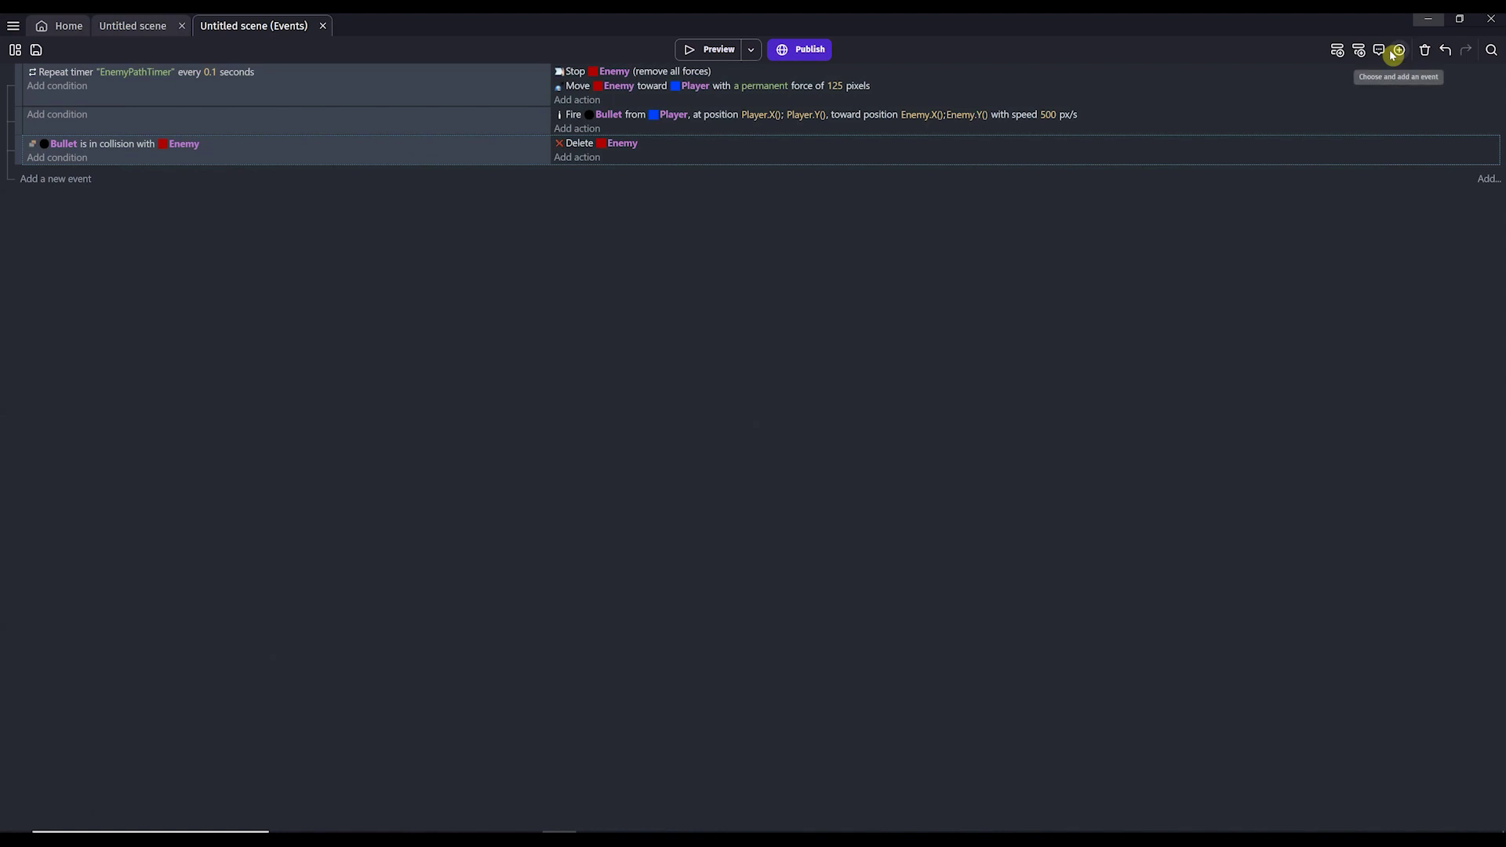
click(689, 51)
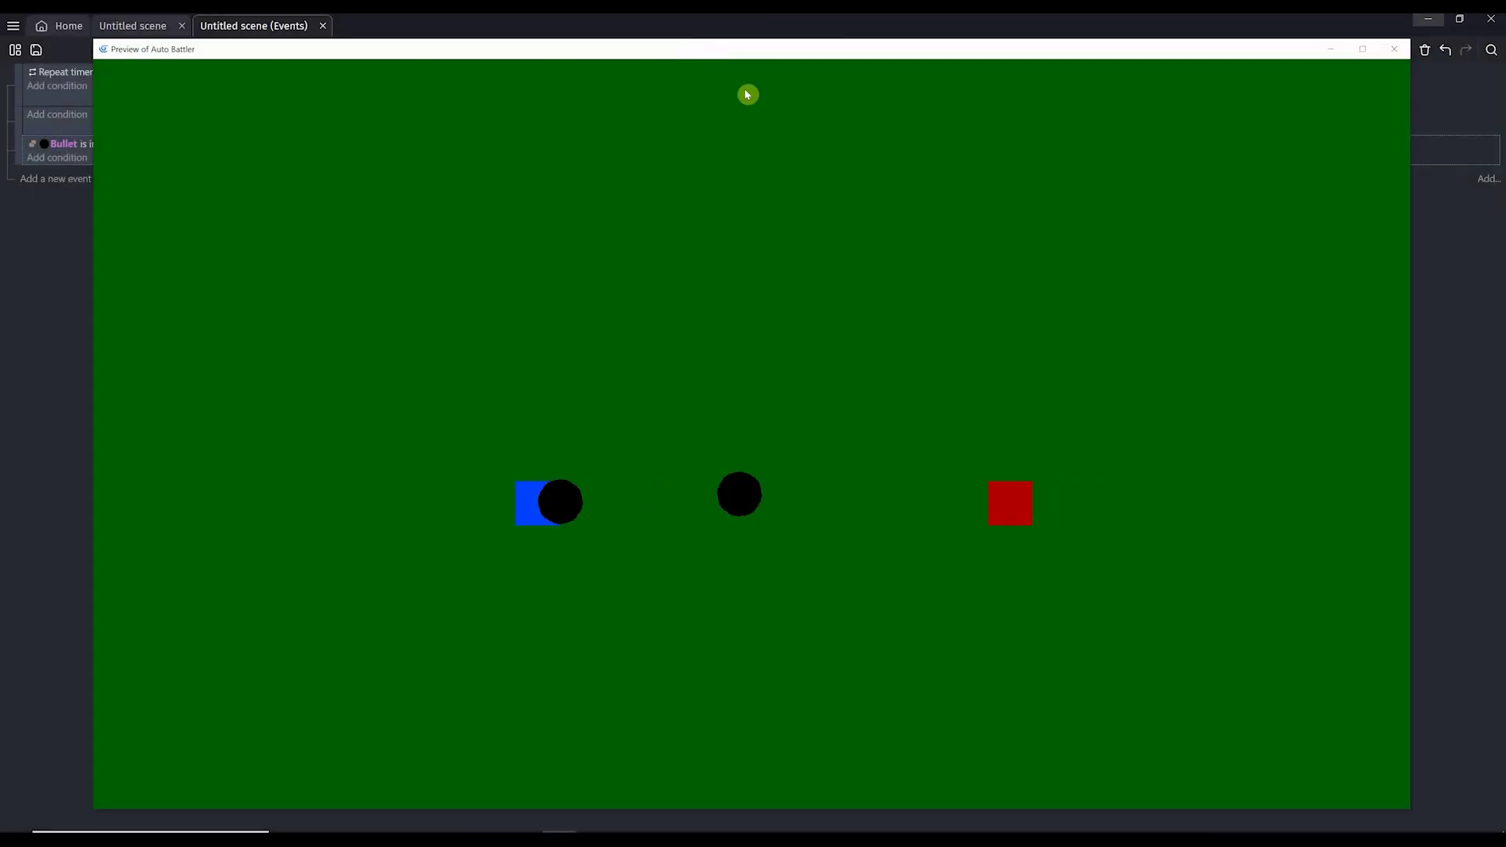
click(1393, 51)
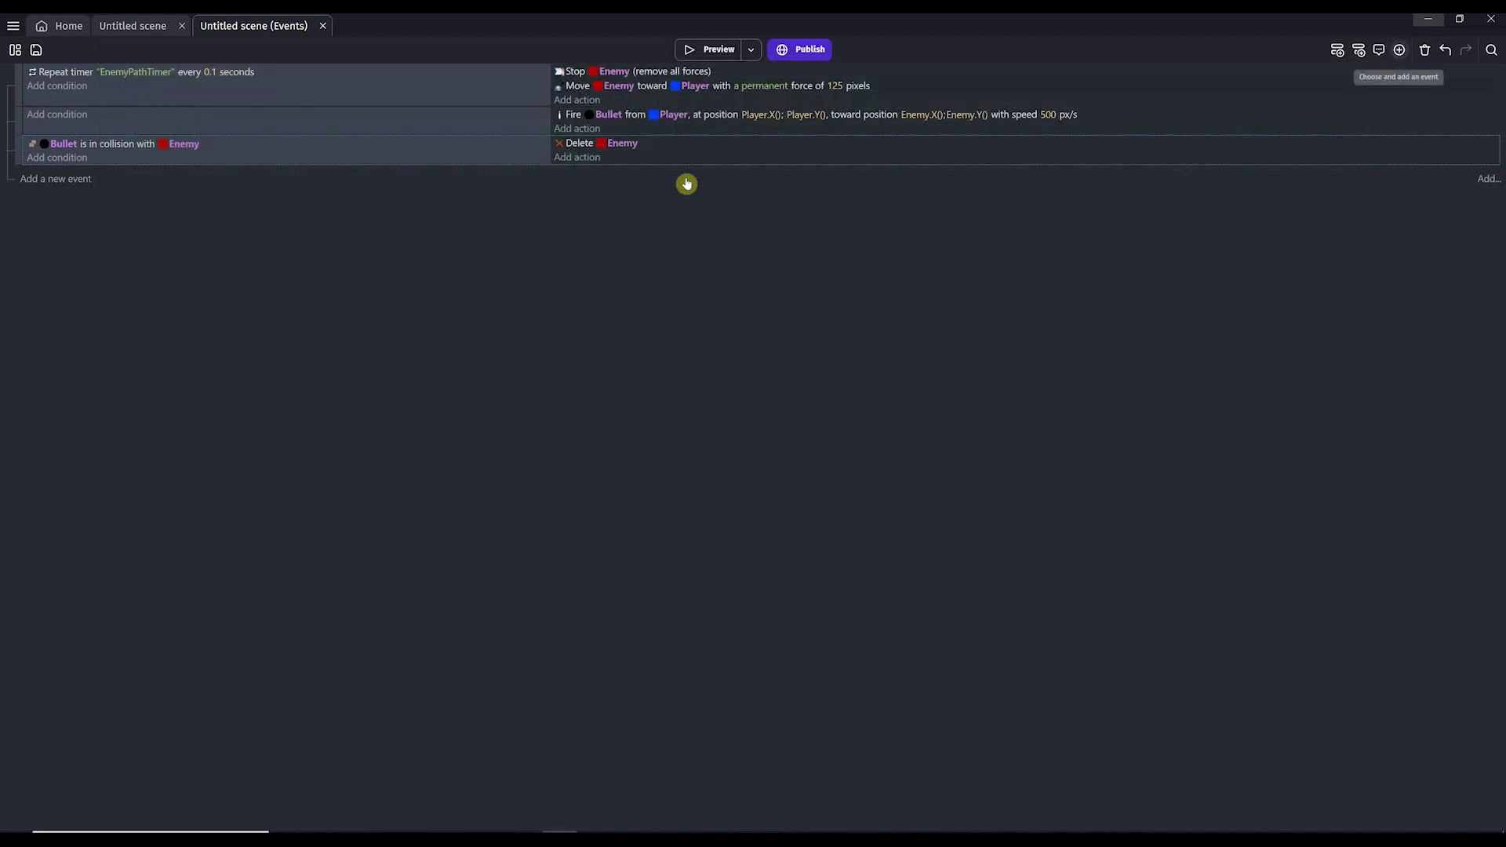